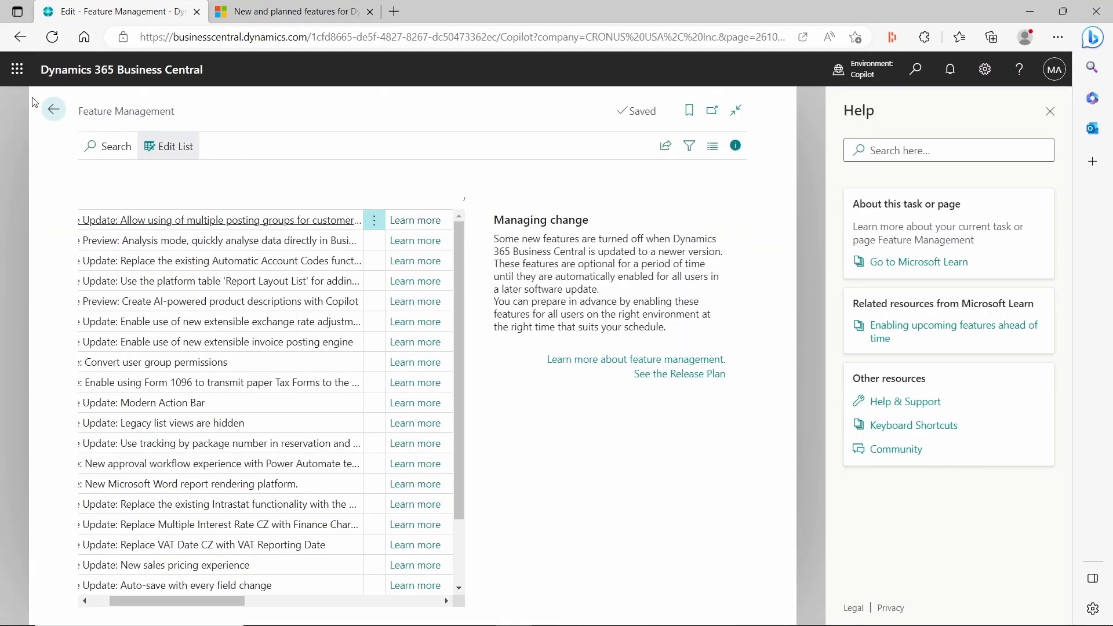
Step: Leave Feature Management for the Business Manager home page and close the Help pane
click(52, 111)
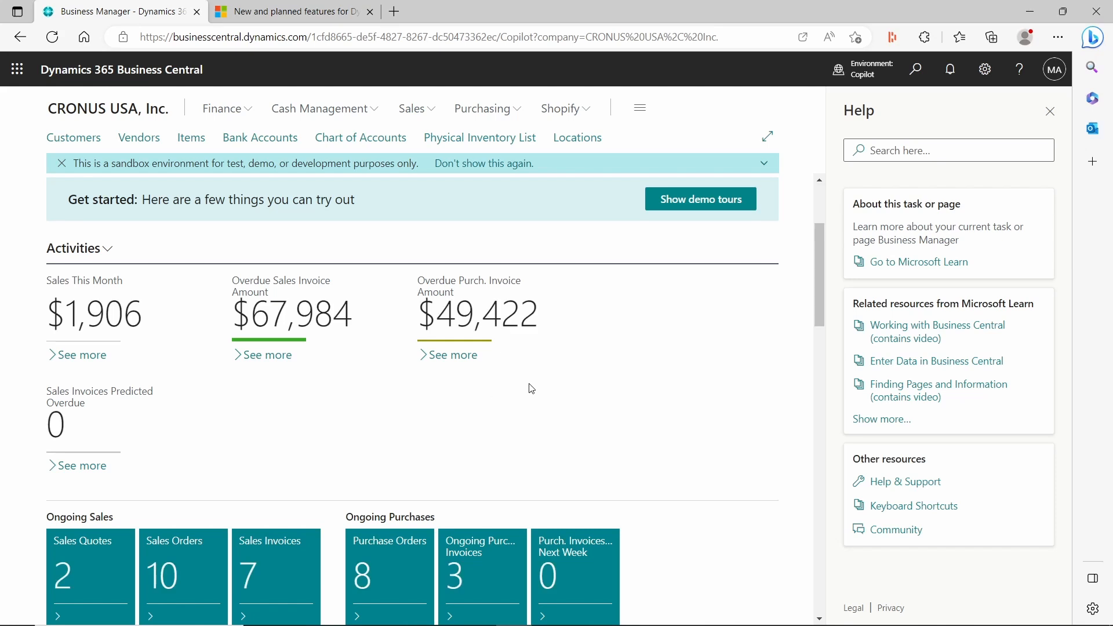
click(1050, 111)
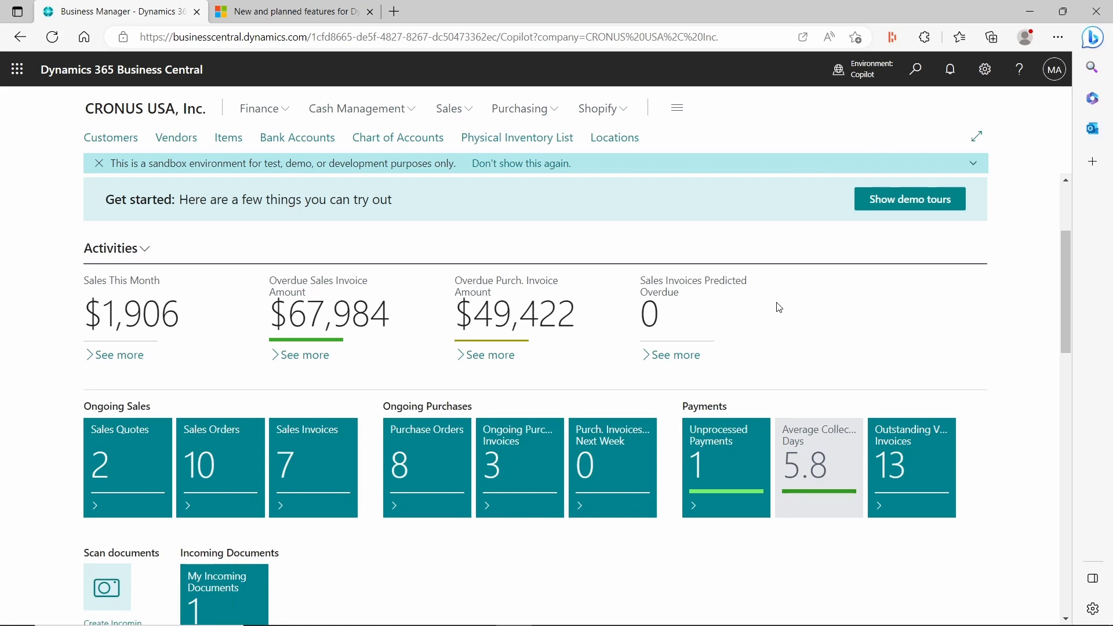
Step: Search for the Feature Management page, open it and hide its information pane to view all the feature columns
click(917, 73)
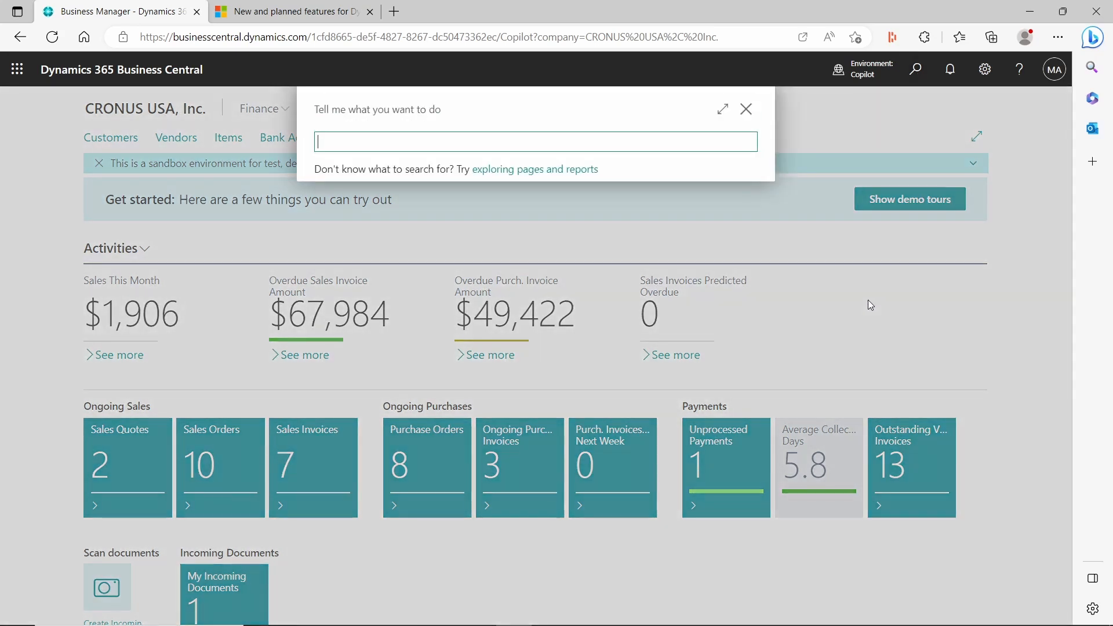
text(feda)
key(BackSpace)
key(BackSpace)
click(410, 207)
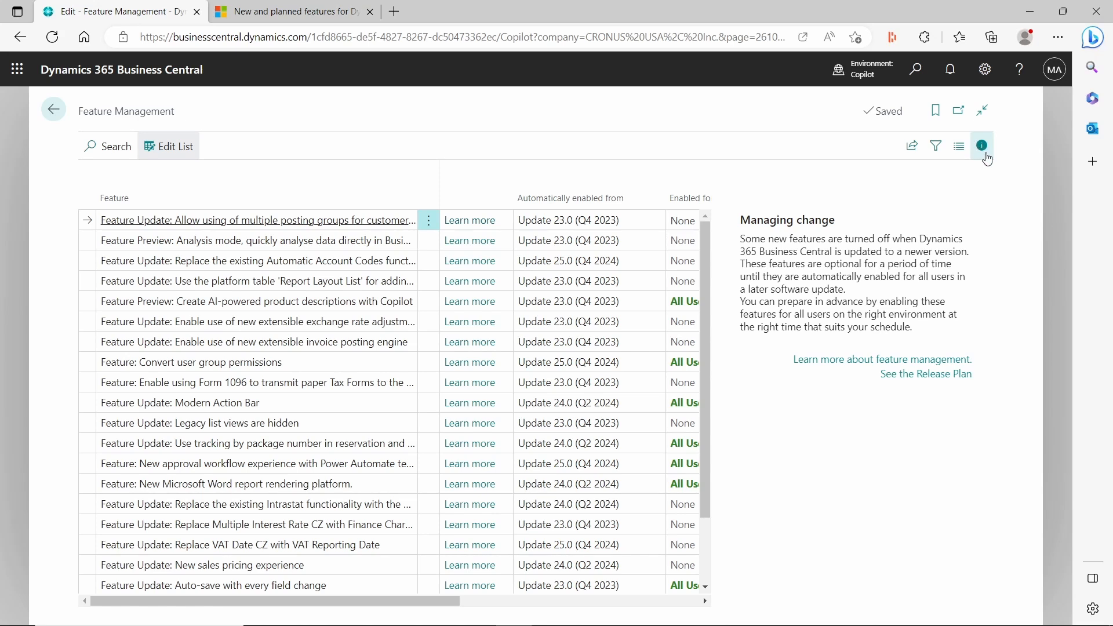
click(981, 145)
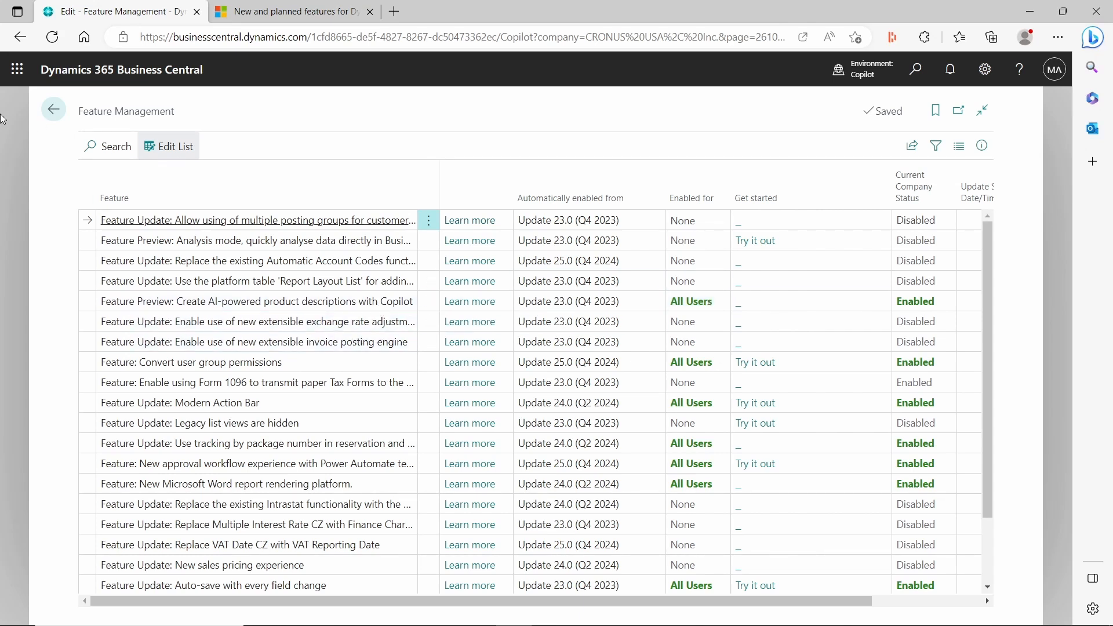
Step: From the Items list, start a new item from a picture and upload Desk.png
click(54, 109)
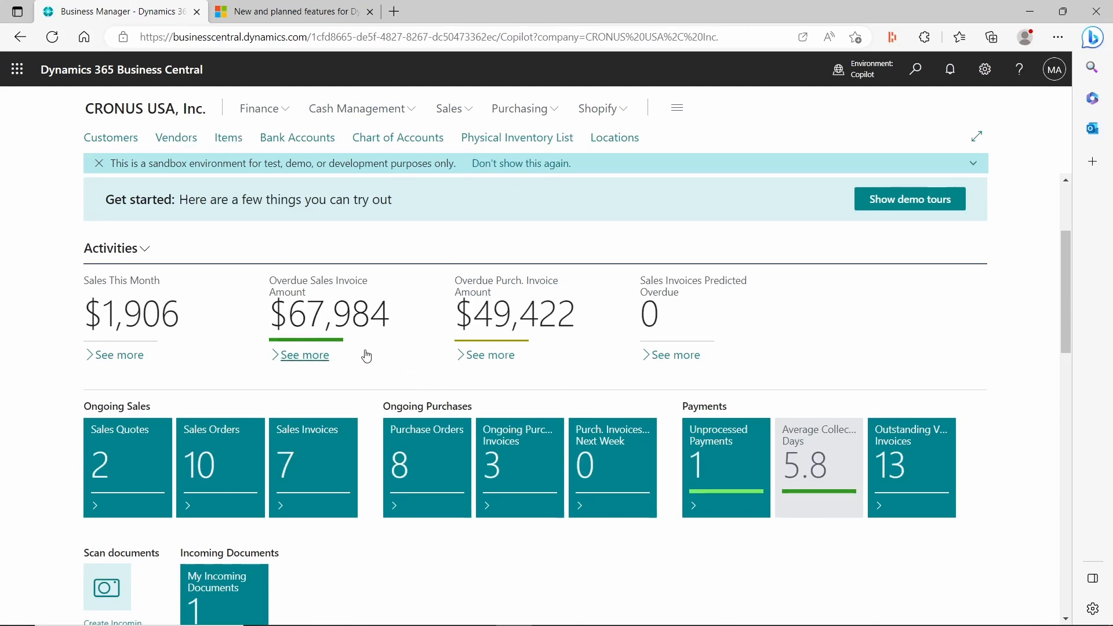
click(462, 462)
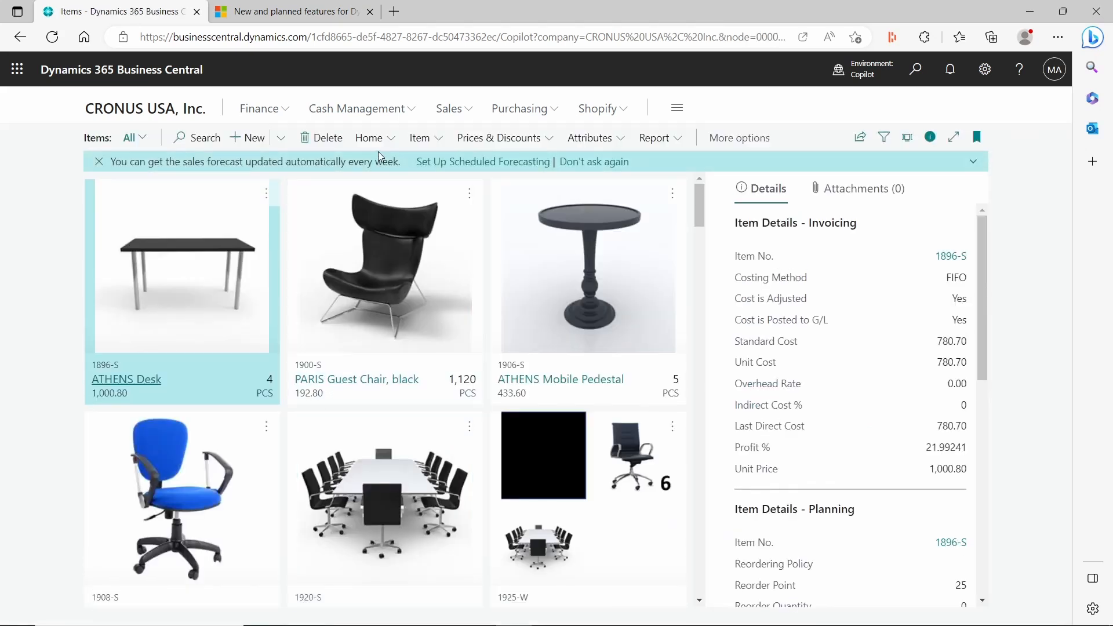
click(282, 142)
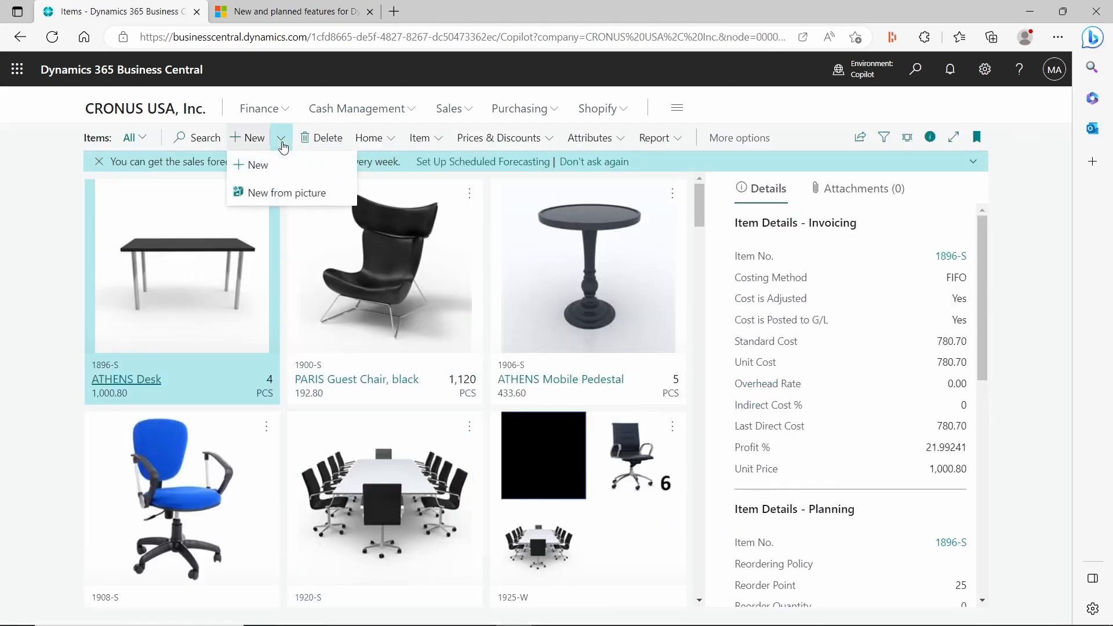
click(254, 197)
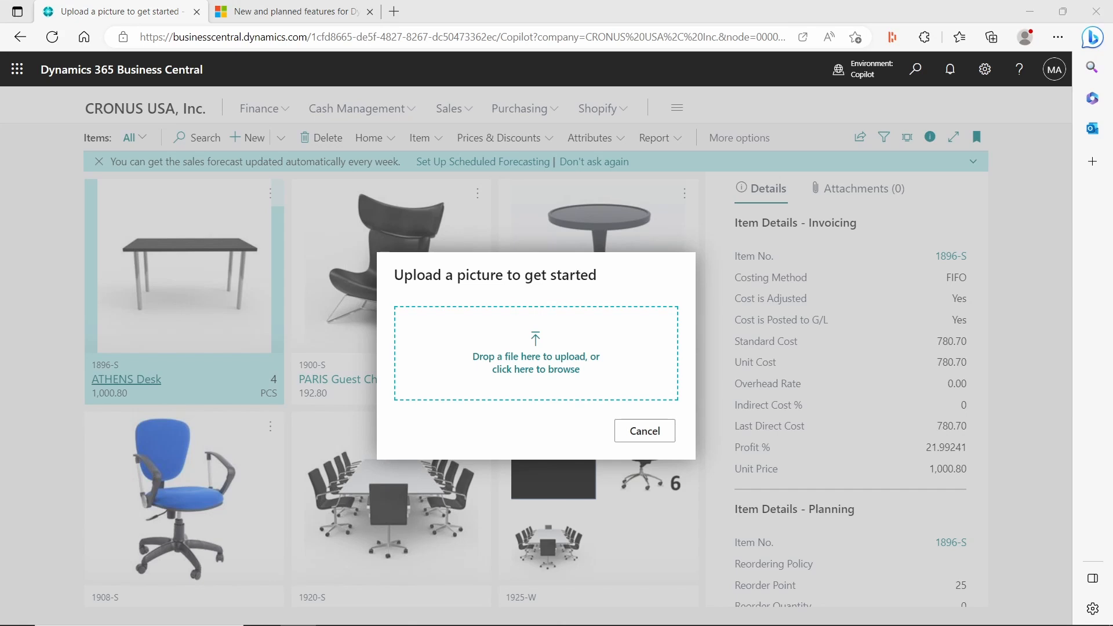
mouse_move(522, 452)
mouse_down()
mouse_move(509, 372)
mouse_move(557, 384)
mouse_up()
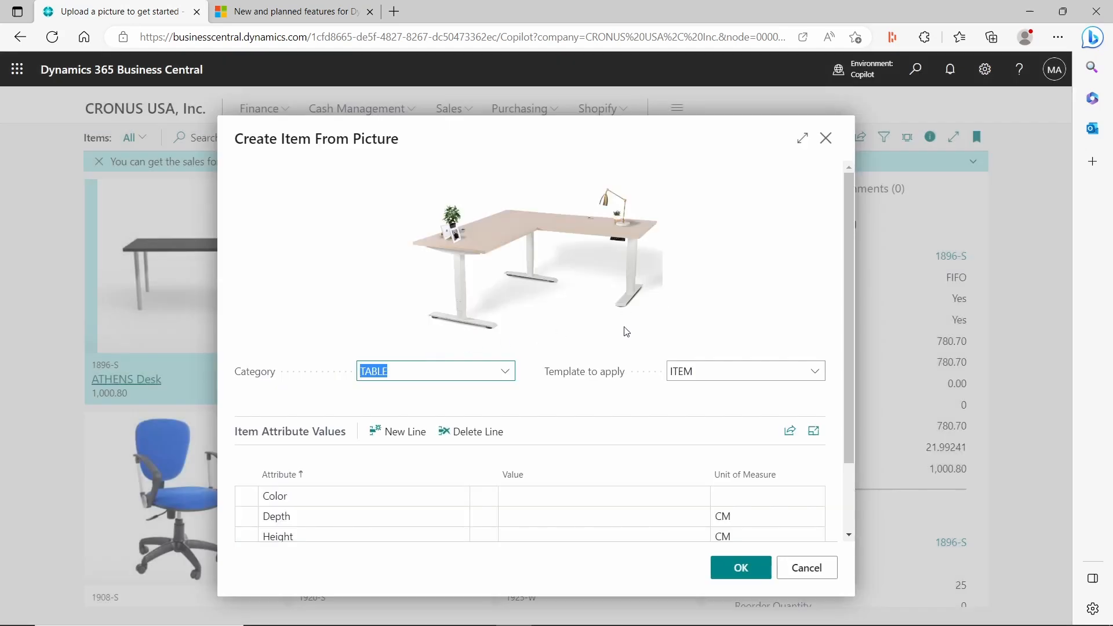
Step: Look over the item attribute rows and expand the Create Item From Picture dialog to its wide layout
scroll(626, 406, down, 2)
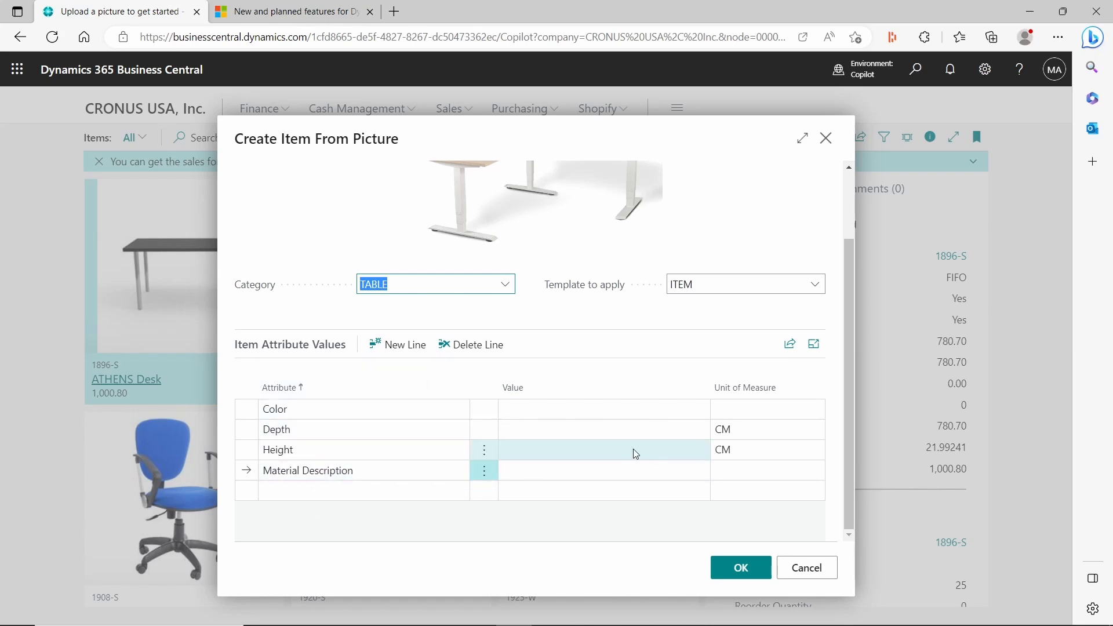
scroll(632, 451, up, 2)
click(811, 147)
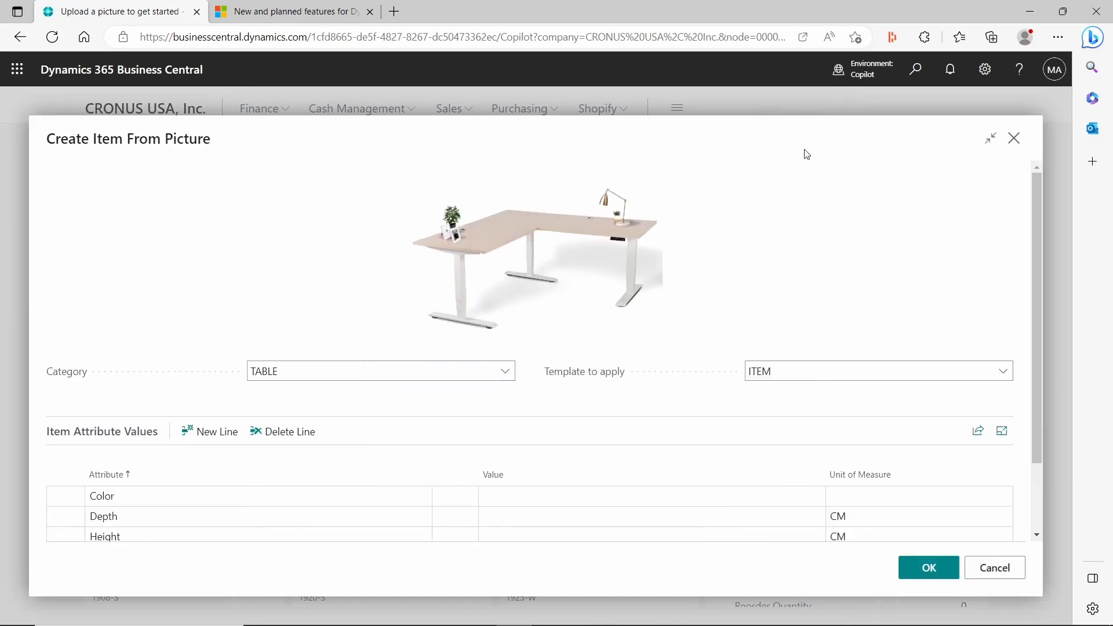
Step: Examine the available item categories and templates, keeping category TABLE and template ITEM
click(504, 372)
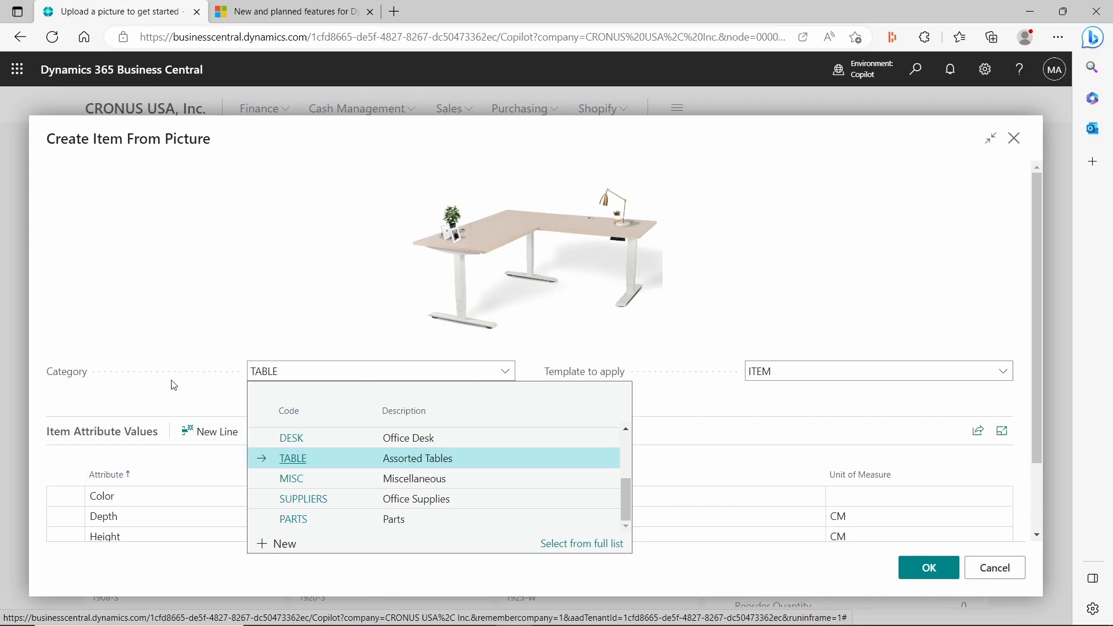
click(162, 328)
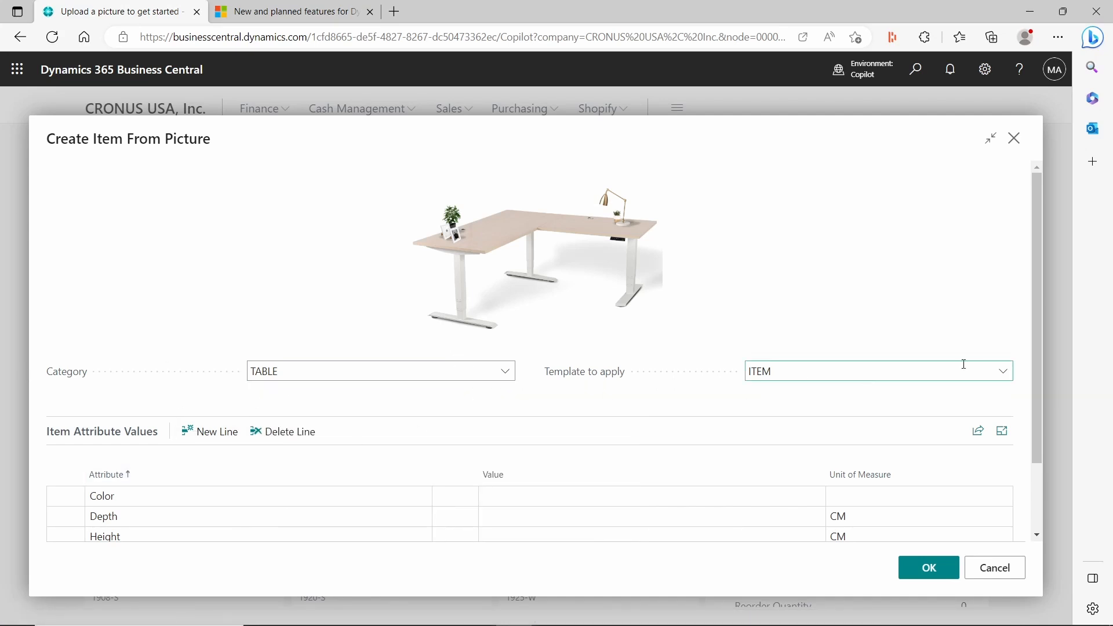
click(1002, 373)
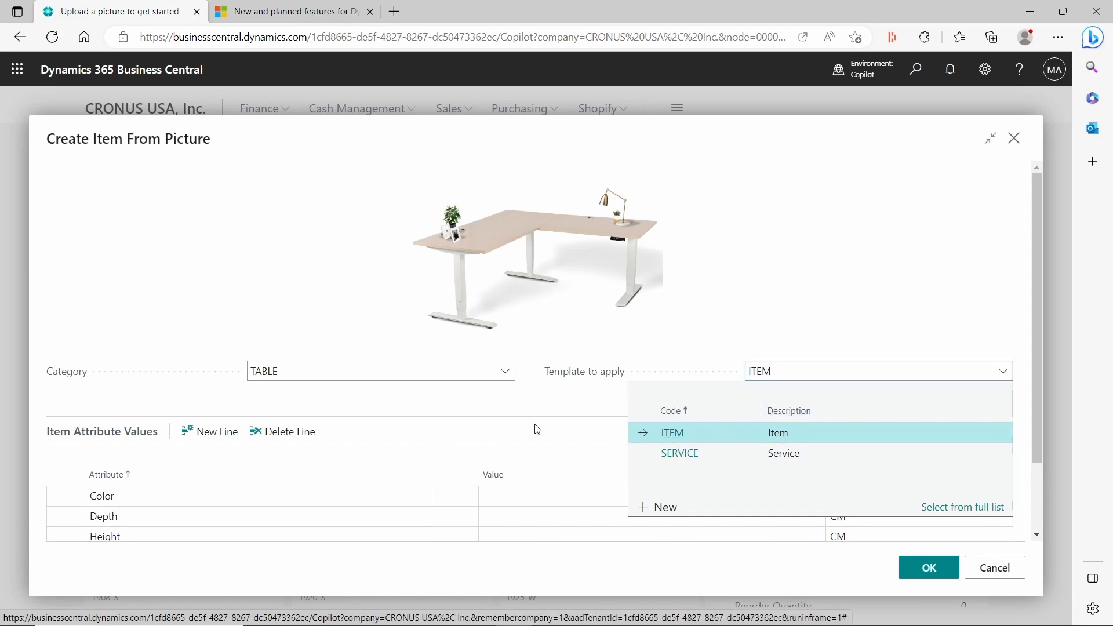
click(549, 410)
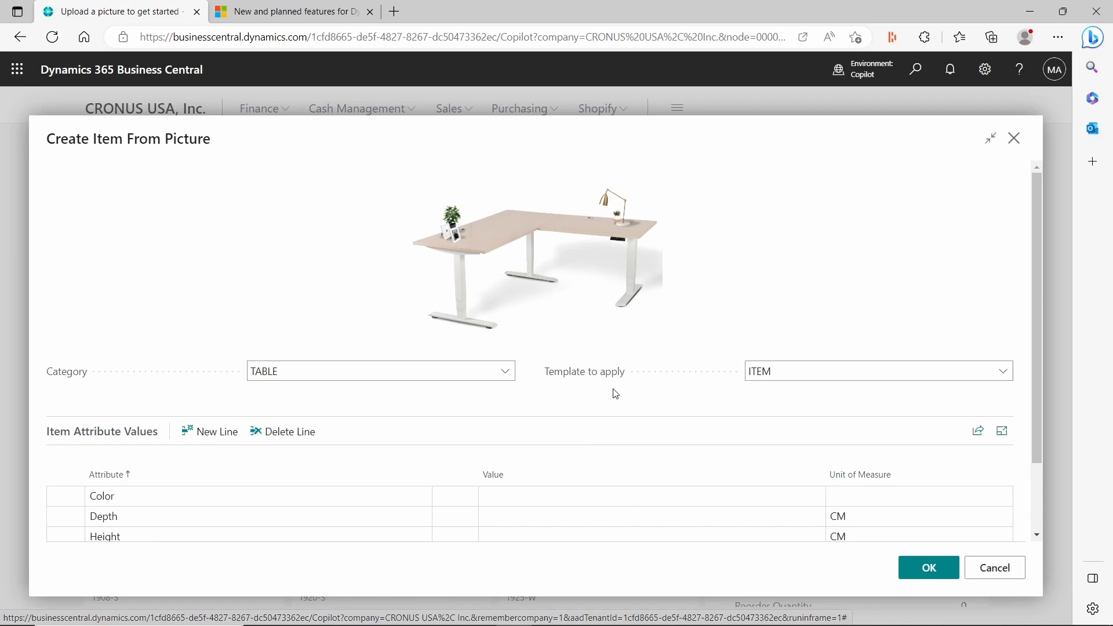
click(1003, 372)
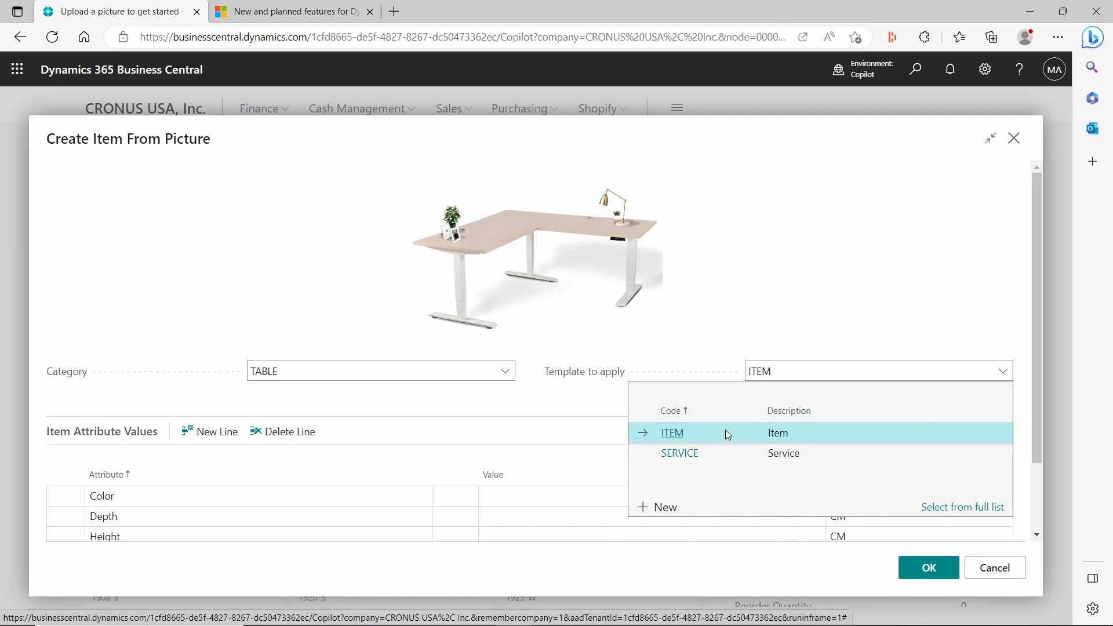
click(807, 266)
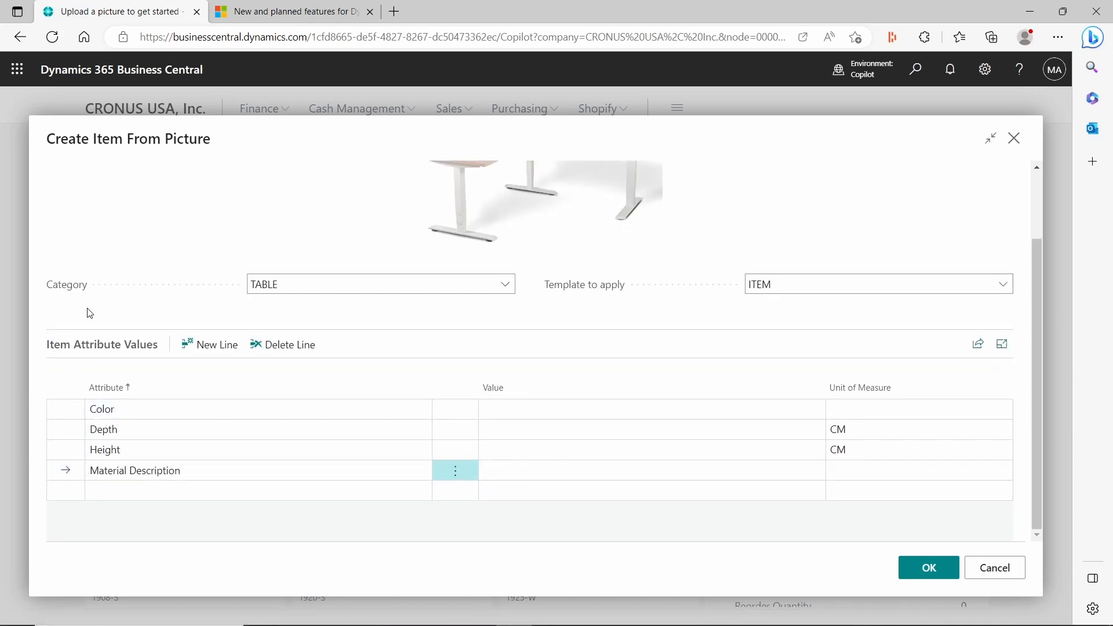
Step: Set the Color attribute of the new item to White
click(575, 408)
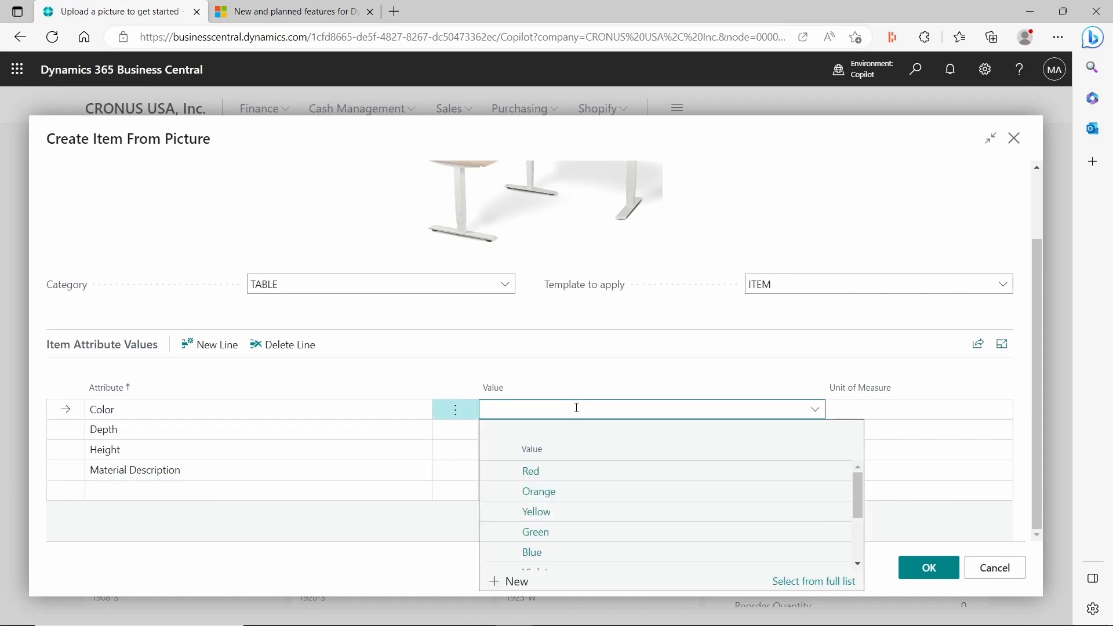
scroll(495, 204, up, 2)
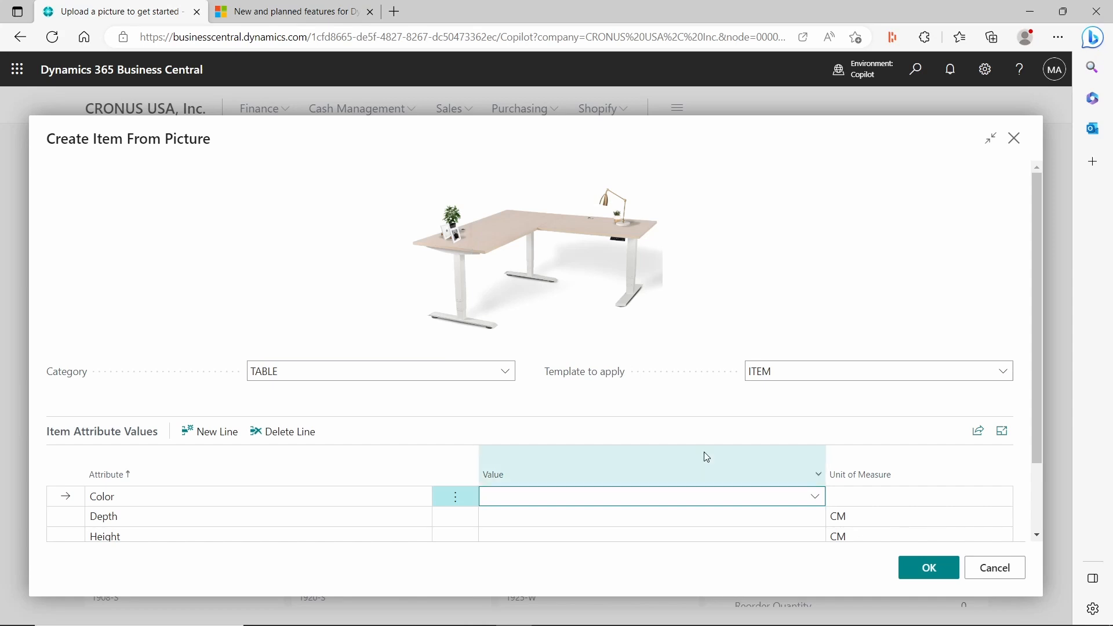
scroll(704, 454, down, 1)
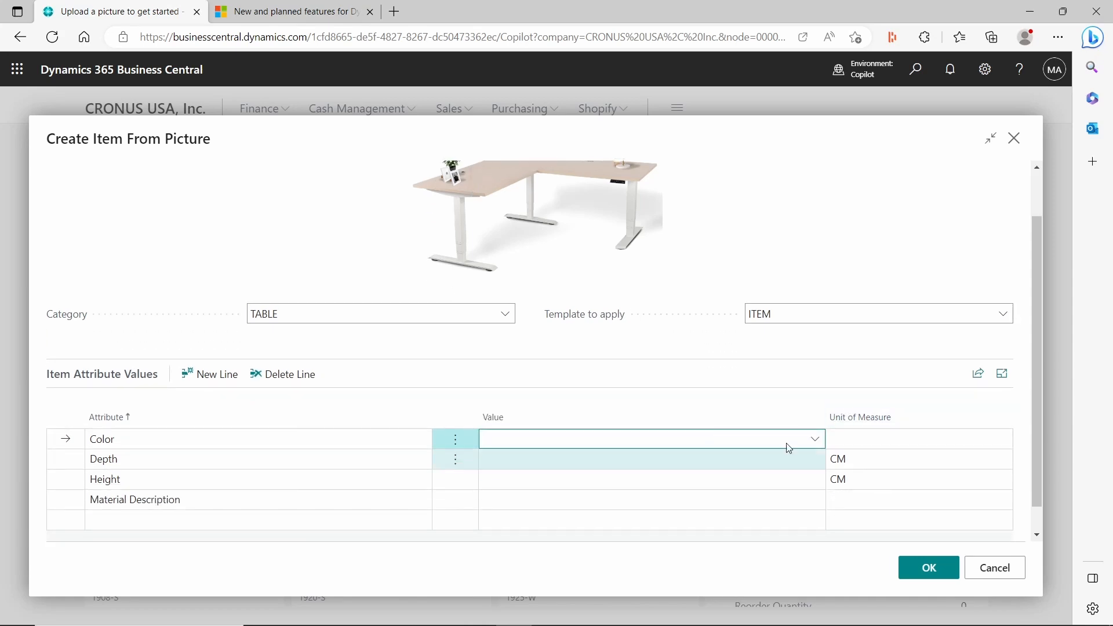
click(815, 441)
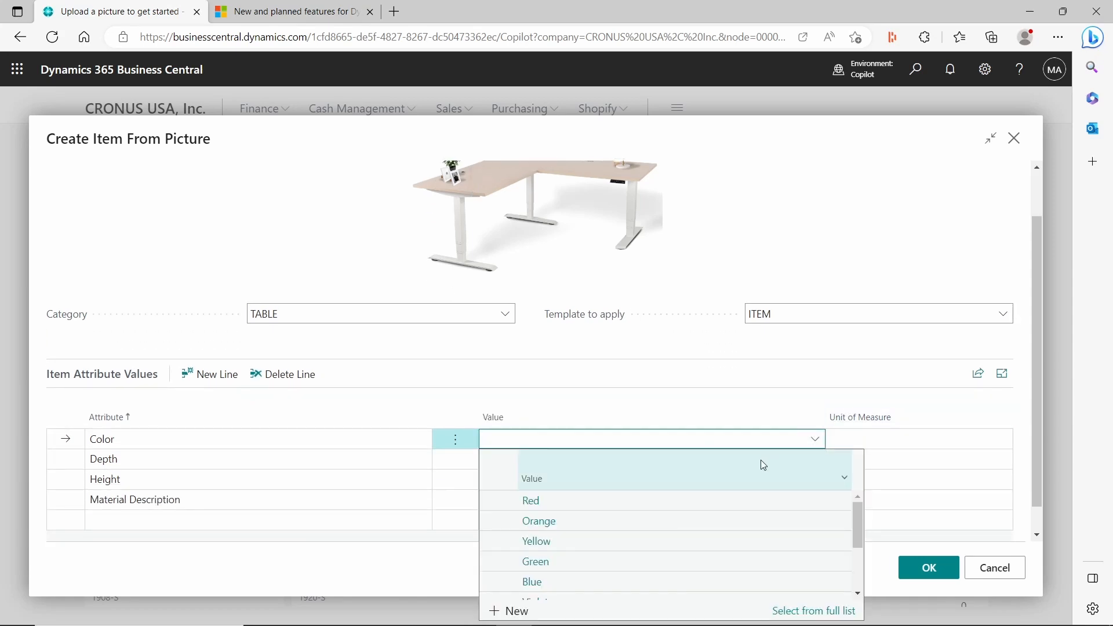
scroll(652, 539, down, 2)
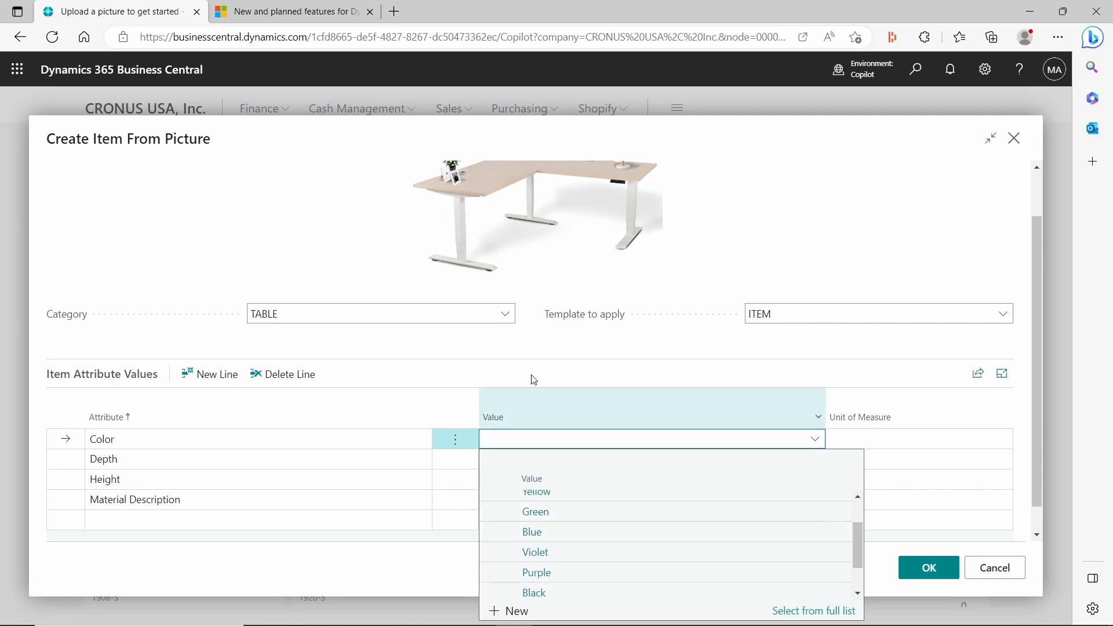
scroll(703, 527, down, 2)
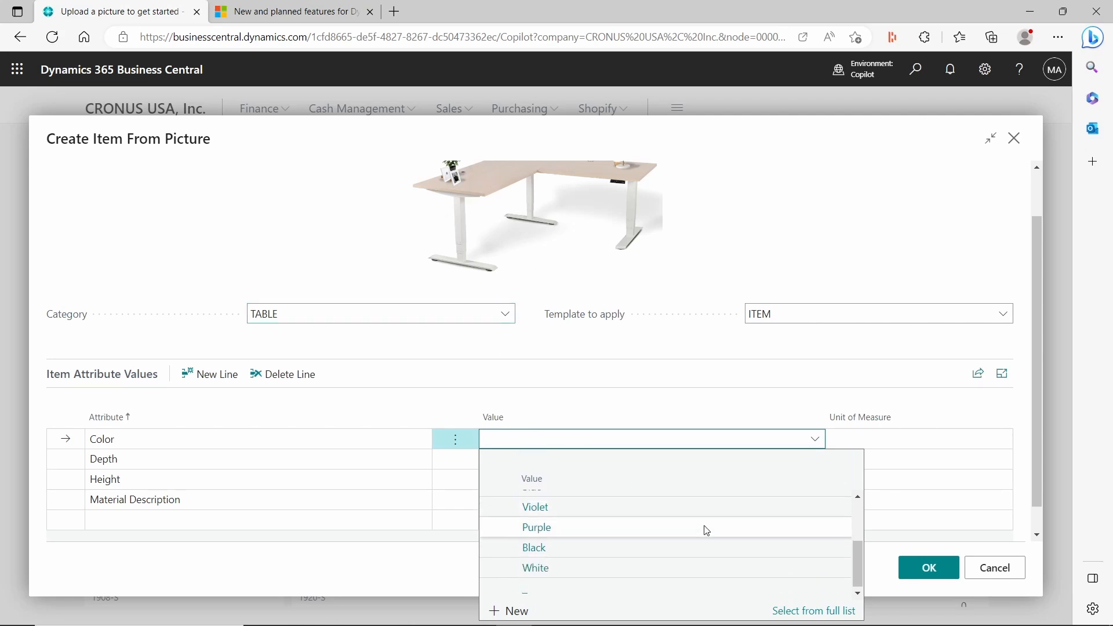
scroll(672, 552, up, 2)
scroll(669, 551, down, 2)
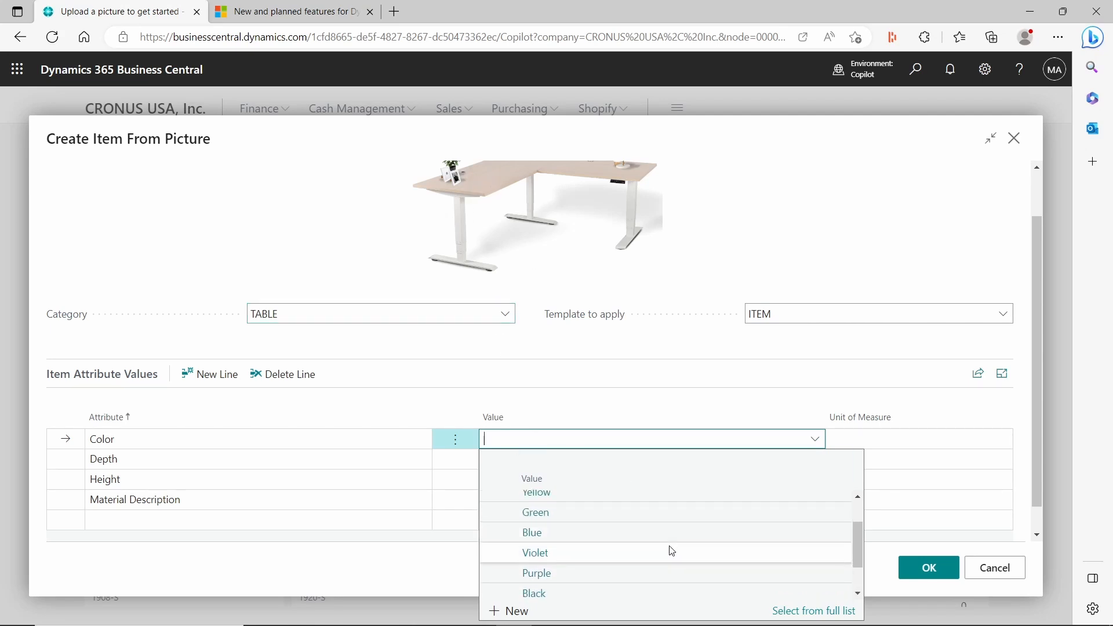
click(562, 574)
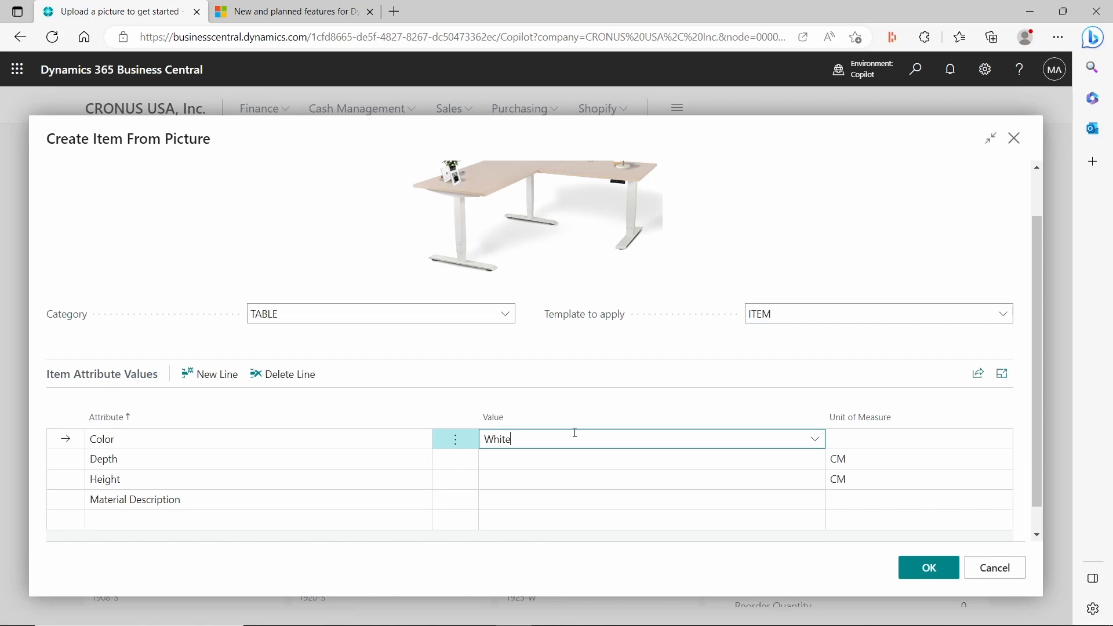
Step: Set the item's Depth attribute to 50 and its Height attribute to 110, both in CM
click(549, 478)
click(561, 463)
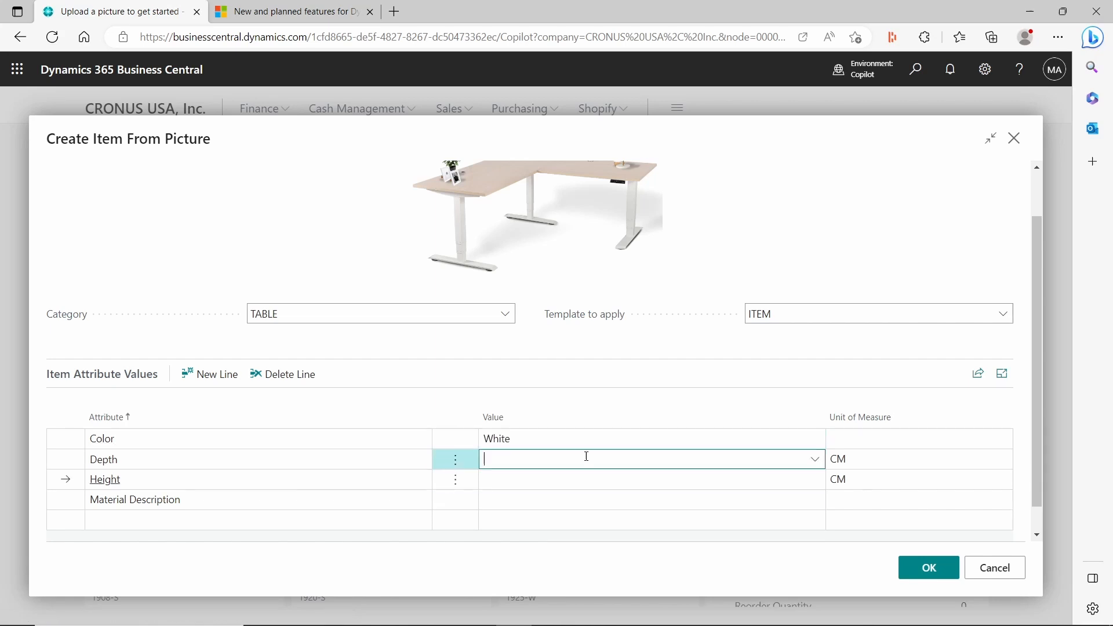
click(870, 456)
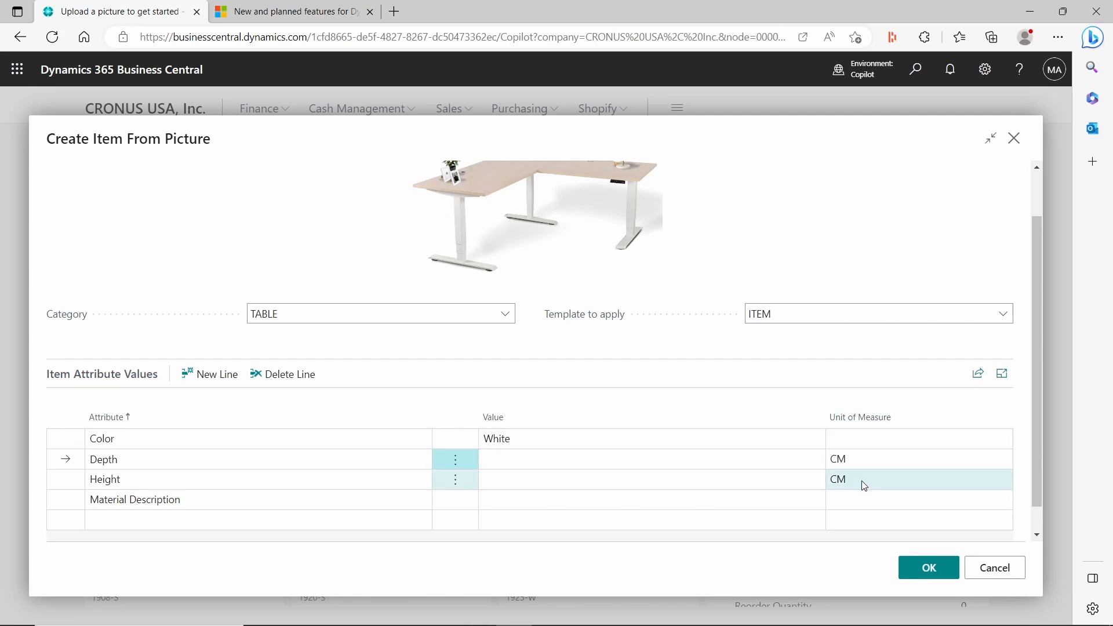
click(853, 478)
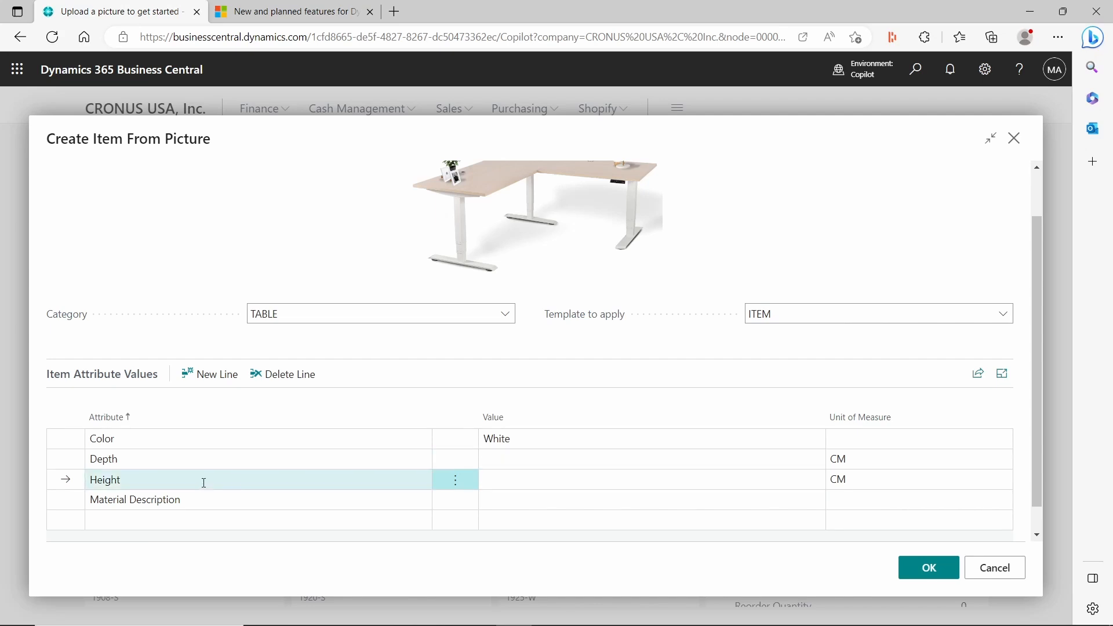
click(531, 457)
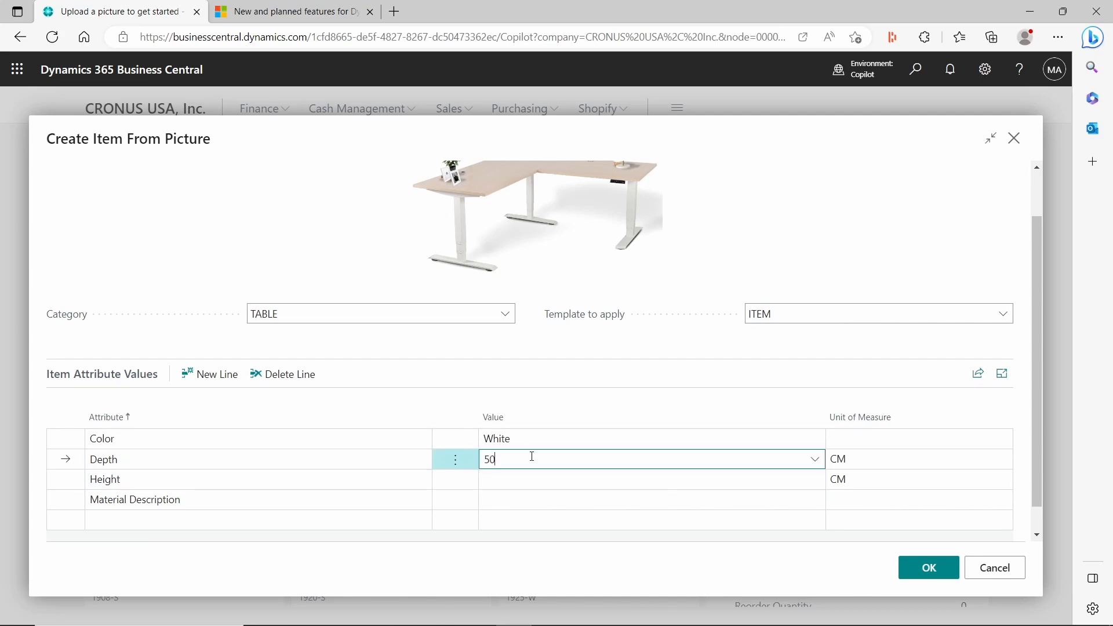
text(50)
key(Return)
click(546, 479)
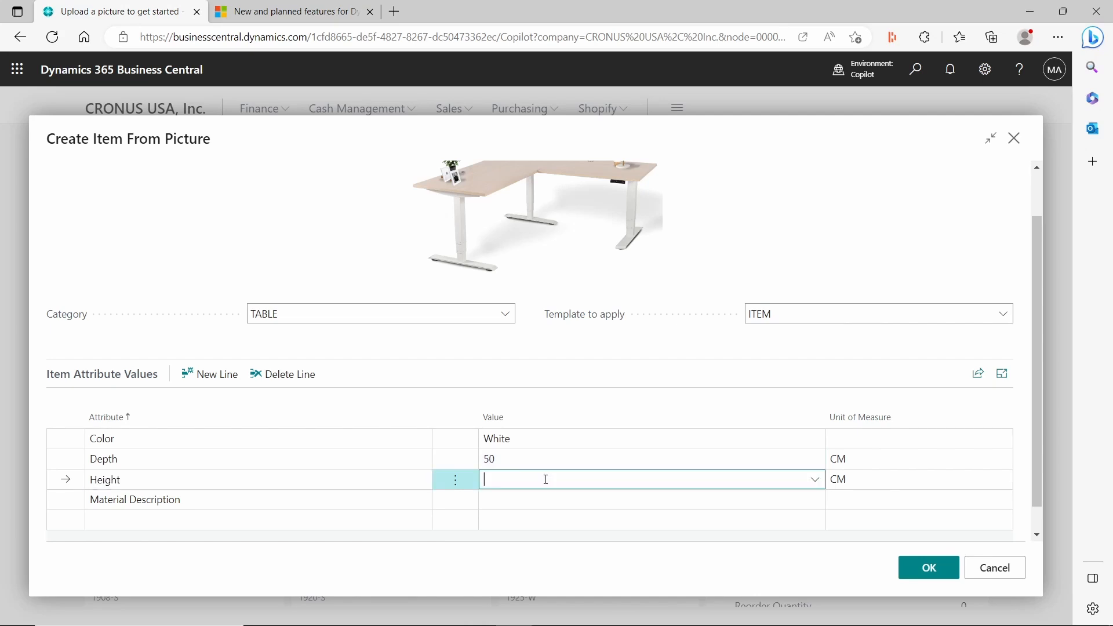
text(110)
key(Return)
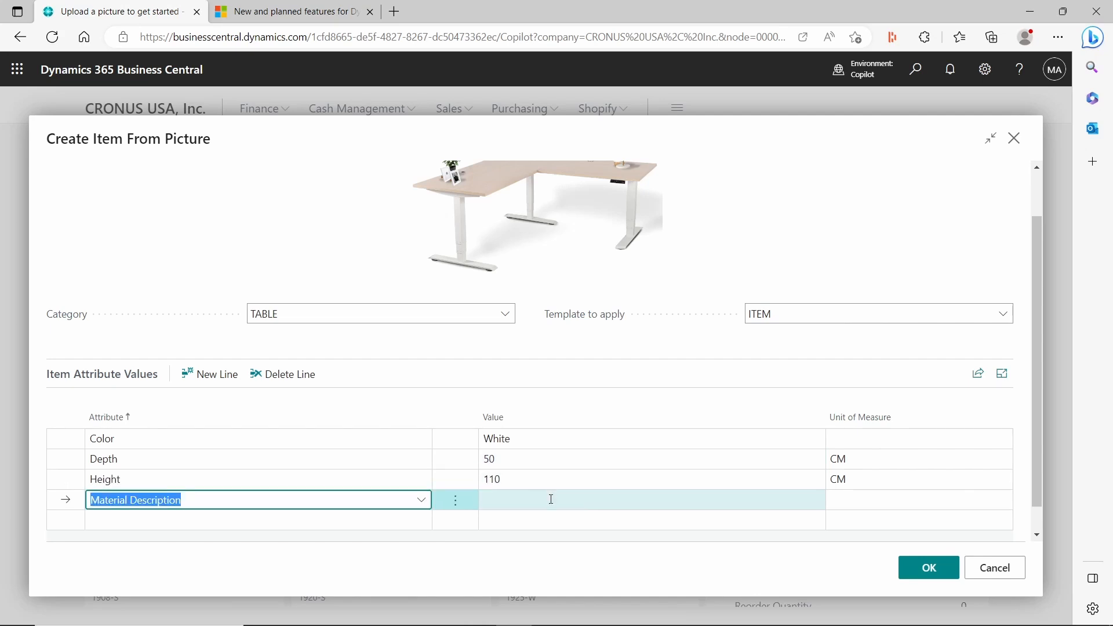
Step: Set the Material Description attribute to Wood and create the item from the picture
click(551, 500)
text(Wood)
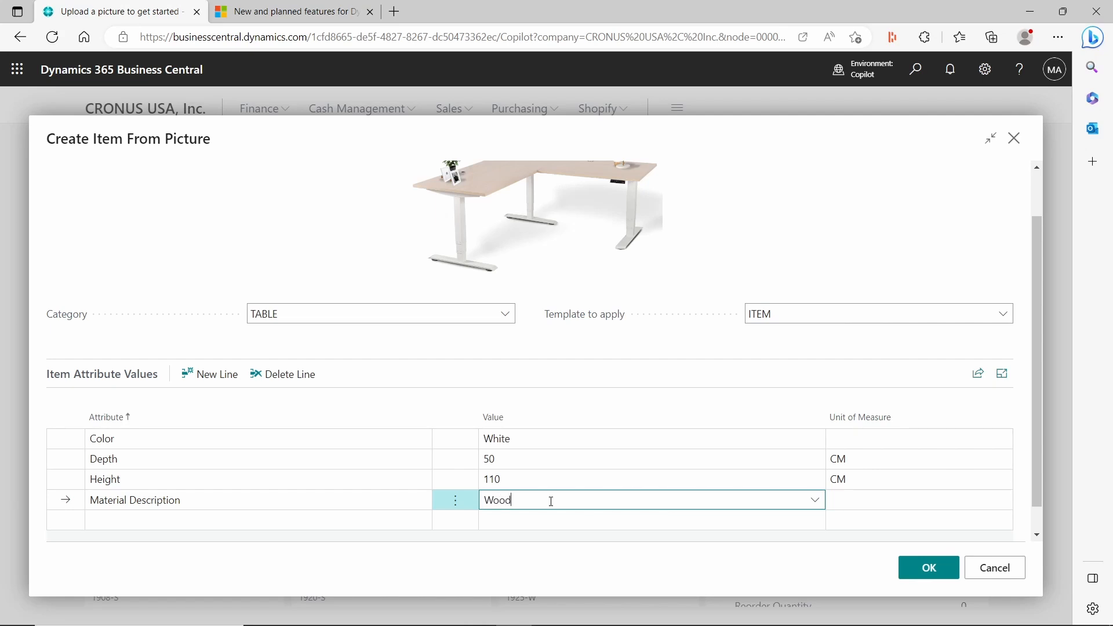
key(Return)
click(554, 506)
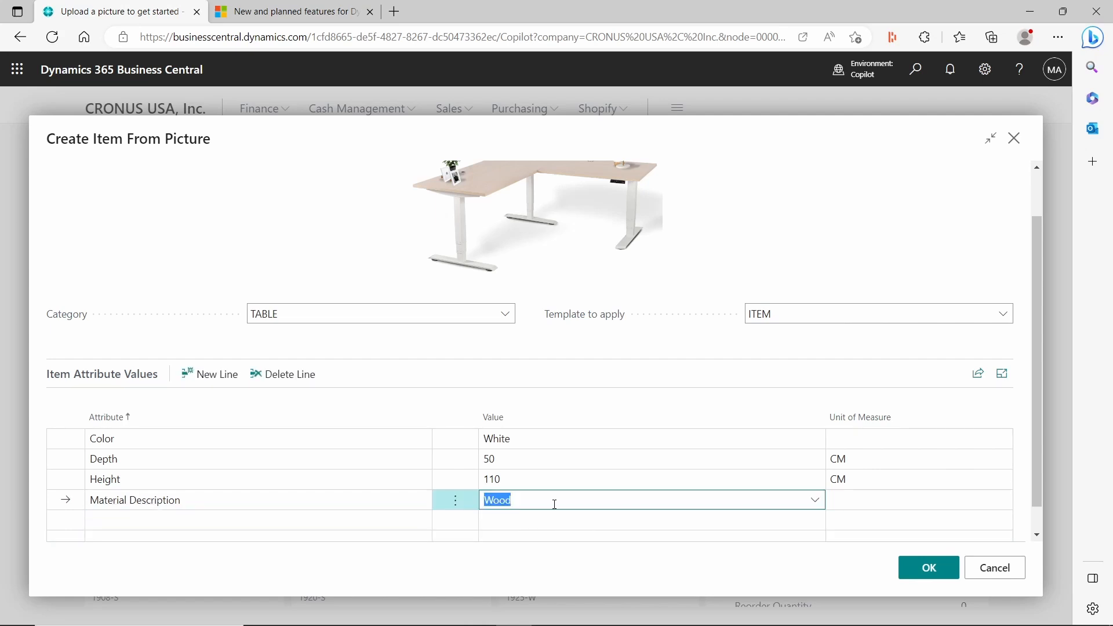
click(929, 568)
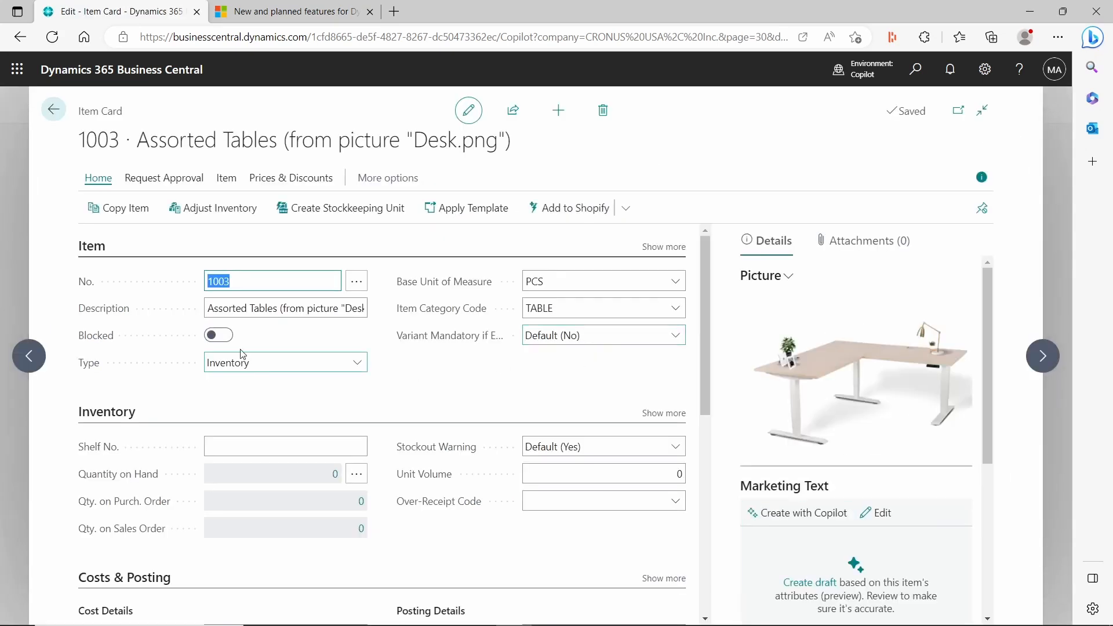
Step: Examine the new item's Inventory and Costs & Posting fields, its picture, and the Marketing Text and Item Attributes sections
scroll(237, 436, down, 1)
scroll(237, 436, down, 3)
scroll(251, 315, up, 4)
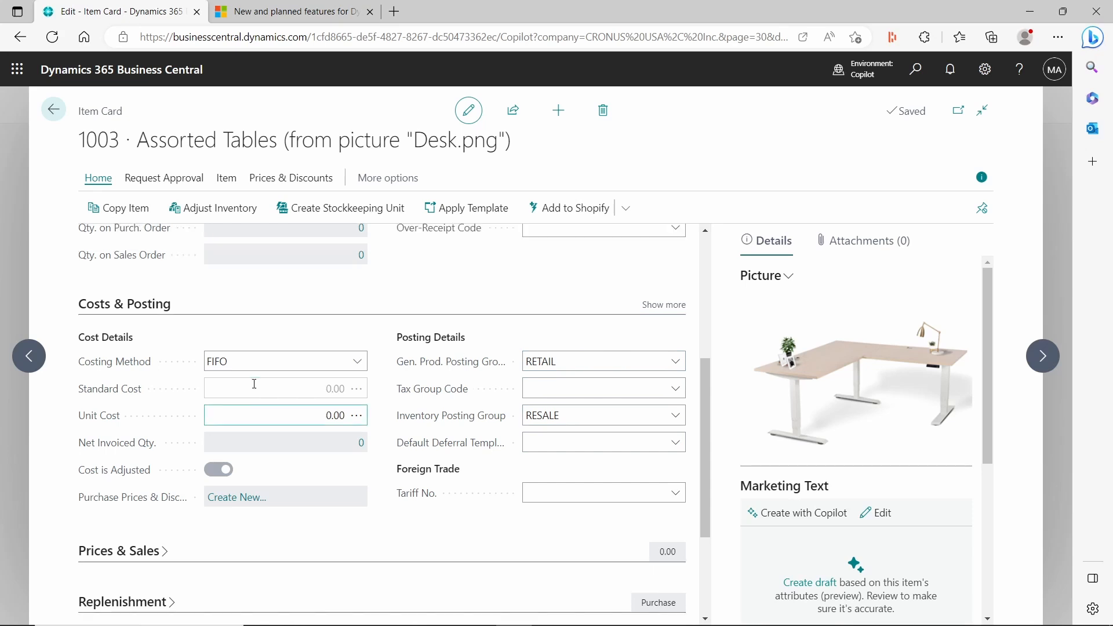
scroll(481, 296, down, 3)
scroll(481, 296, down, 1)
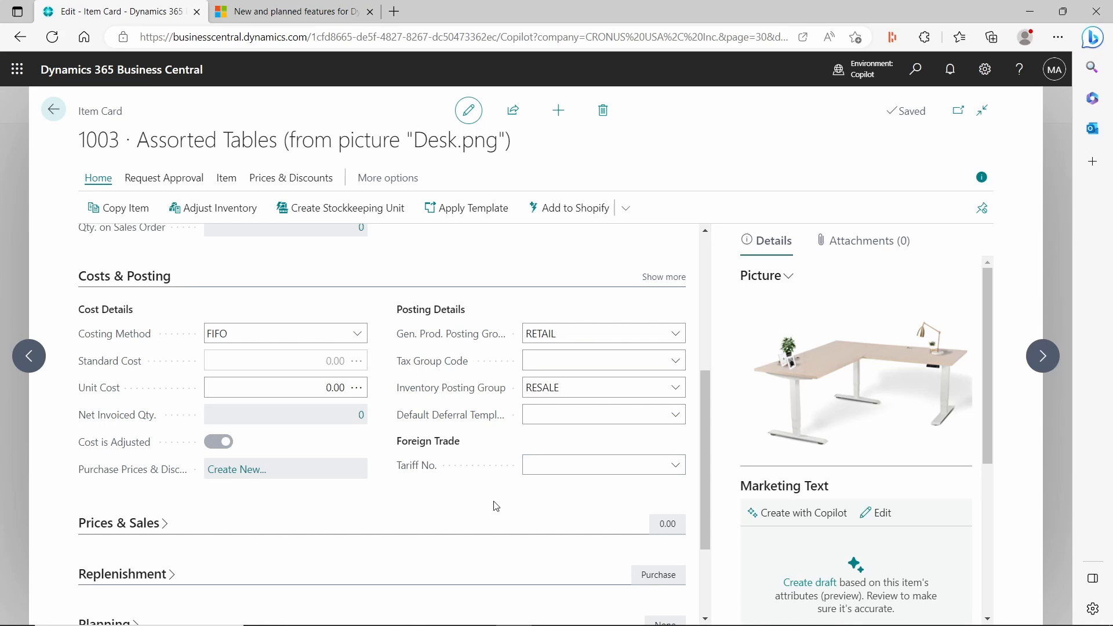
scroll(502, 488, down, 1)
scroll(511, 465, up, 6)
scroll(933, 383, down, 4)
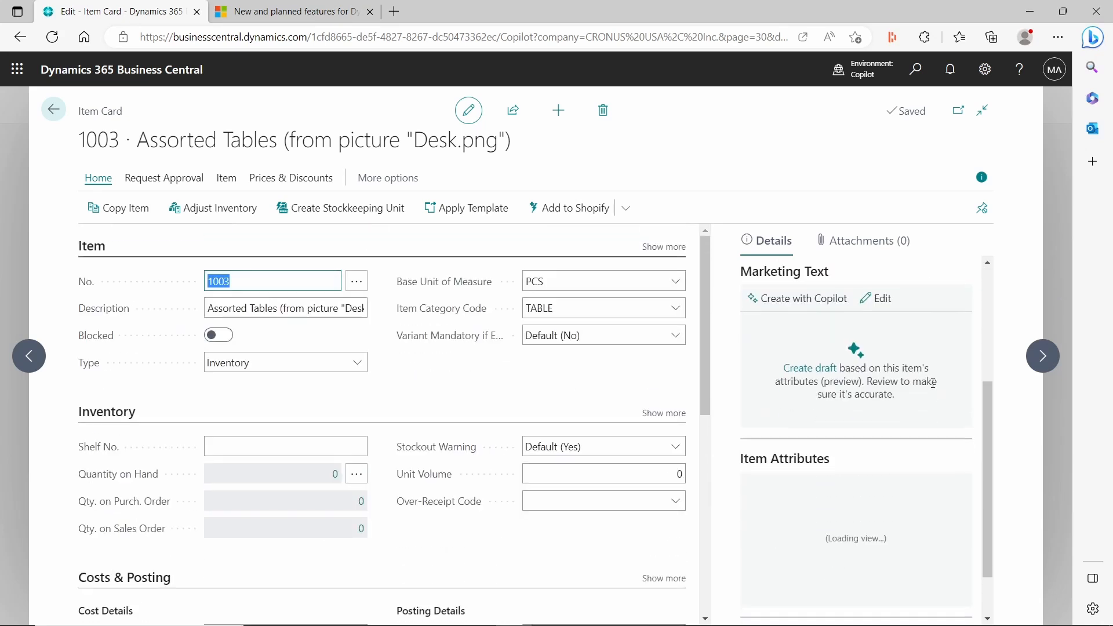
scroll(932, 383, up, 2)
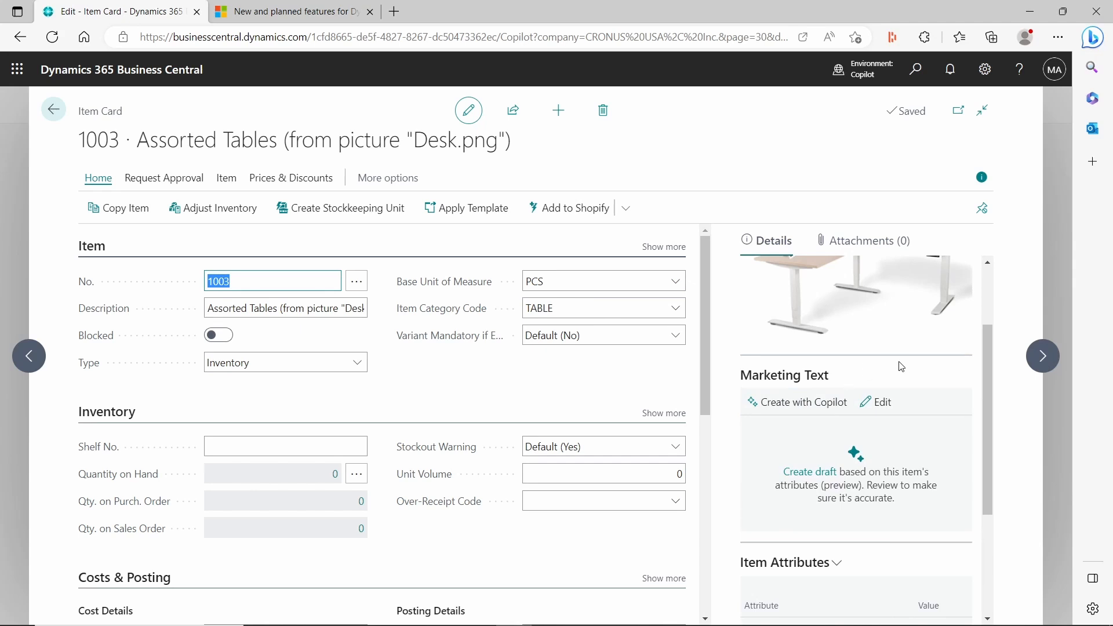
scroll(916, 374, up, 1)
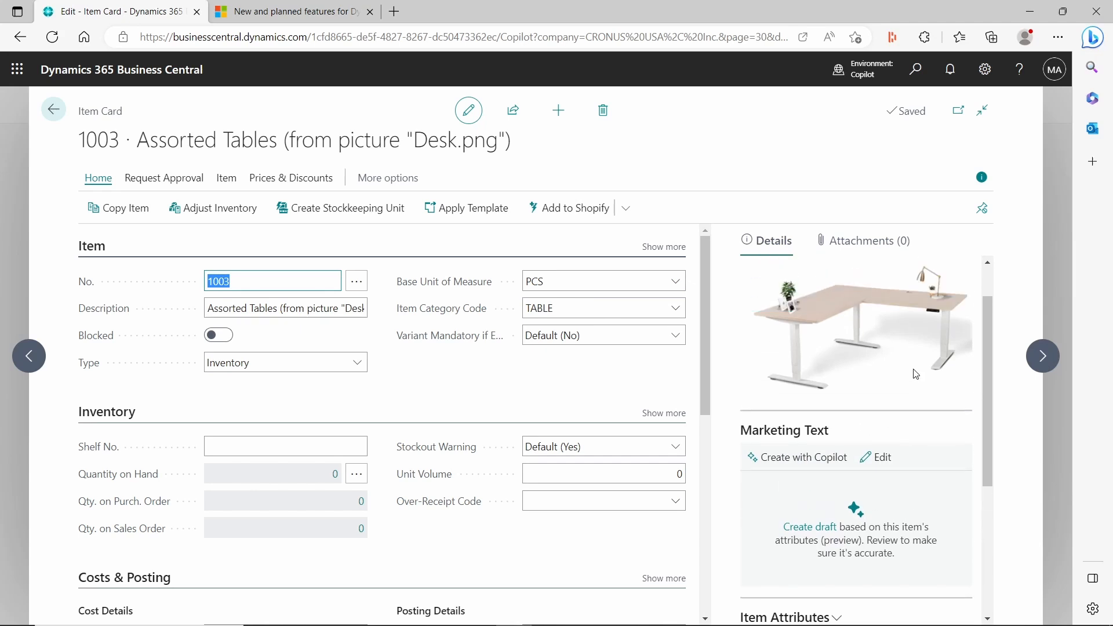
Step: Create a Copilot draft of the item's marketing text and open the suggestion for review in an enlarged dialog
click(816, 466)
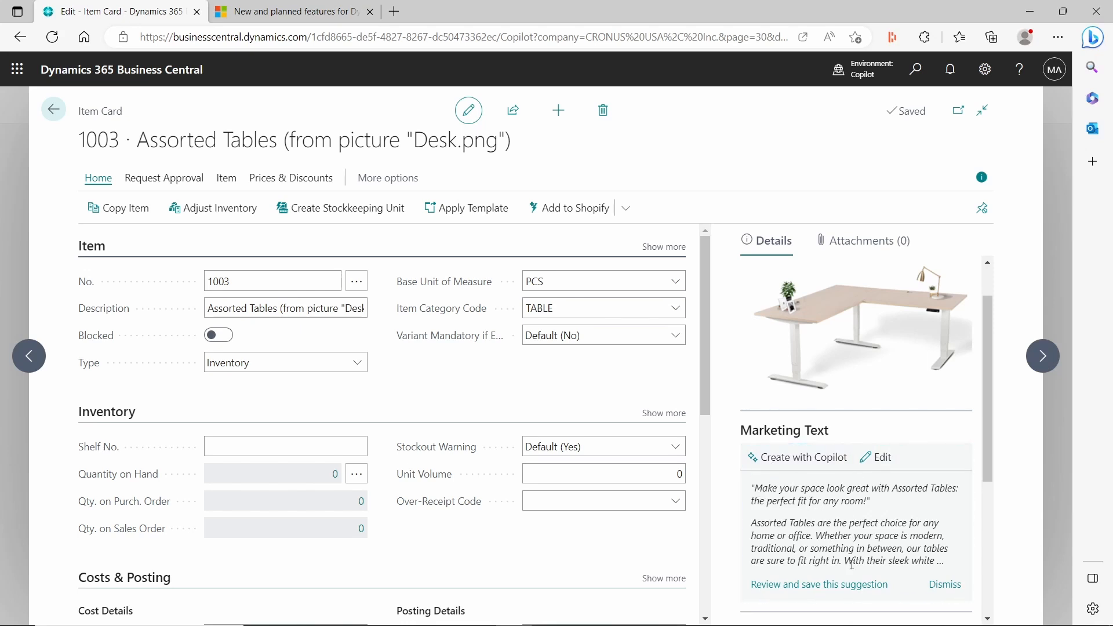
click(831, 590)
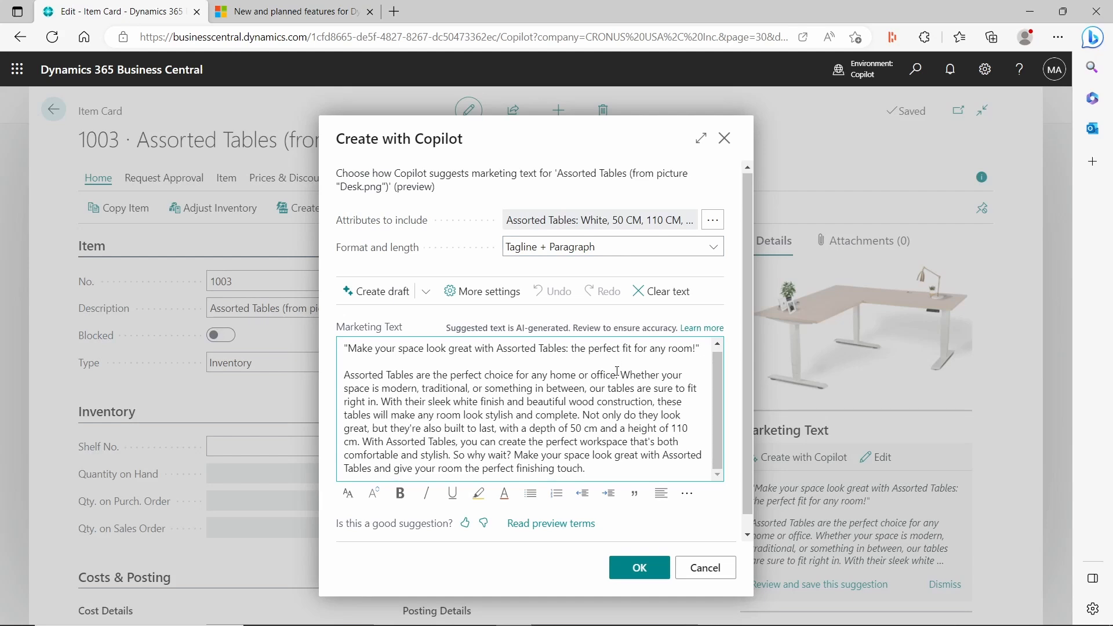
click(701, 138)
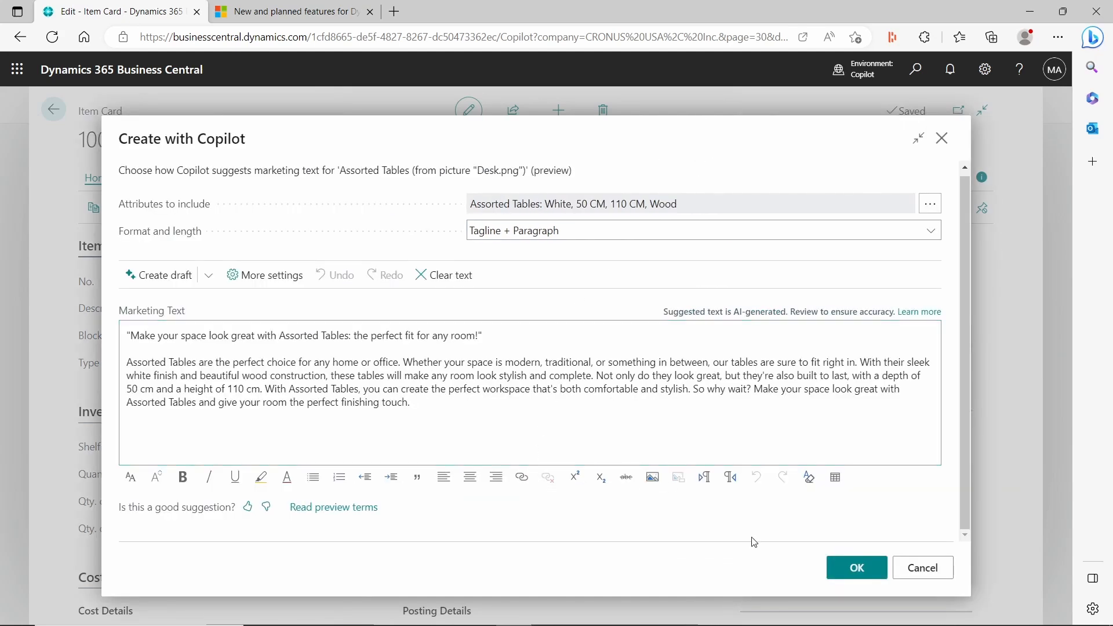
Step: Set the Copilot text settings to emphasize Sustainability with an Upbeat tone of voice
click(265, 275)
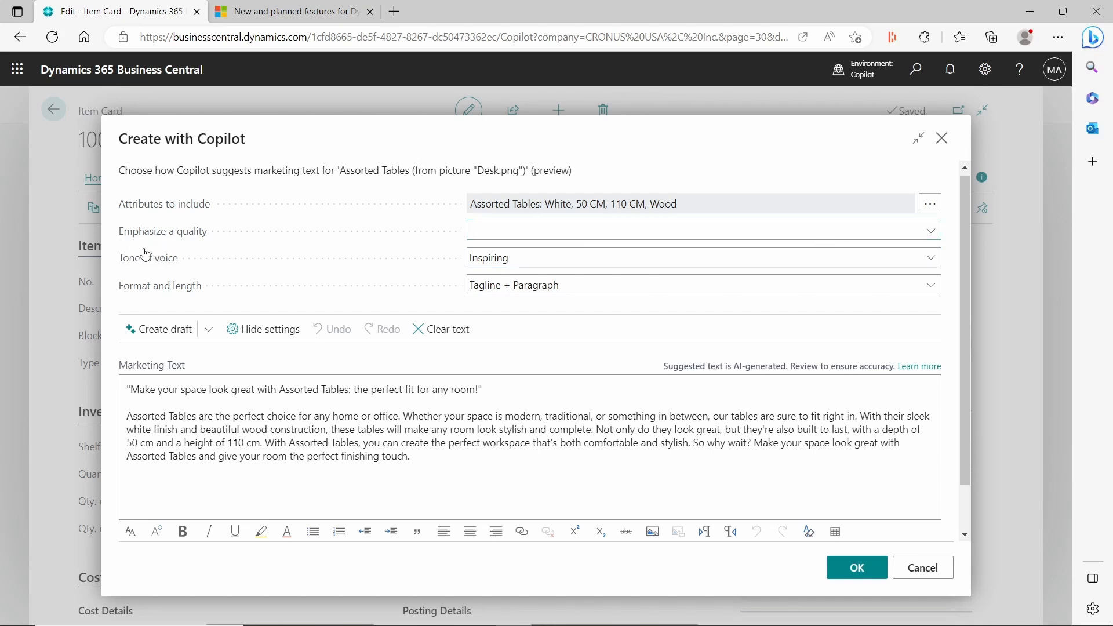
click(930, 231)
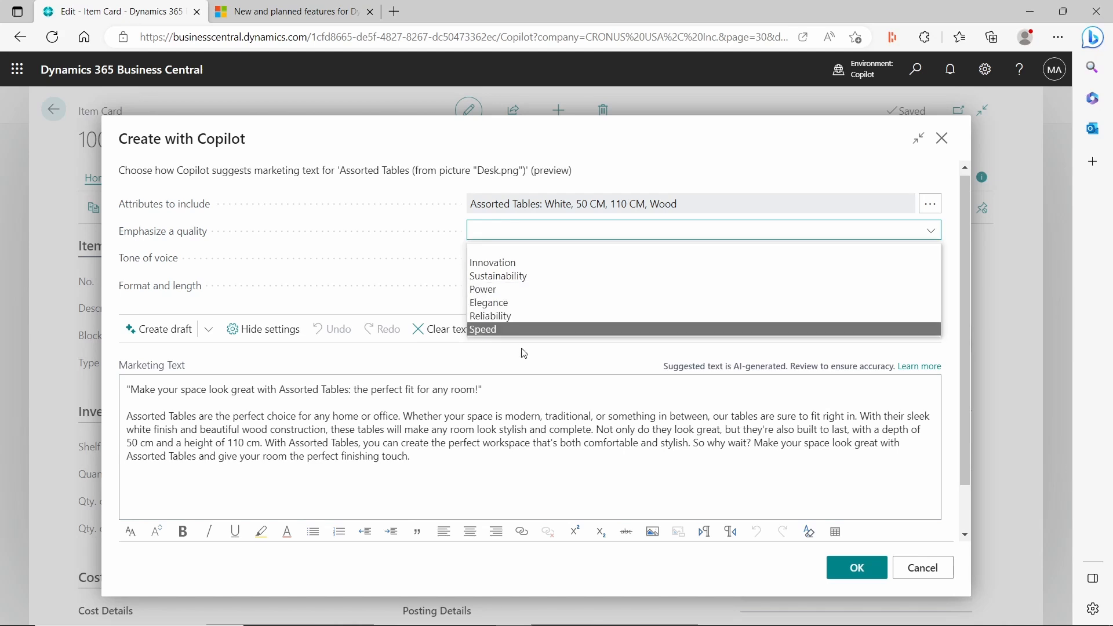
click(525, 277)
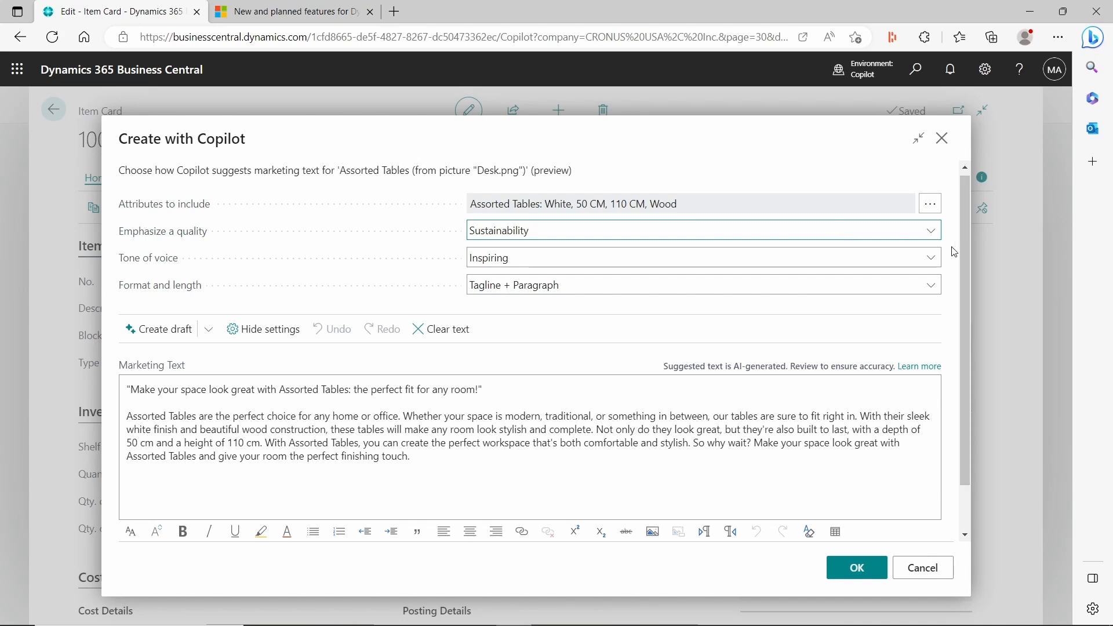
click(930, 259)
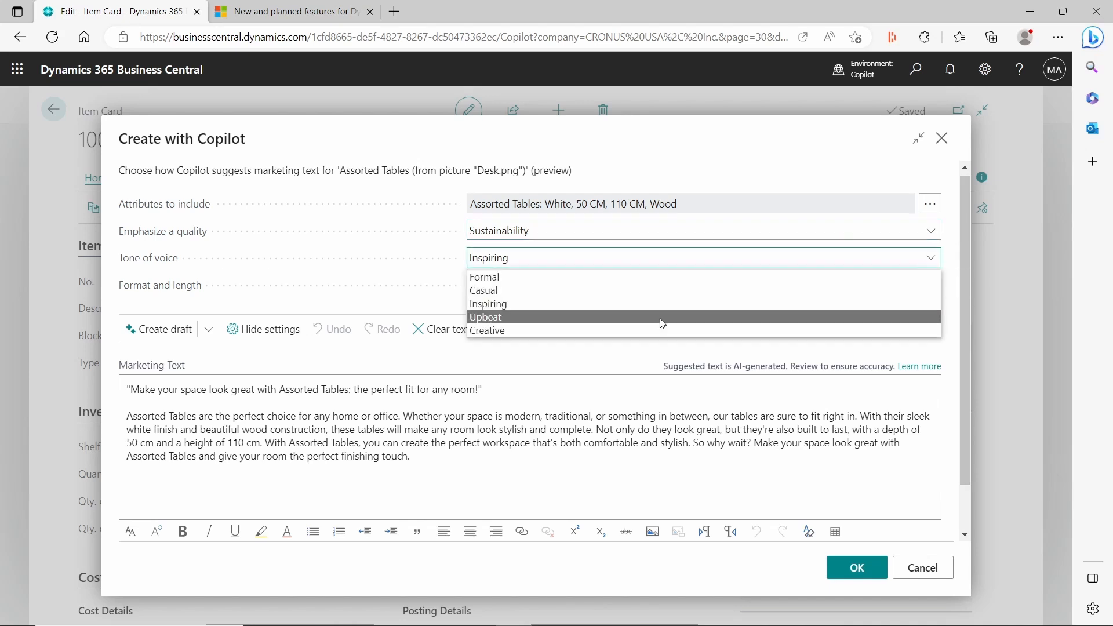
click(560, 318)
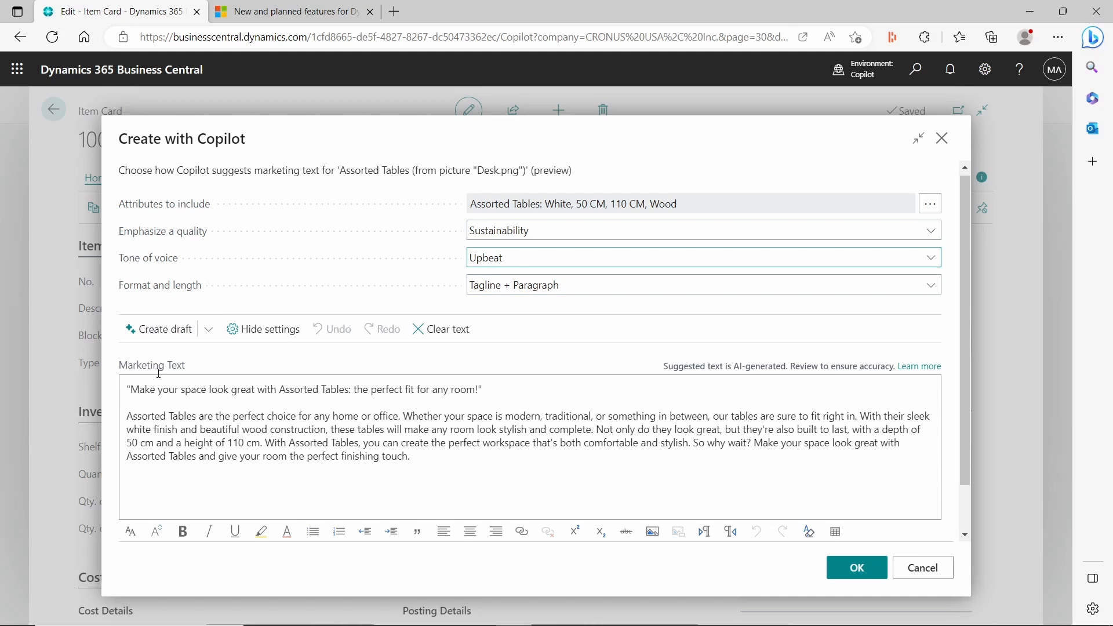
Step: Generate a new marketing text draft with the chosen settings and save it to the item
click(173, 331)
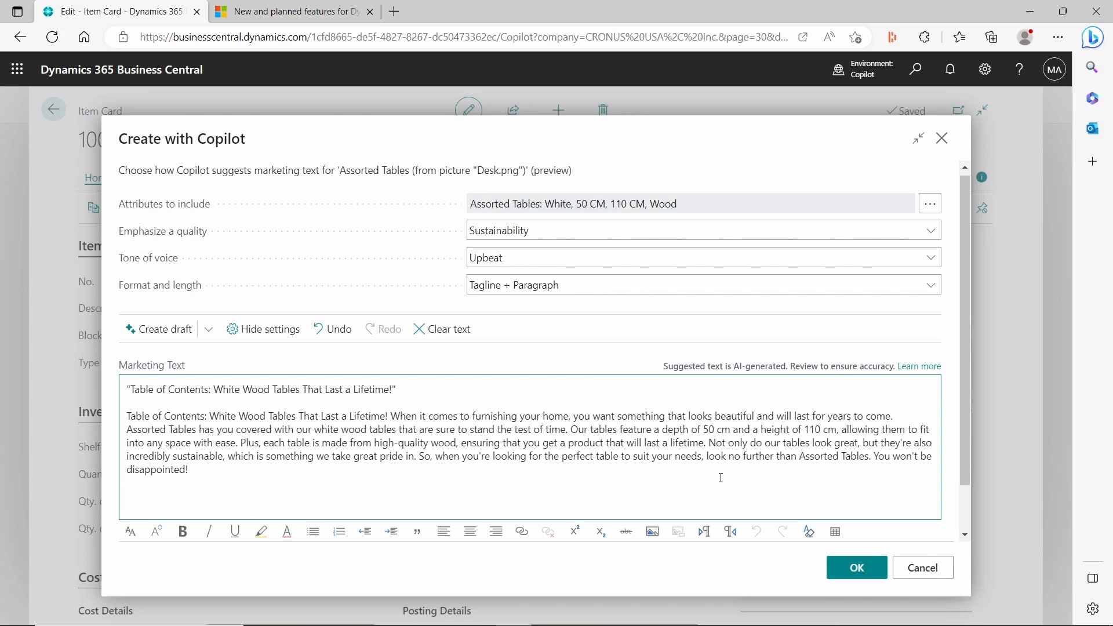
click(871, 574)
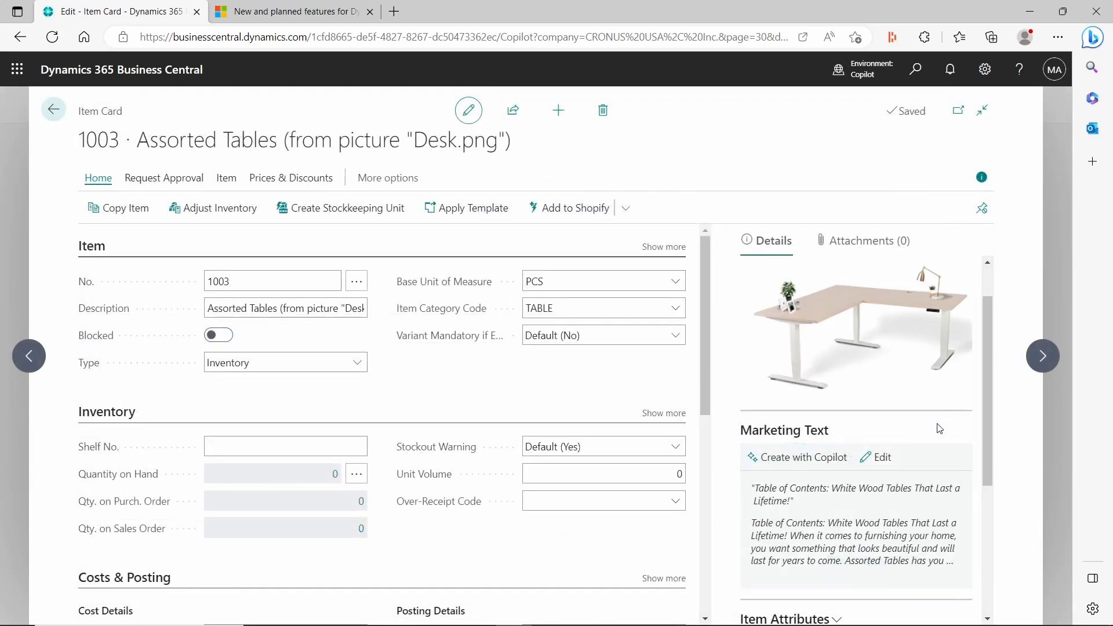
scroll(934, 433, down, 2)
scroll(933, 434, down, 2)
scroll(919, 437, up, 5)
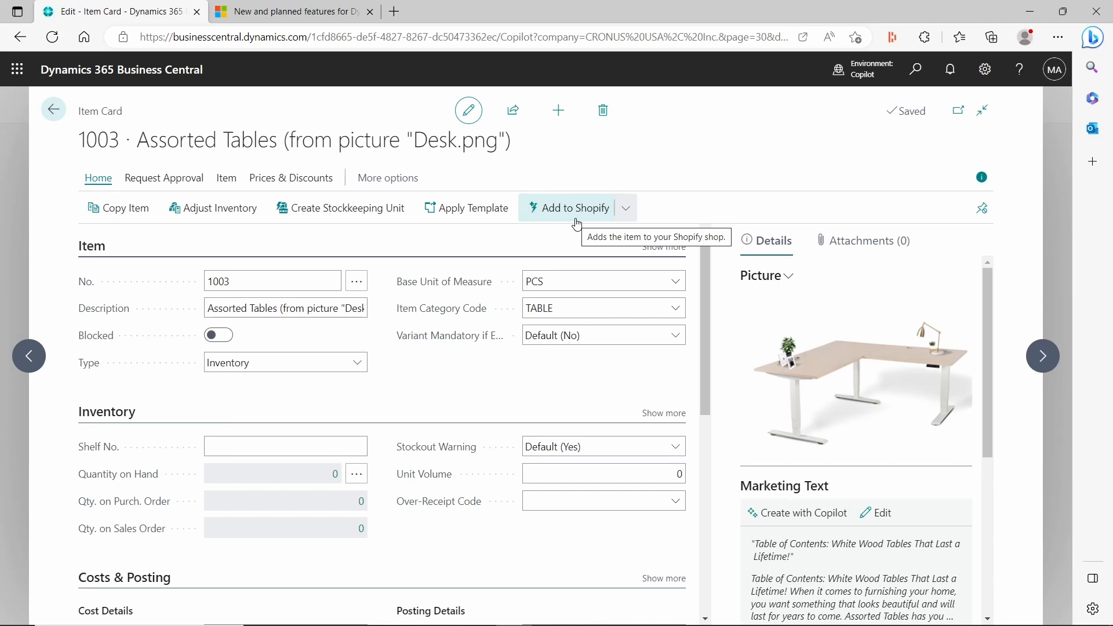
Step: Open the card of the SHOPIFY shop in a duplicate browser tab and expand it to the wide layout
right_click(141, 14)
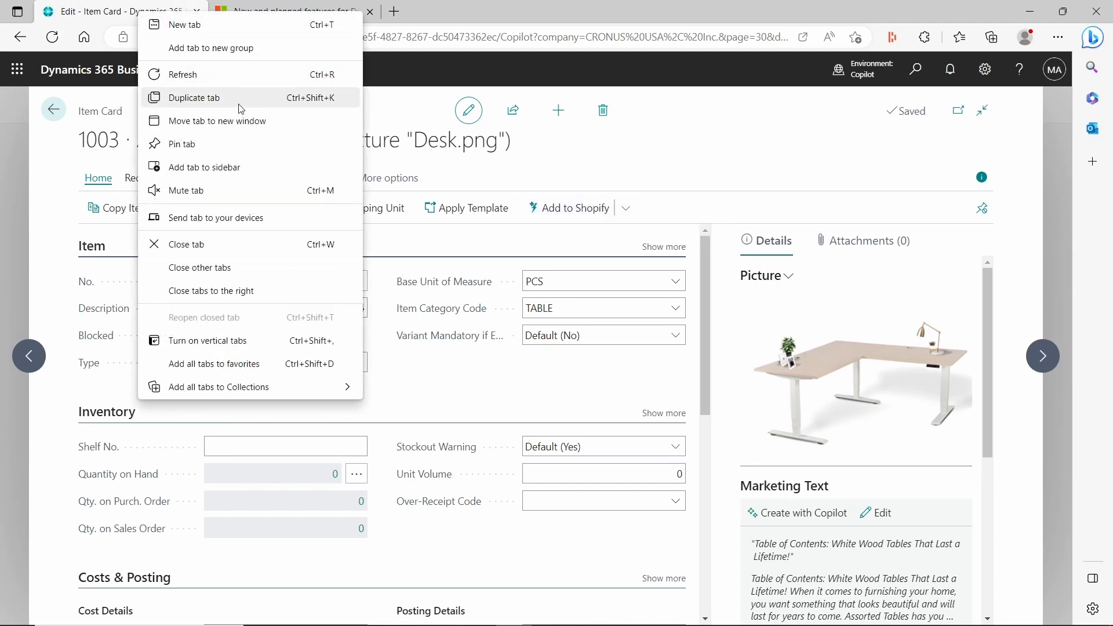
click(223, 104)
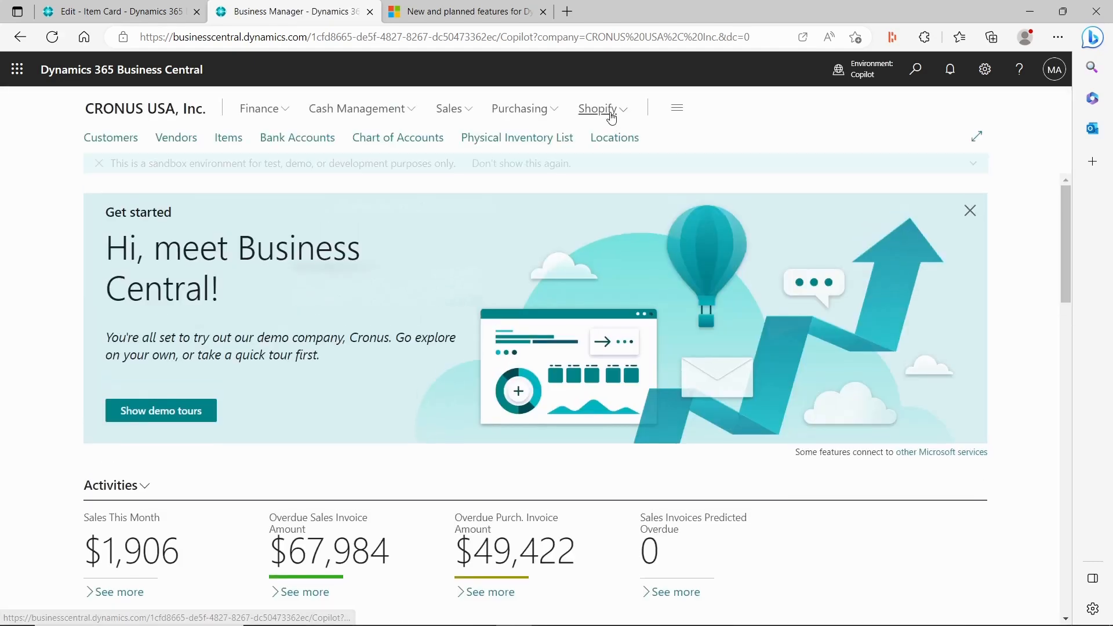
mouse_move(611, 114)
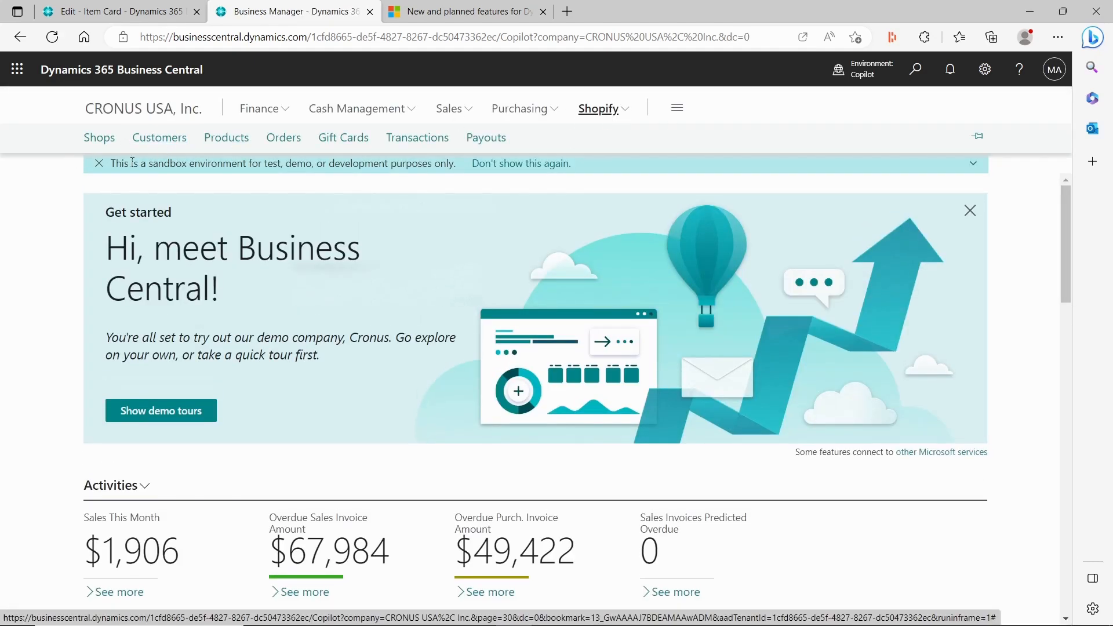
click(109, 140)
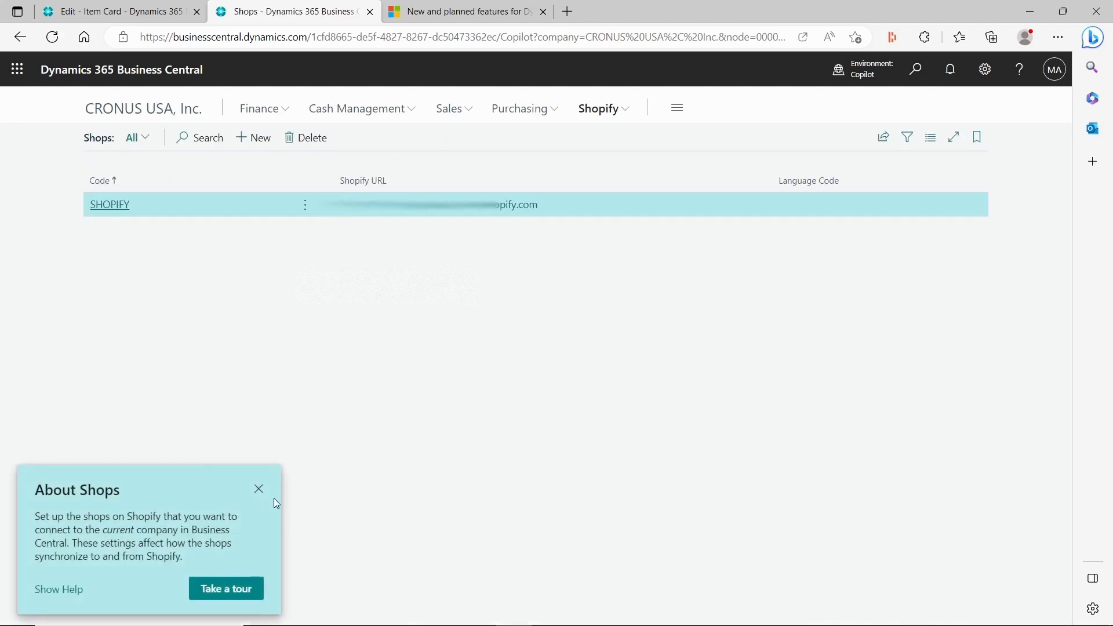
click(259, 489)
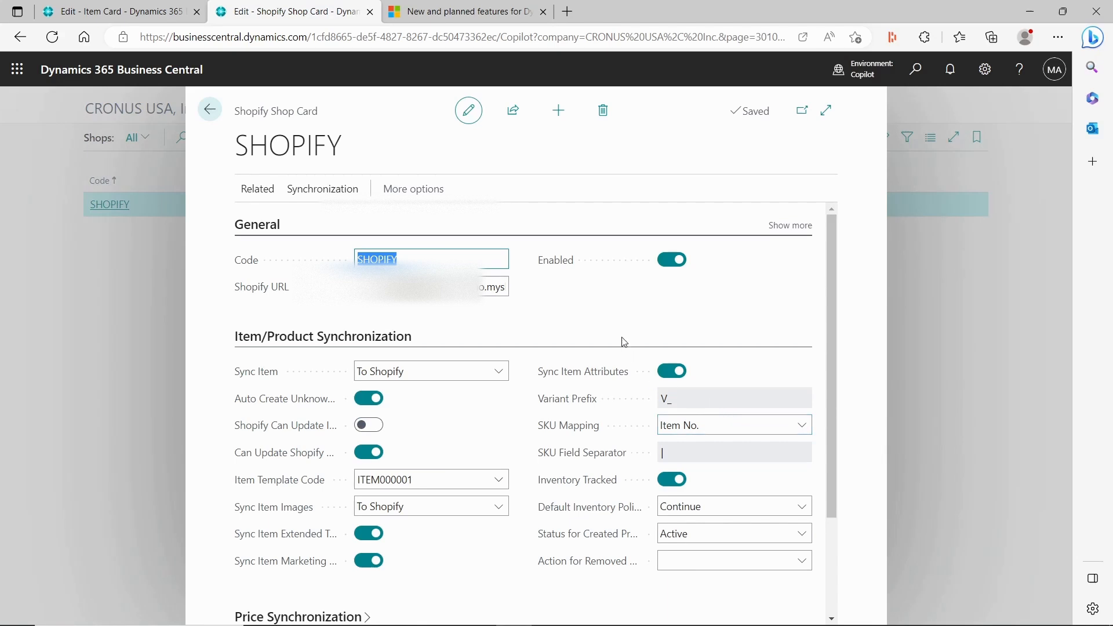
click(827, 110)
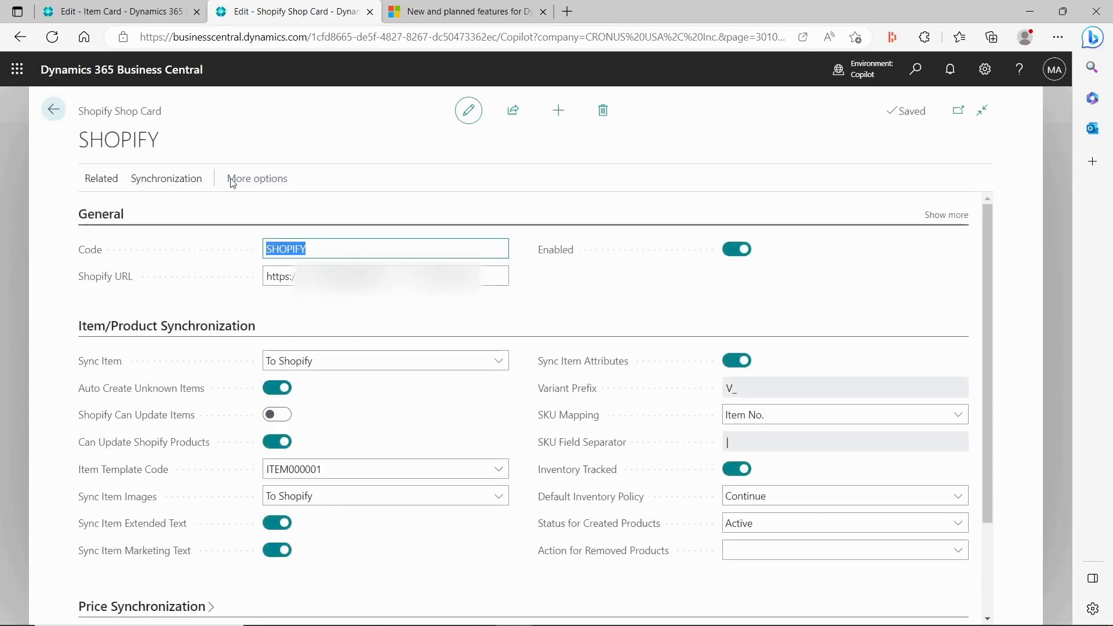
Step: Look up the Request Access action among the Shopify shop card's additional actions without running it
click(233, 179)
click(243, 182)
mouse_move(256, 208)
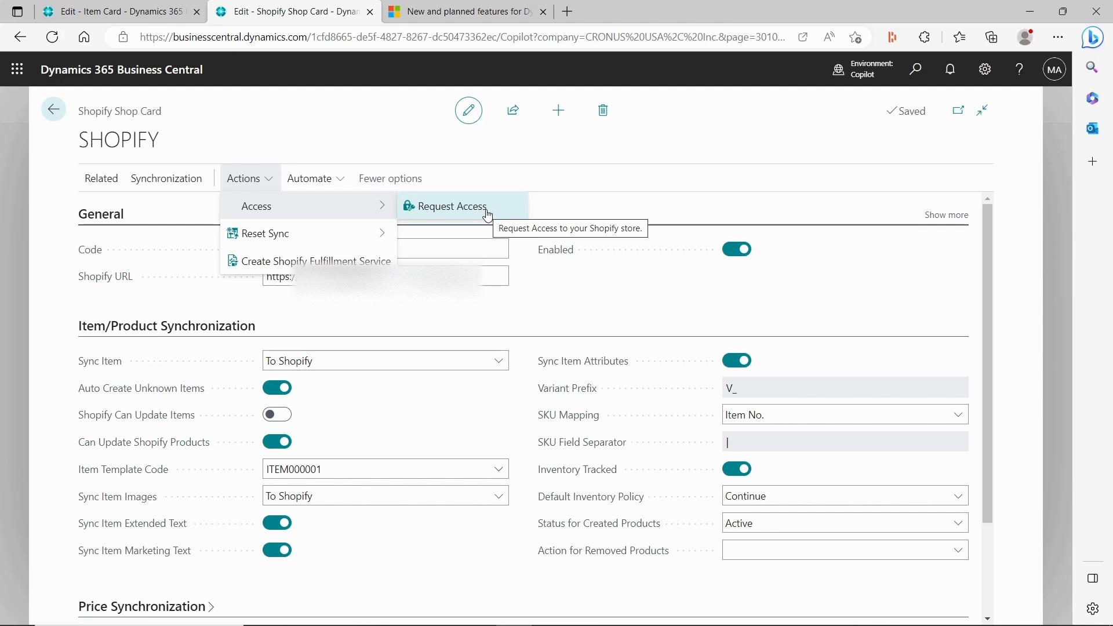
click(545, 310)
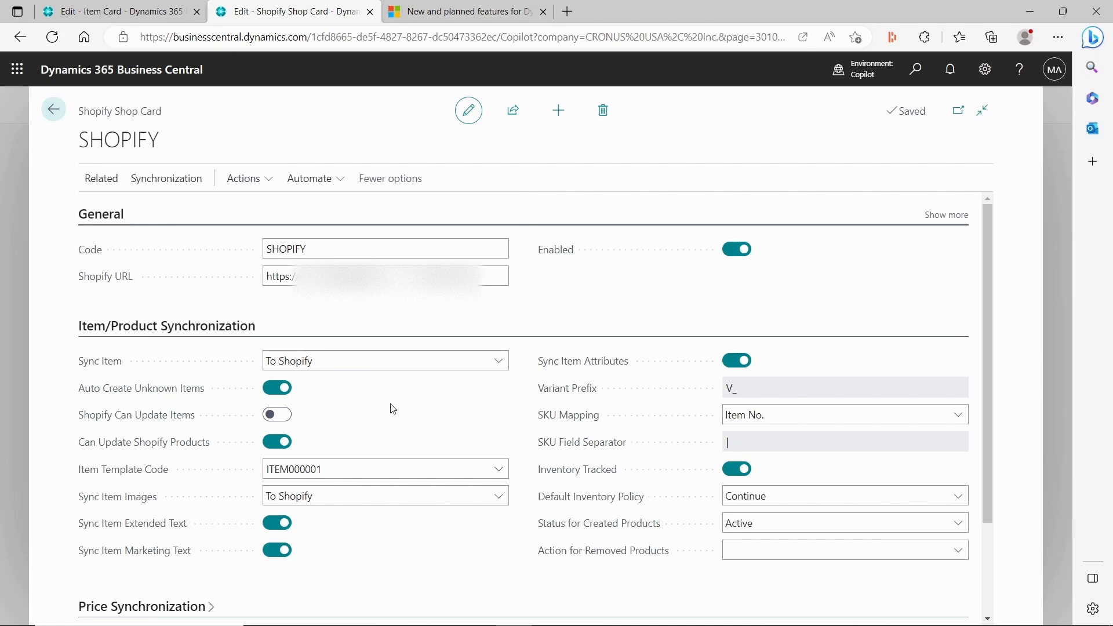
Step: Examine the shop's item and product synchronization settings, including the options for Sync Item, Sync Item Images and Sync Item Attributes
scroll(424, 453, down, 2)
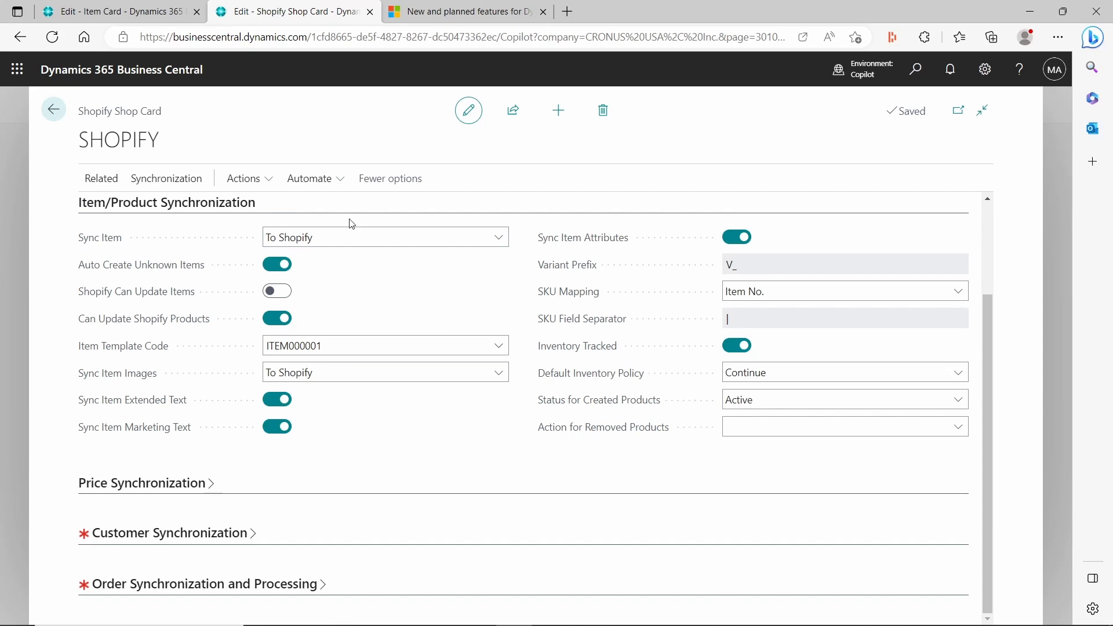
click(355, 247)
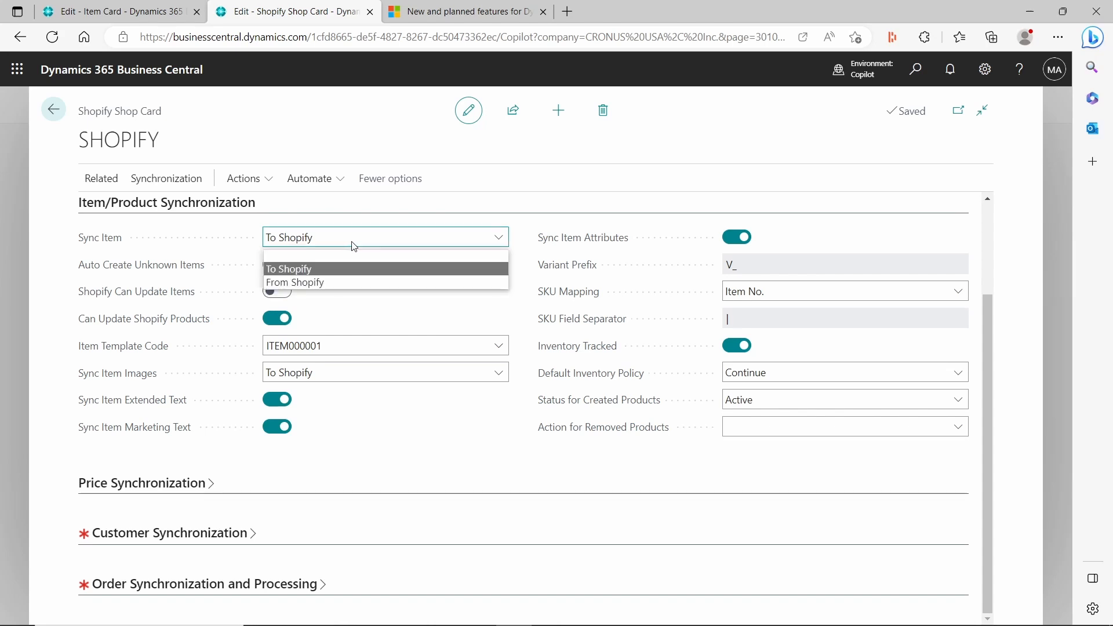
click(355, 246)
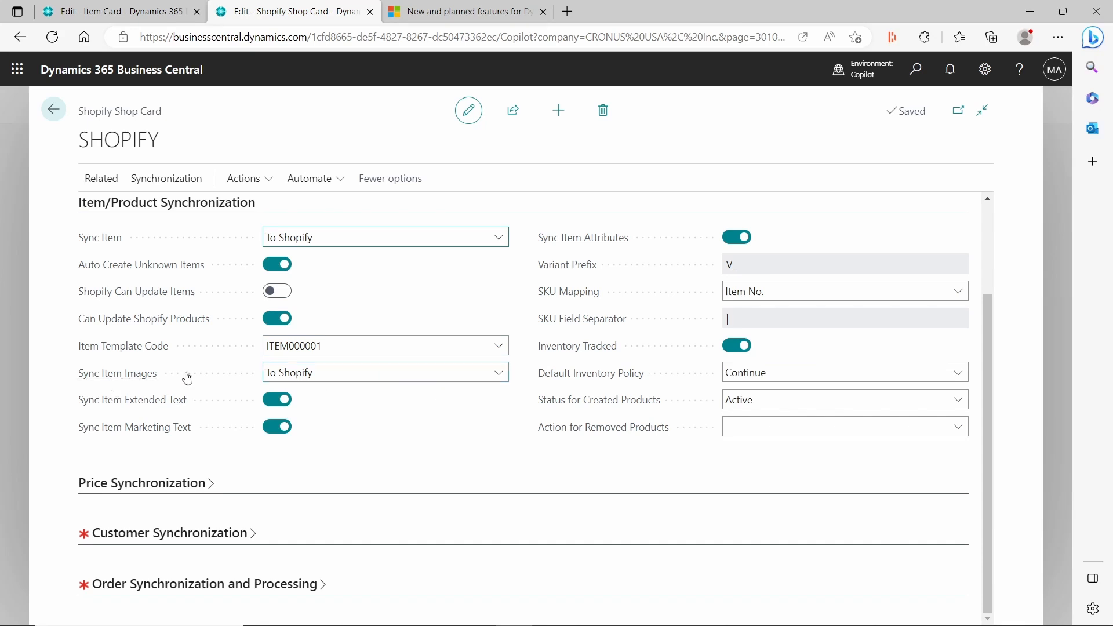
click(395, 366)
click(392, 368)
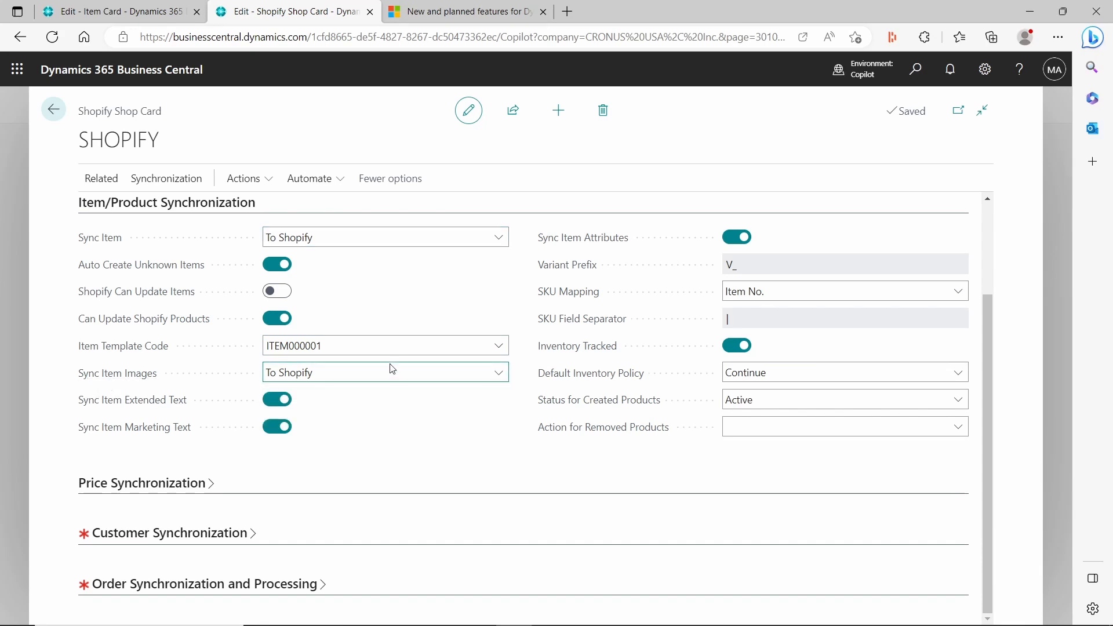
click(392, 370)
click(393, 370)
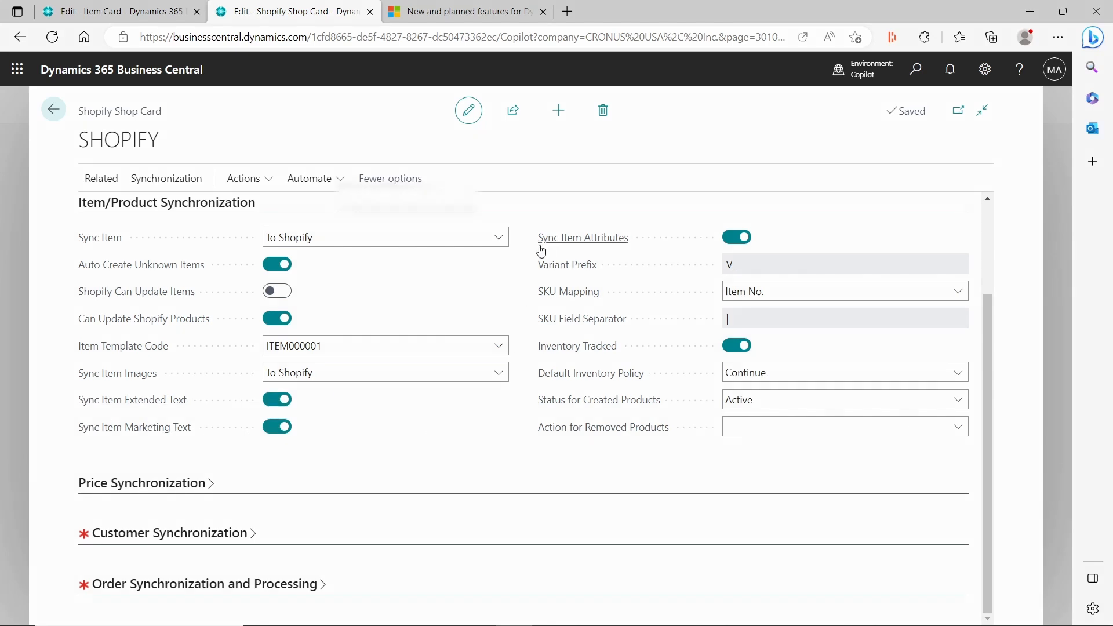
mouse_move(553, 244)
Step: Add the Assorted Tables item to the SHOPIFY store from its item card and view its refreshed product page in the online shop
click(53, 110)
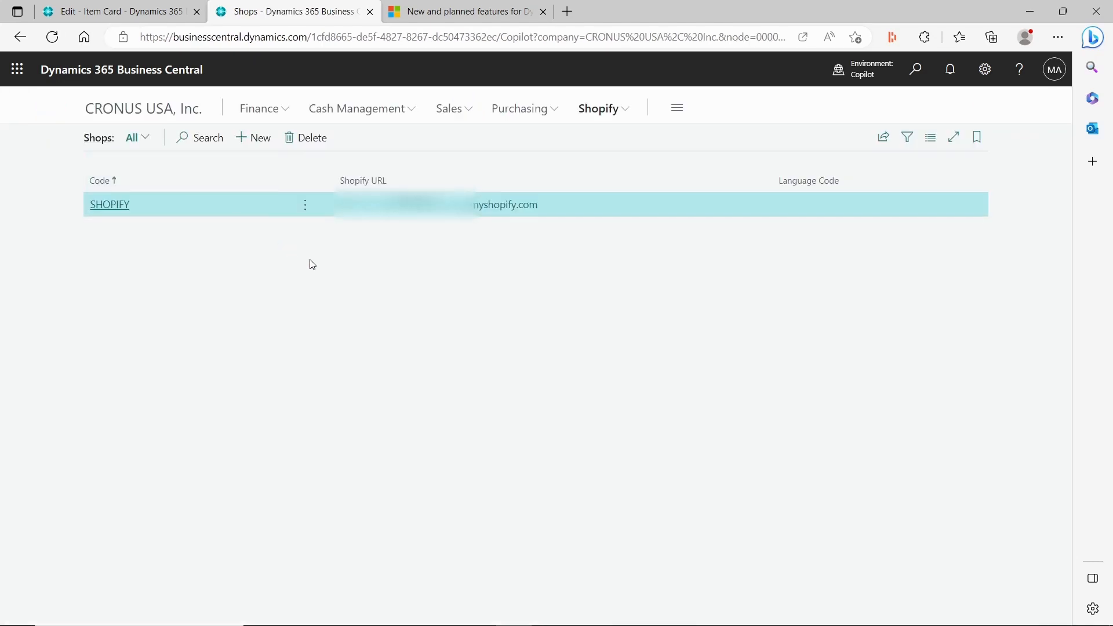
click(115, 12)
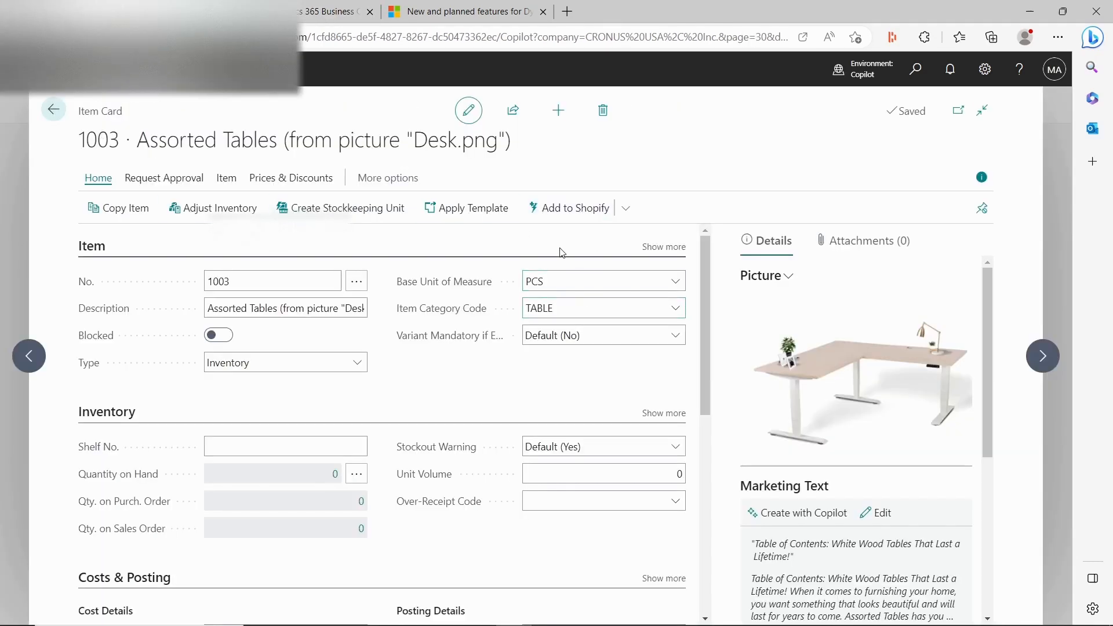
click(582, 218)
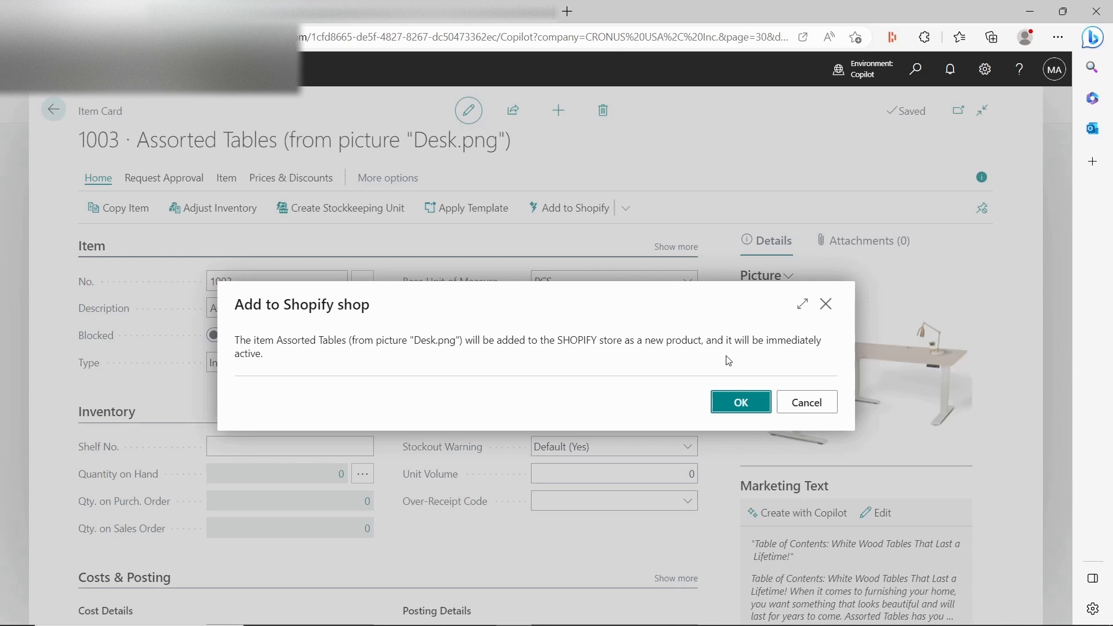
click(725, 411)
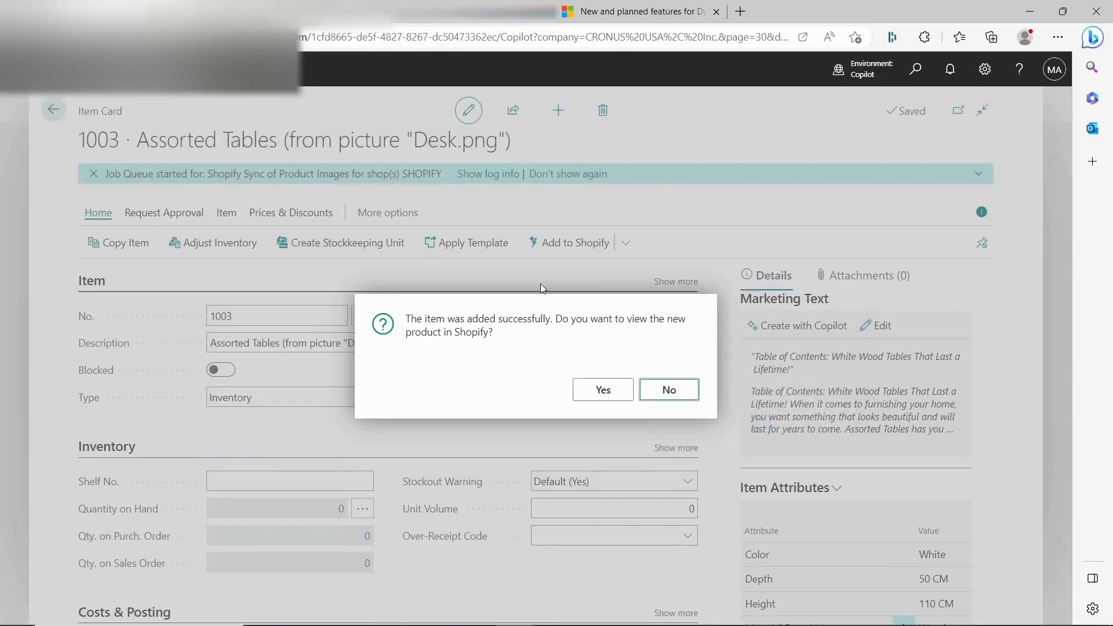
click(607, 400)
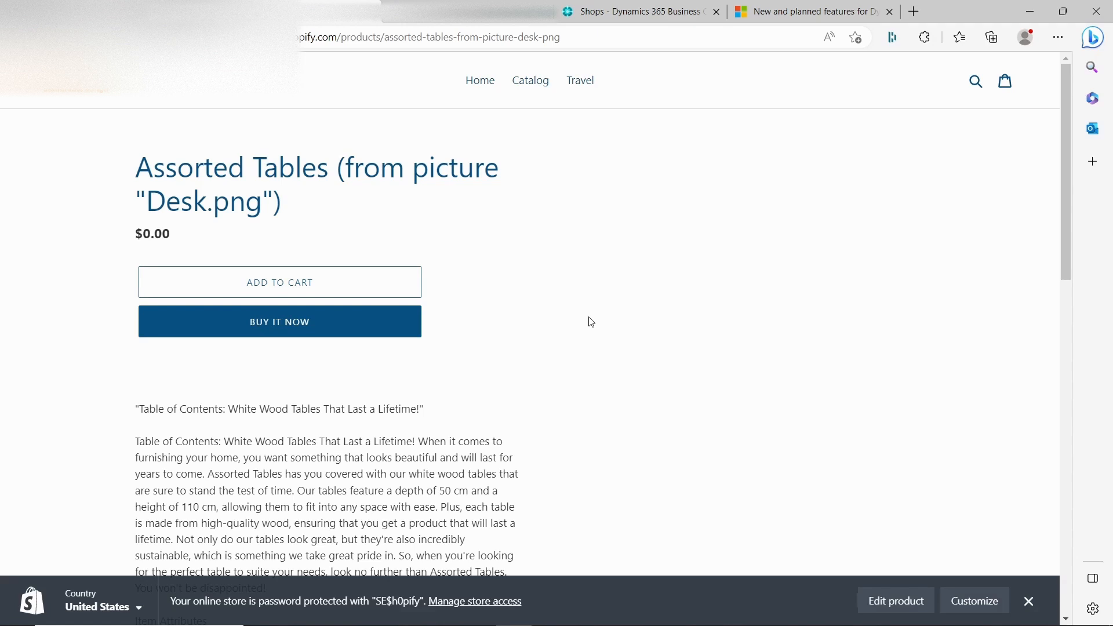
key(F5)
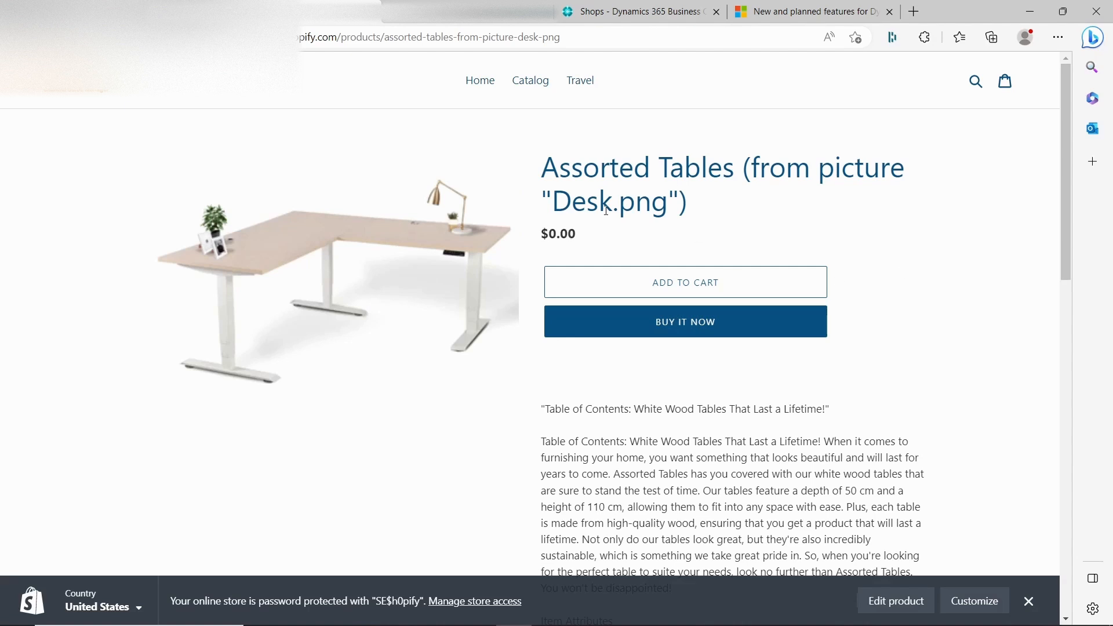
Step: Return to the Assorted Tables item card and look up its Unit Cost and, in the Prices & Sales section, its Unit Price
click(105, 12)
scroll(378, 435, down, 3)
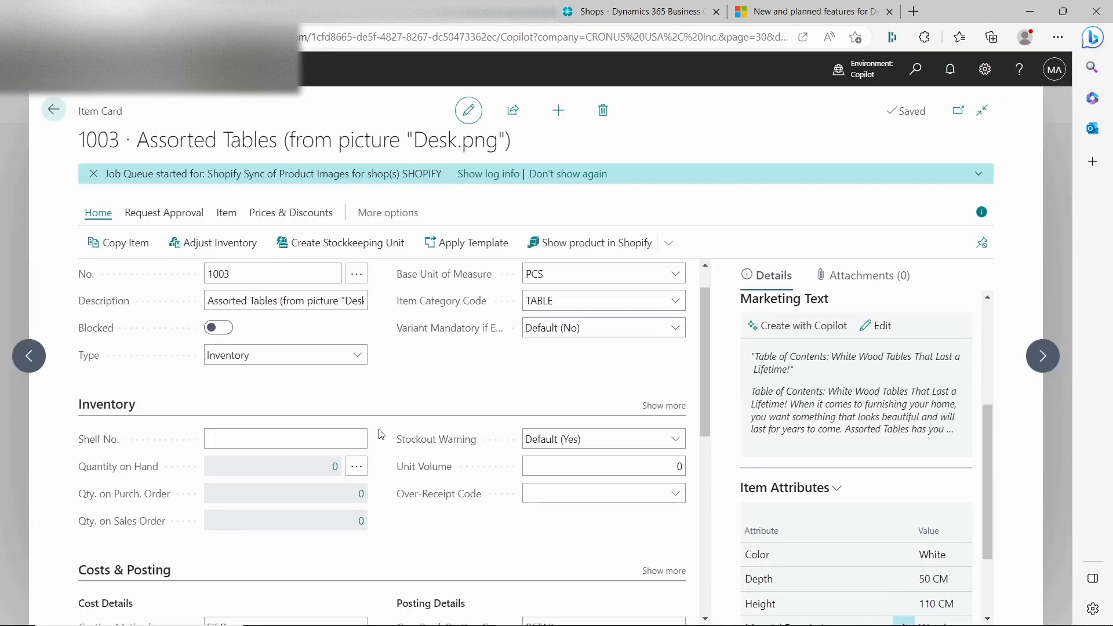
scroll(311, 516, down, 3)
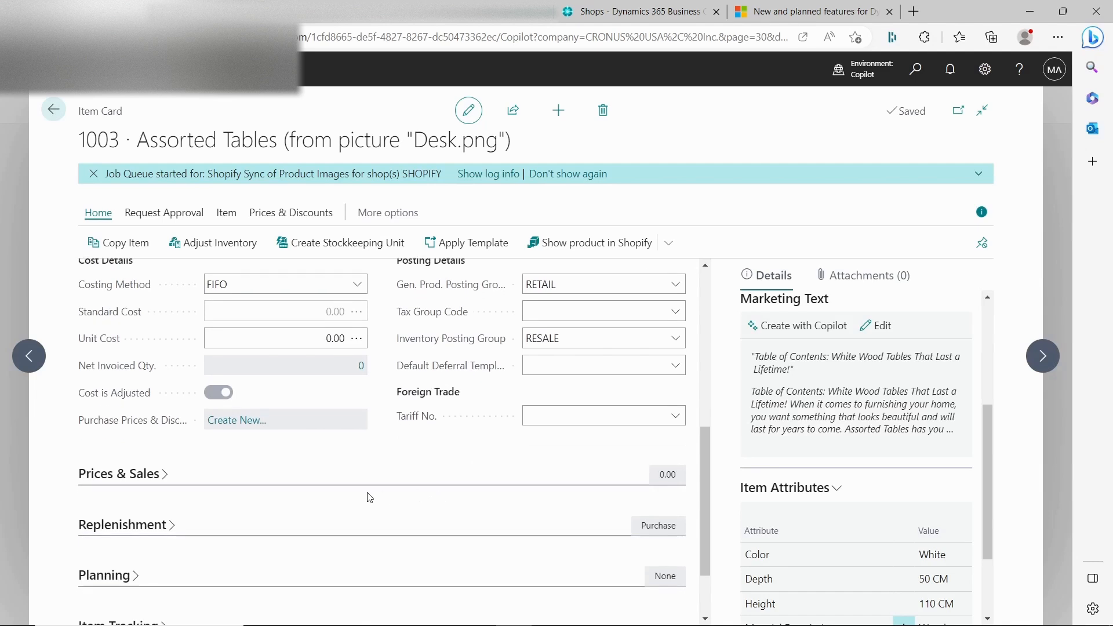
click(296, 337)
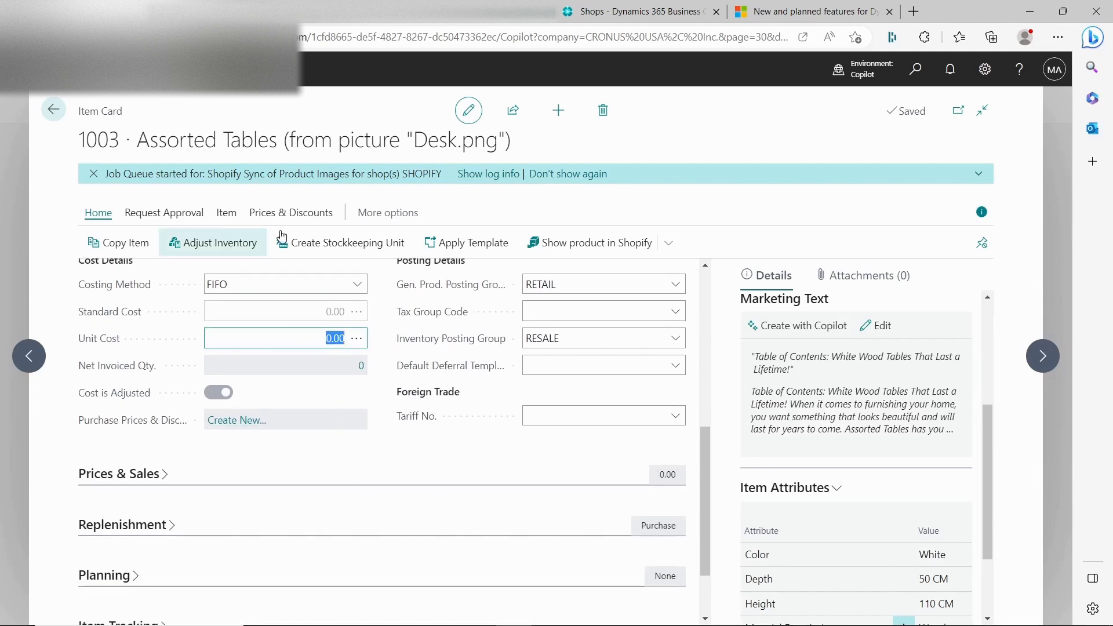
scroll(392, 389, up, 1)
scroll(392, 389, up, 1)
scroll(389, 323, down, 3)
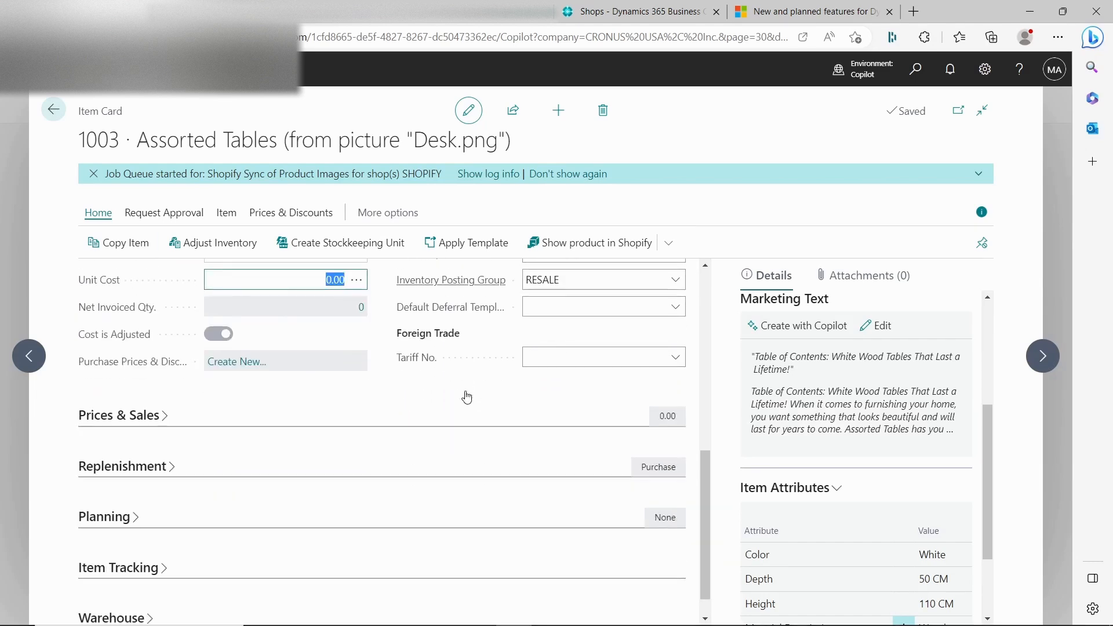
click(371, 380)
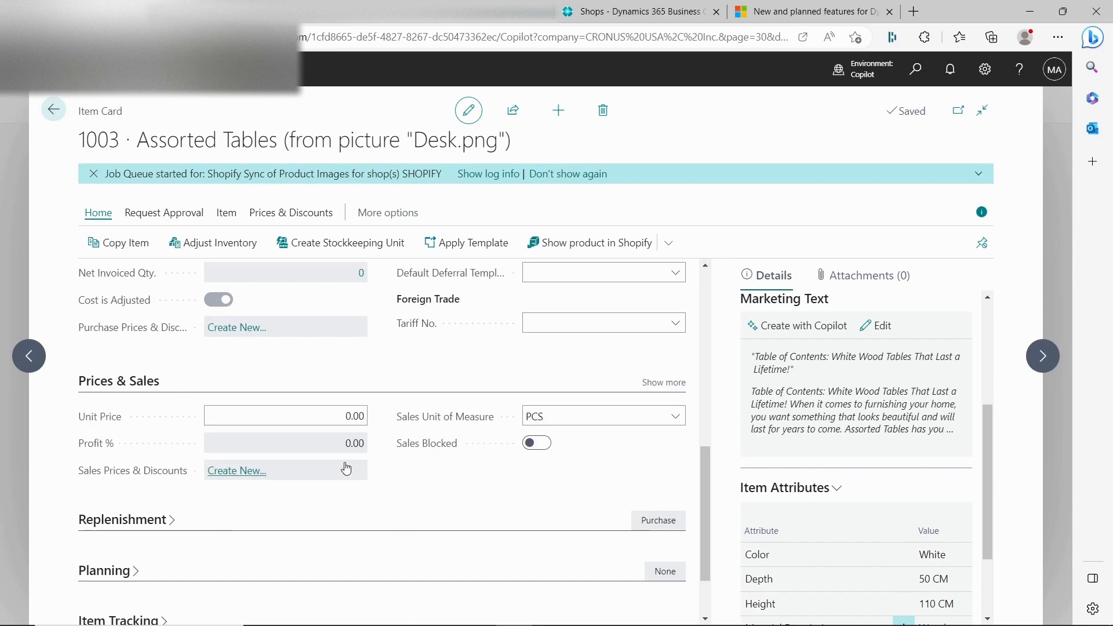
click(348, 415)
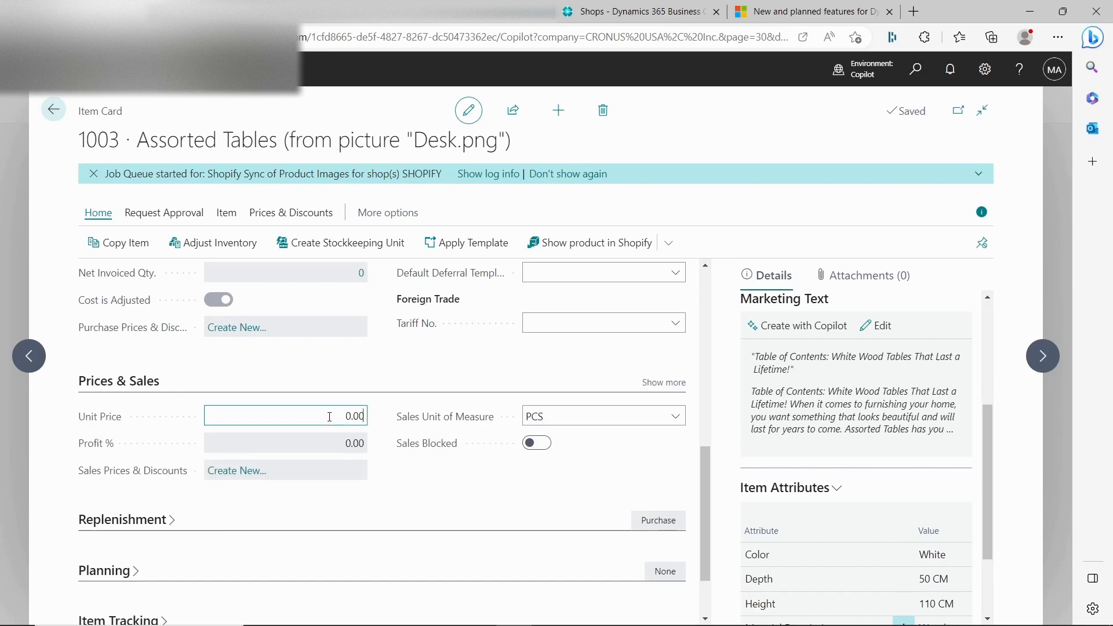
Step: Close the product page of the online shop and leave the Assorted Tables item card
click(360, 14)
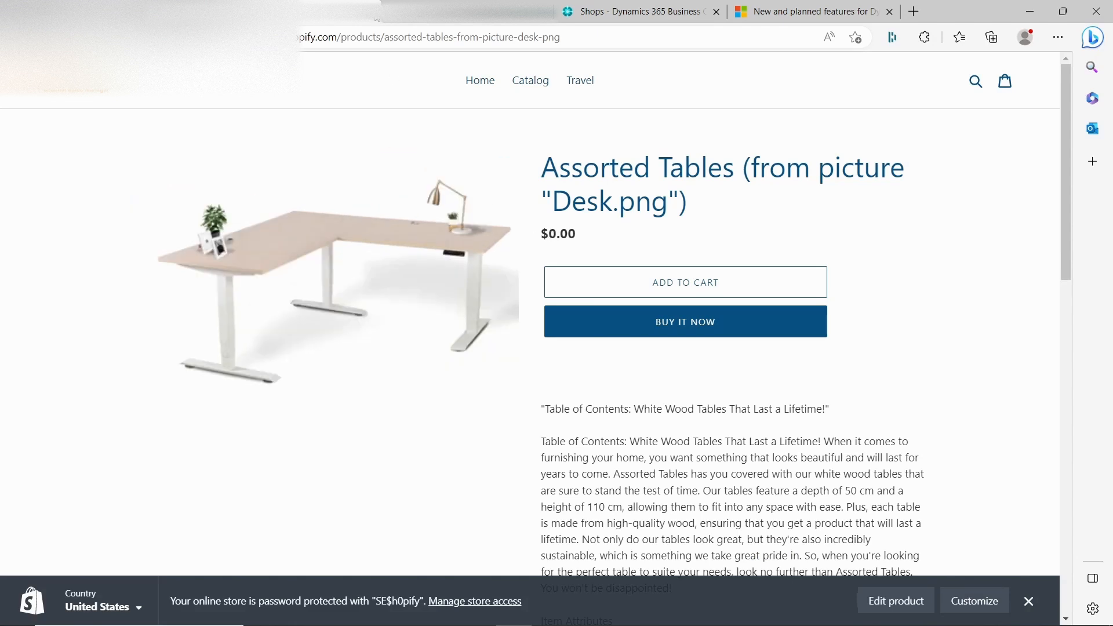
key(ctrl+w)
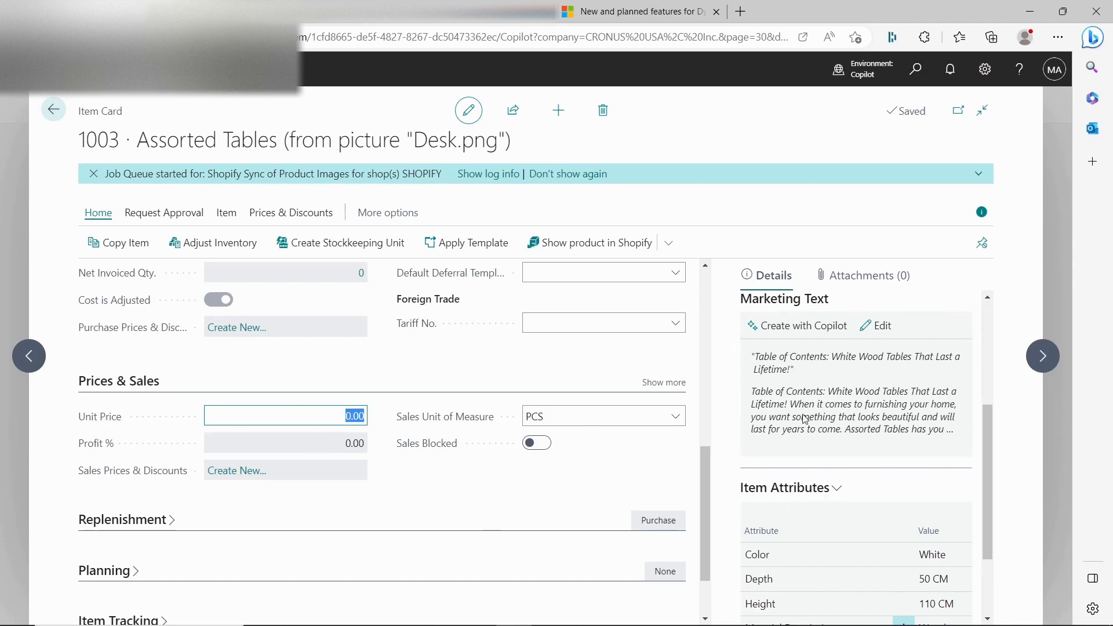
scroll(691, 368, up, 1)
scroll(691, 368, up, 7)
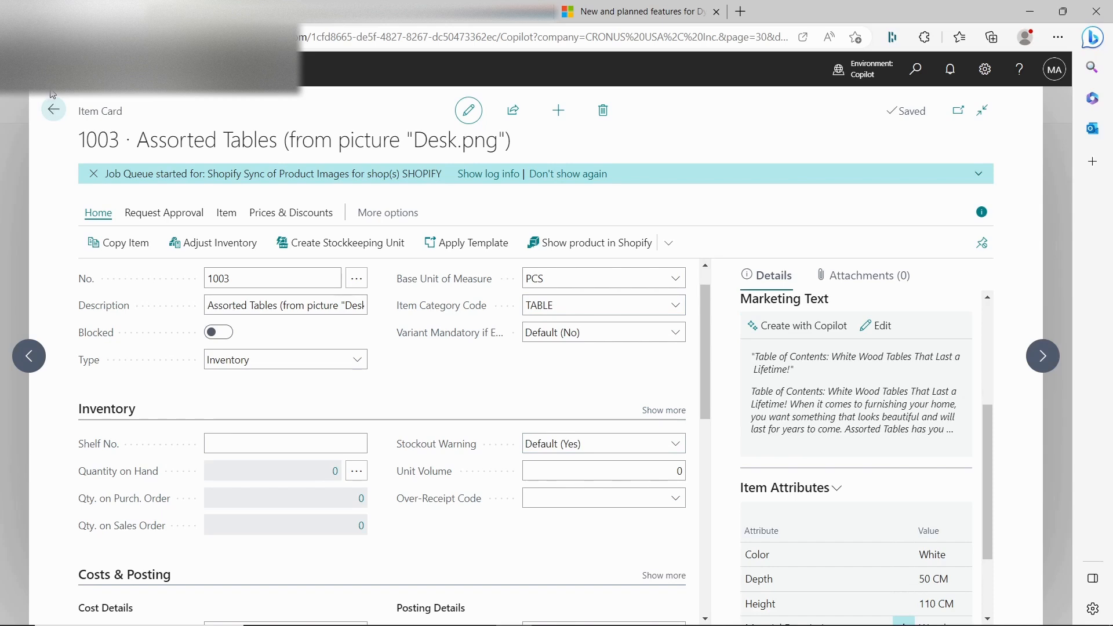
click(55, 109)
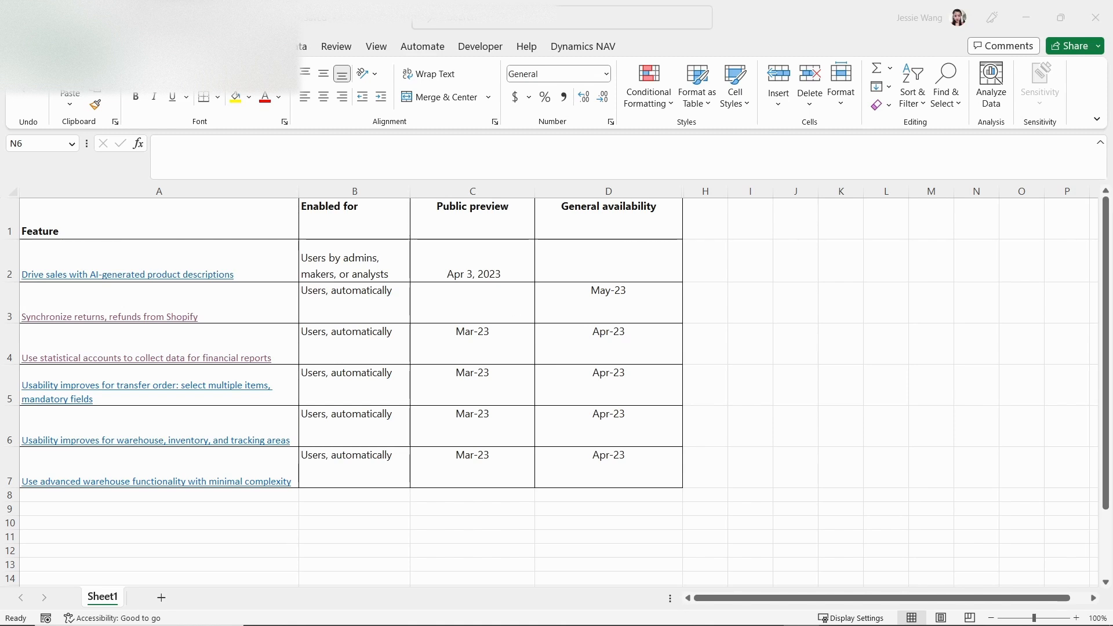
Step: Open the "Synchronize returns, refunds from Shopify" release plan article from the feature list in Excel and read its availability and business value
click(171, 320)
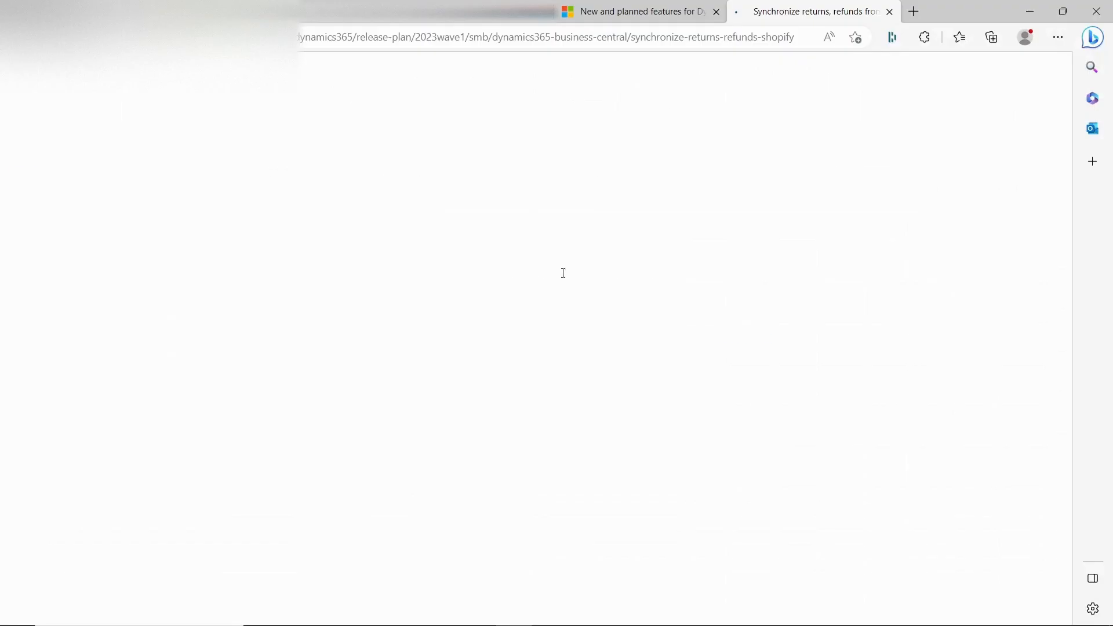
scroll(571, 403, down, 3)
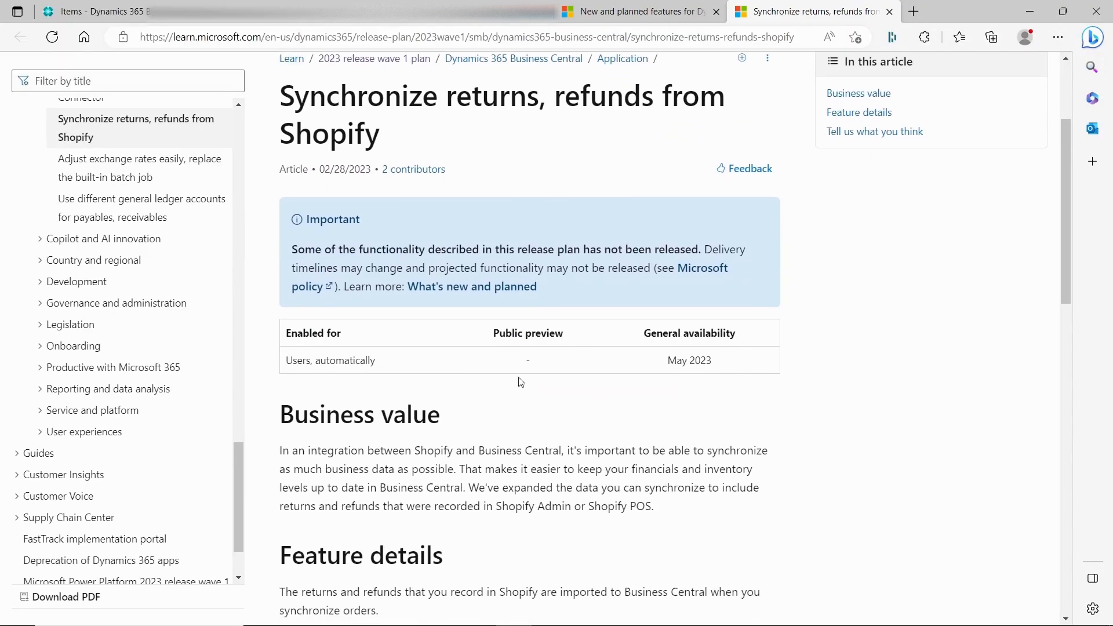
Step: Switch to the photo viewer and go through the conference photos of the Shopify return, refund and sales credit memo pages
key(alt+Tab)
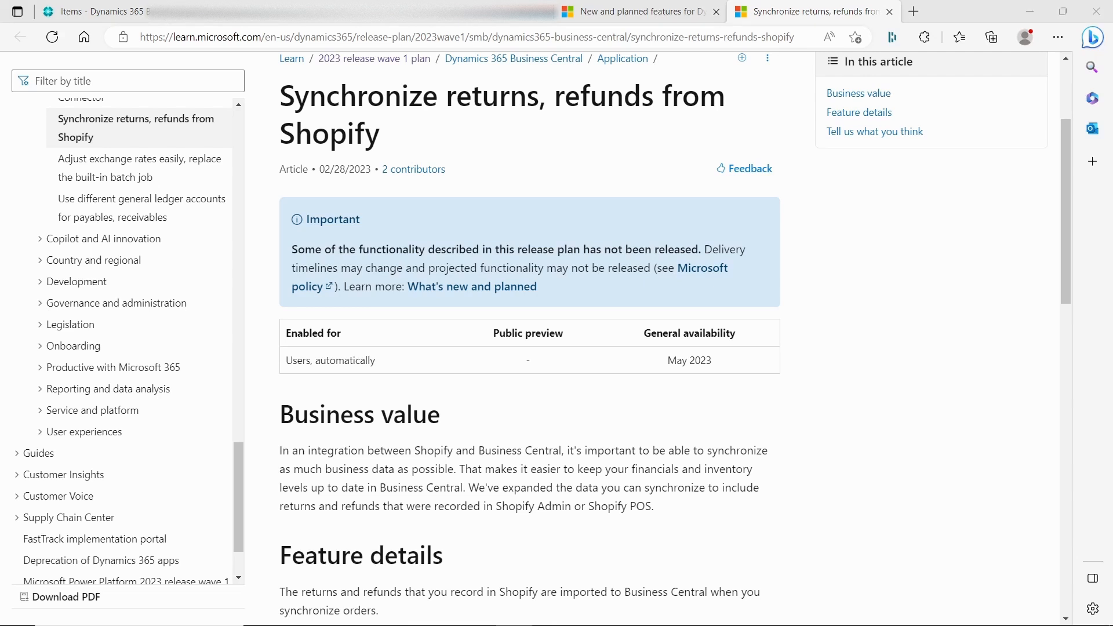
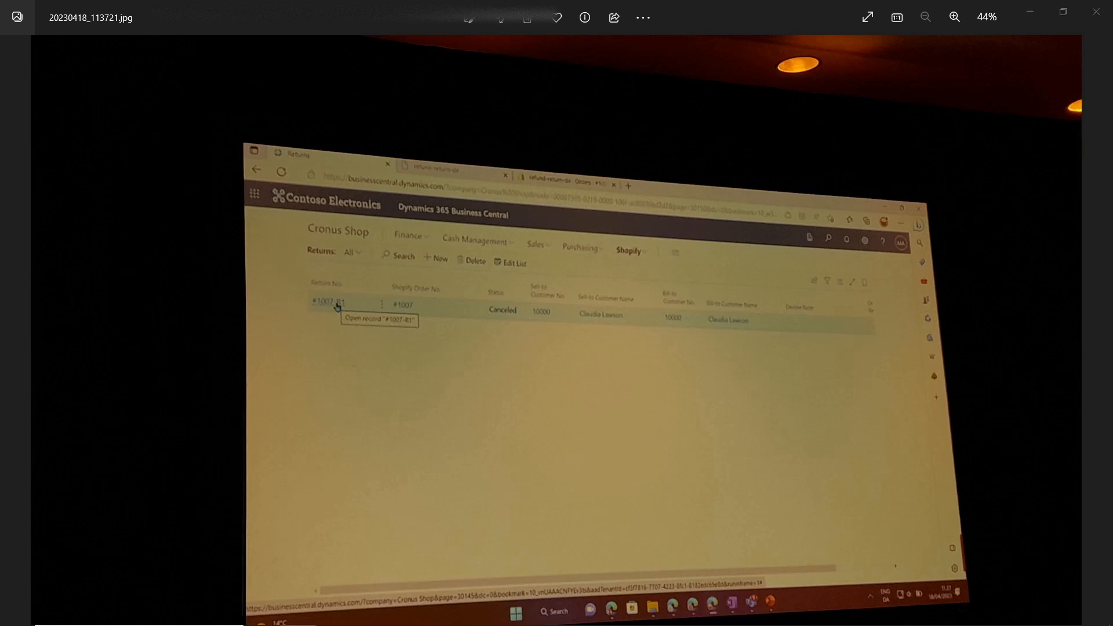
key(Right)
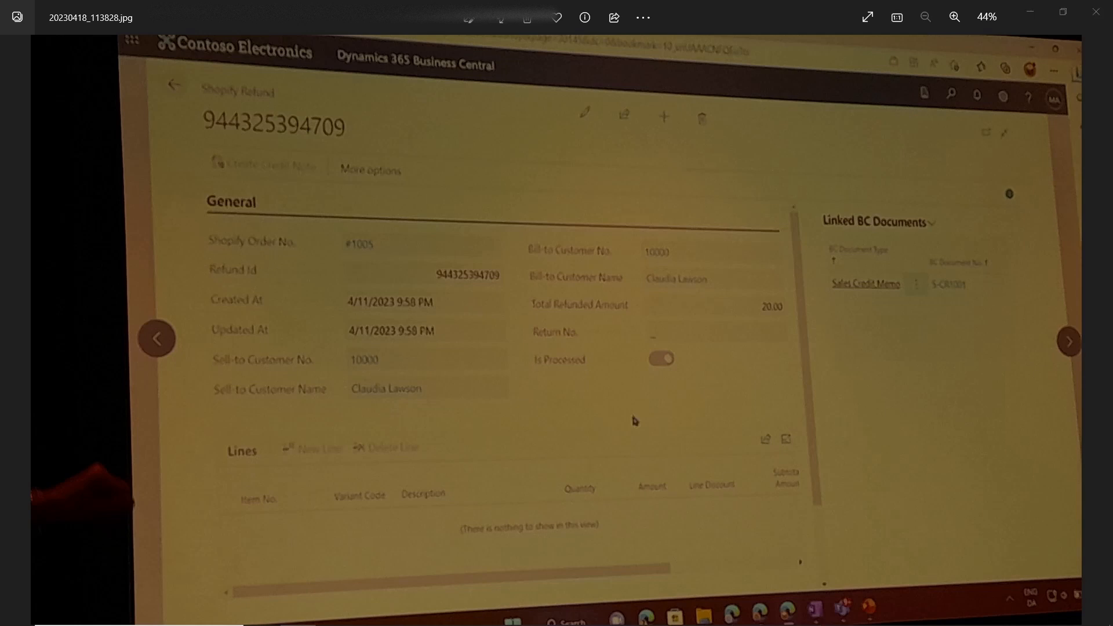
key(Right)
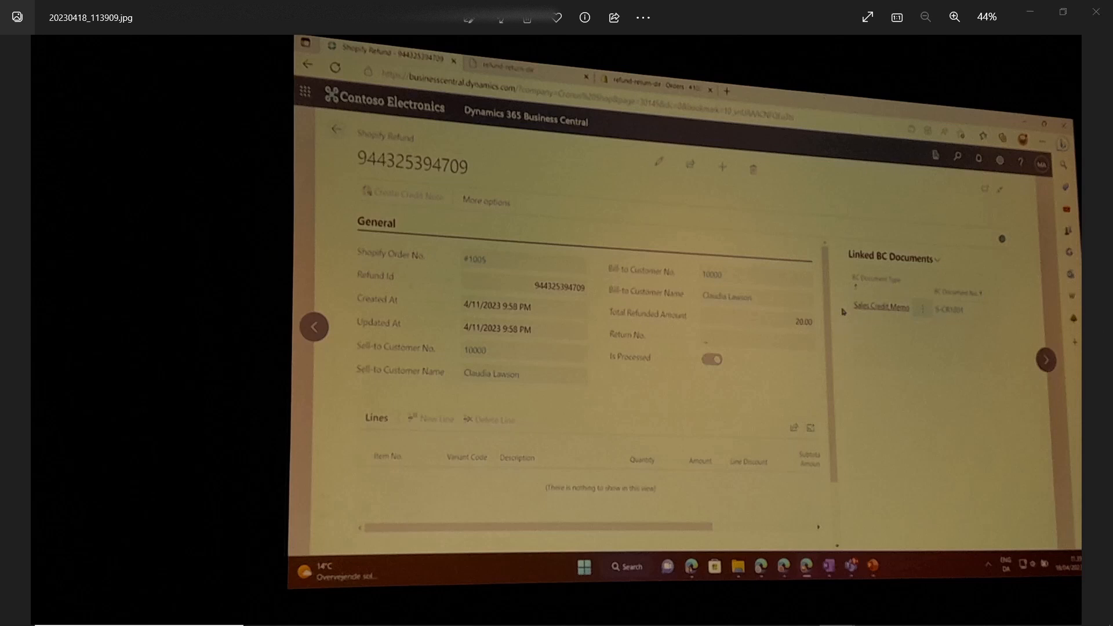
key(Right)
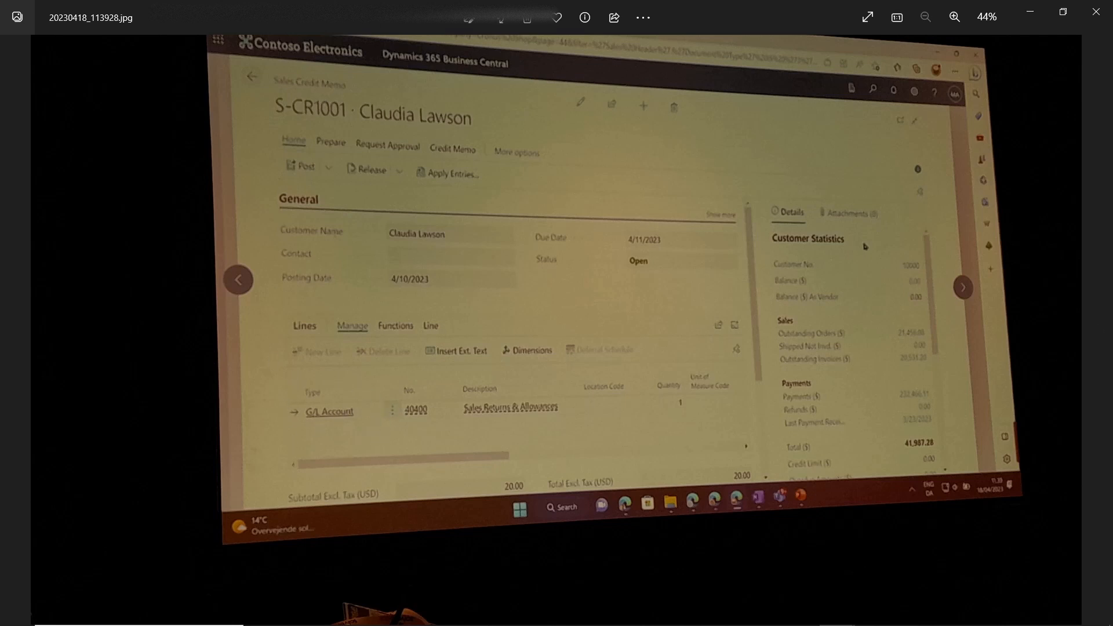
key(Right)
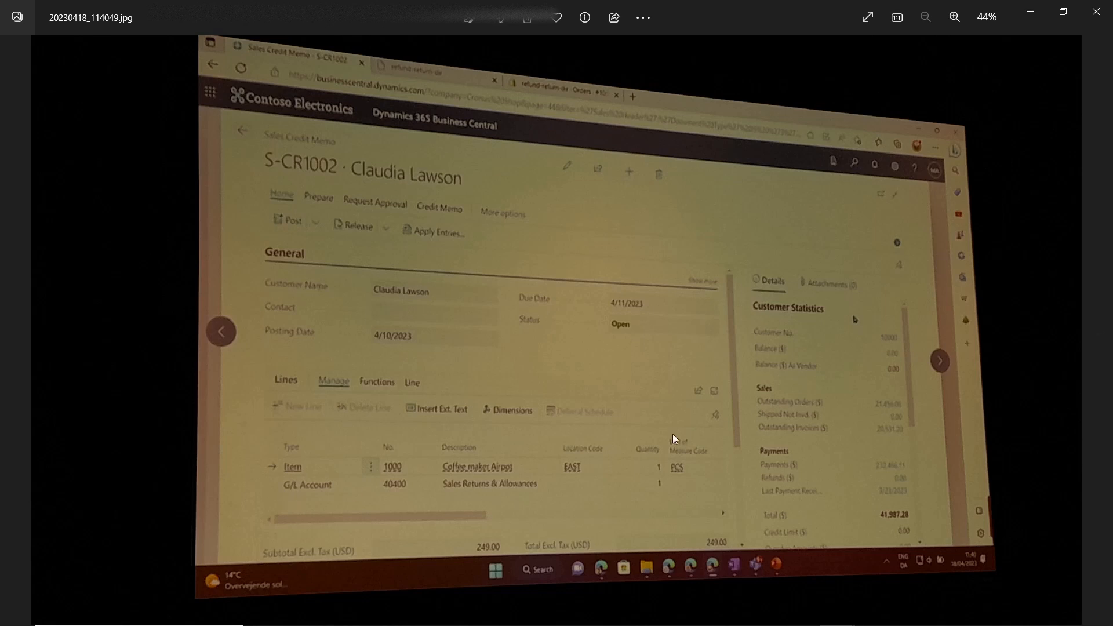
key(Right)
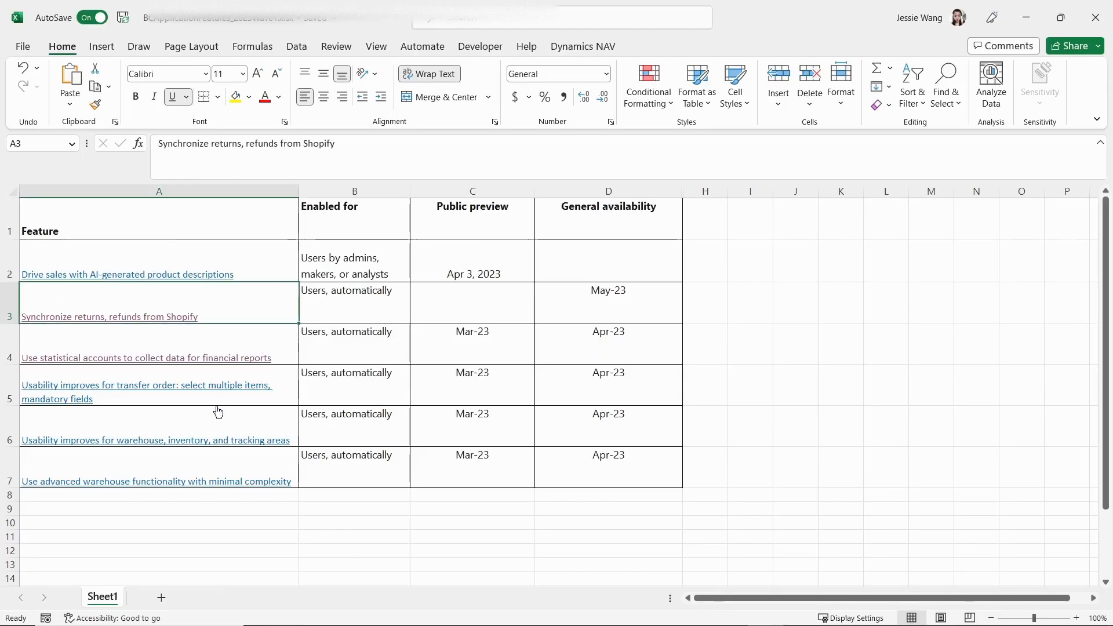
Step: Open the "Use statistical accounts to collect data for financial reports" article from the Excel feature list and read through it
click(256, 334)
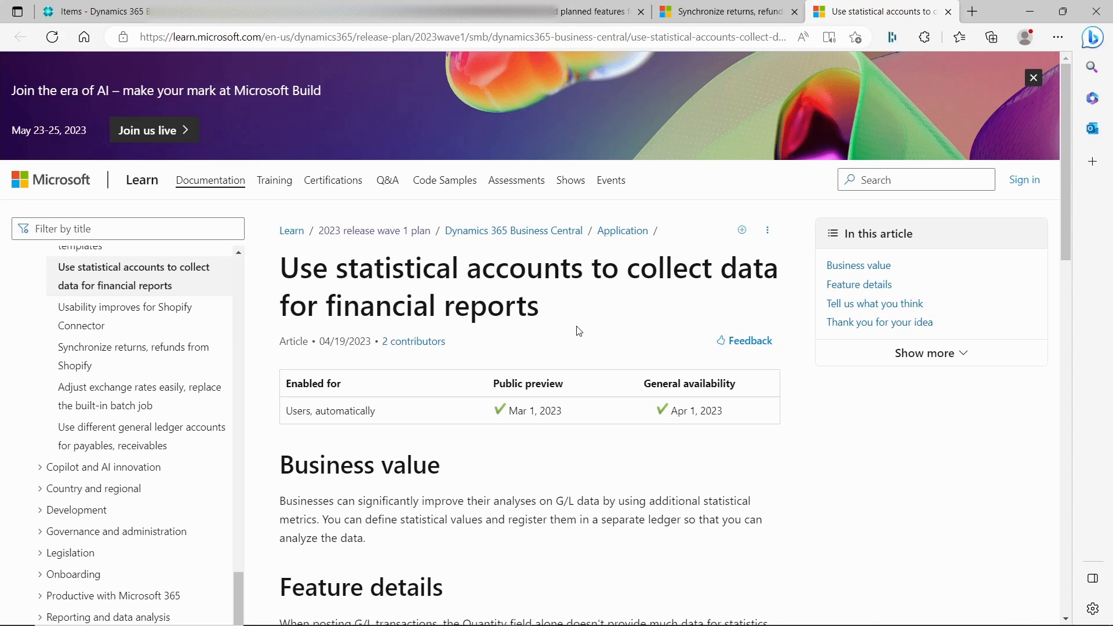
scroll(584, 357, down, 1)
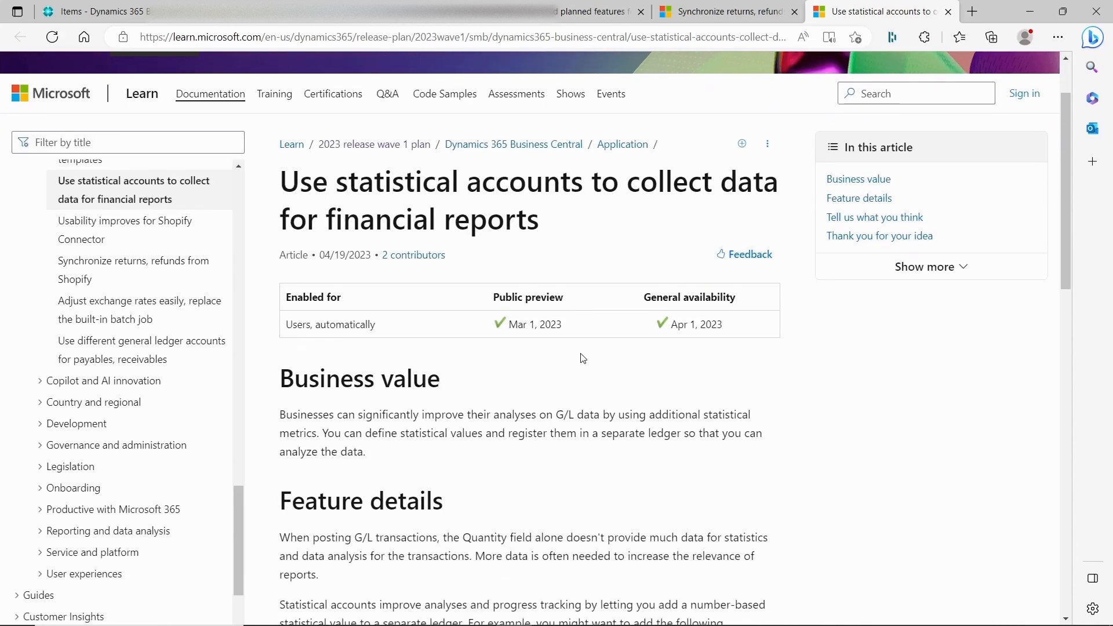
scroll(583, 358, up, 1)
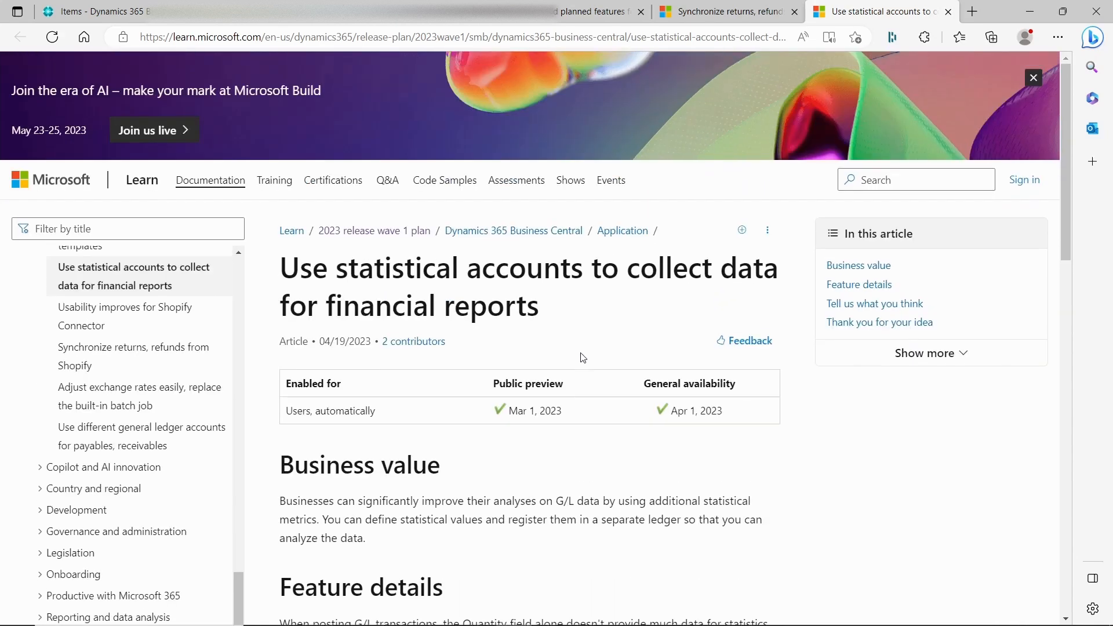
scroll(583, 358, down, 1)
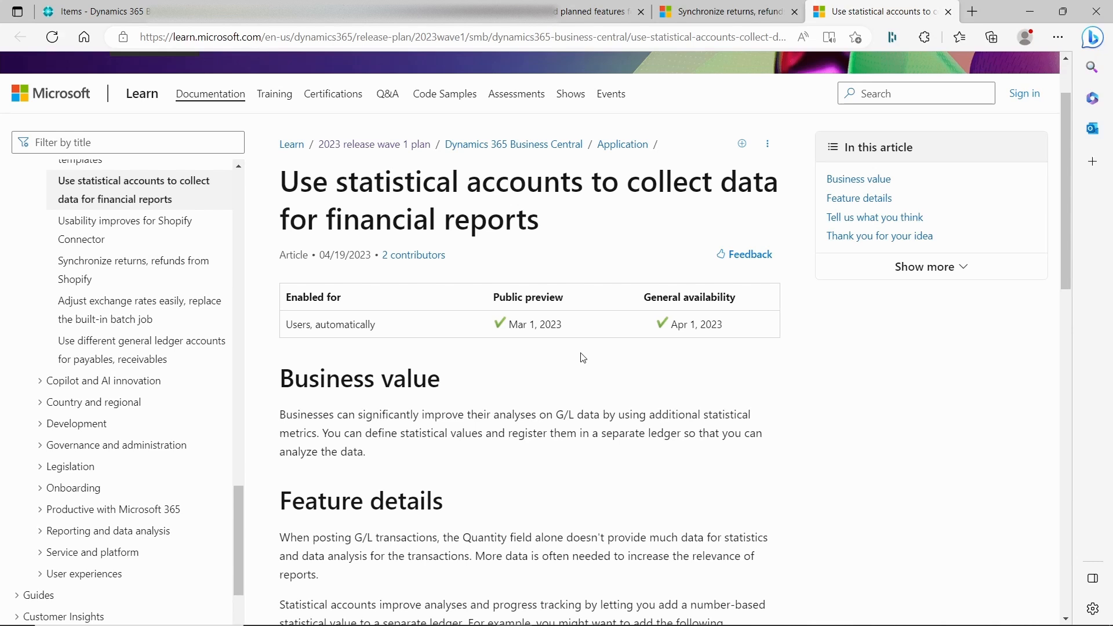
scroll(583, 358, down, 5)
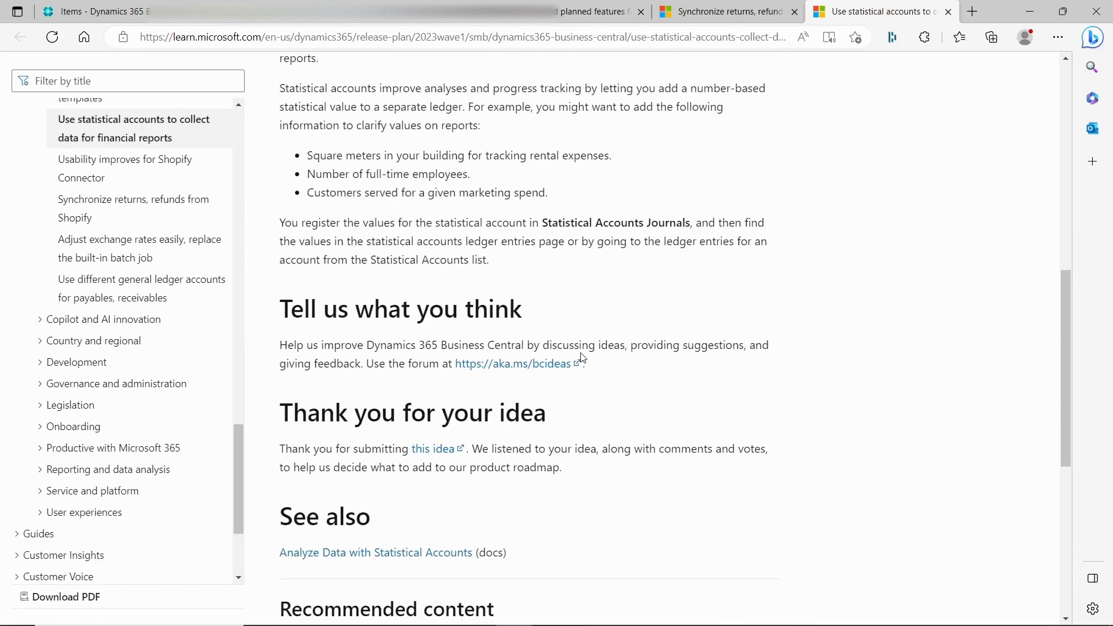
scroll(583, 357, up, 5)
scroll(583, 358, down, 1)
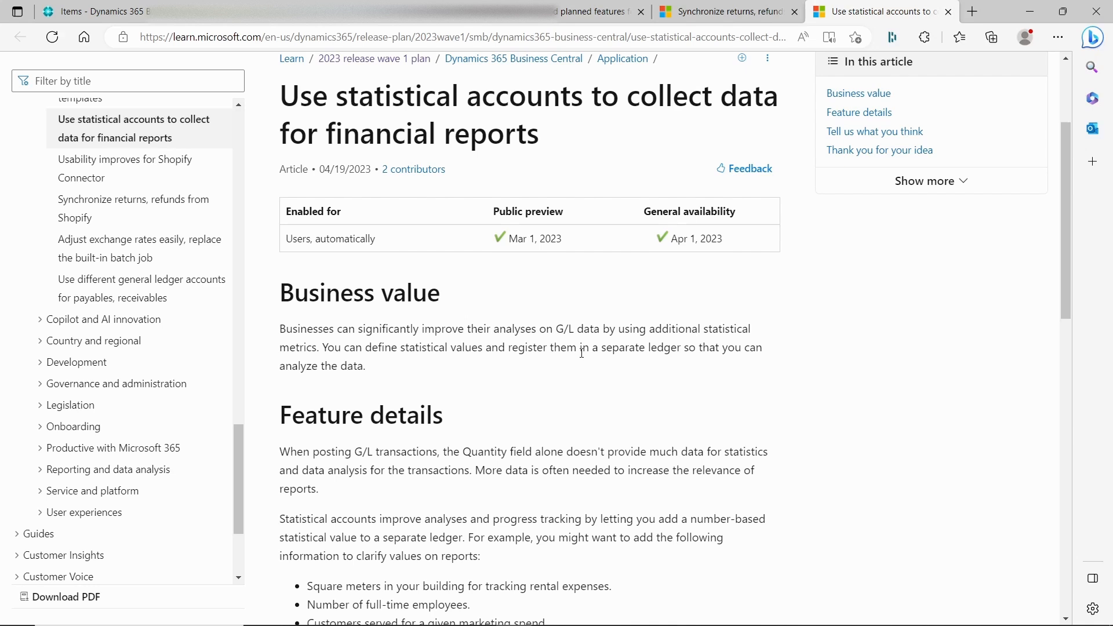
Step: Switch to Business Central's home page in the browser and find and open the Statistical Accounts list
click(412, 7)
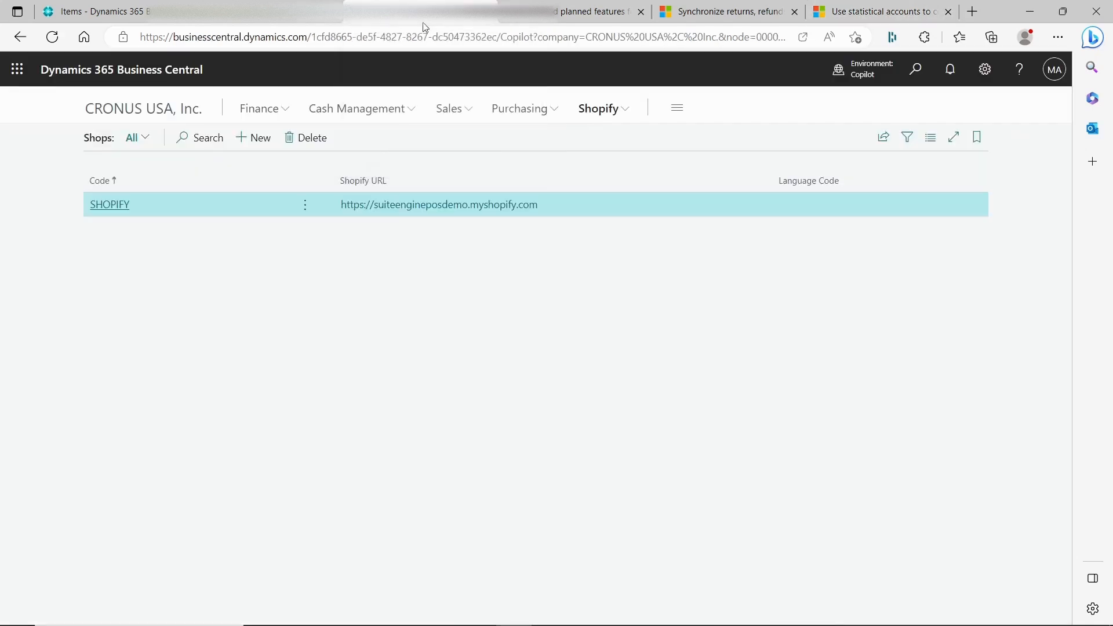
click(189, 120)
click(926, 74)
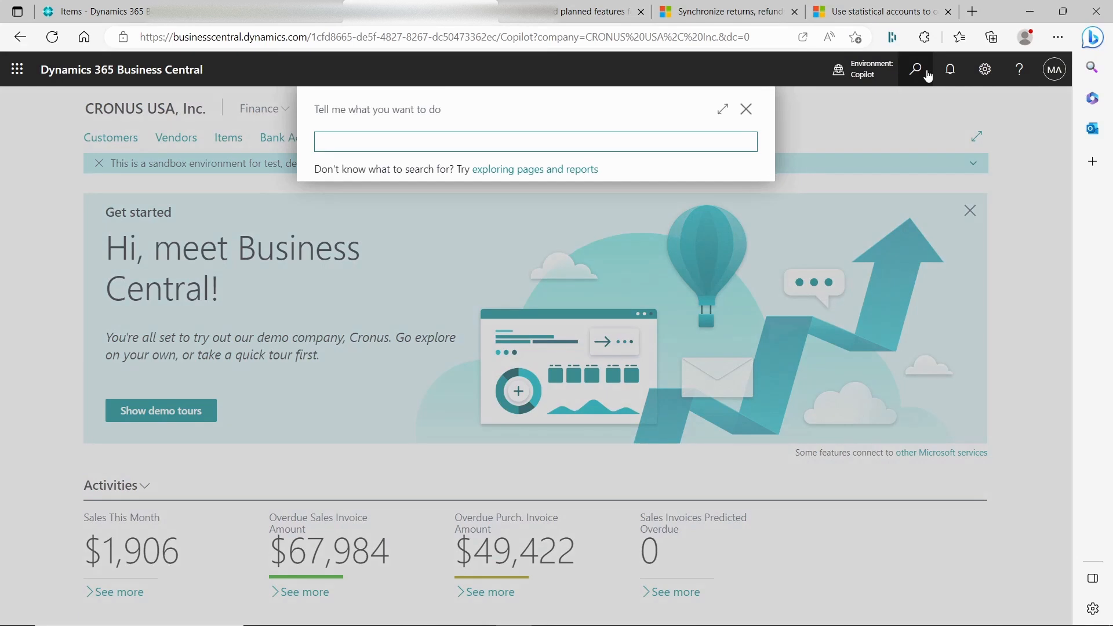
text(statist)
key(BackSpace)
key(BackSpace)
key(BackSpace)
key(BackSpace)
text(sti)
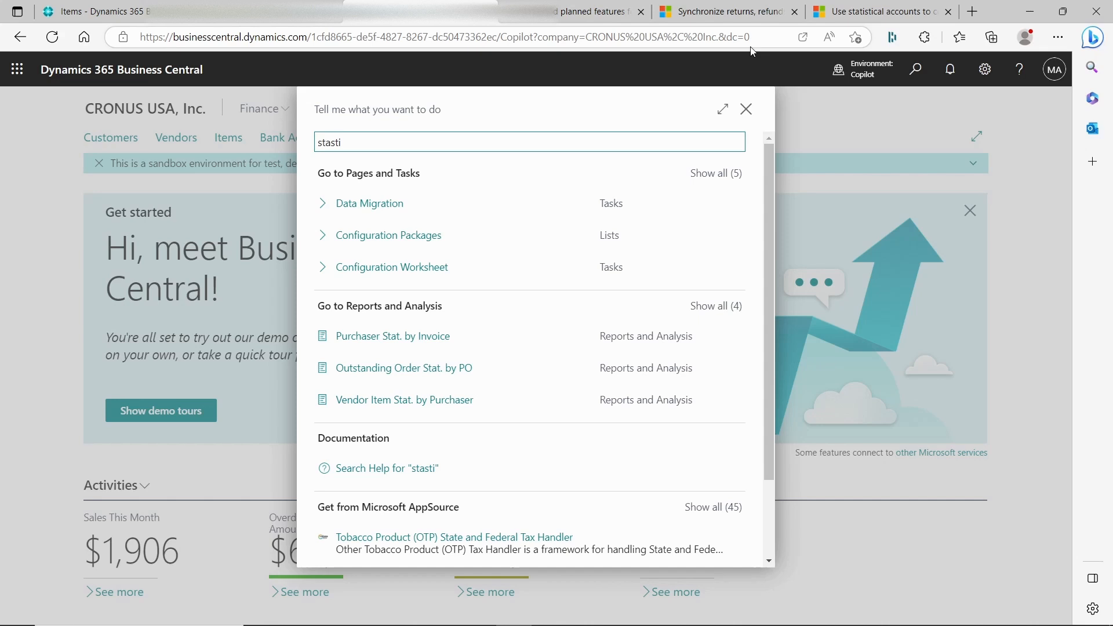
text(stical)
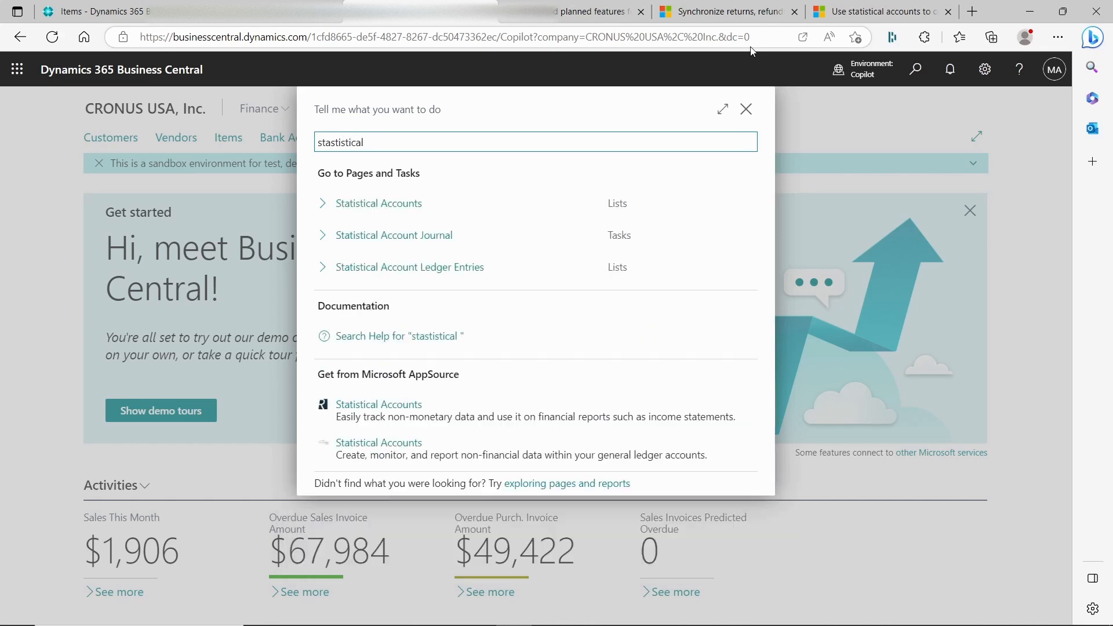
click(380, 202)
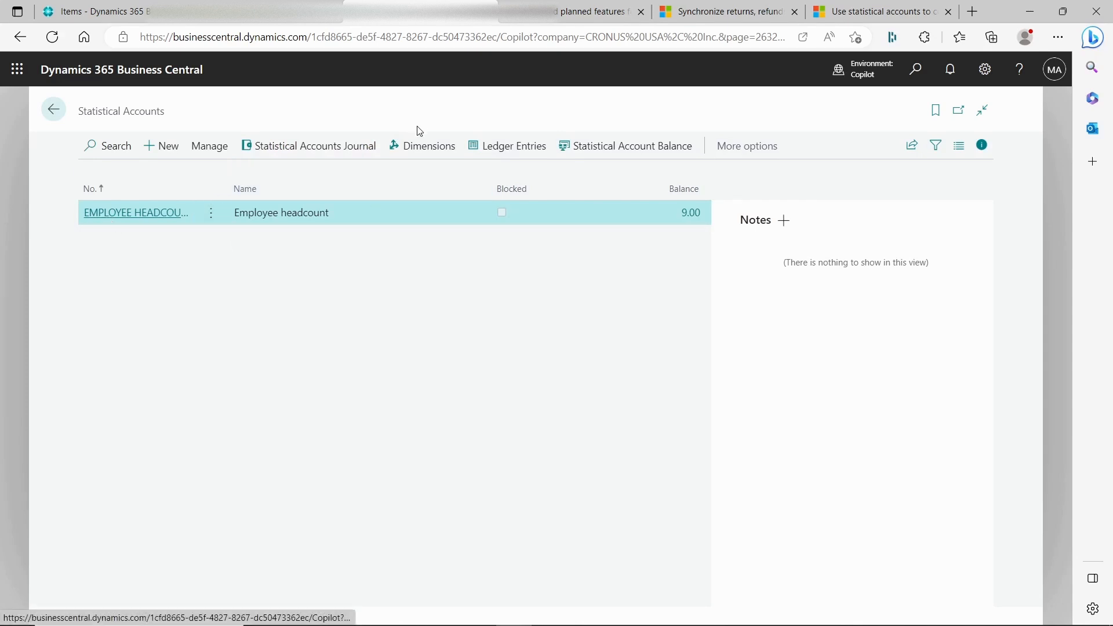
Step: View the ledger entries of the Employee headcount account, widening the Statistical Account No. column, and return to the account list
click(530, 149)
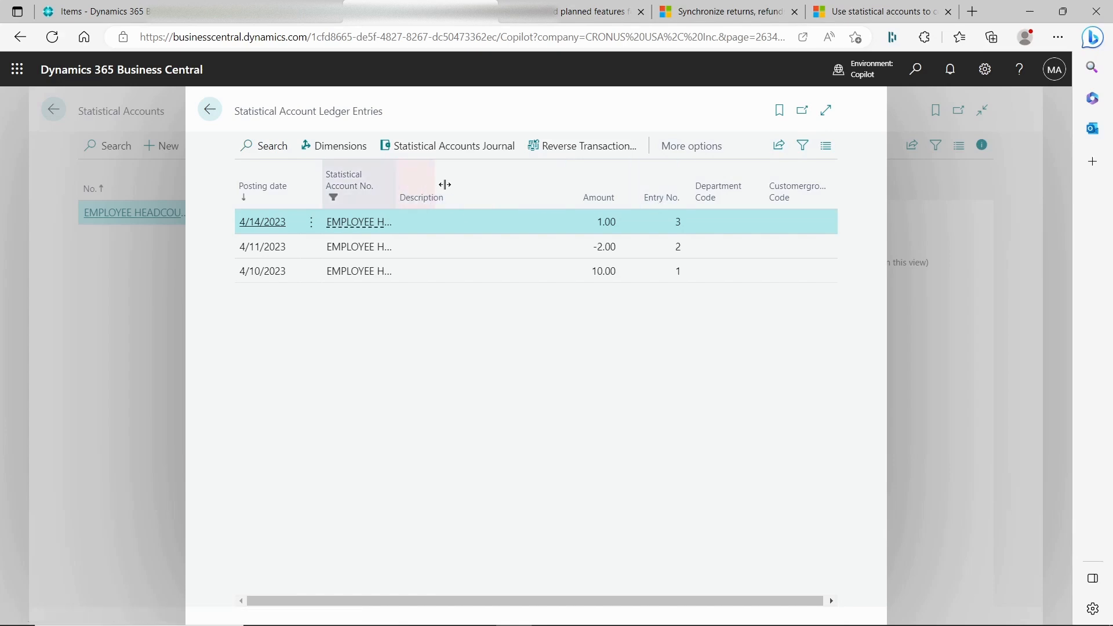
drag(445, 185, 449, 185)
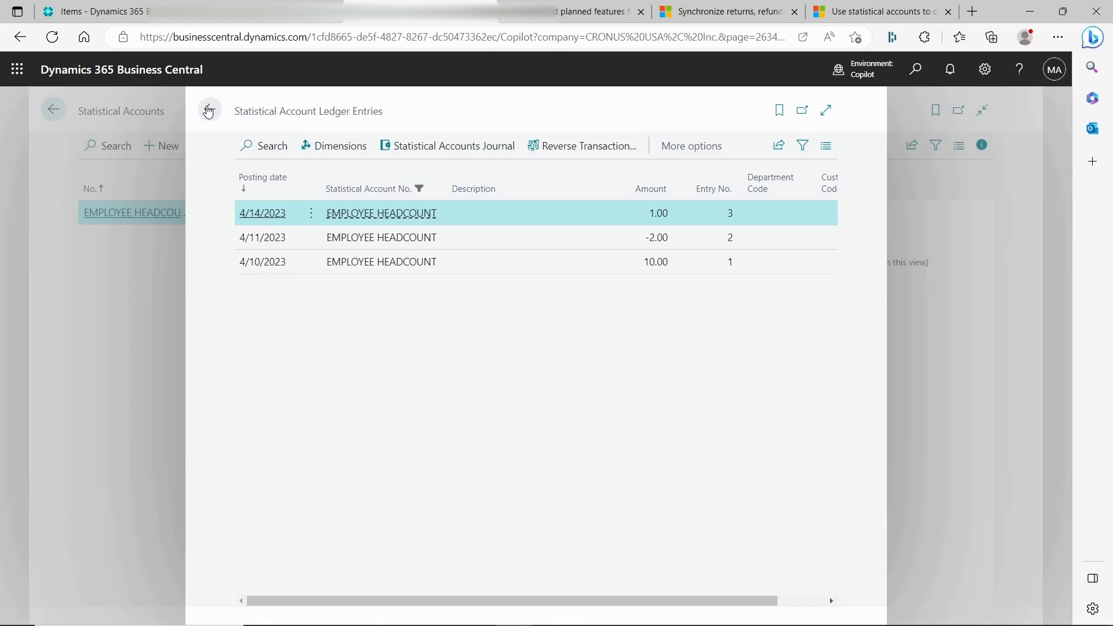
click(208, 110)
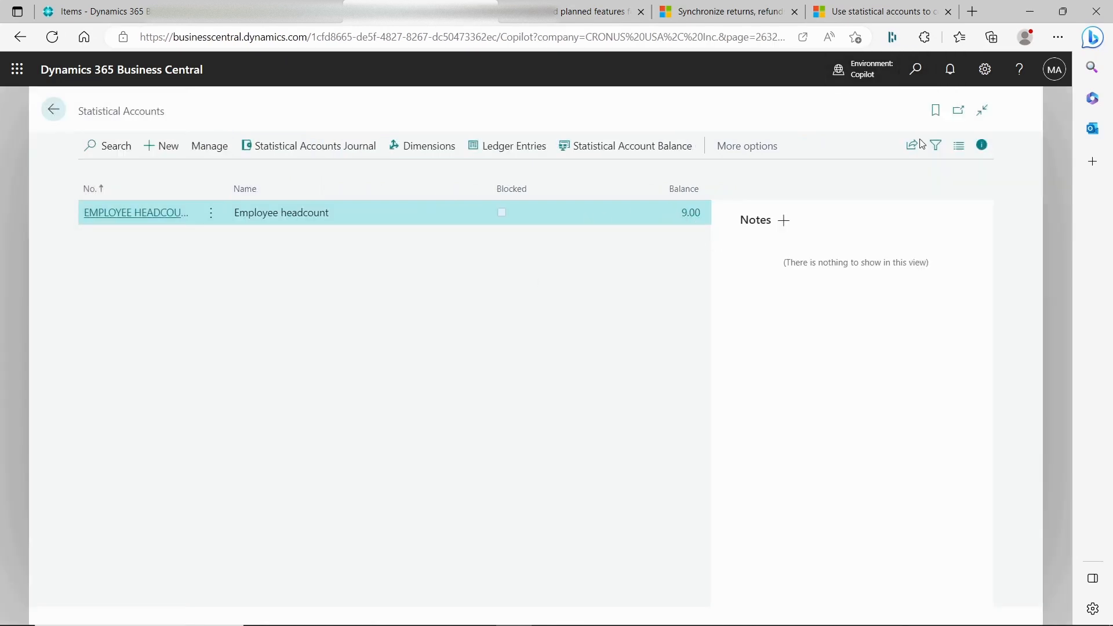
Step: Find and open the Financial Reports list, and expand it to the wide layout
key(alt+q)
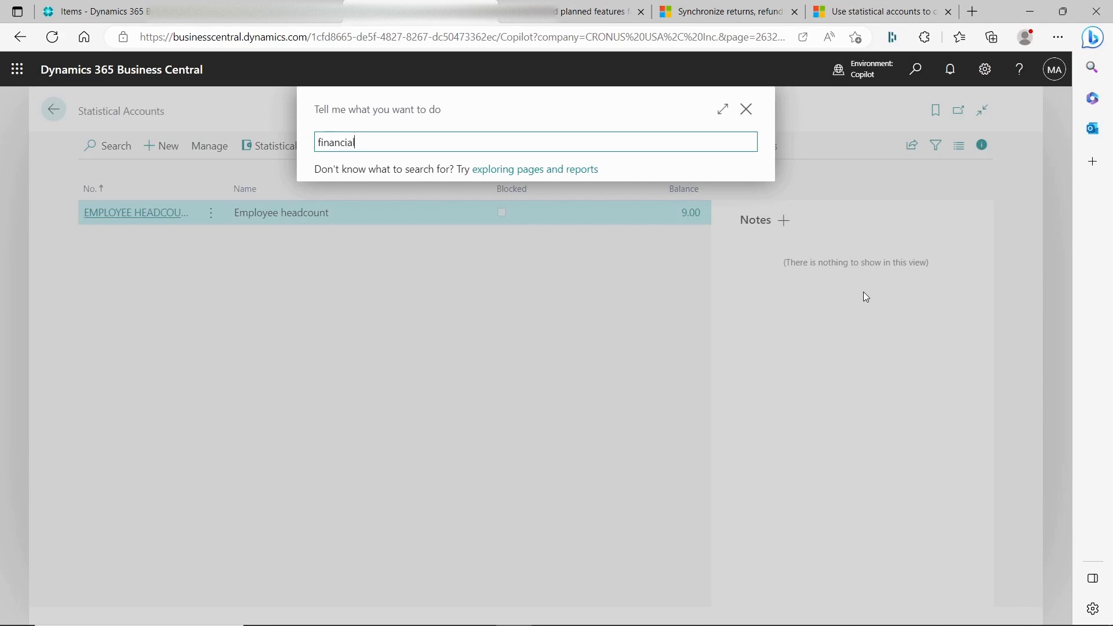
text(financial)
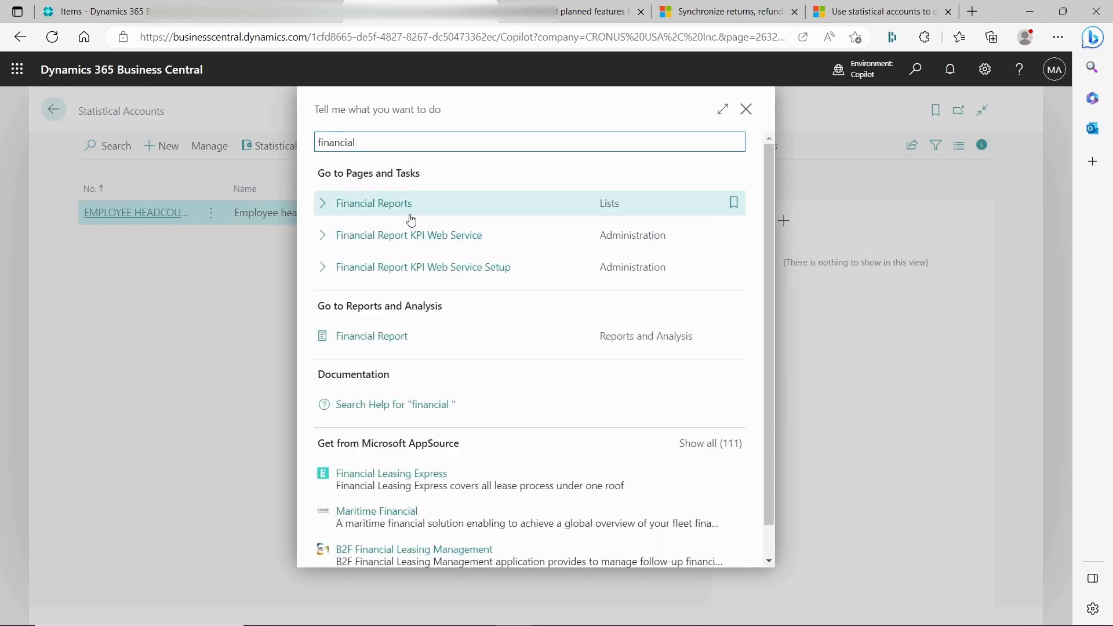
click(385, 204)
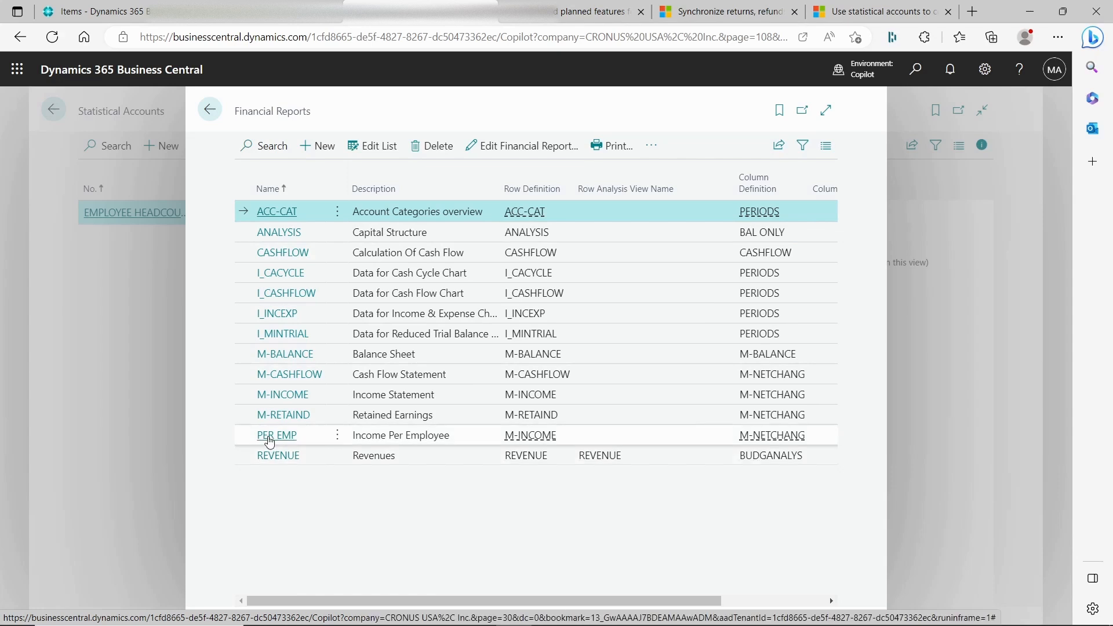
click(826, 110)
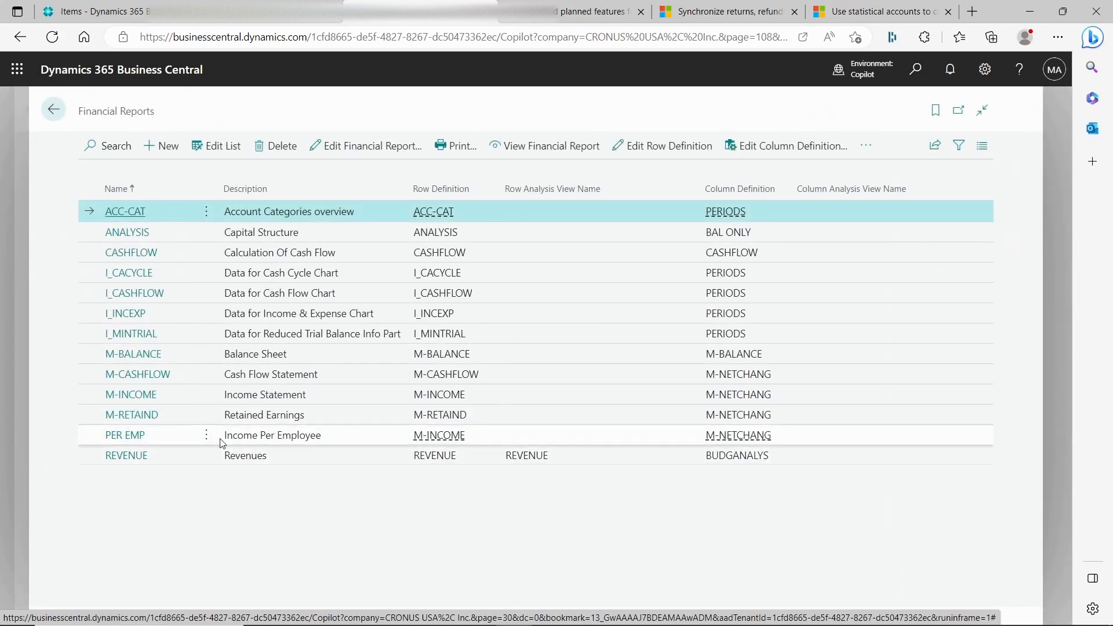
Step: Open the PER EMP report for editing in the wide layout and view its rows down to Net Income Per Employee
click(140, 438)
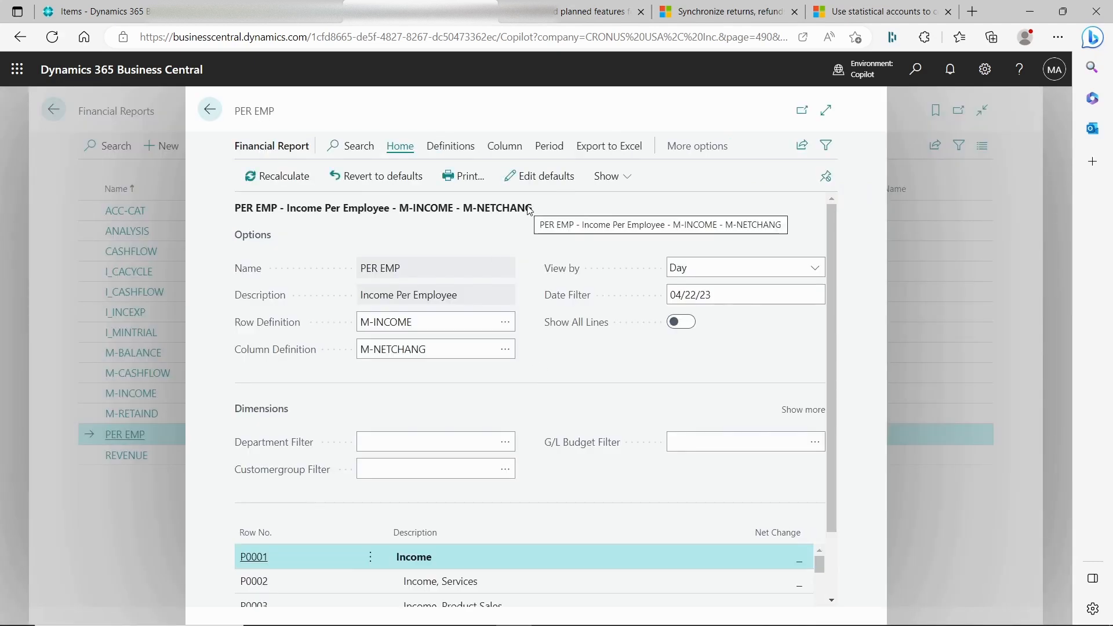
click(209, 109)
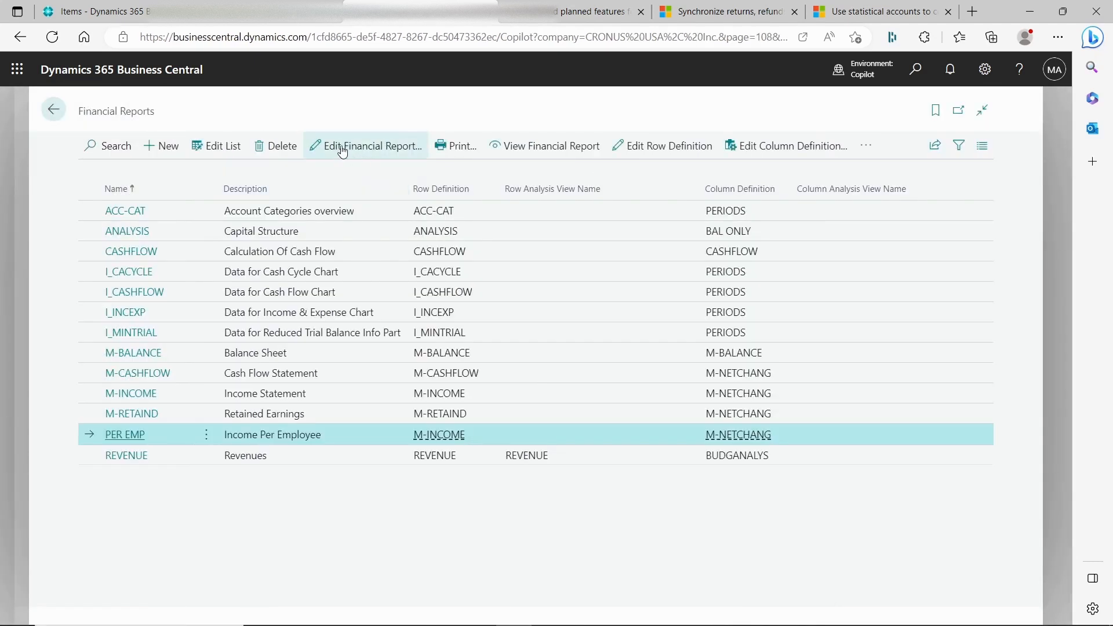
click(377, 151)
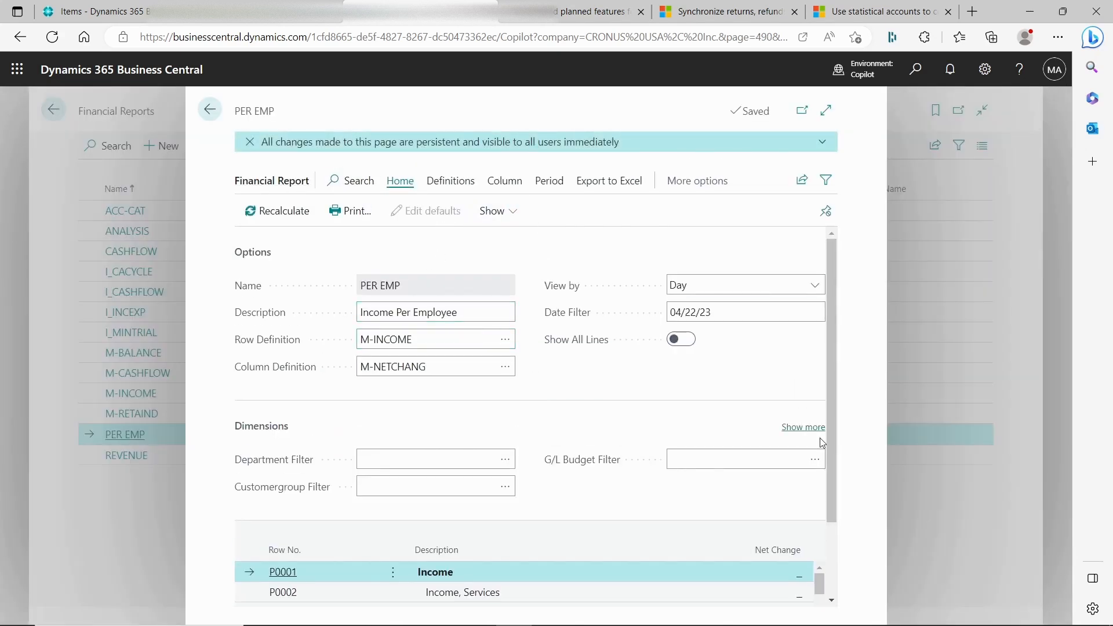
scroll(821, 443, down, 2)
click(826, 114)
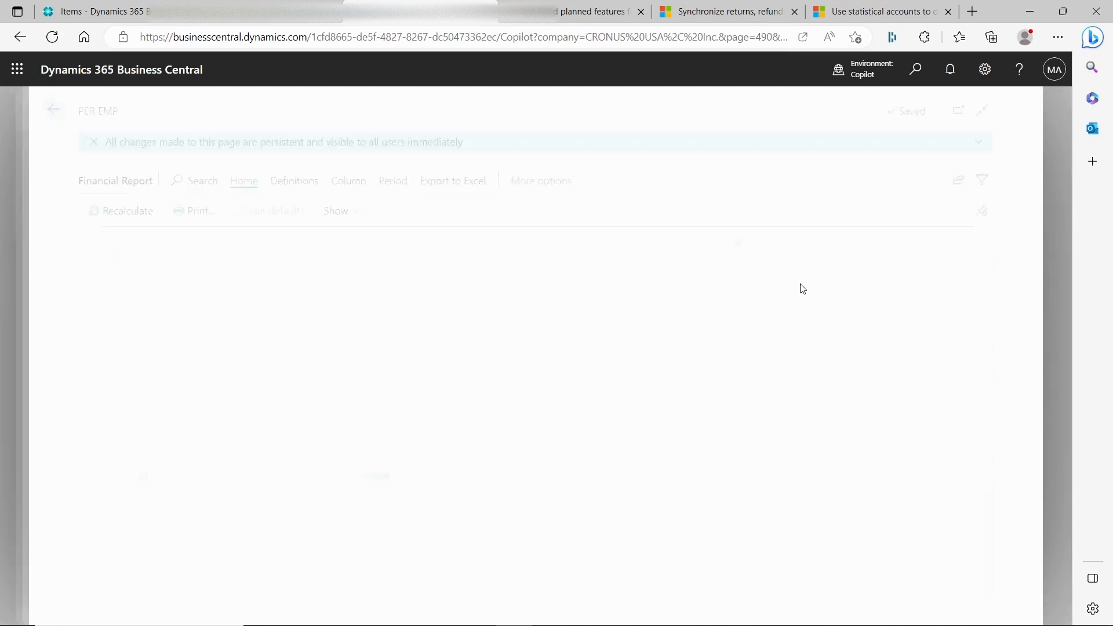
drag(972, 482, 979, 595)
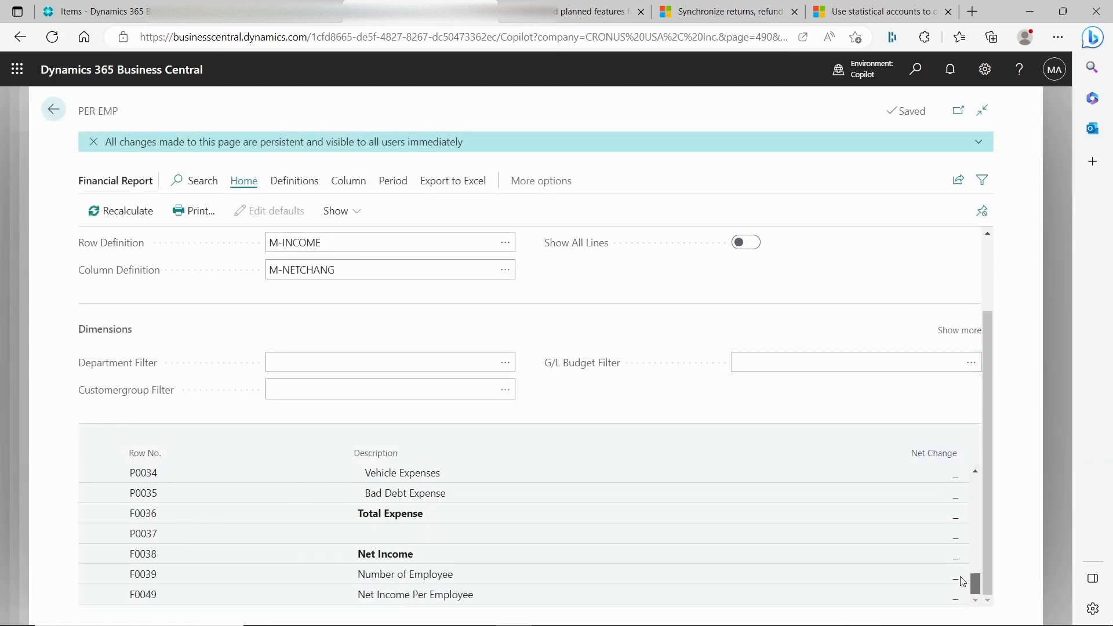
Step: Set the PER EMP report's date filter to 04/01/23..04/29/23
scroll(942, 429, up, 2)
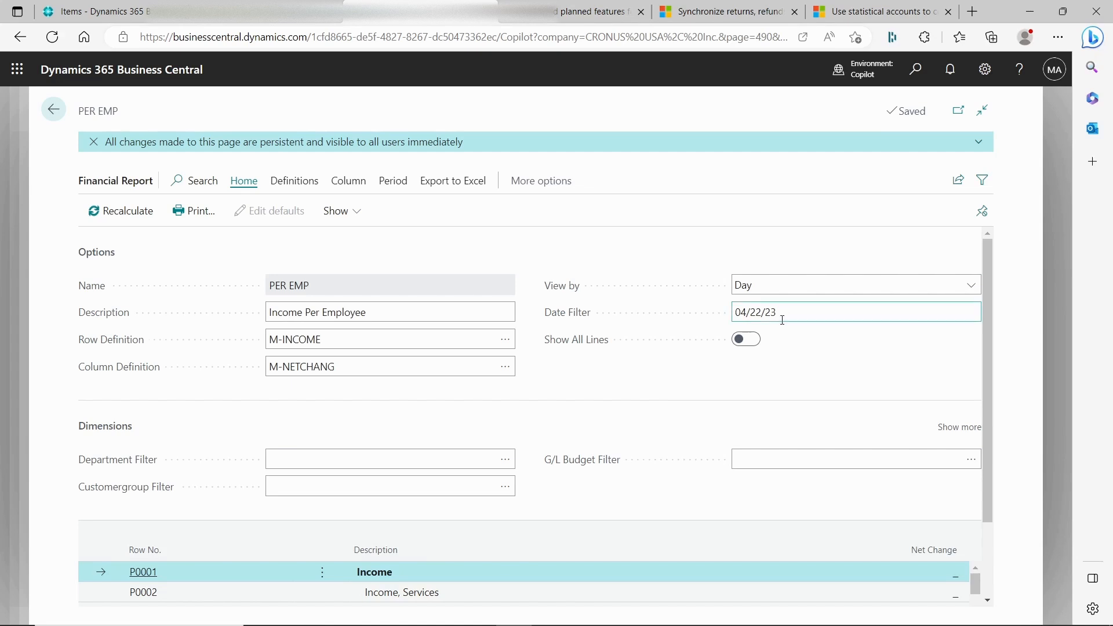
click(766, 310)
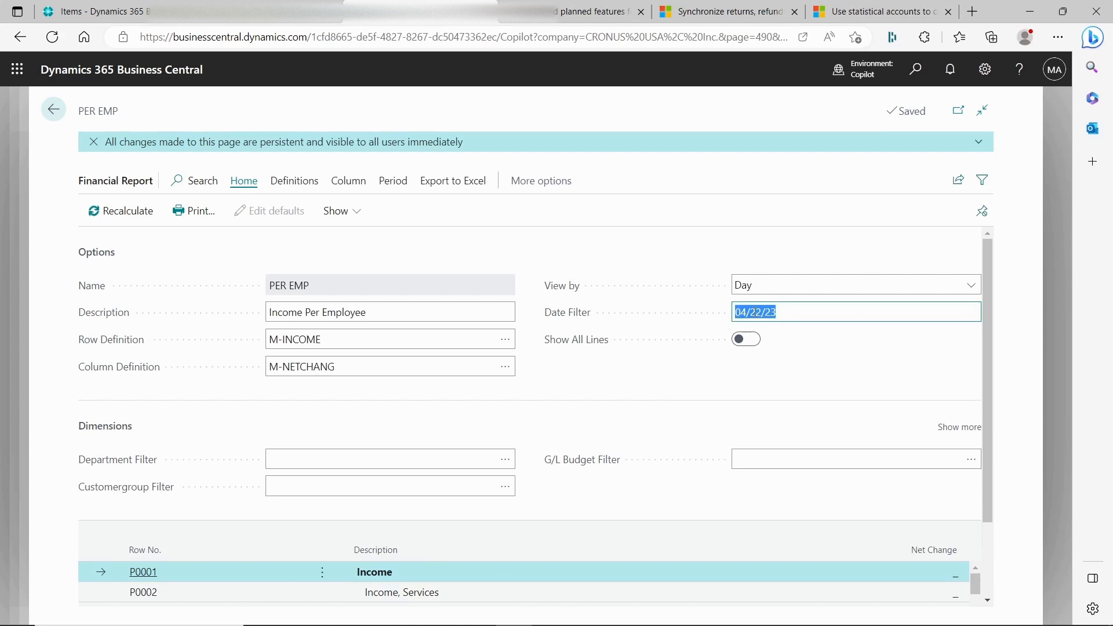
click(765, 311)
key(BackSpace)
text(..t)
key(Tab)
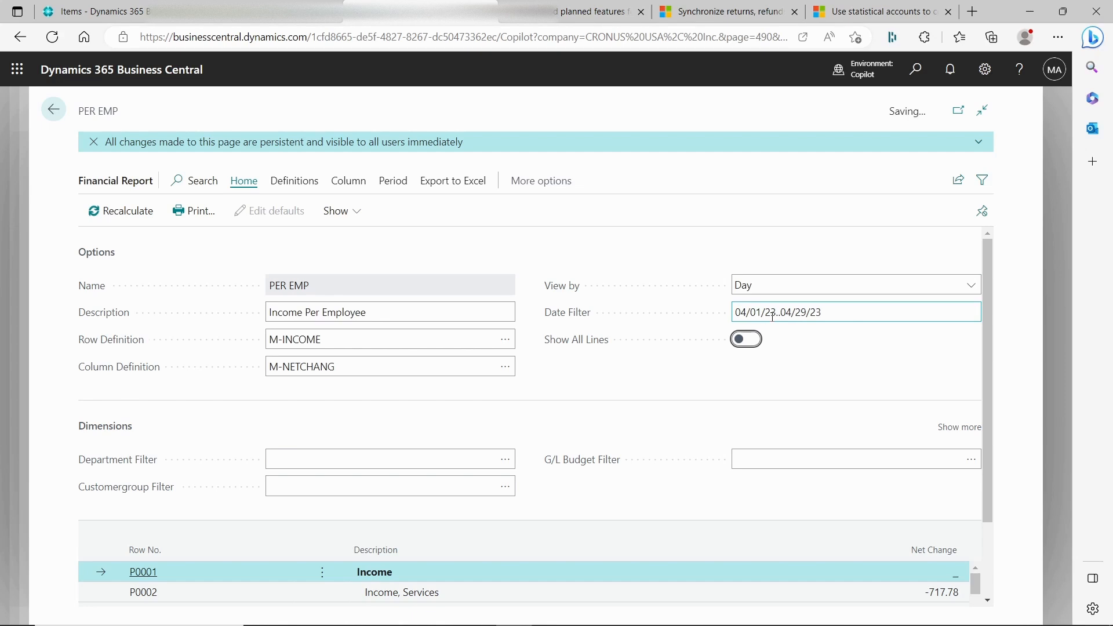
Step: Review the report's net change amounts from Income down to Net Income Per Employee, and return to the Financial Reports list
scroll(775, 348, down, 2)
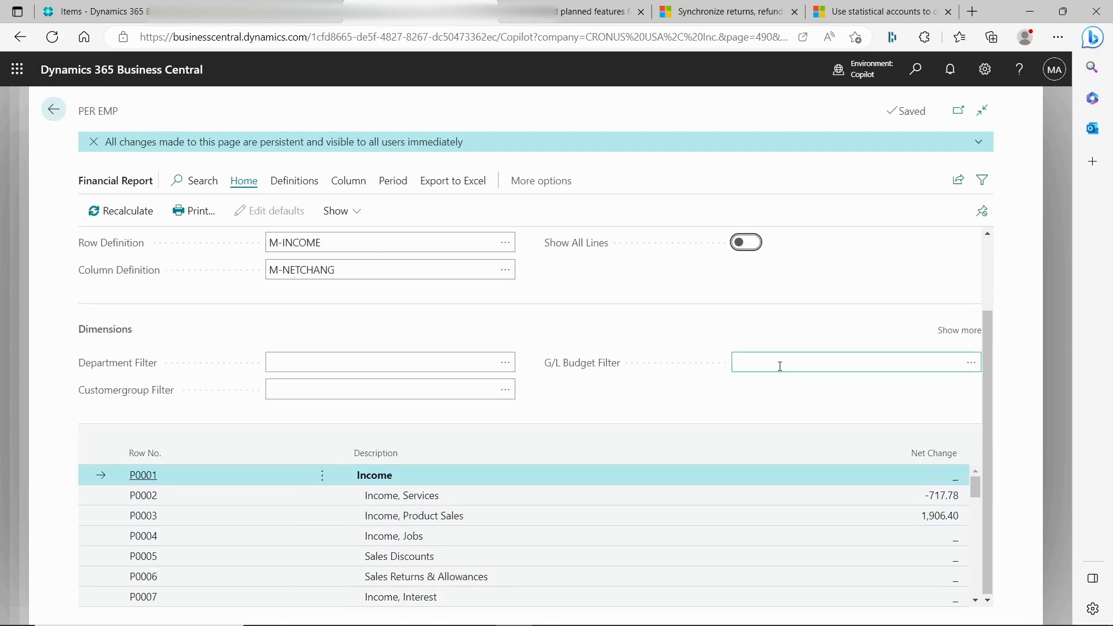
scroll(754, 420, up, 2)
scroll(756, 419, down, 2)
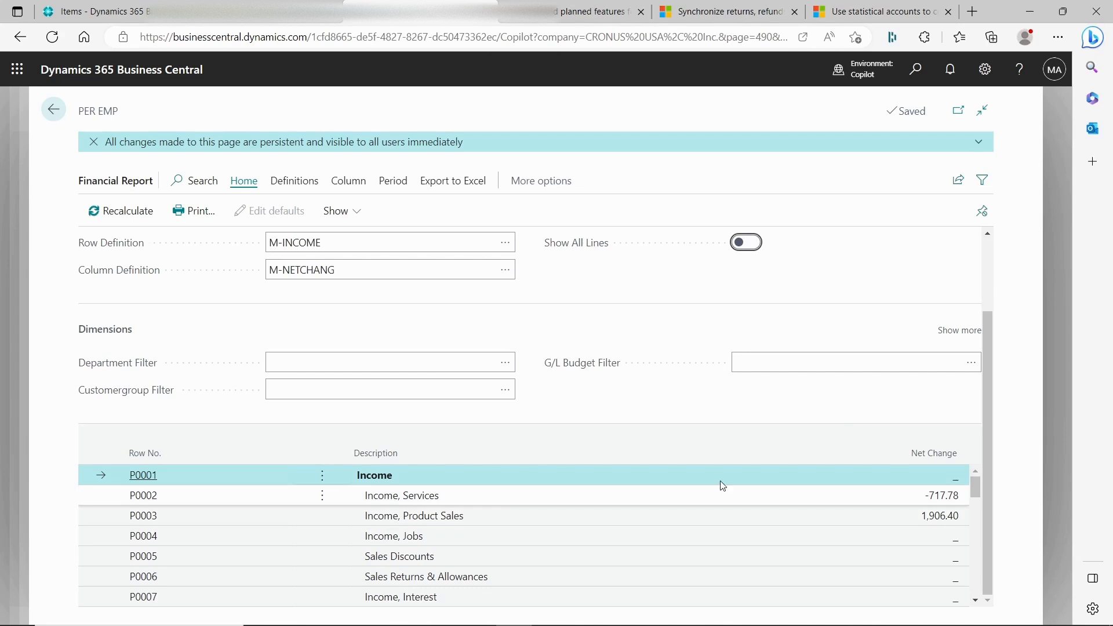
drag(978, 487, 993, 597)
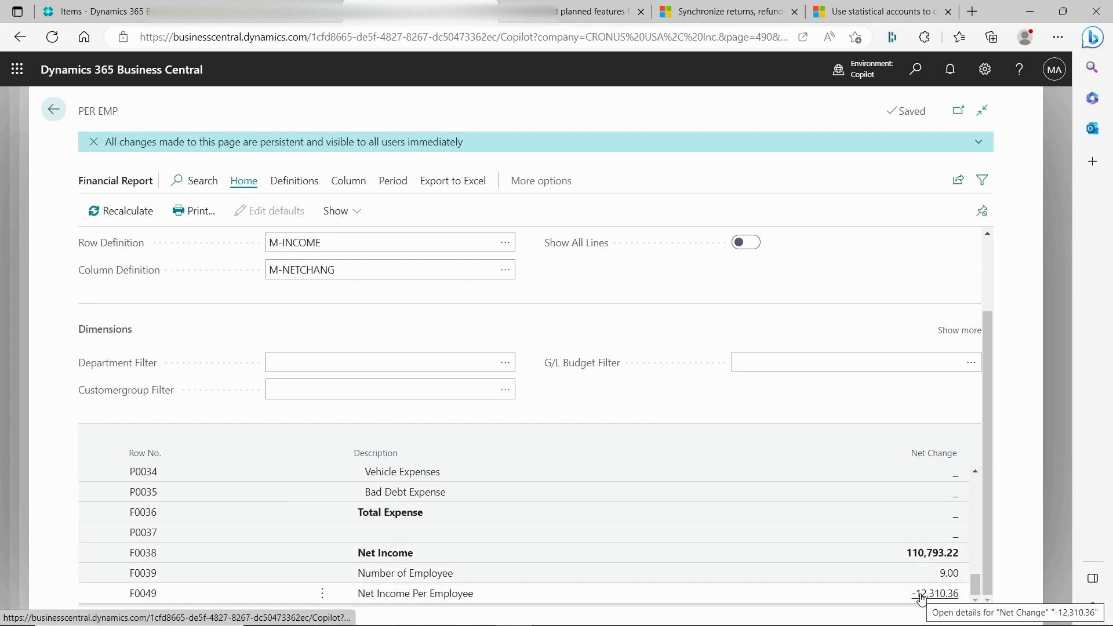
click(334, 383)
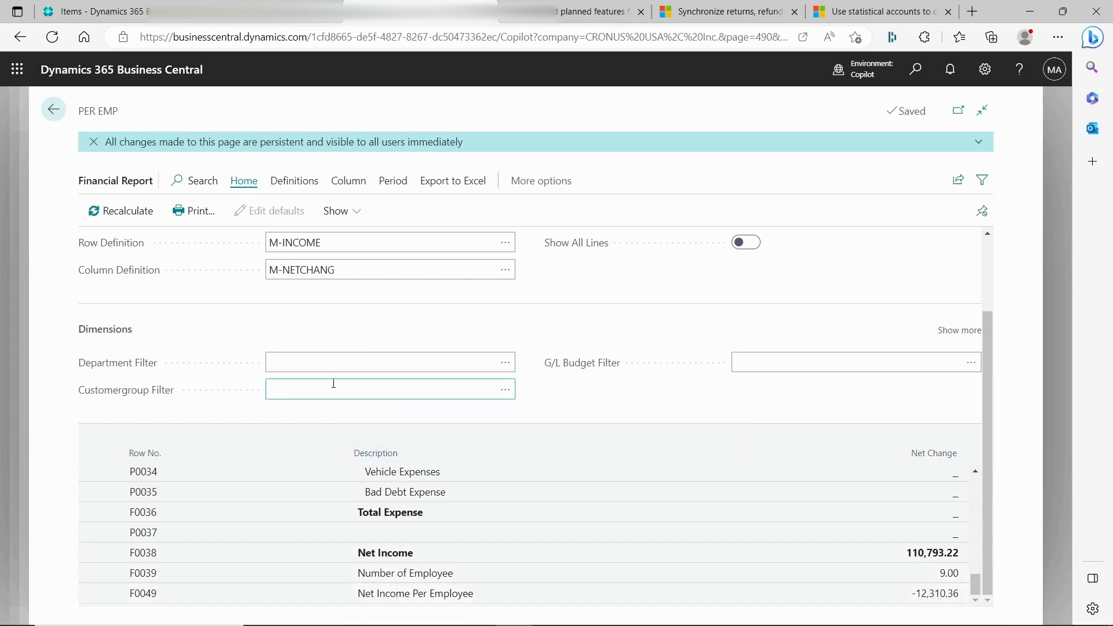
click(53, 109)
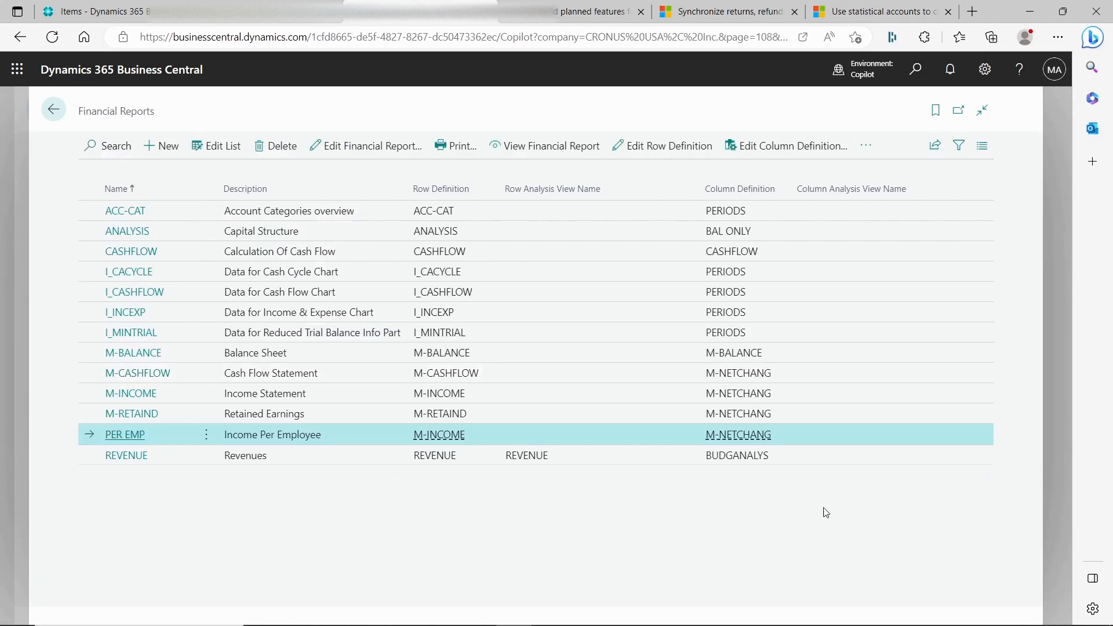
Step: Edit the PER EMP report's M-INCOME row definition without making a copy, enabling Show Opposite Sign for the Net Income Per Employee row
click(668, 146)
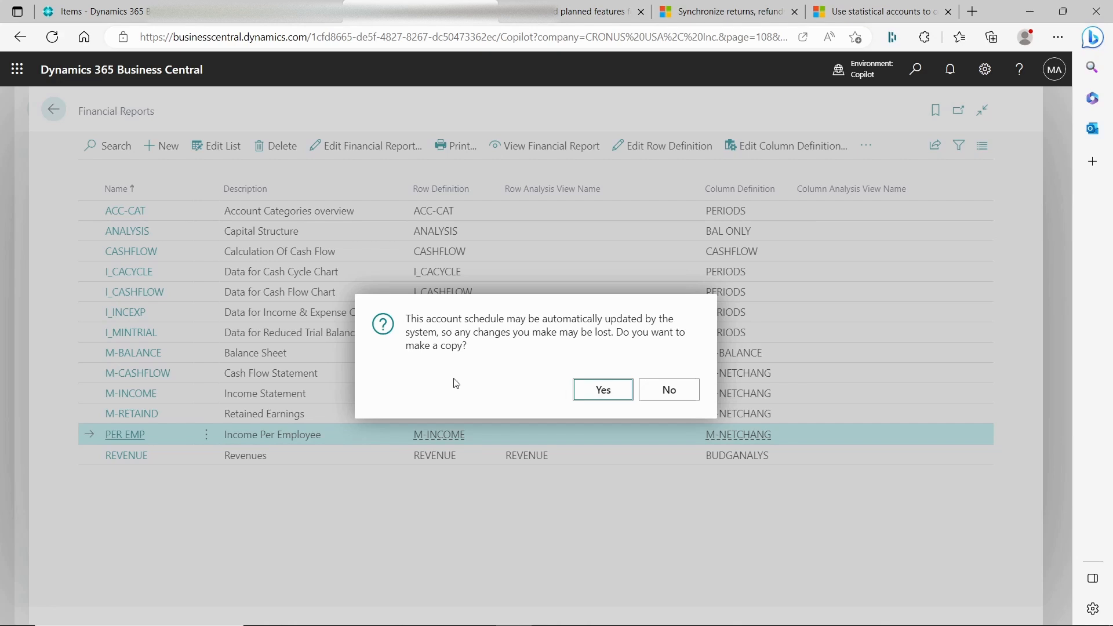
click(661, 396)
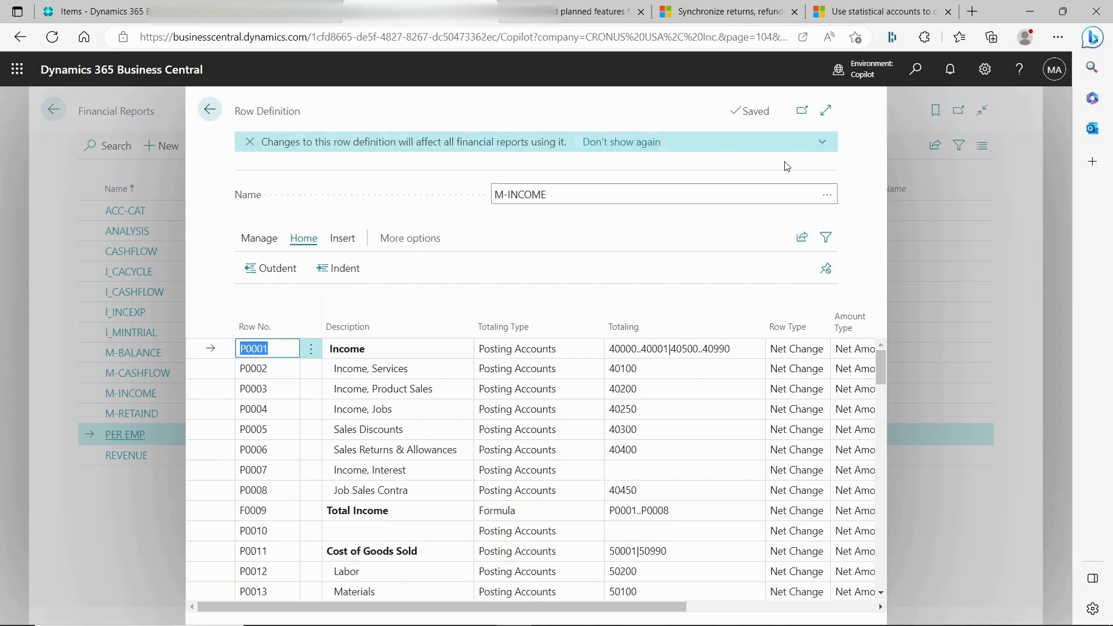
click(825, 110)
scroll(812, 447, down, 3)
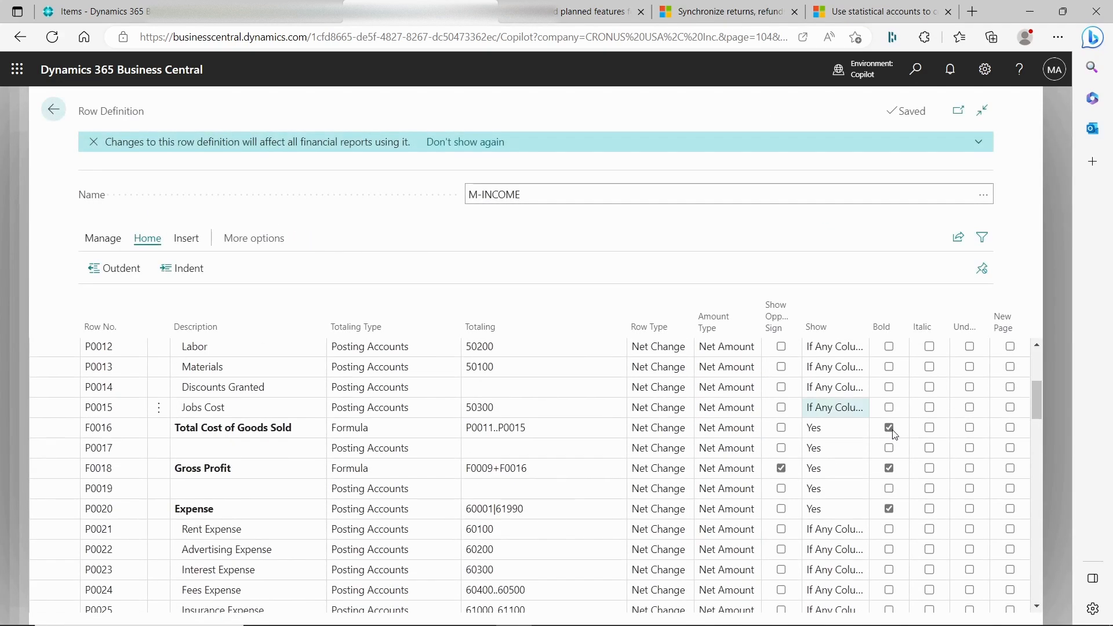
scroll(895, 458, down, 8)
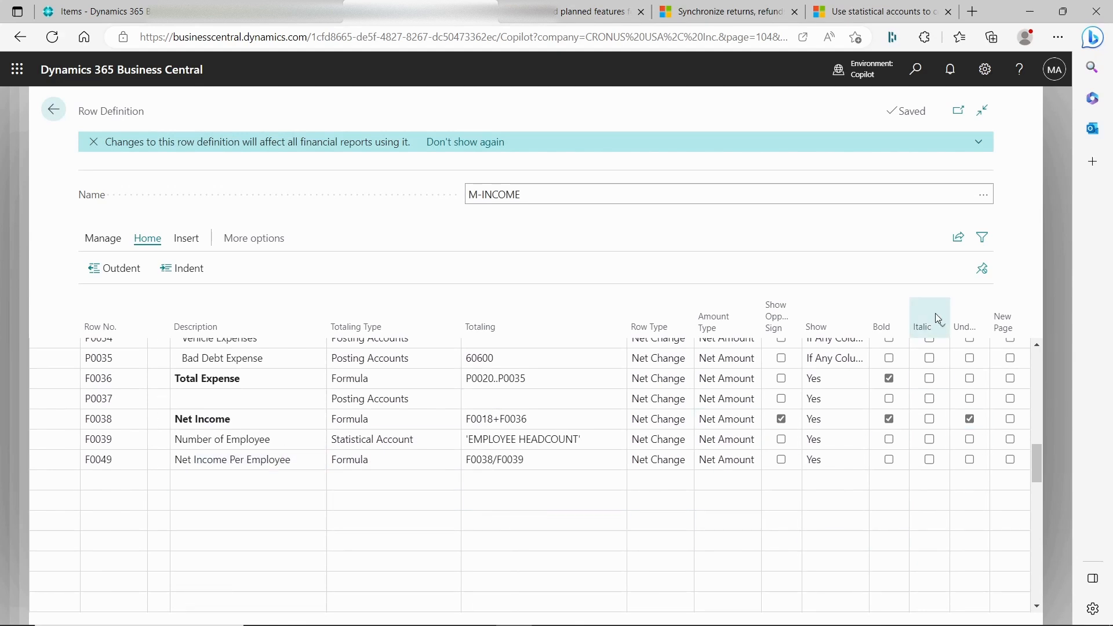
click(782, 460)
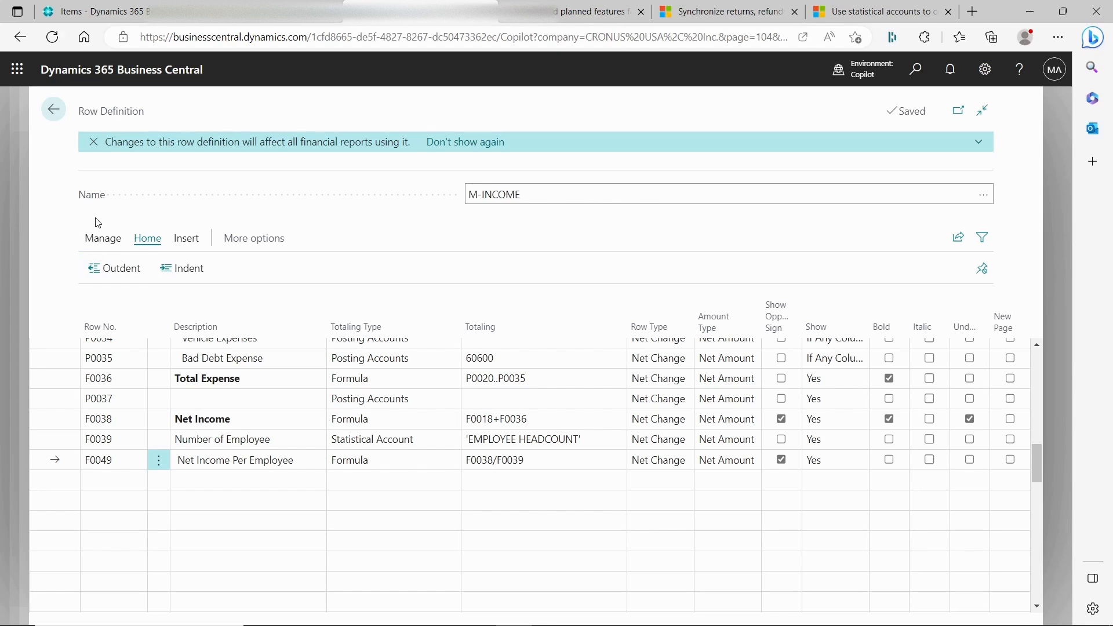
click(54, 109)
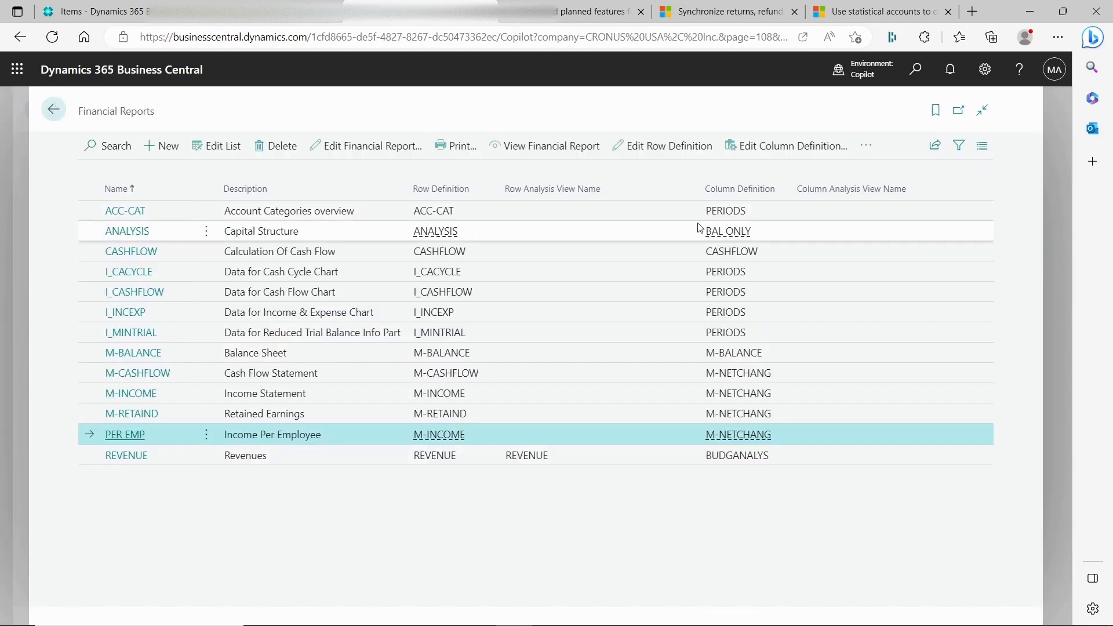
Step: Reopen the PER EMP financial report for editing and check the Net Income Per Employee amount at its end
click(337, 153)
scroll(962, 351, down, 1)
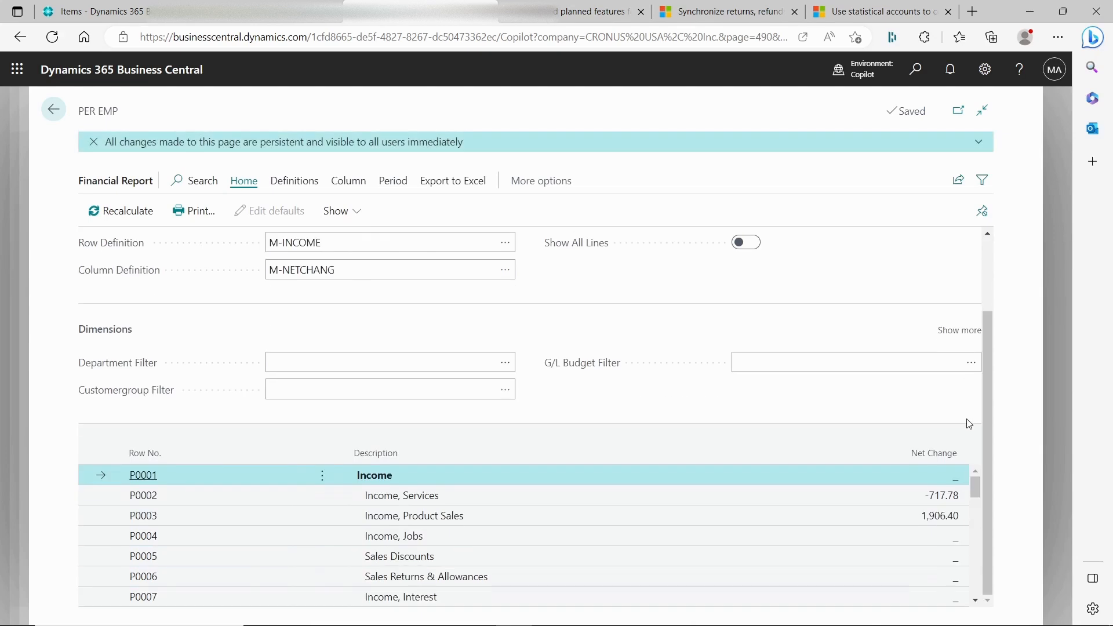
drag(973, 481, 988, 605)
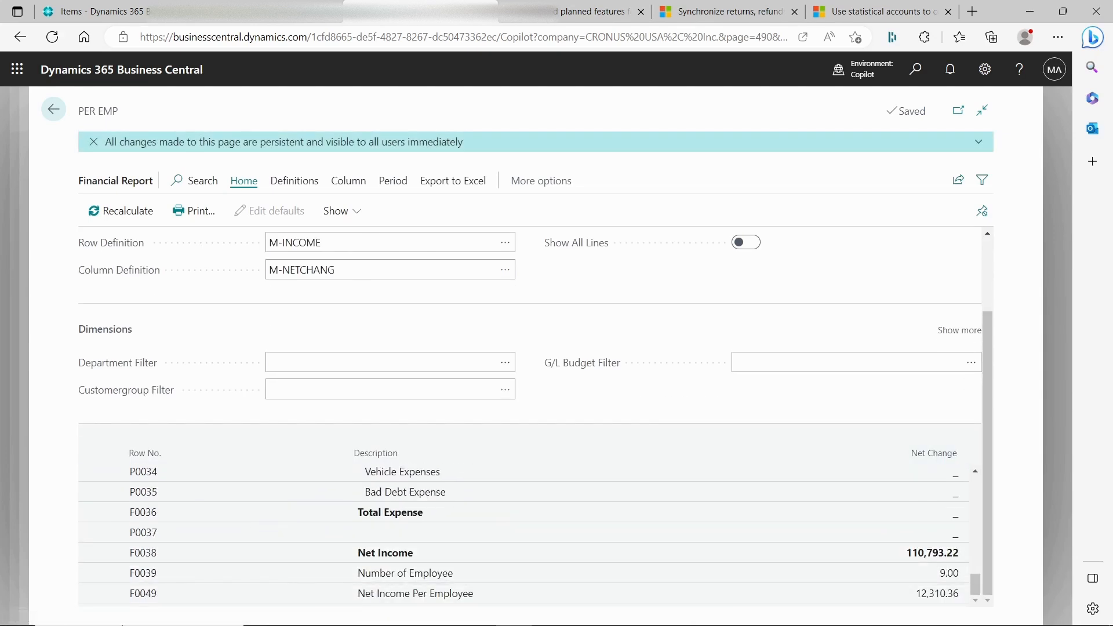
Step: Switch to Calculator, divide 110793.22 by 9 to check the net income per employee, and close Calculator
click(17, 611)
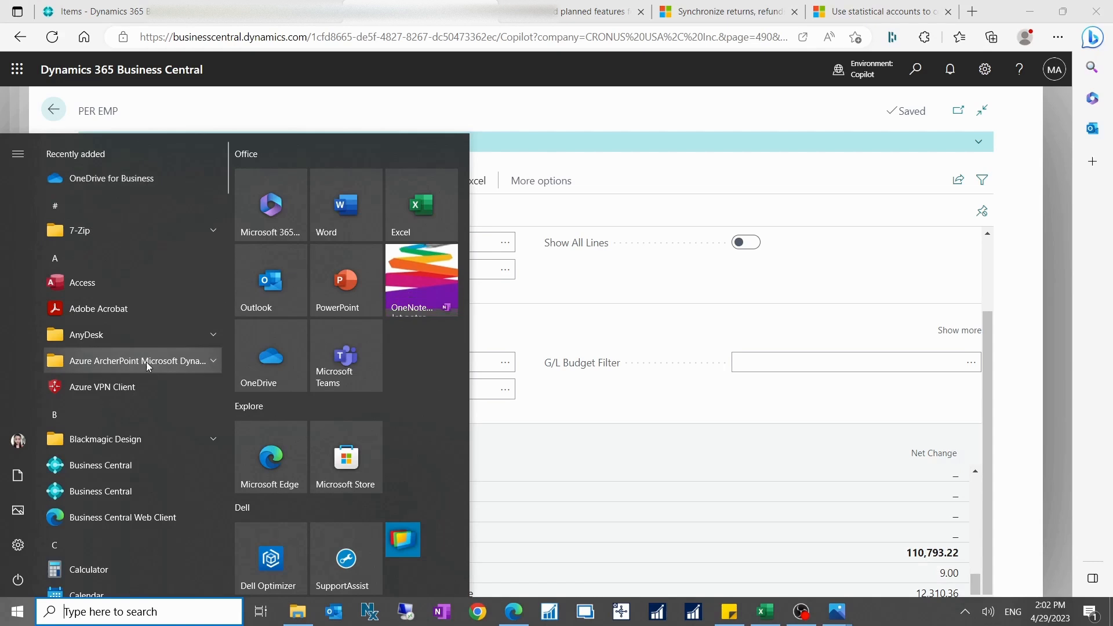
text(calc)
click(358, 267)
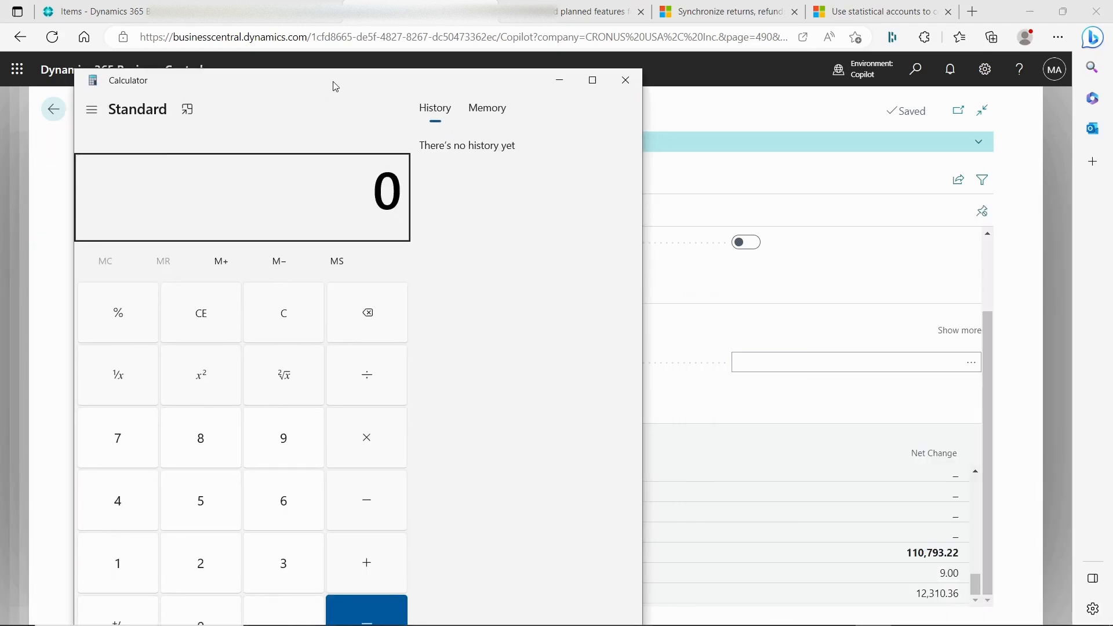
click(104, 522)
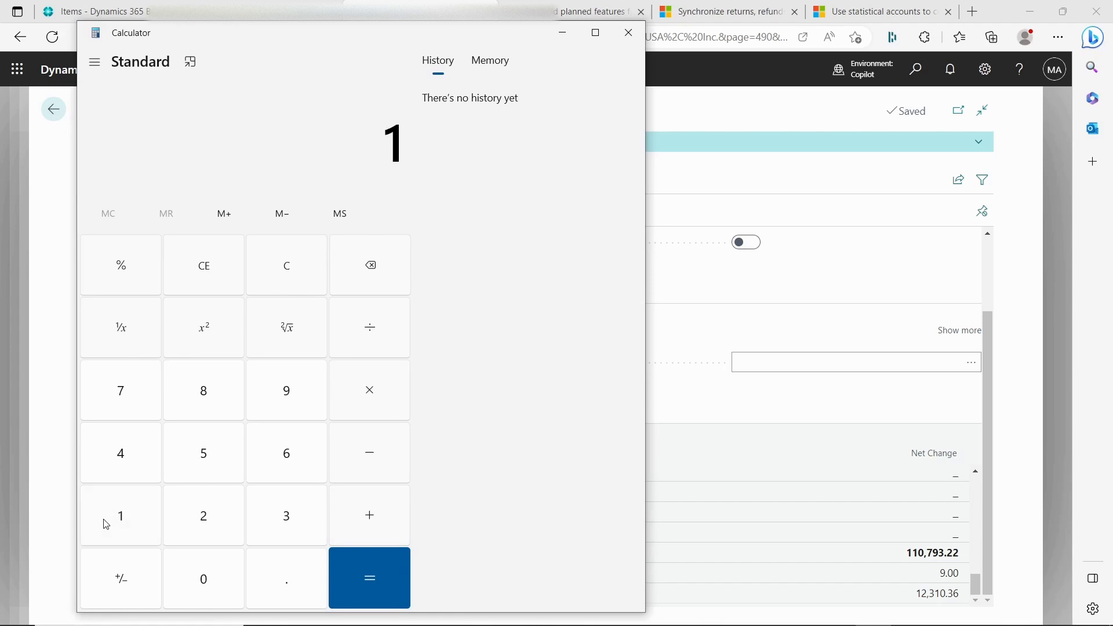
click(104, 522)
click(184, 567)
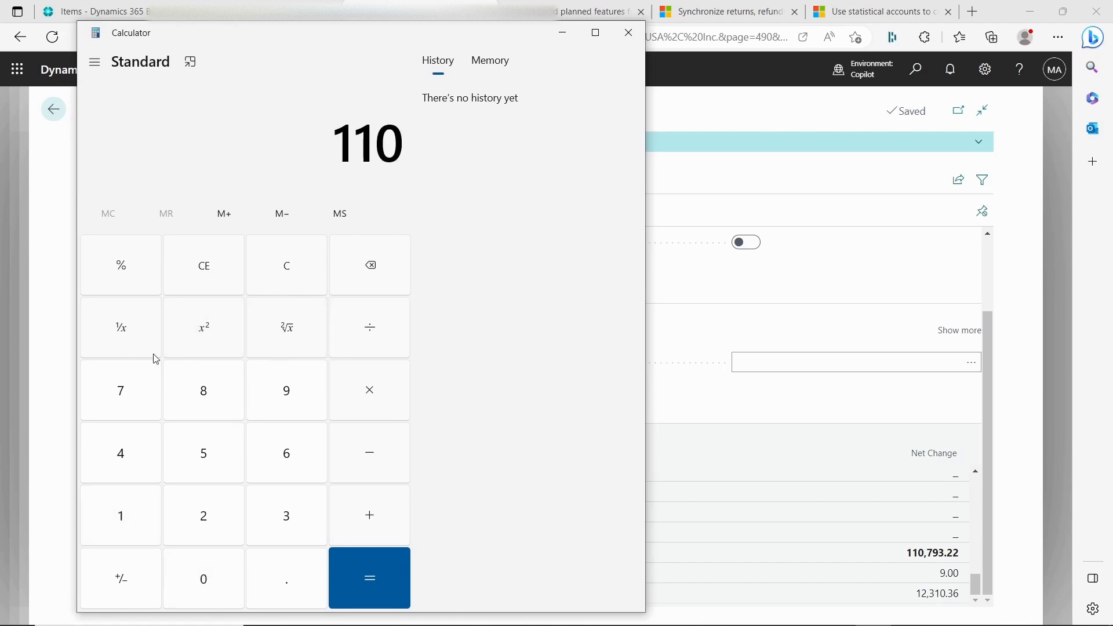
click(148, 374)
click(290, 390)
click(300, 525)
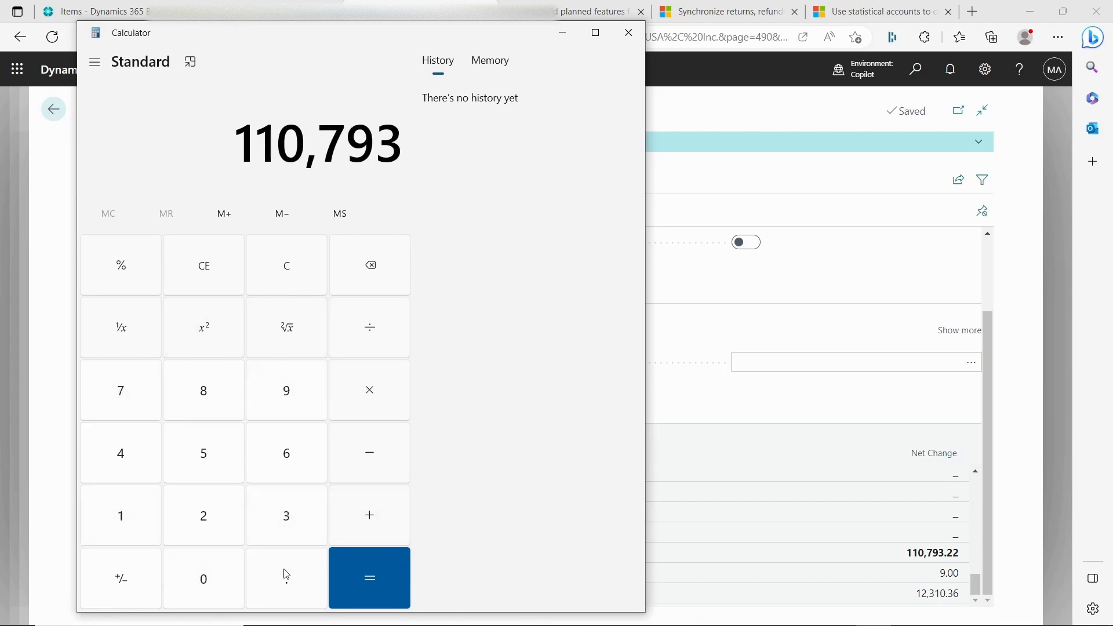
click(287, 576)
click(221, 516)
click(221, 515)
click(387, 333)
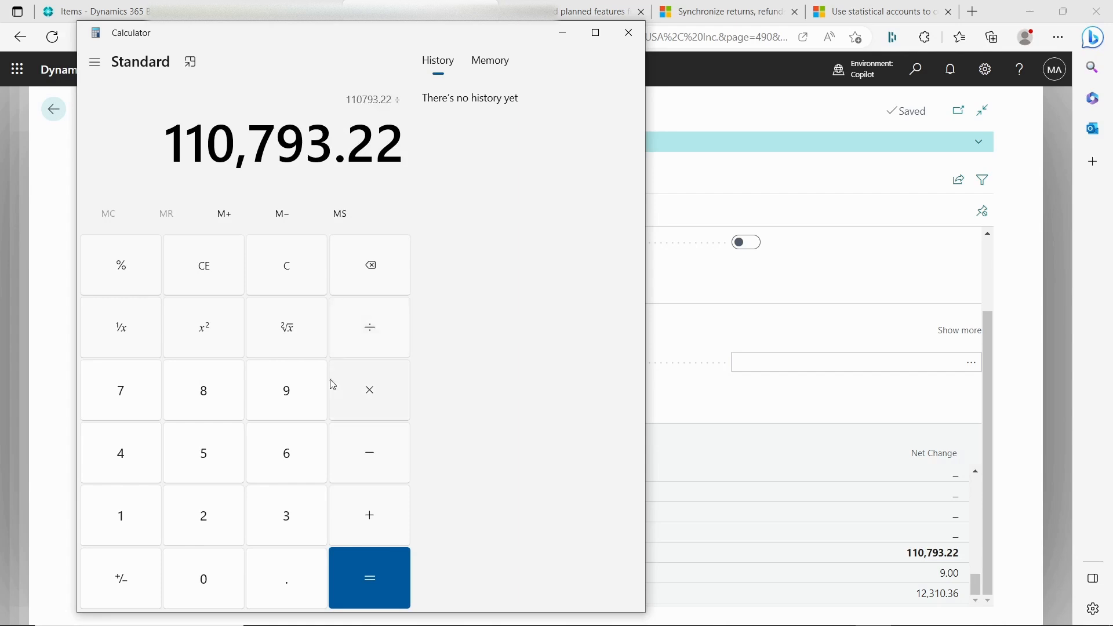
click(273, 393)
click(355, 596)
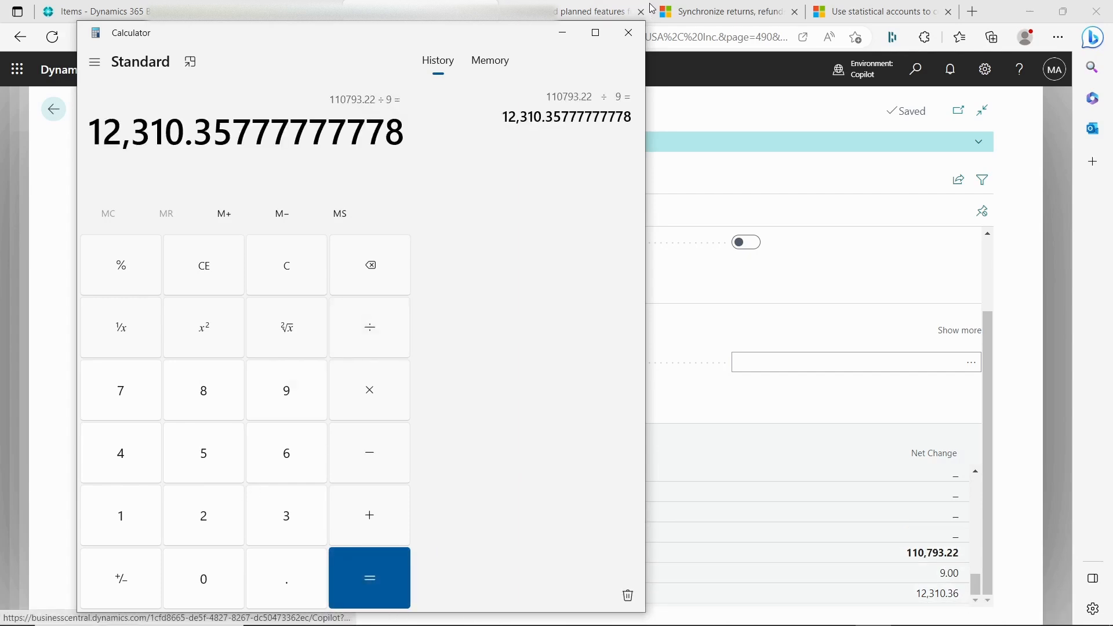
click(629, 33)
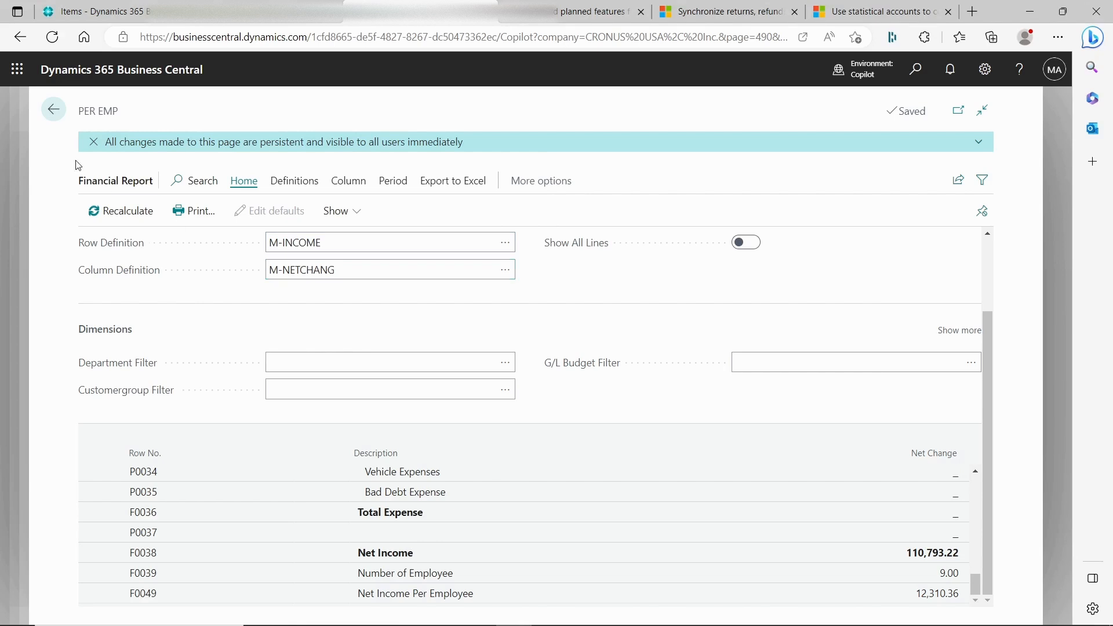
Step: Return to the Financial Reports list and open the PER EMP report's row definition again without making a copy
click(63, 121)
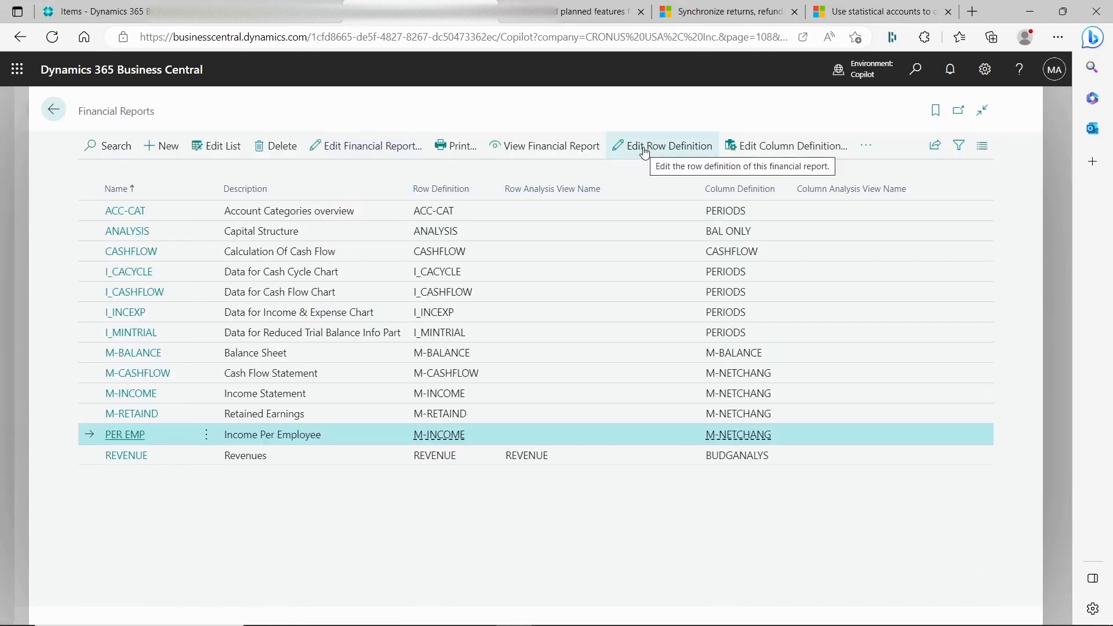
click(651, 146)
click(666, 388)
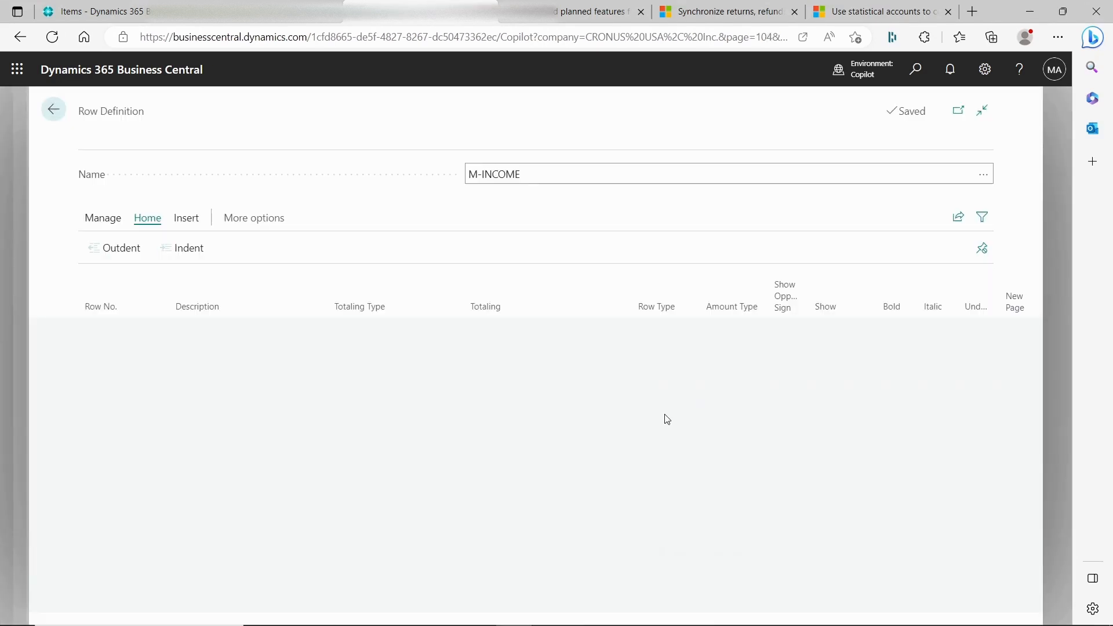
Step: Review the Number of Employee row's Statistical Account totaling type and look up its EMPLOYEE HEADCOUNT account, leaving the selection unchanged
scroll(670, 384, down, 15)
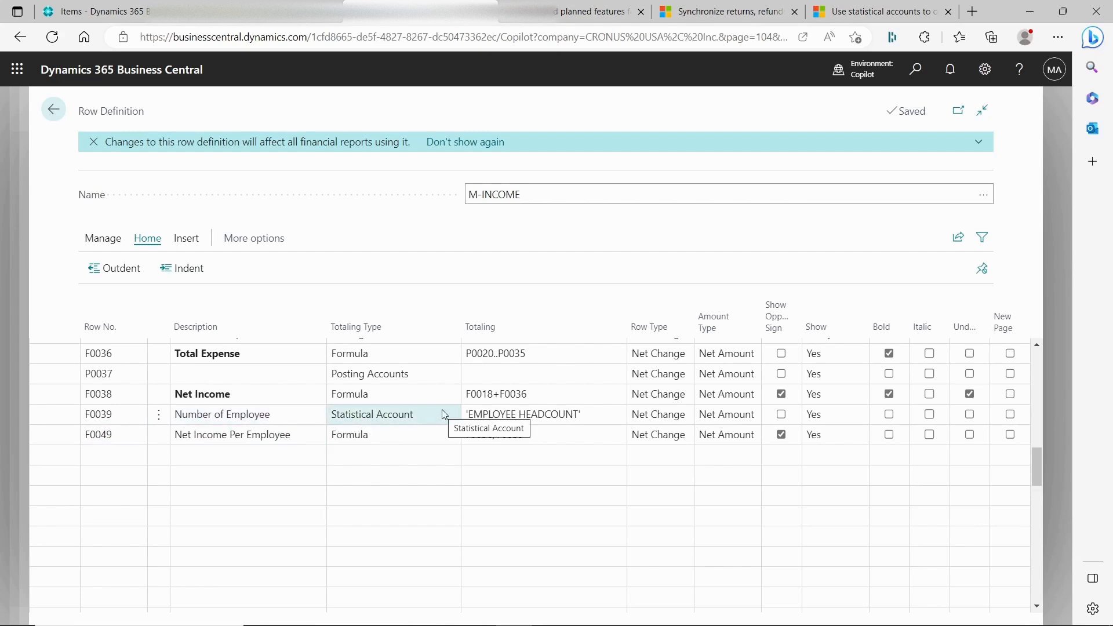
click(411, 415)
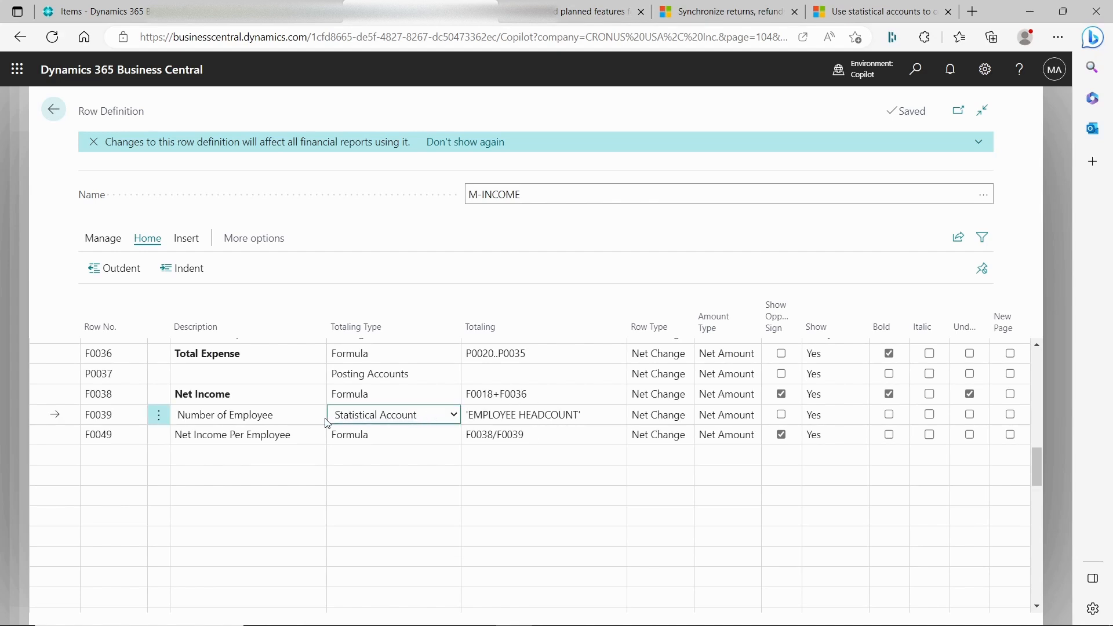
click(598, 413)
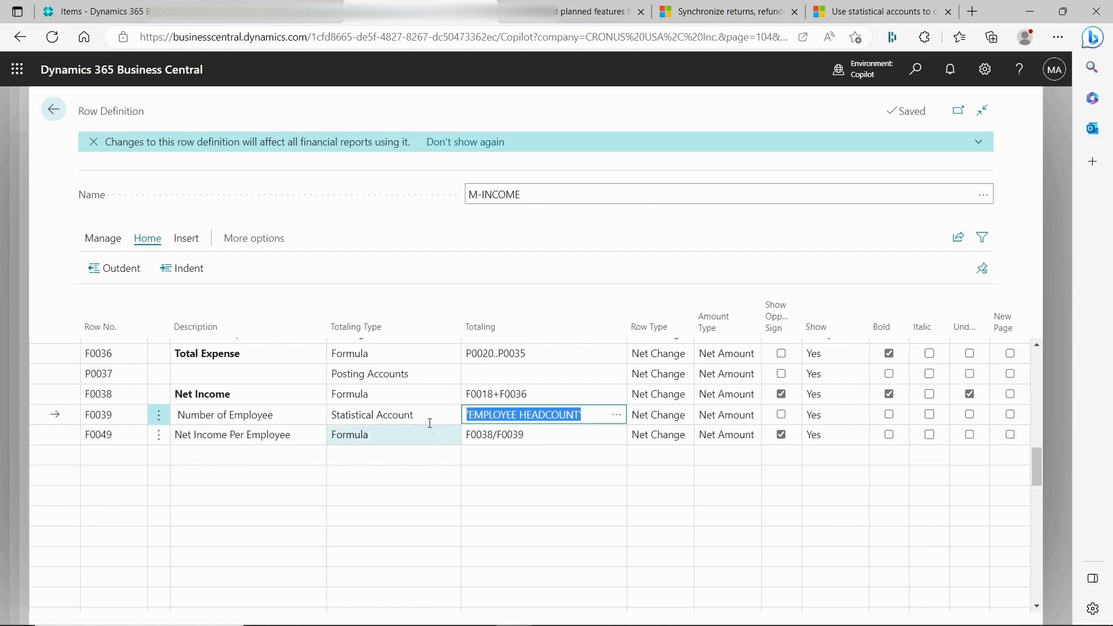
click(451, 416)
click(451, 416)
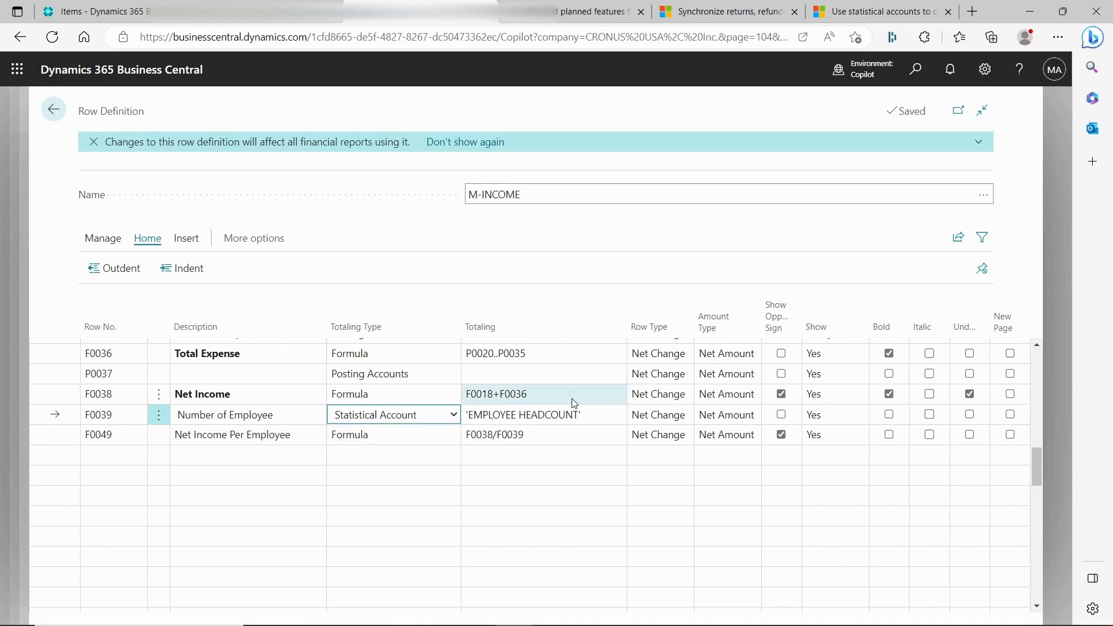
click(588, 414)
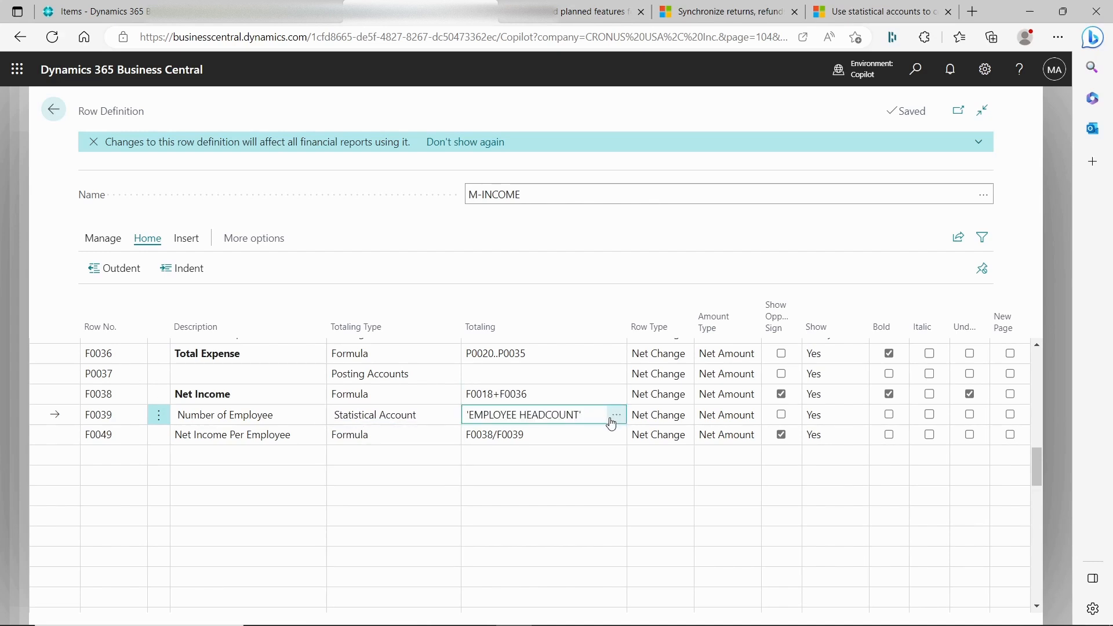
click(615, 415)
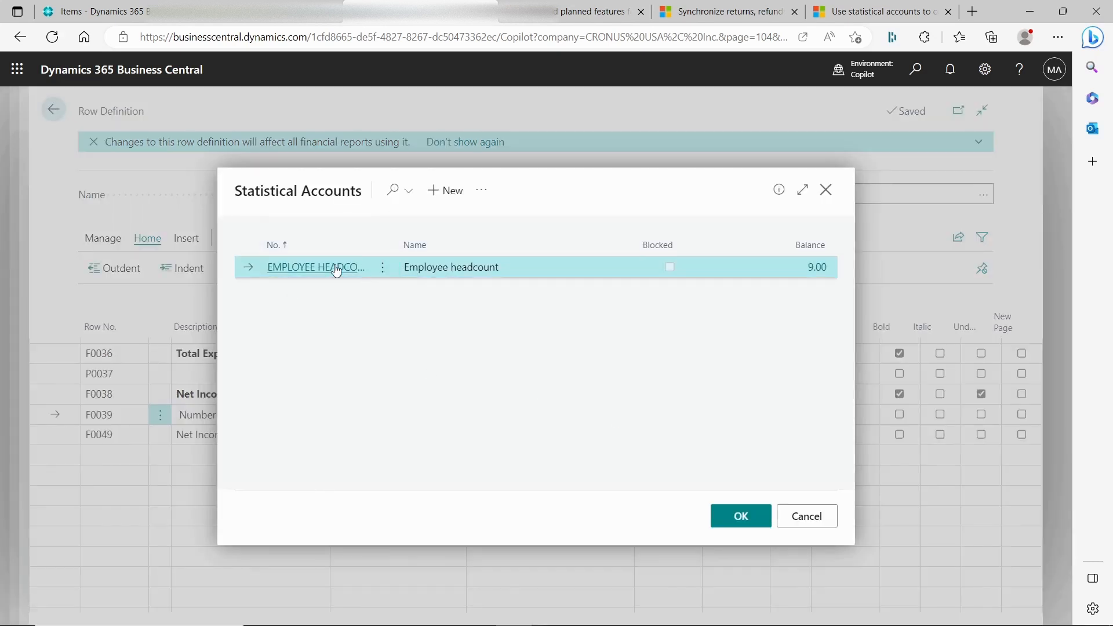
click(815, 527)
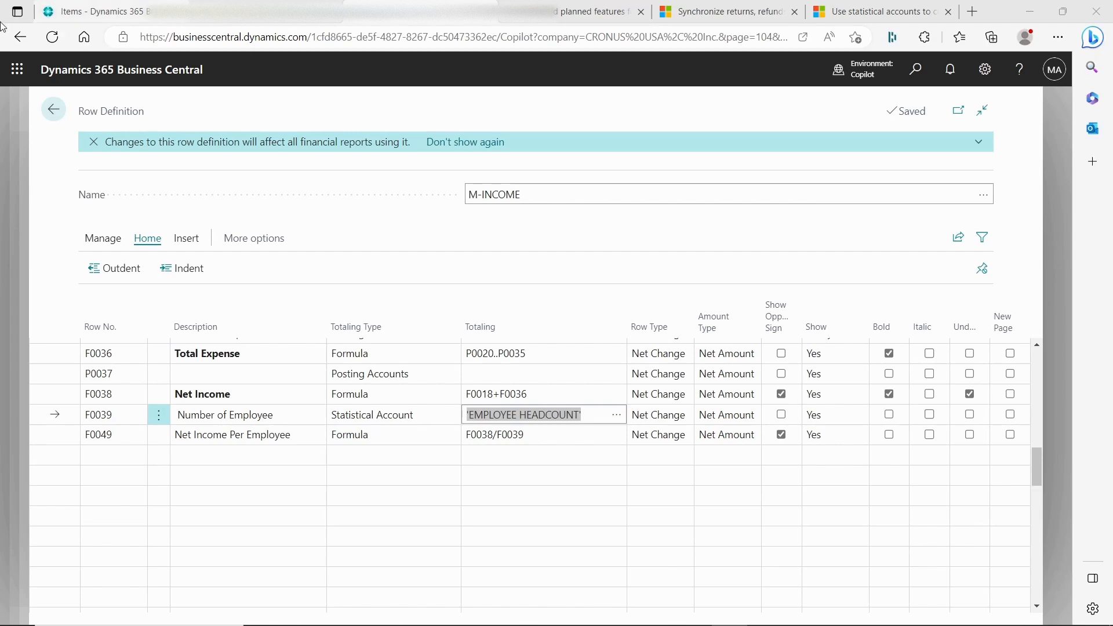
Step: Switch to the Excel feature list, open the transfer order usability feature's web page, and examine its multiple-item selection screenshots
mouse_move(680, 606)
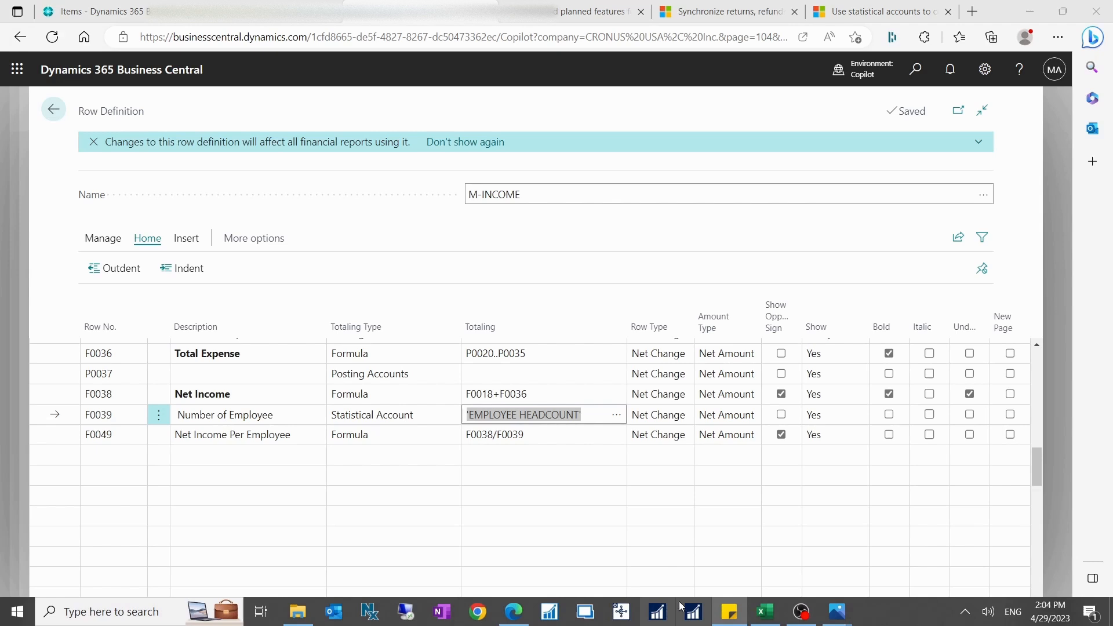
click(765, 612)
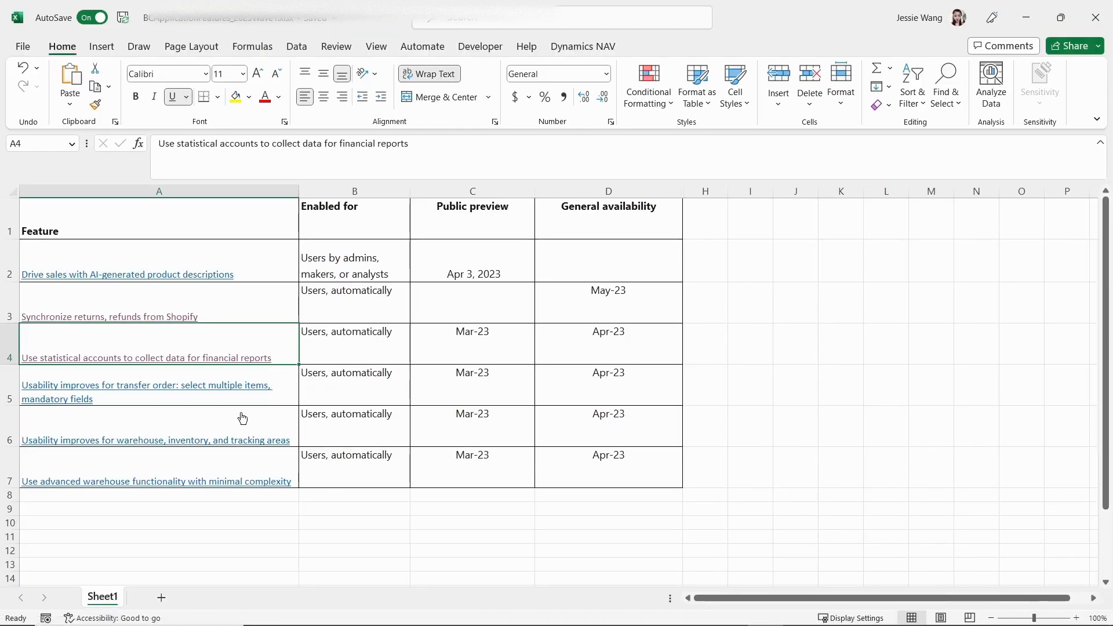
click(269, 397)
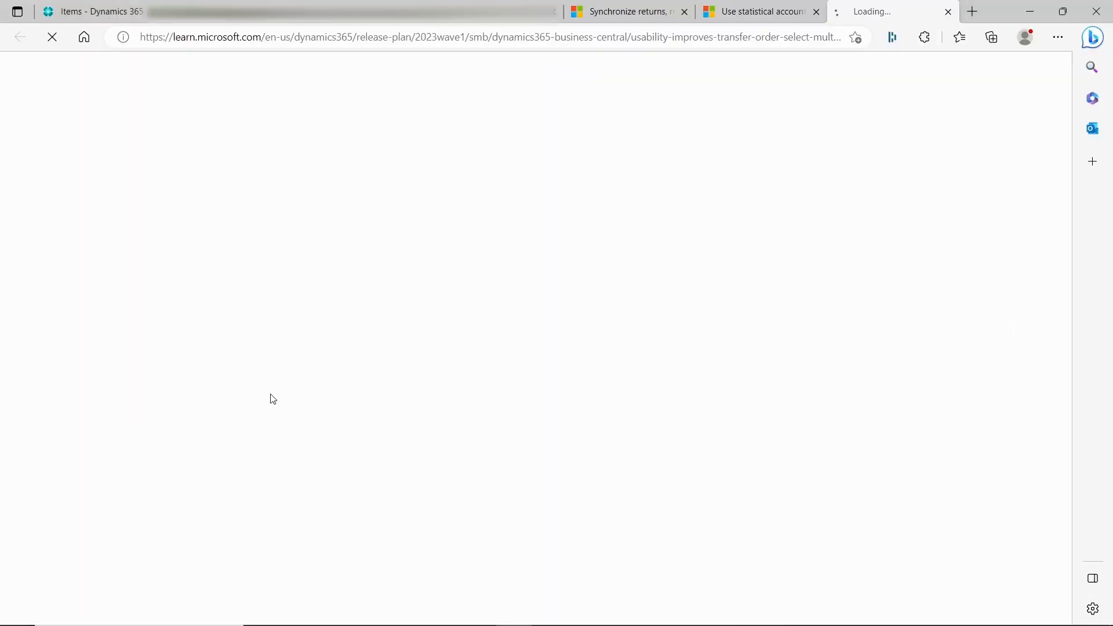
scroll(657, 257, down, 20)
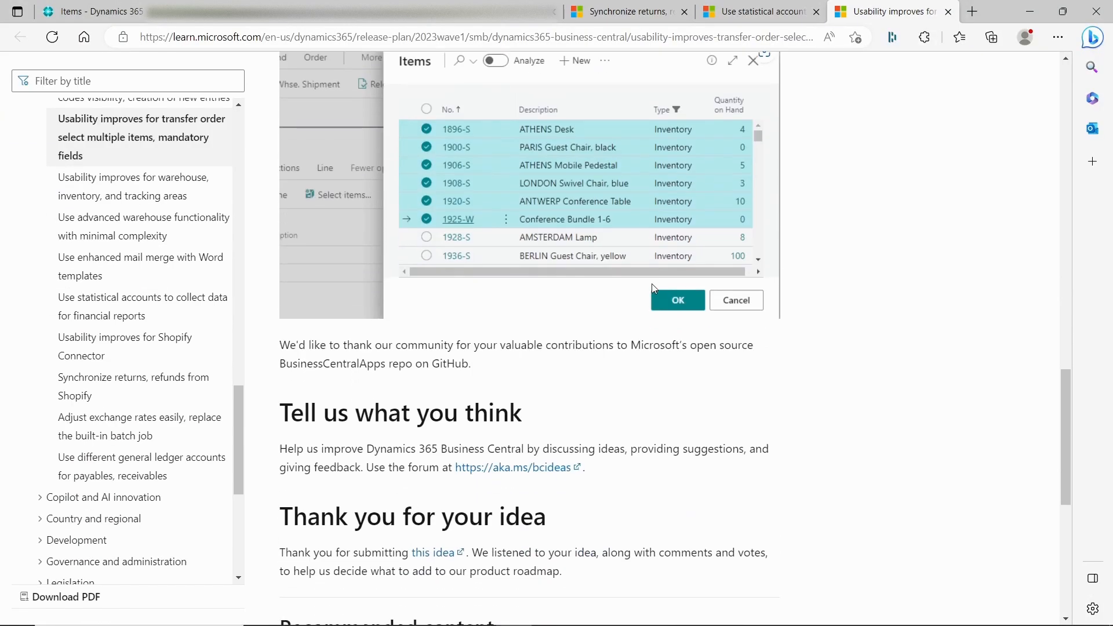
scroll(652, 283, up, 3)
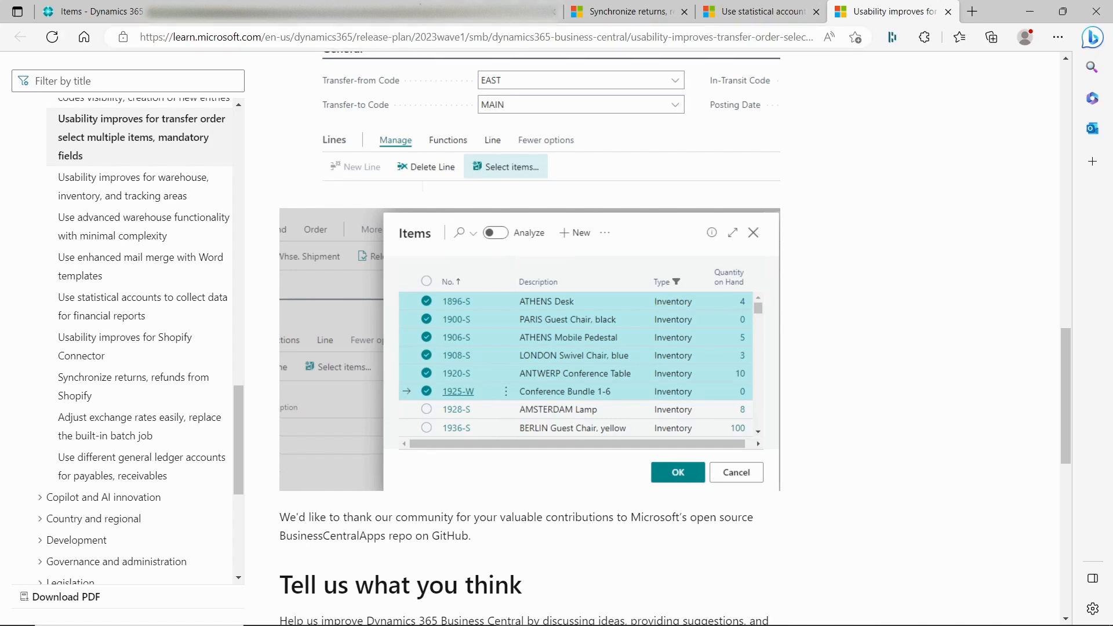
Step: Switch back to Business Central, return to the home page, find and open the Transfer Orders list, and hide its FactBox pane
click(366, 11)
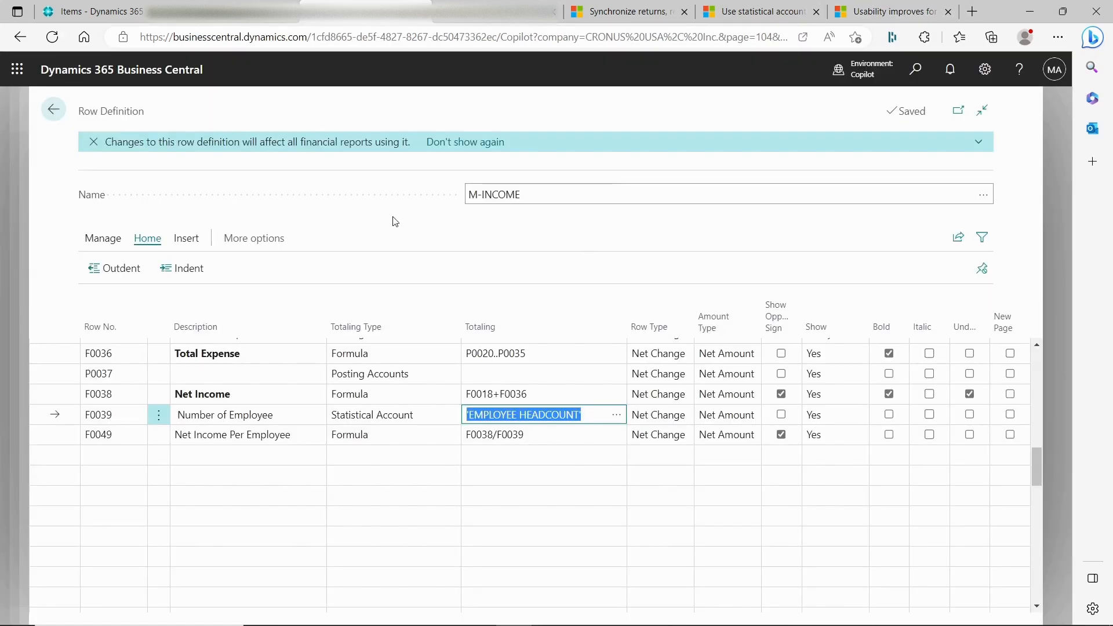
click(53, 109)
click(54, 110)
click(60, 112)
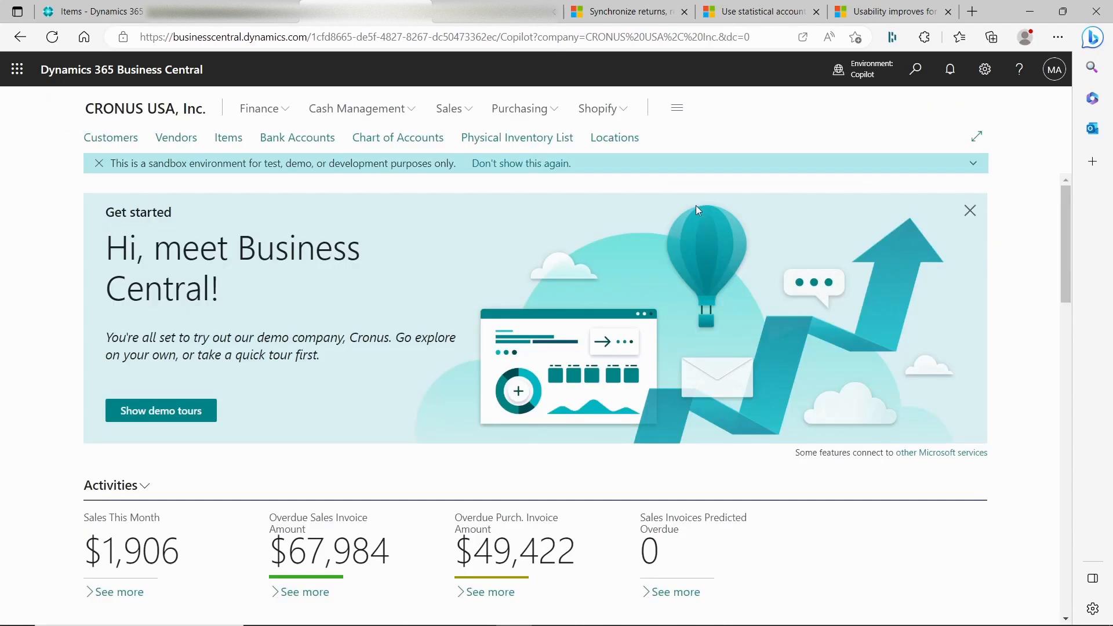
click(919, 72)
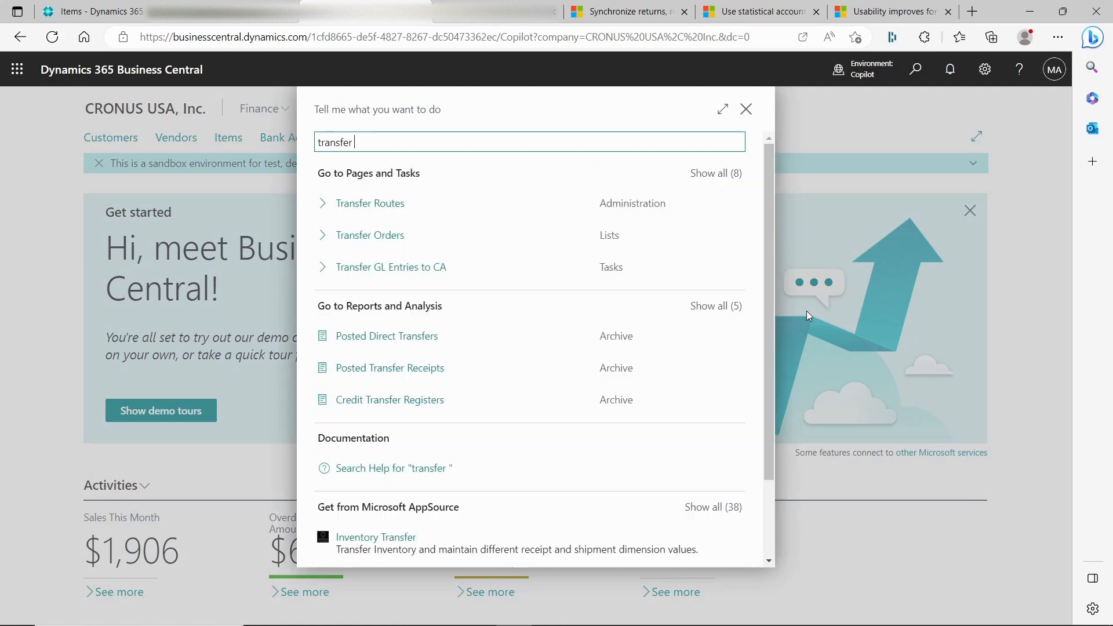
click(374, 237)
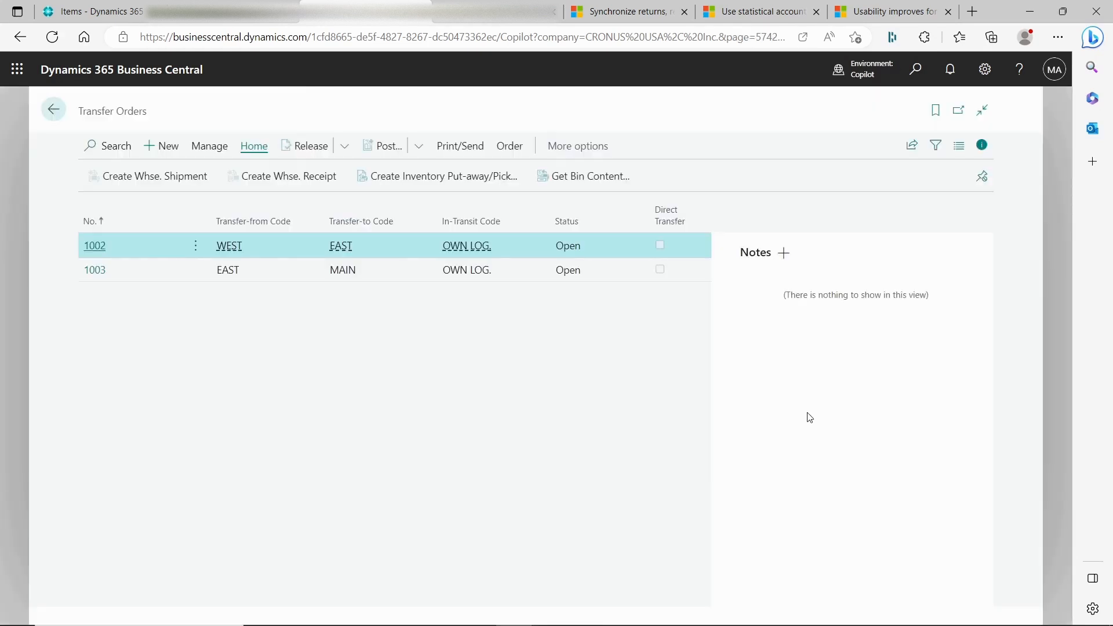
click(978, 154)
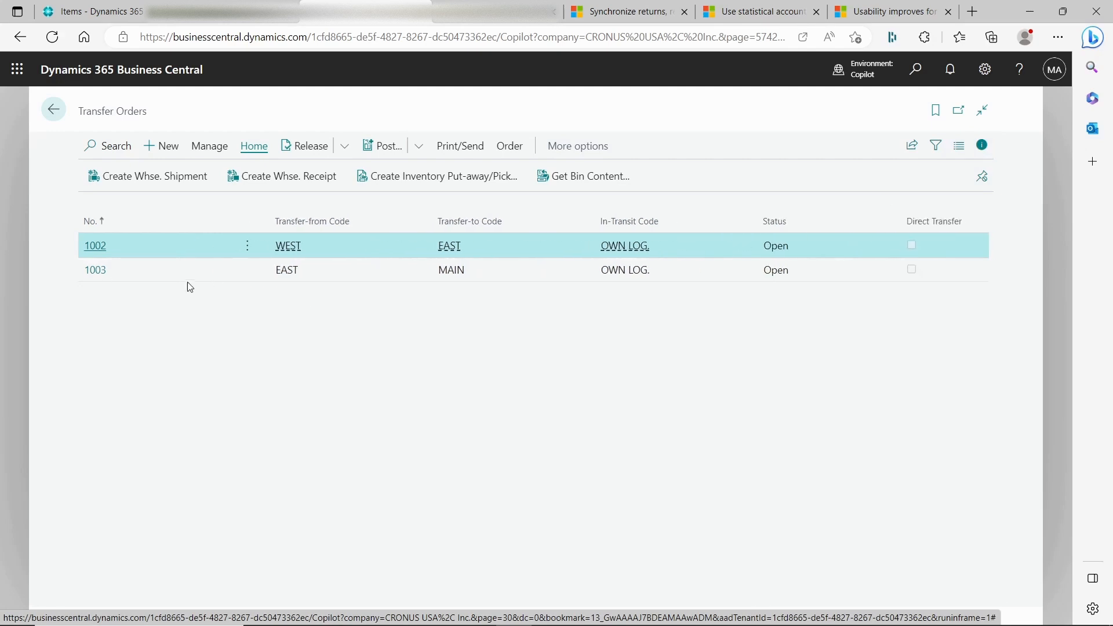
Step: Open transfer order 1003 and bring up the full item list for a new line's Item No
click(116, 275)
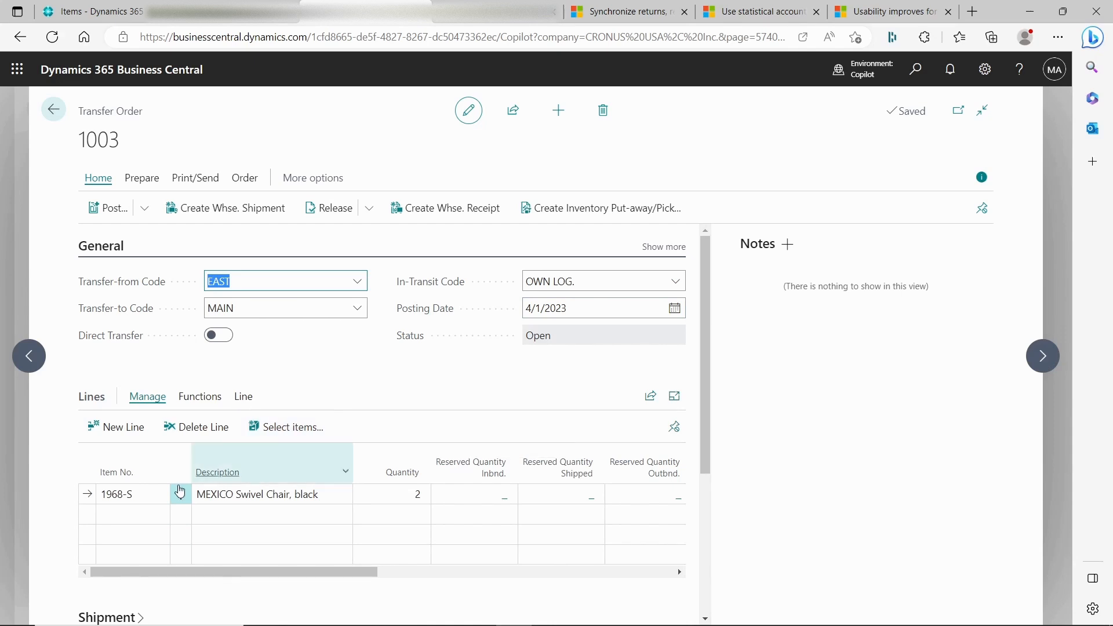
click(144, 517)
click(161, 516)
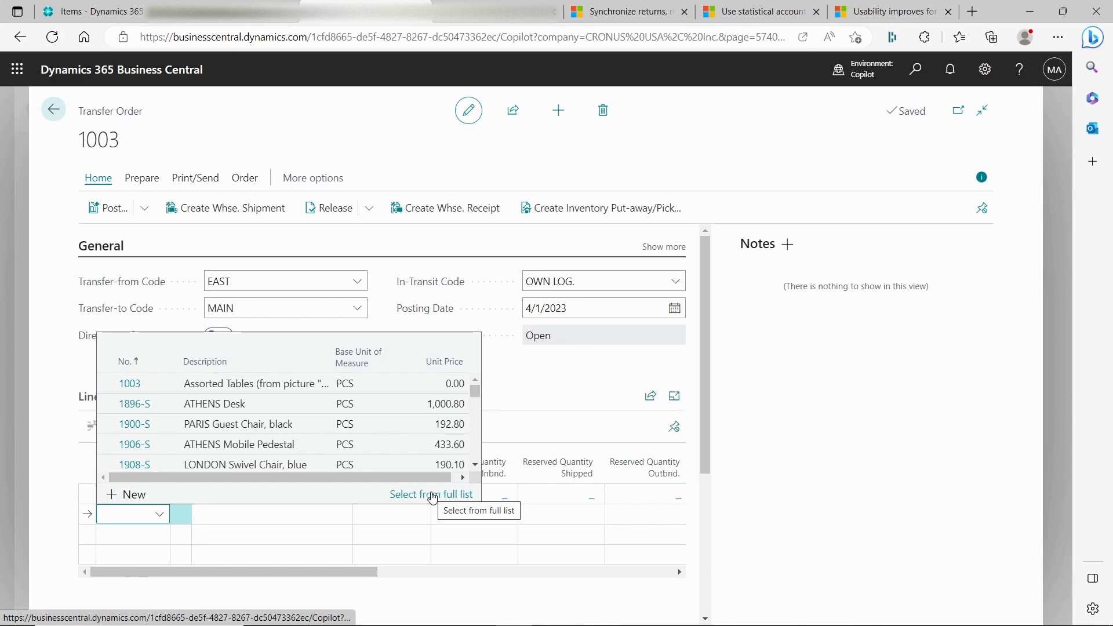
click(554, 385)
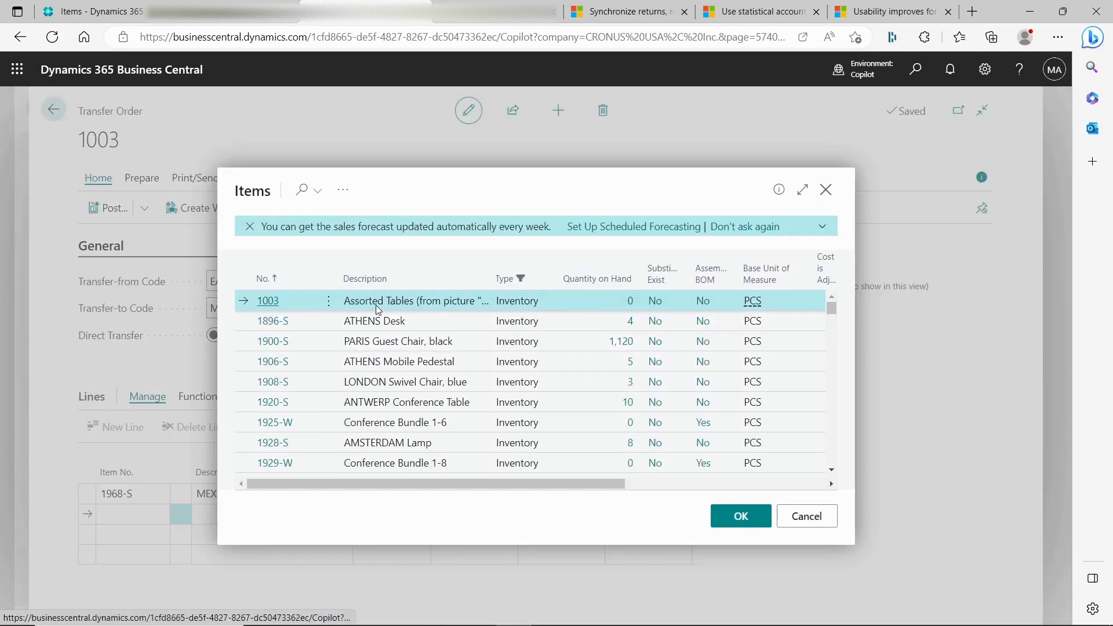
Step: Sort the items by number in descending order, then select WRB-1002, WRB-1001 and WRB-1000 together and add them to the transfer order lines
click(262, 284)
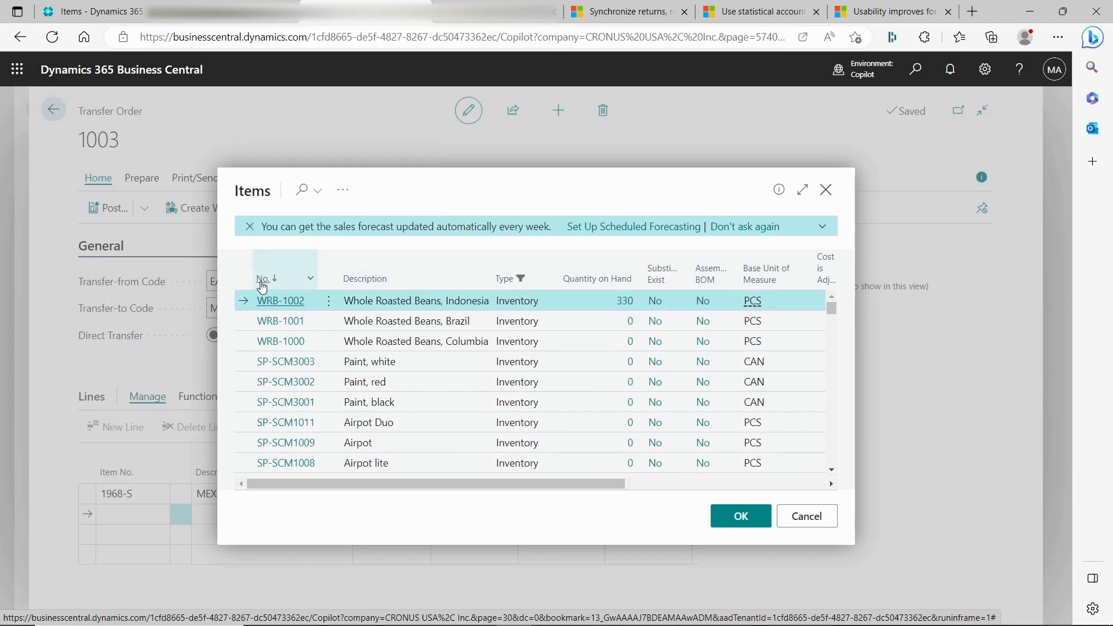
click(329, 301)
click(245, 247)
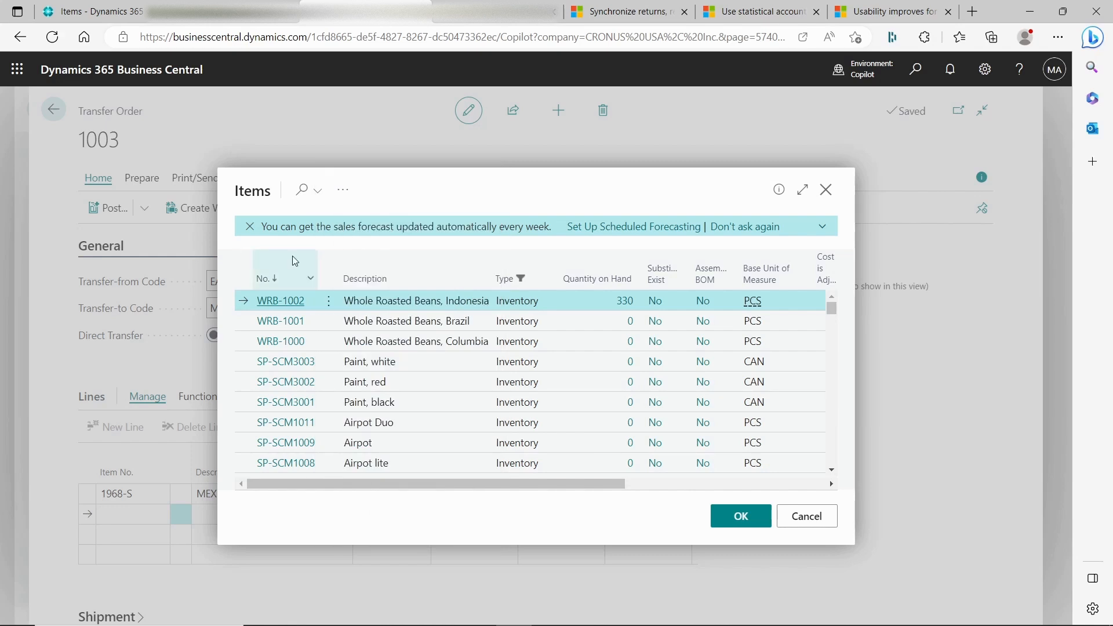
click(329, 301)
scroll(458, 382, down, 5)
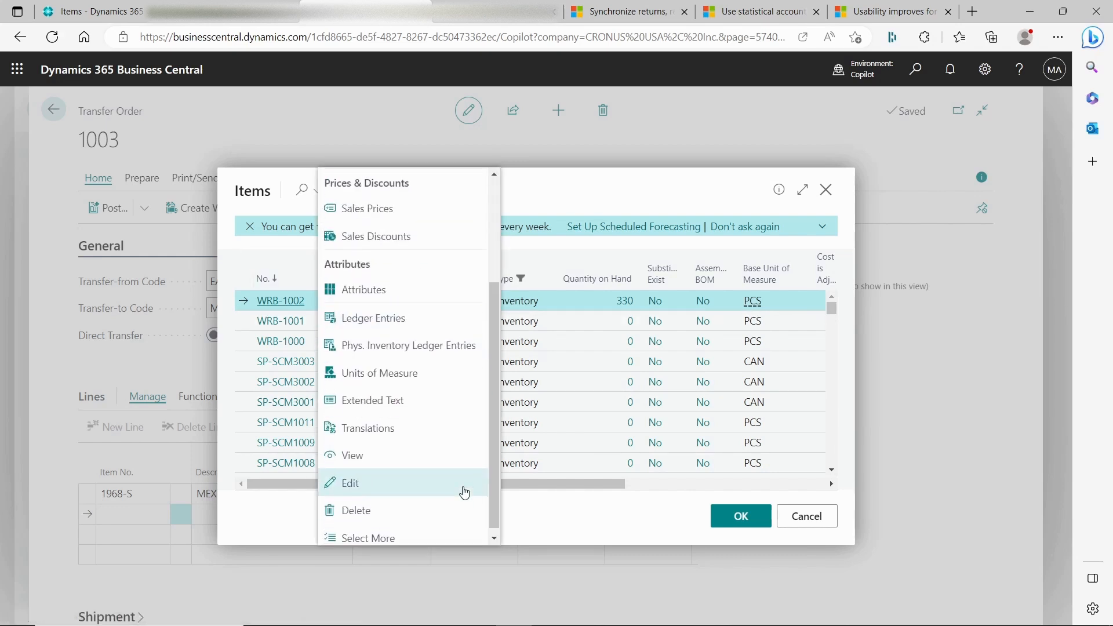
click(417, 525)
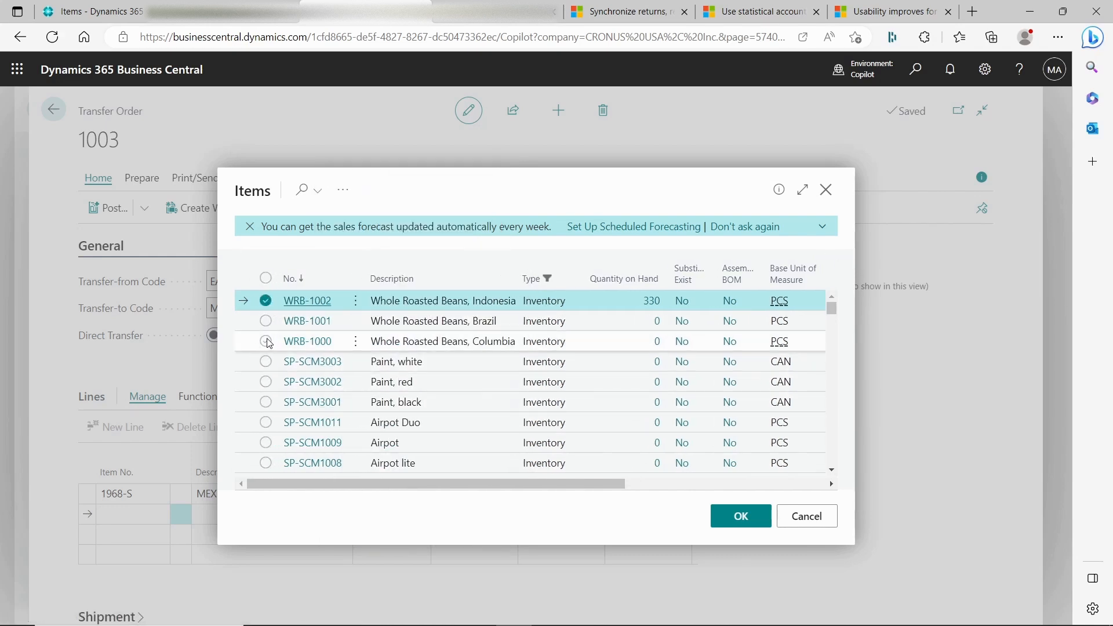
shift+click(266, 341)
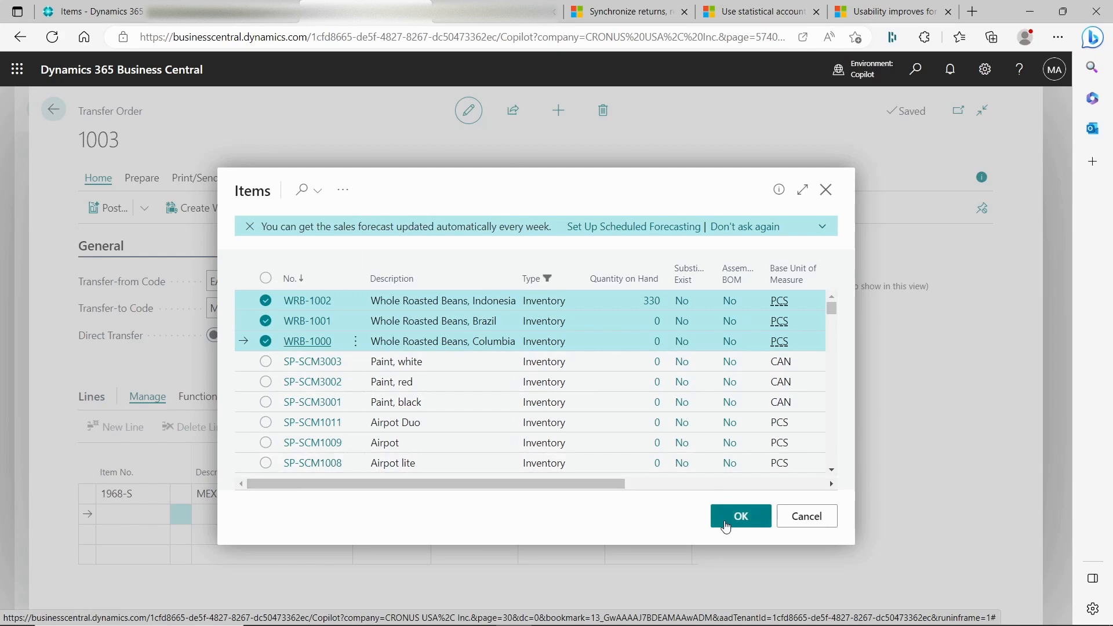
key(Return)
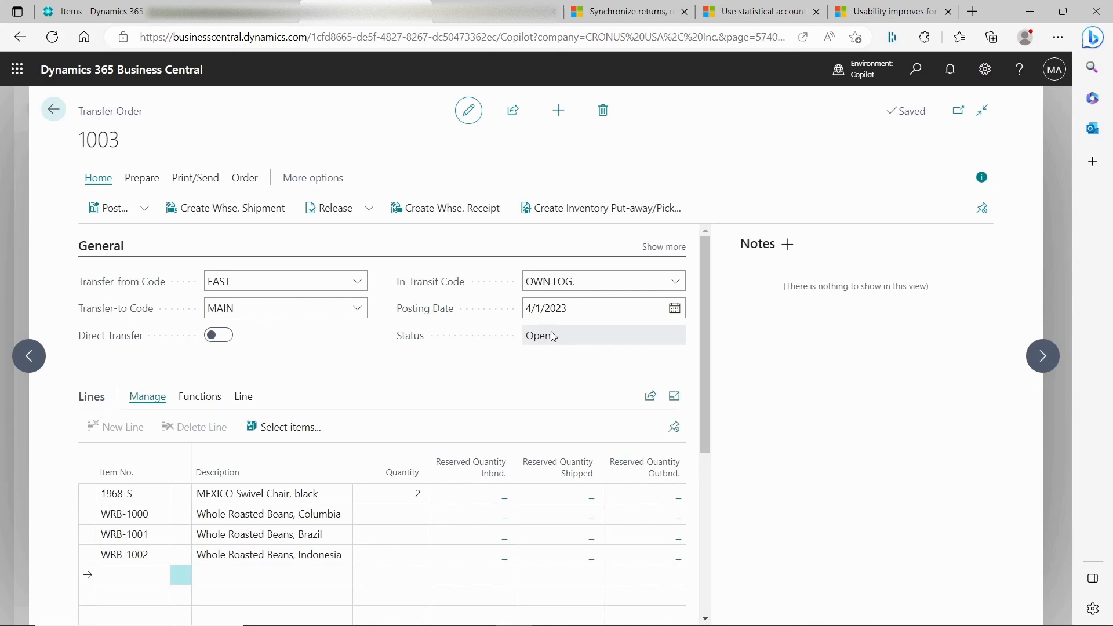
Step: Check transfer order 1003 for posted shipments and return to the Transfer Orders list
click(246, 180)
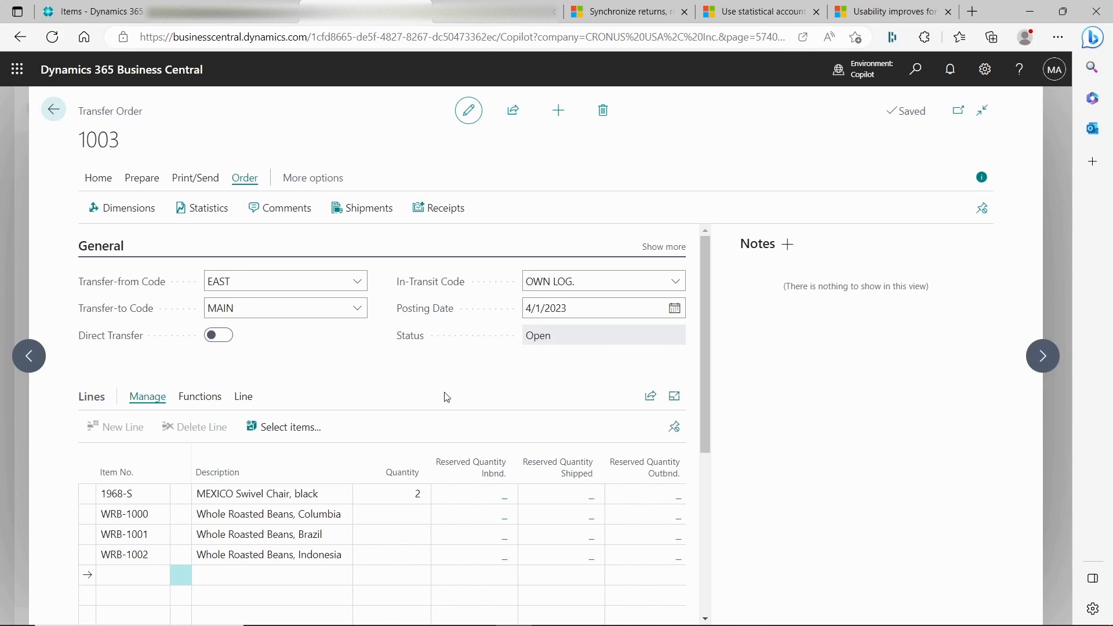
click(371, 209)
click(52, 110)
click(53, 110)
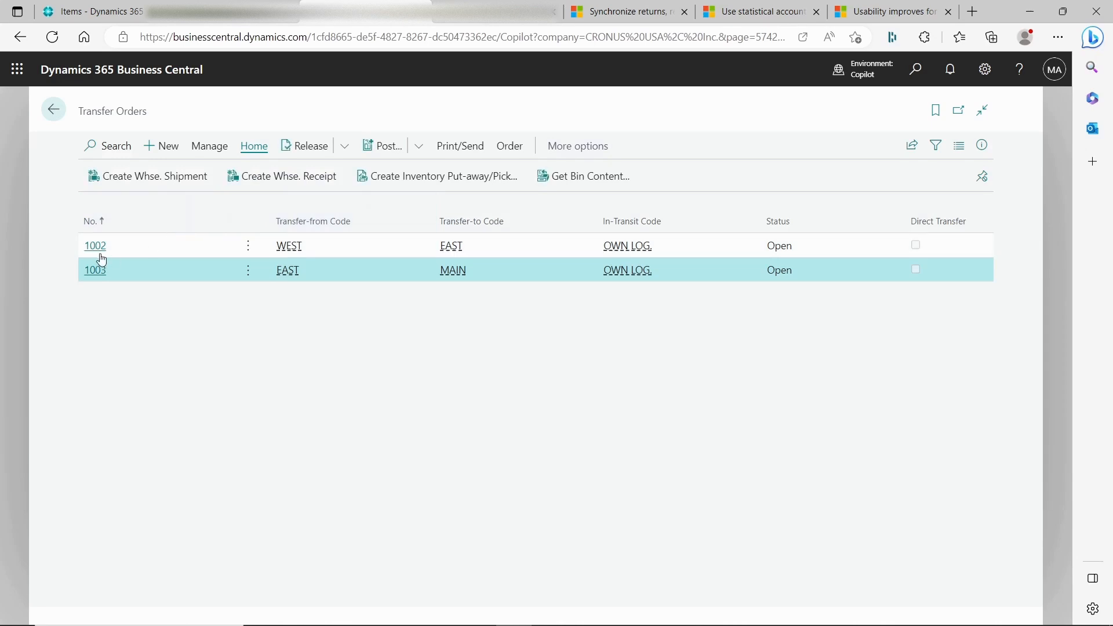
Step: Open transfer order 1002, check its posted transfer shipments, and return to the order
click(546, 248)
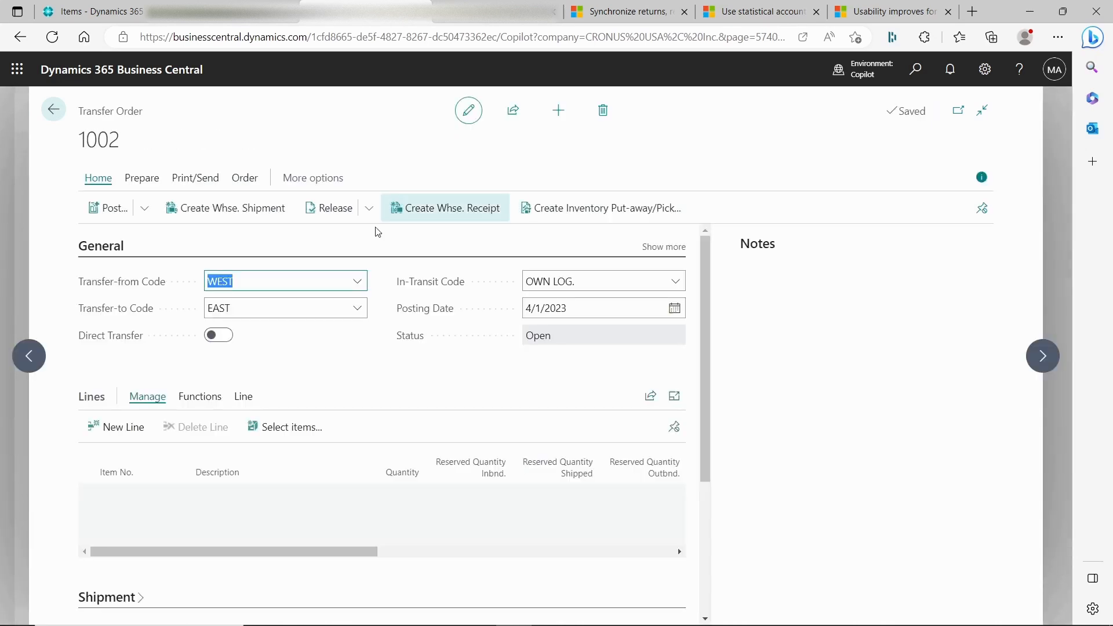
click(243, 178)
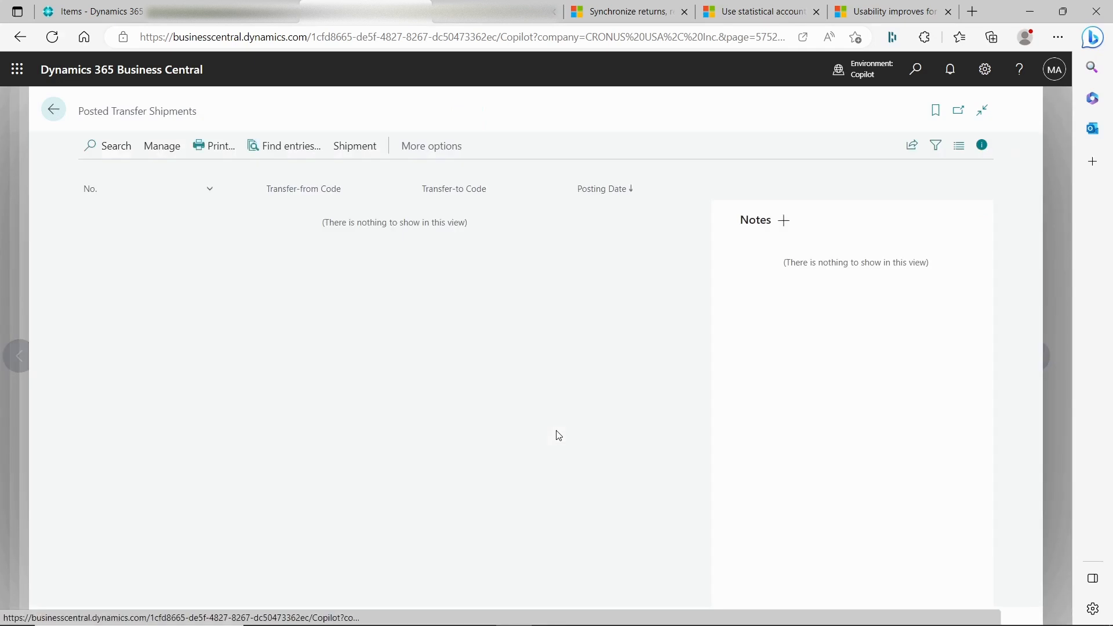
click(55, 109)
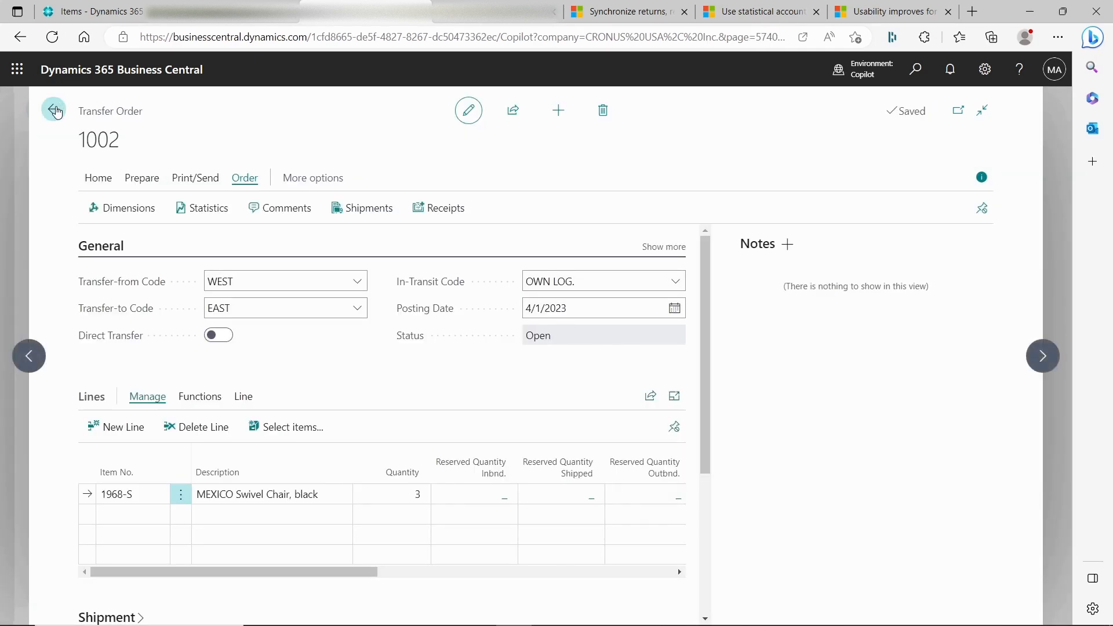
Step: Search for transfer shipments and open the Posted Transfer Shipments list
click(921, 75)
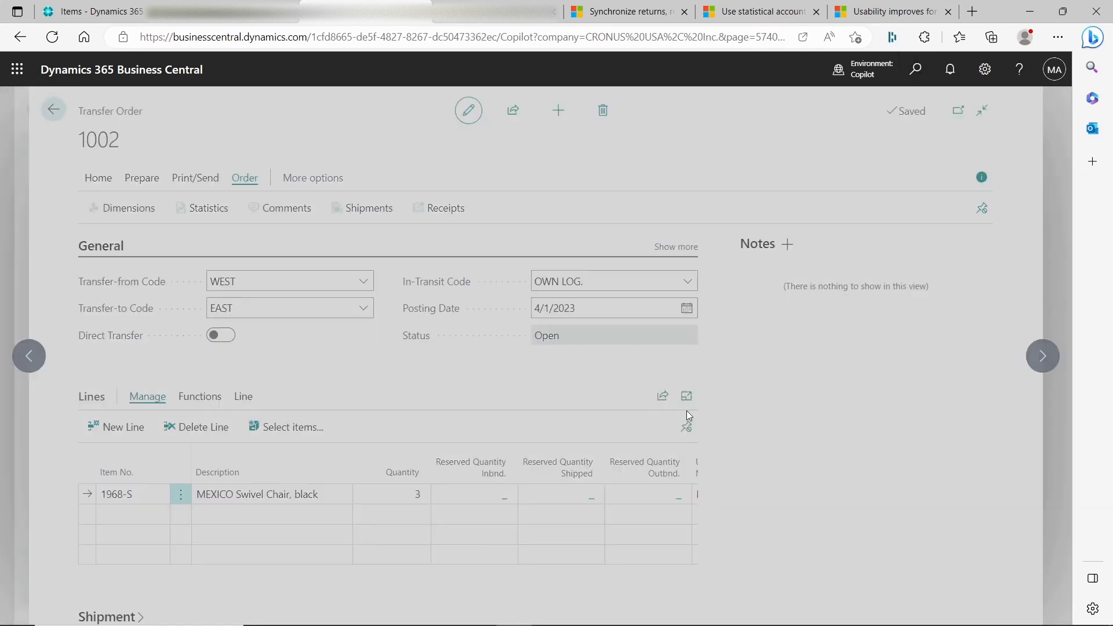
text(trans)
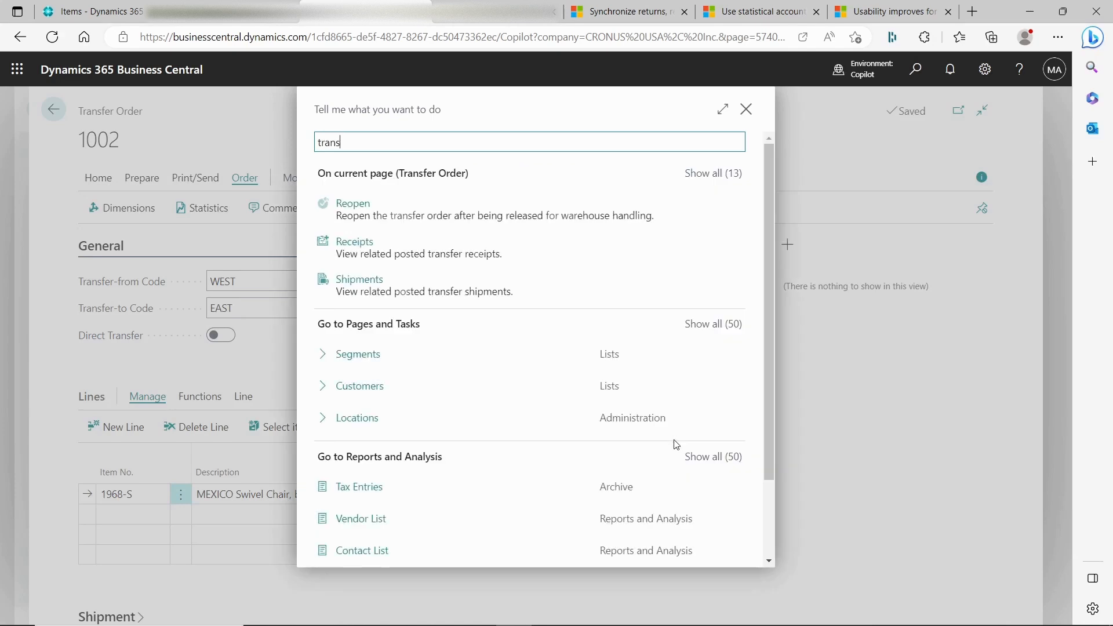
text(fer sh)
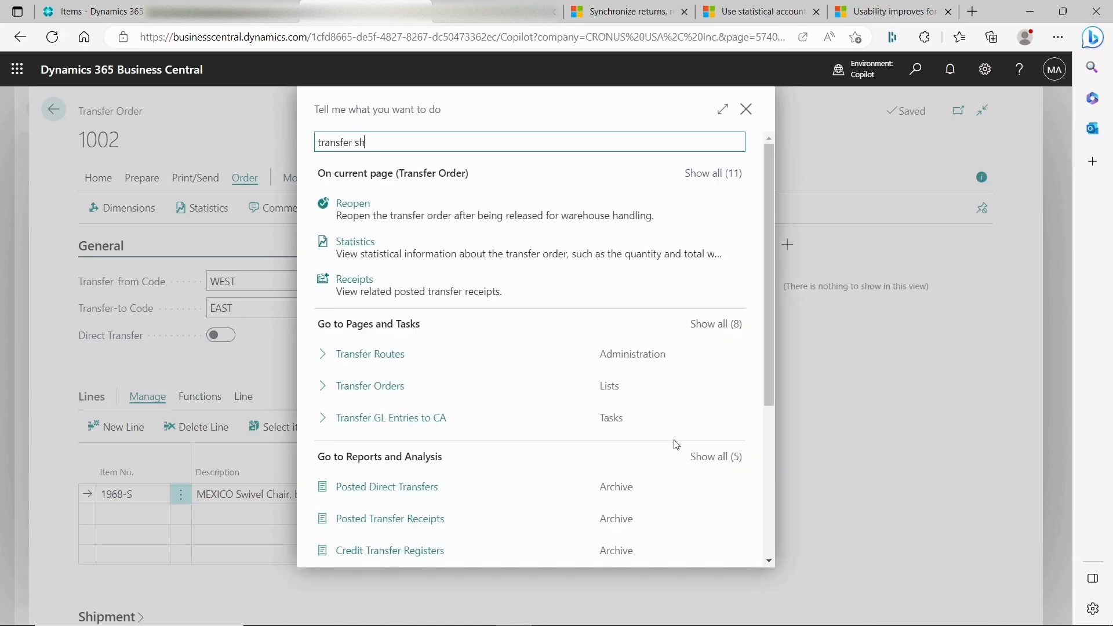
text(ipmet)
key(BackSpace)
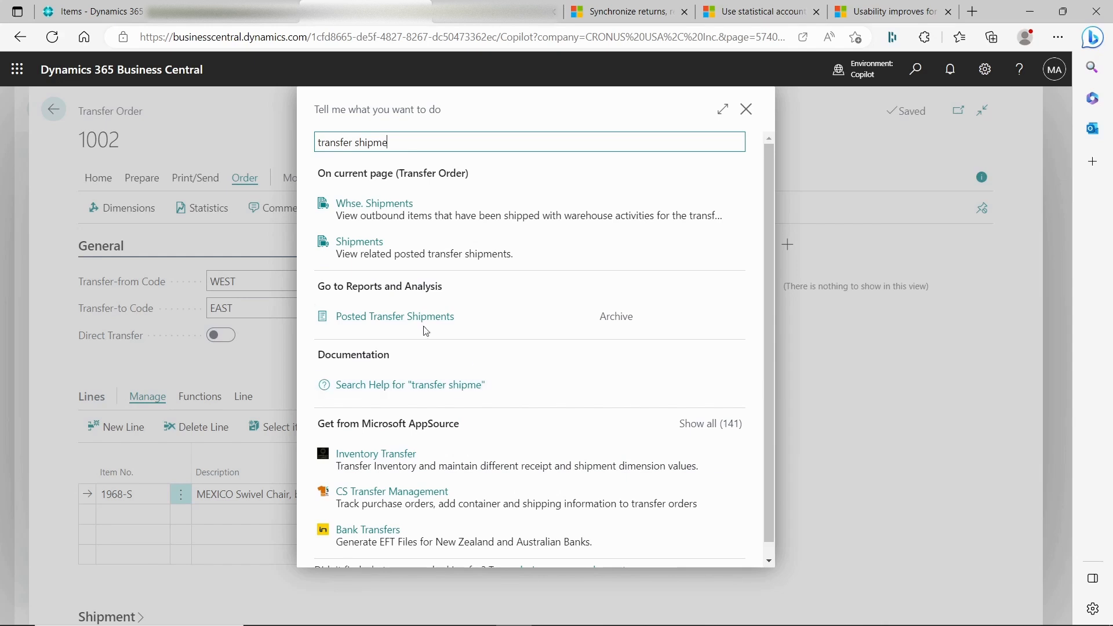
click(407, 323)
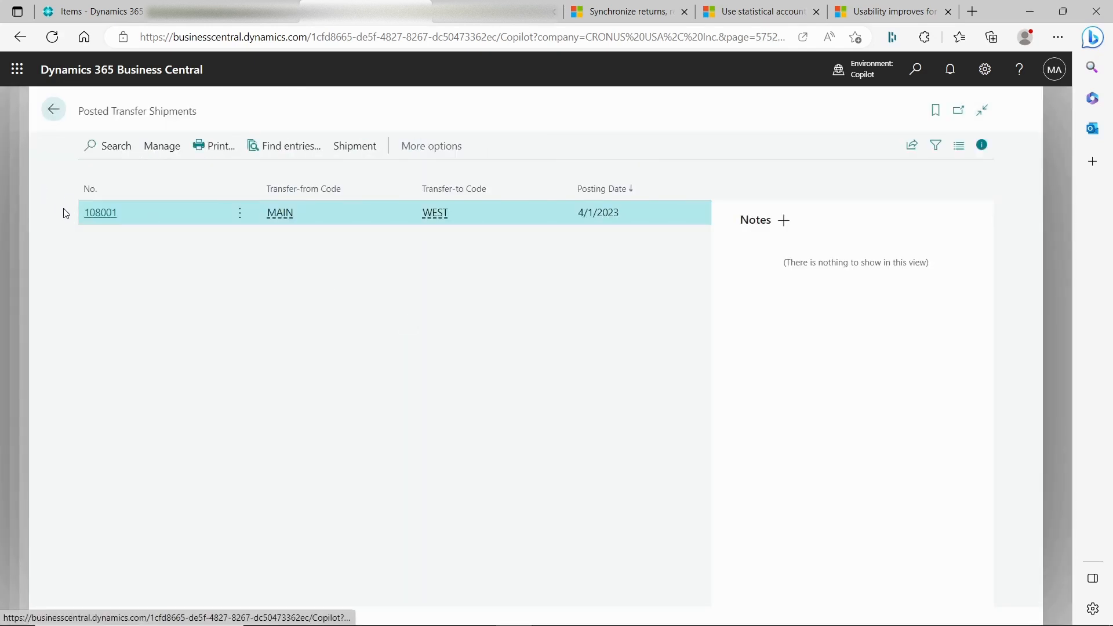
Step: Open the posted MAIN-to-WEST transfer shipment, show its line actions including Undo Shipment, and return to the Transfer Orders list
click(102, 216)
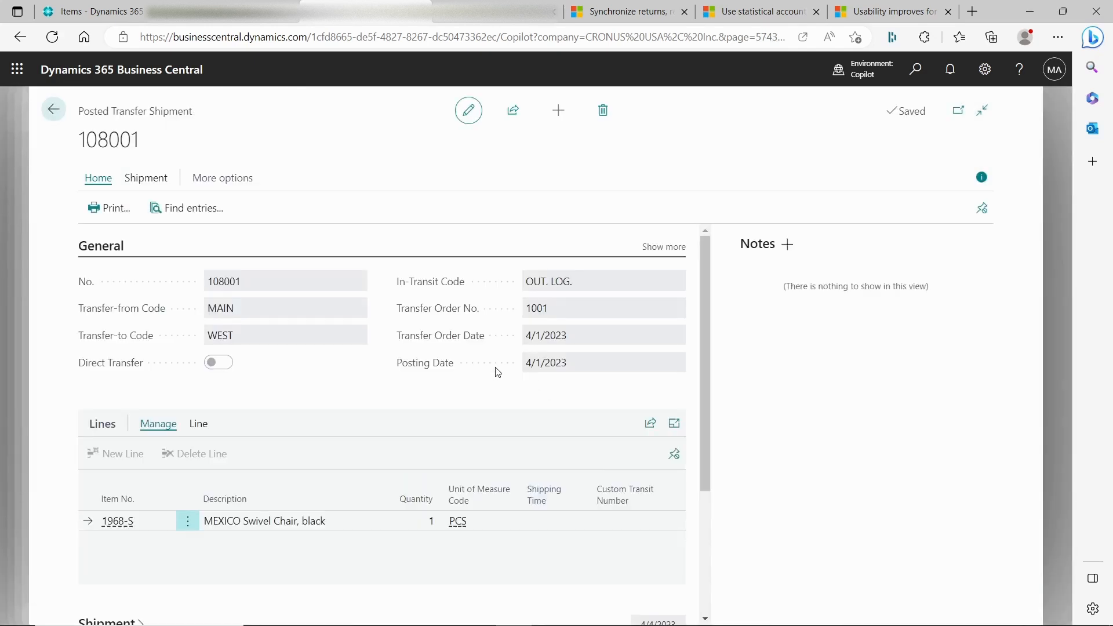
click(196, 425)
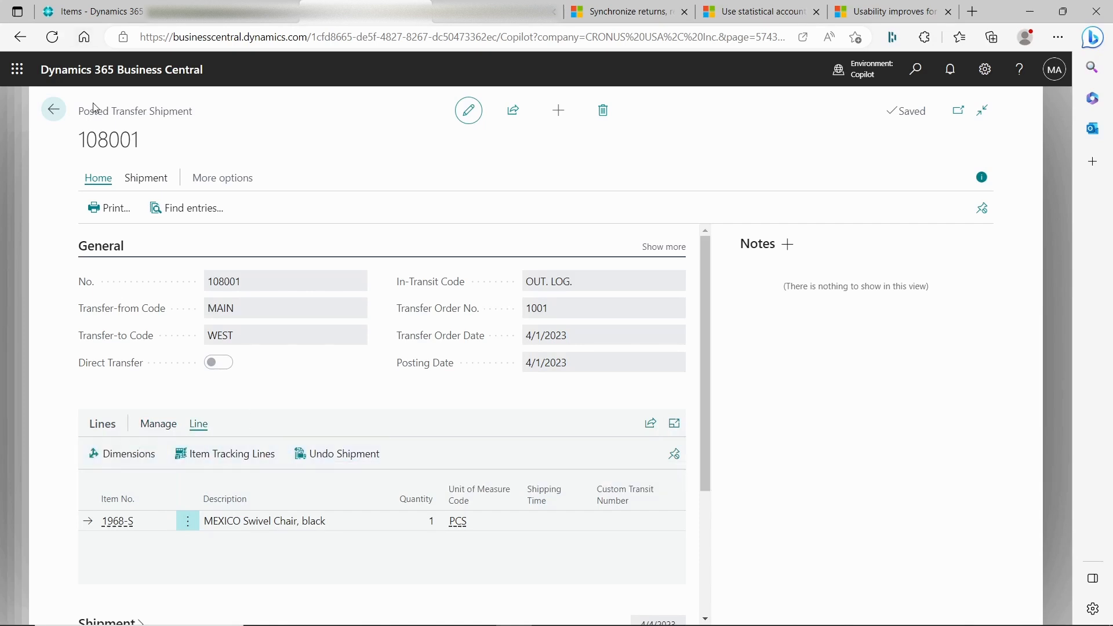
click(51, 111)
click(52, 109)
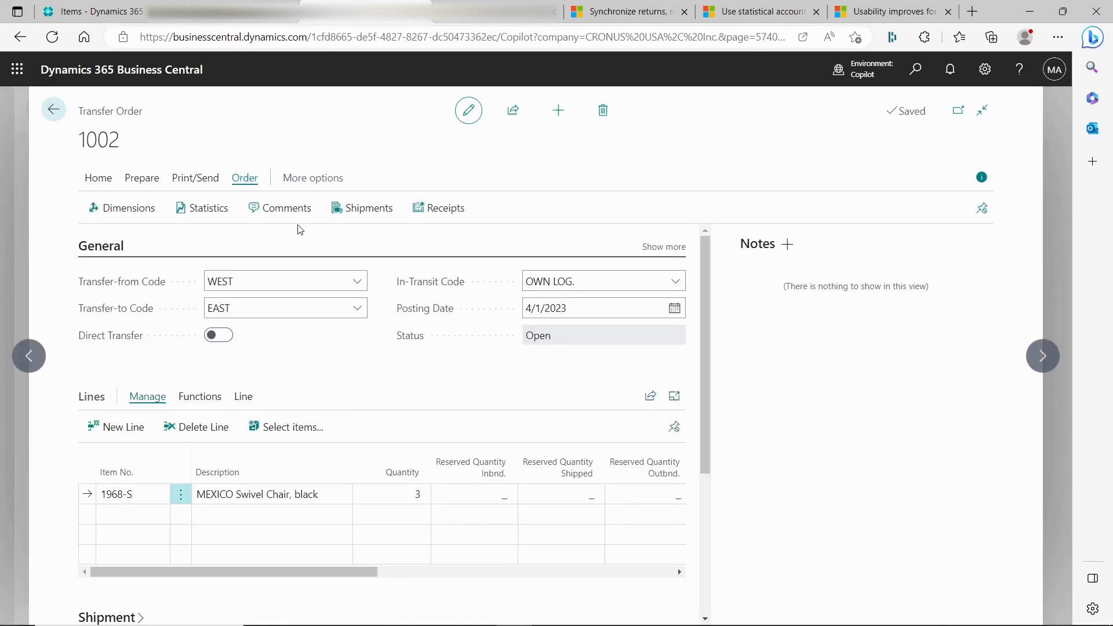
click(53, 109)
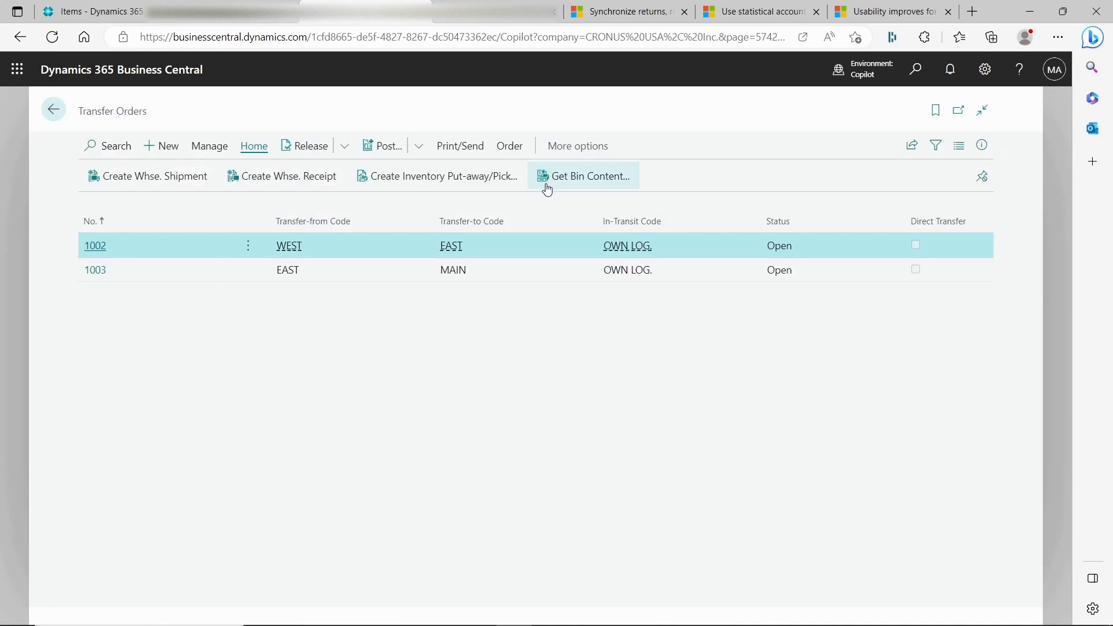
Step: Open transfer order 1002, hide its FactBox pane, and return to the Transfer Orders list
click(103, 246)
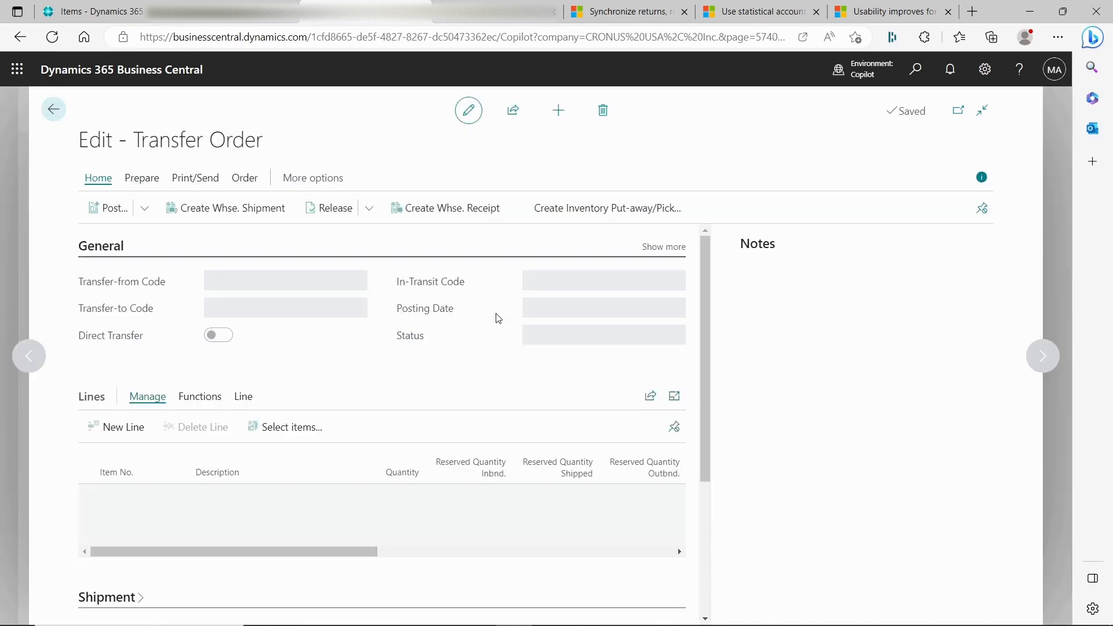
click(981, 177)
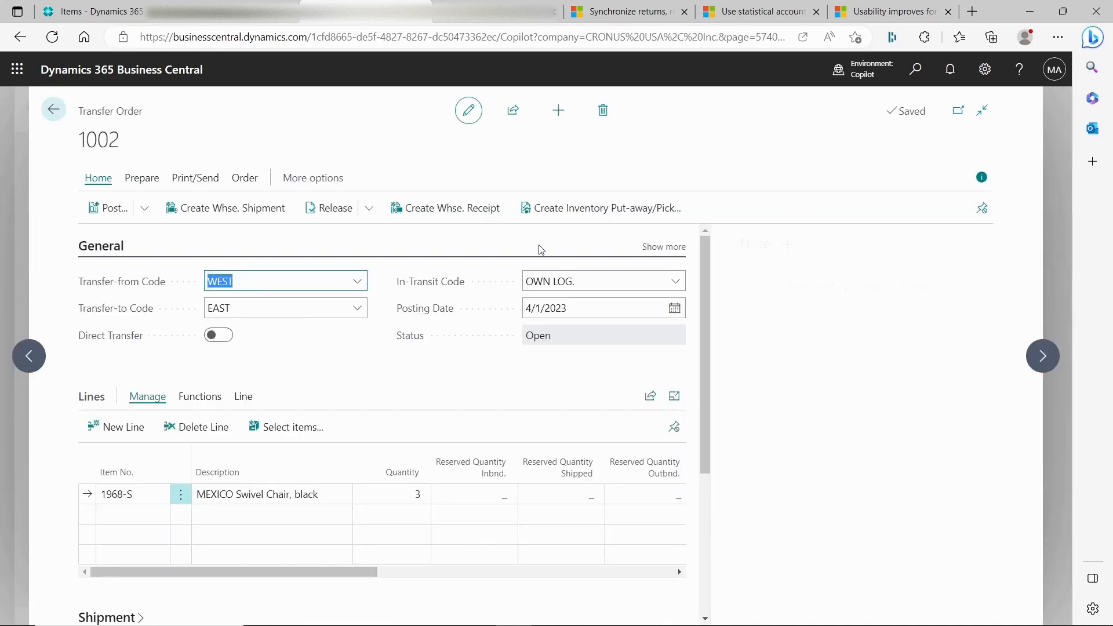
click(53, 110)
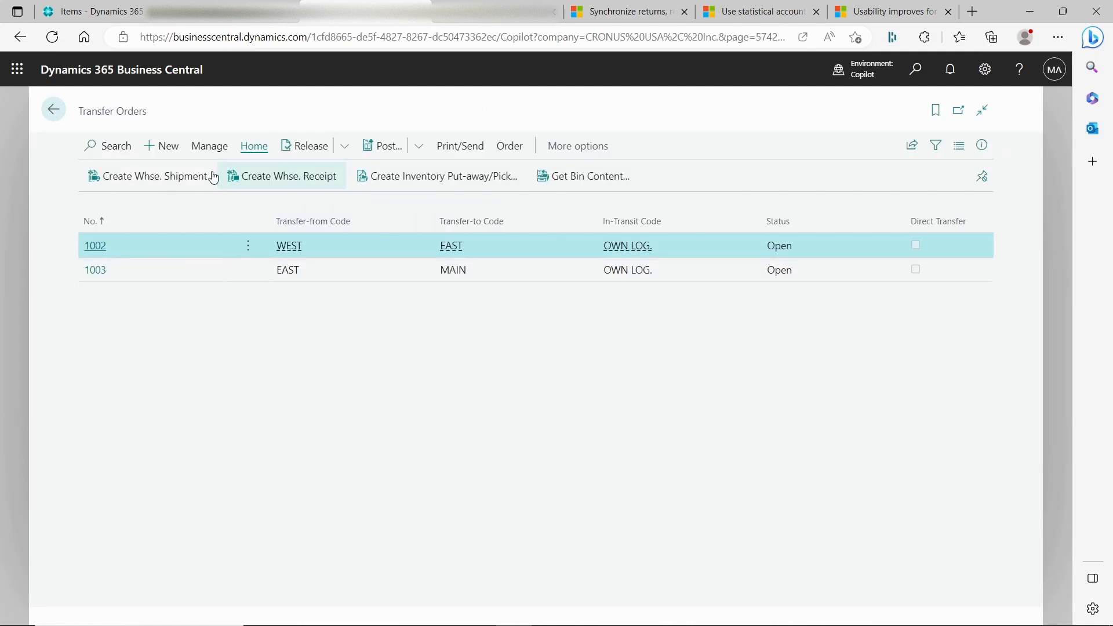
Step: Create a new transfer order, leaving its mandatory Transfer-from, Transfer-to and In-Transit codes blank
click(170, 150)
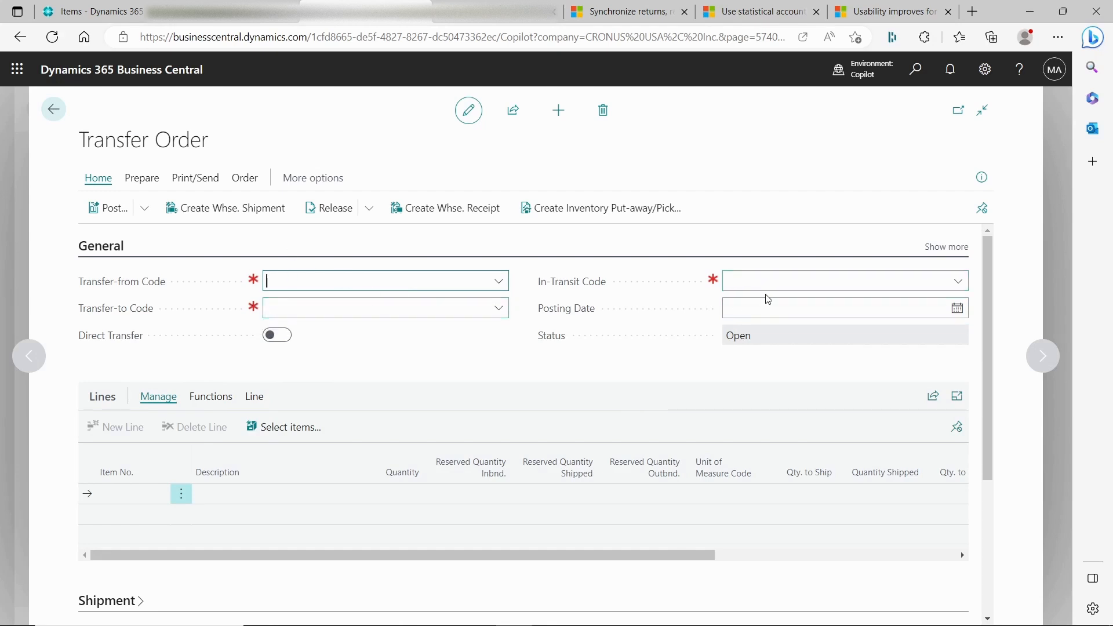
click(398, 311)
click(363, 281)
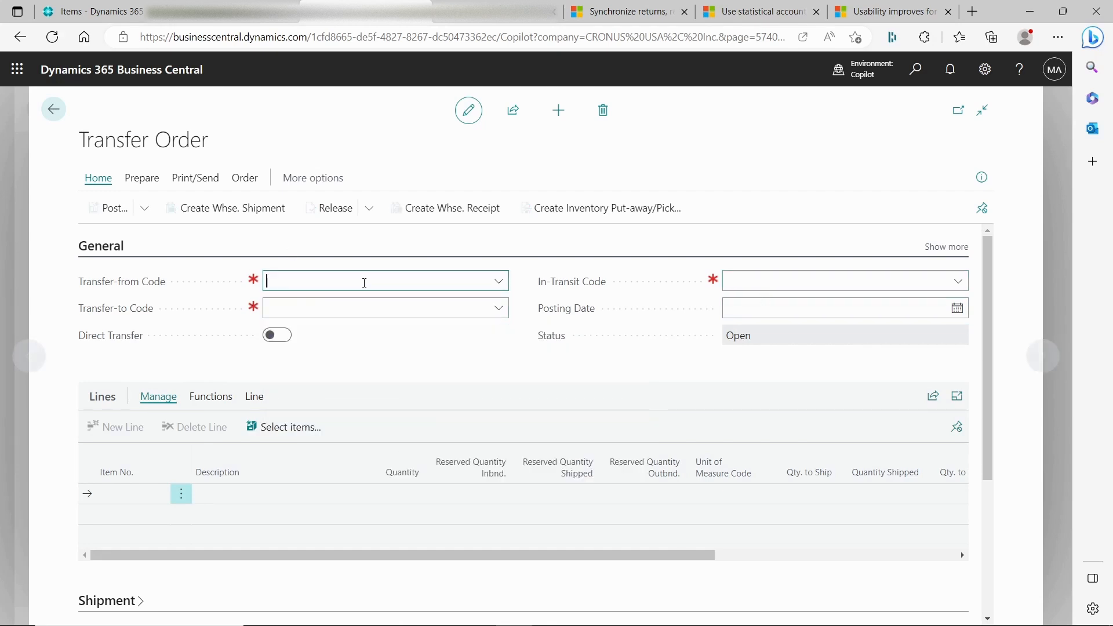
click(852, 391)
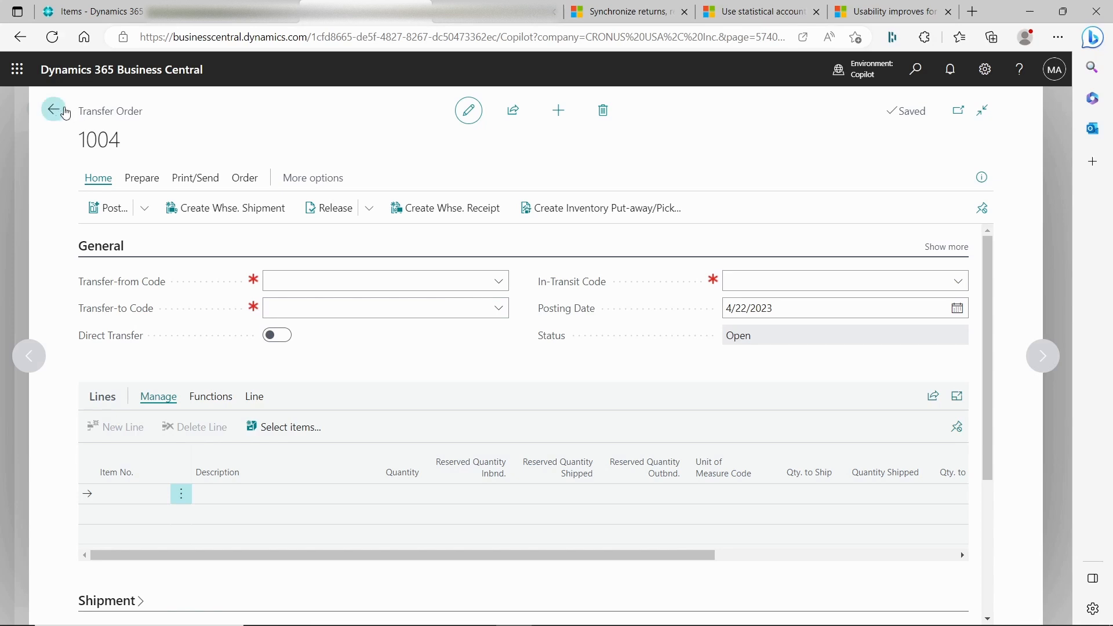
Step: Review the additional actions and posting options on the new transfer order, and compare them with the Transfer Orders list's posting options
click(301, 178)
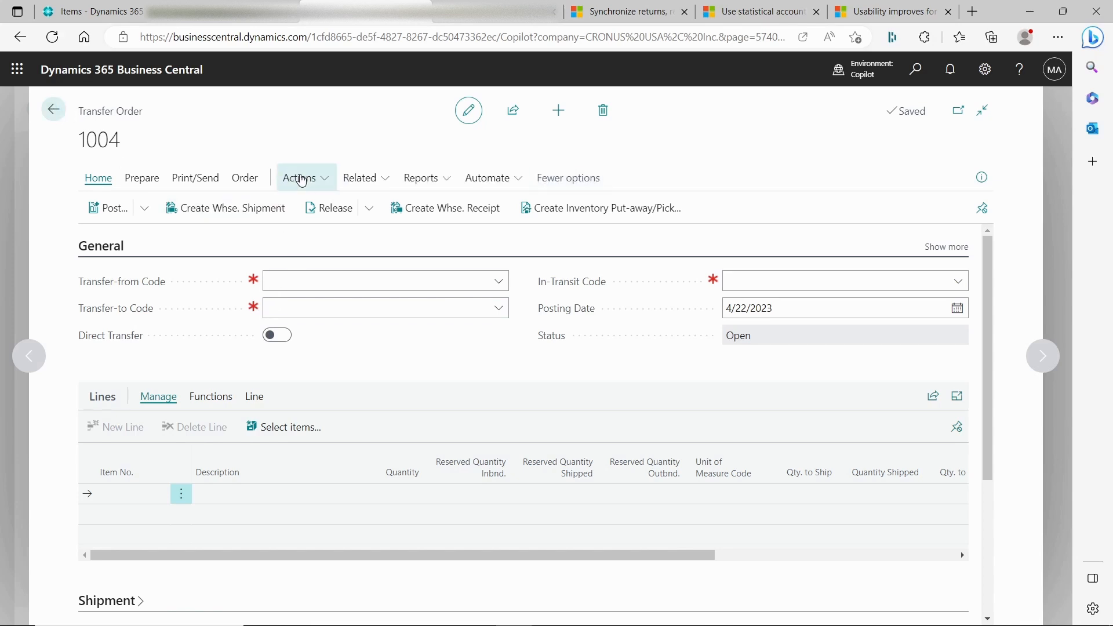
click(144, 208)
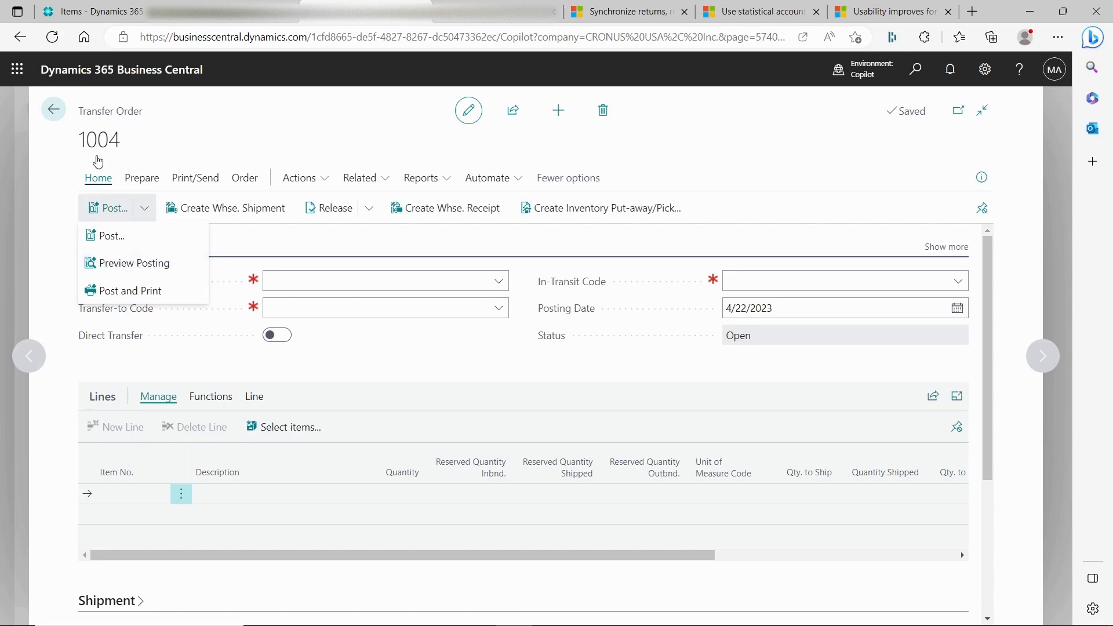
click(56, 116)
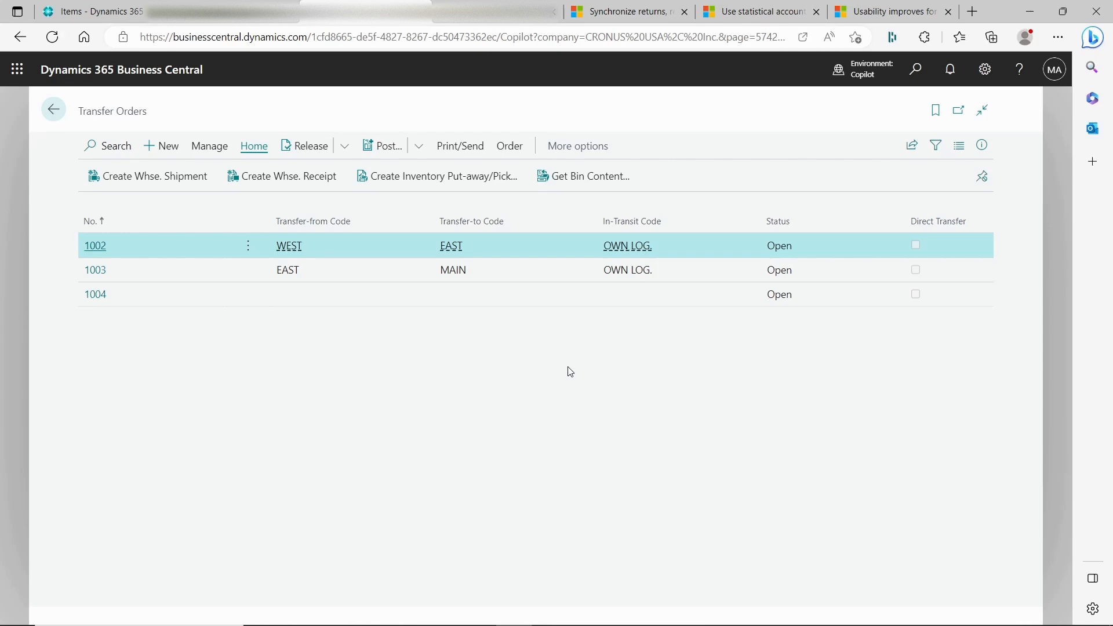
click(417, 149)
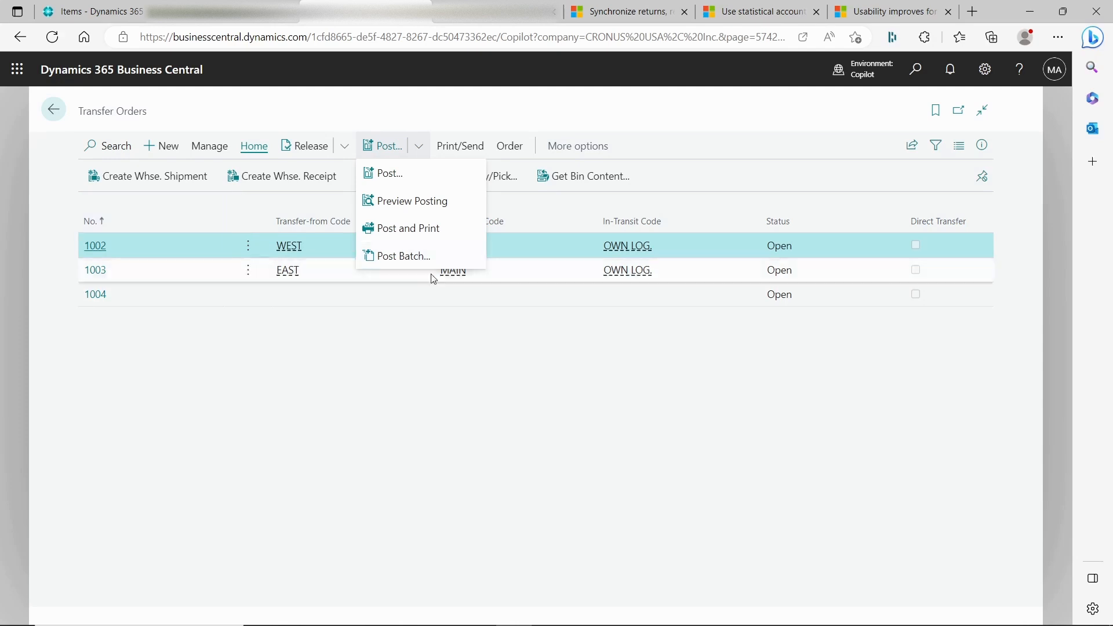
click(550, 447)
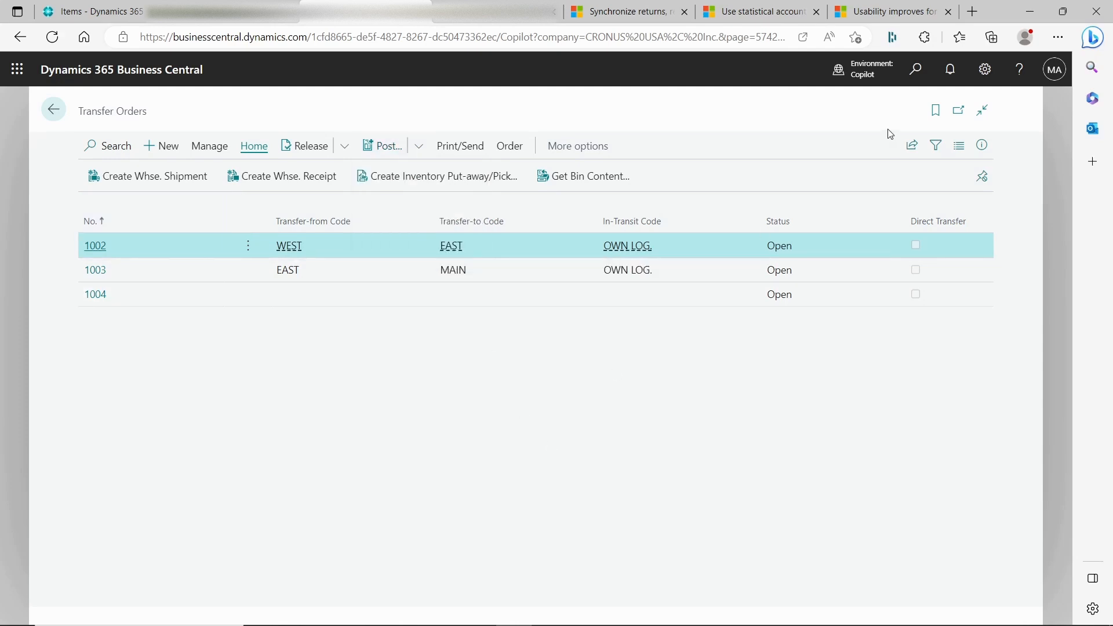
Step: Search for User Setup, open the page, and expand it to full width to examine its columns
click(916, 71)
text(user setup)
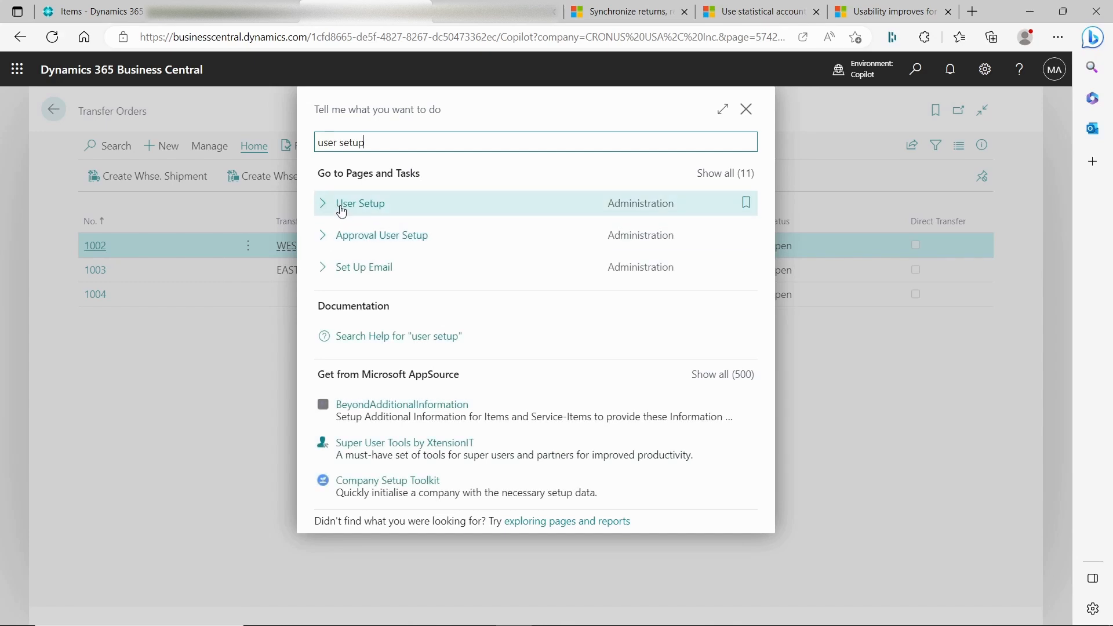
click(337, 208)
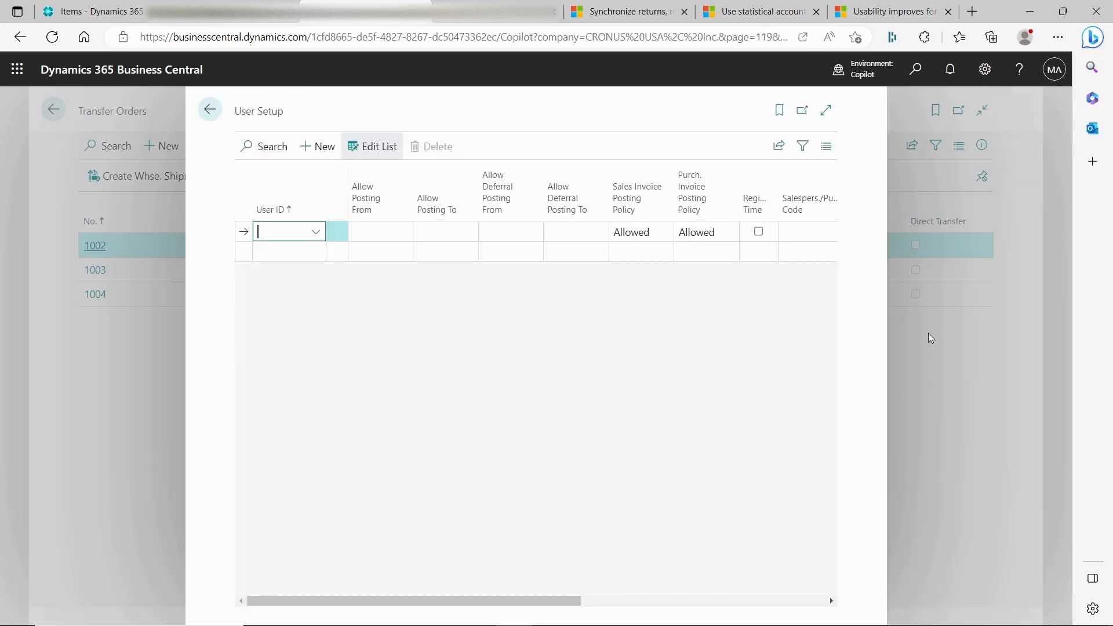
click(840, 105)
click(825, 110)
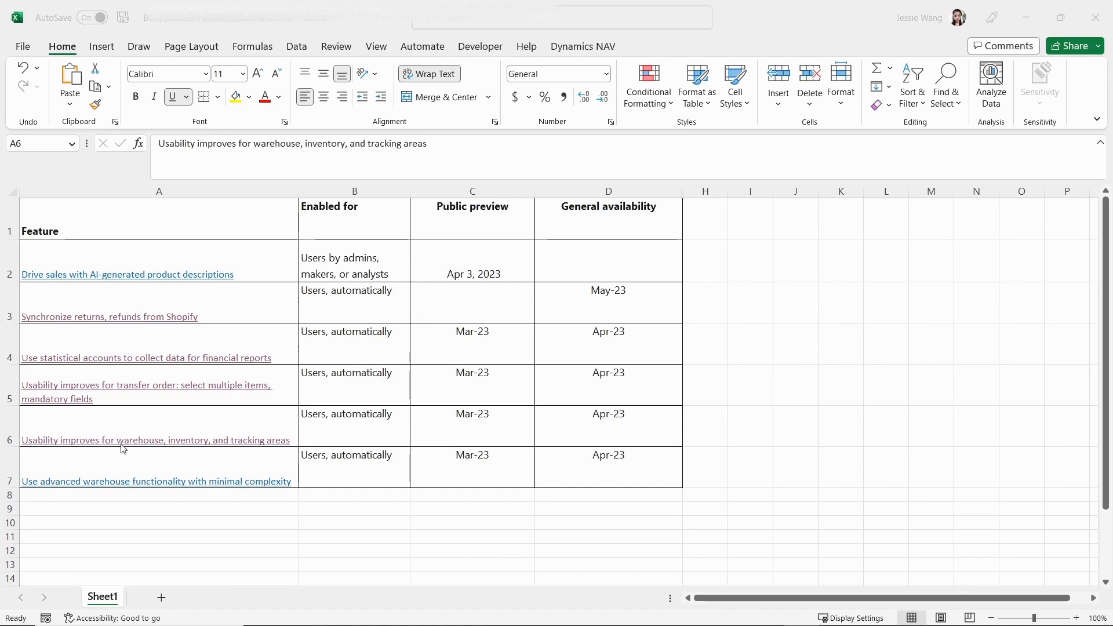
Step: From the Excel feature list, open the link in A6 on warehouse, inventory and tracking usability, and read about automatically releasing documents
click(273, 450)
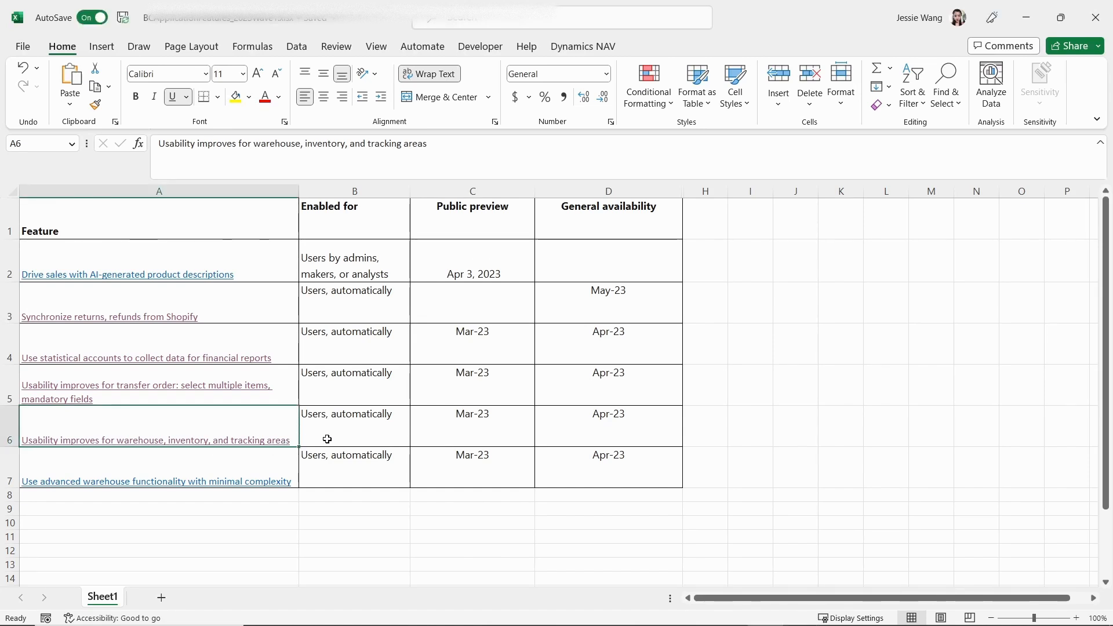
click(263, 441)
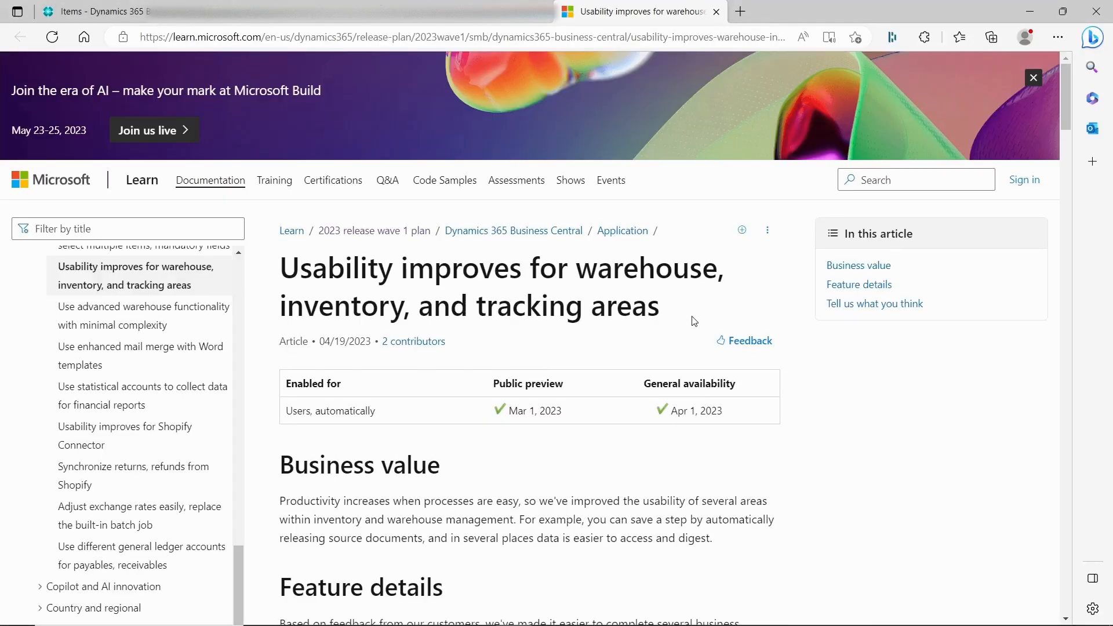
scroll(692, 318, down, 4)
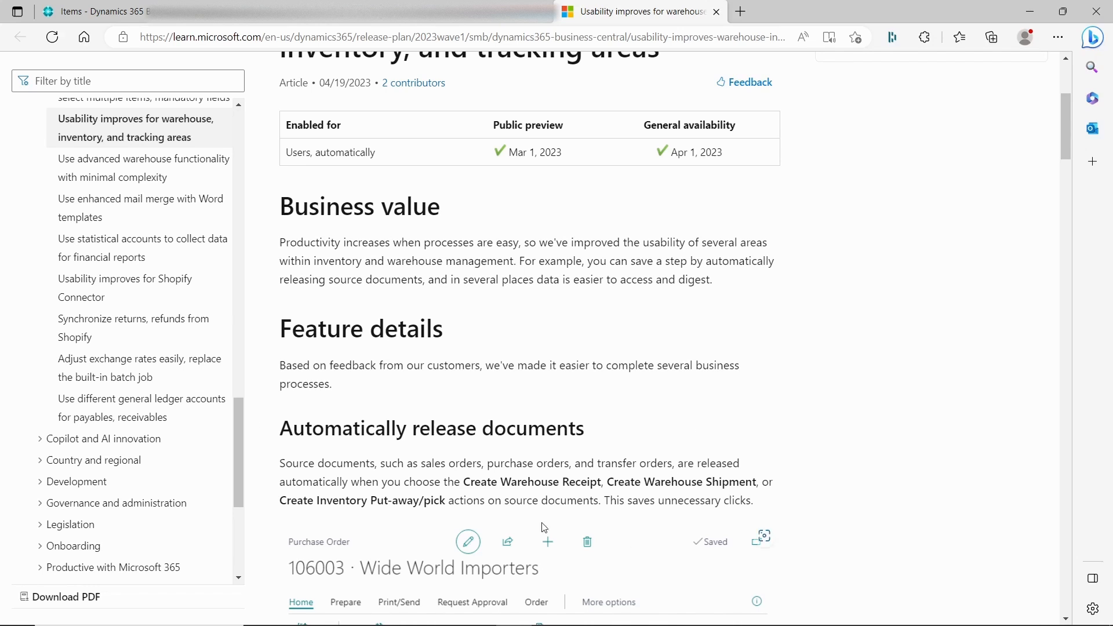
scroll(806, 404, down, 2)
scroll(804, 405, down, 1)
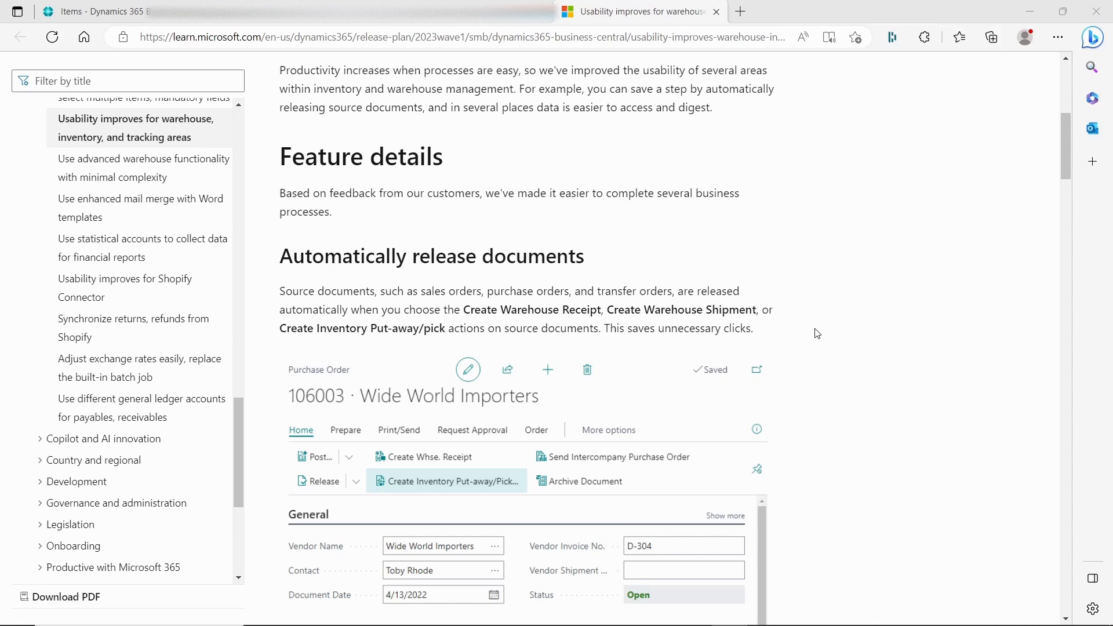
Step: Read the article's list of supported source documents and its Shipping Details FactBox section
scroll(817, 334, down, 3)
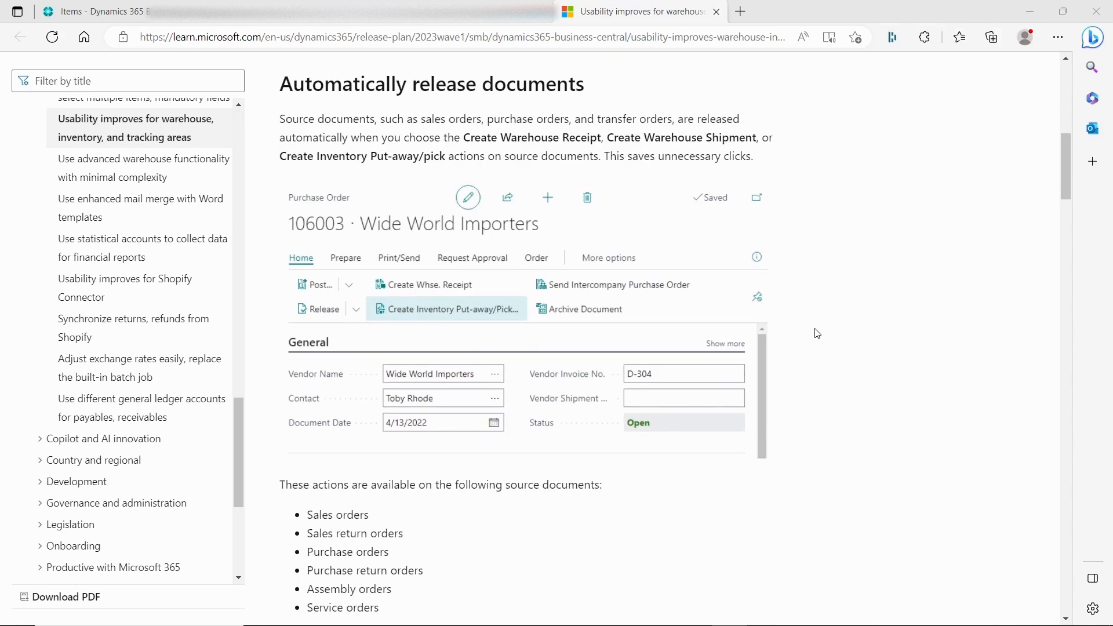
scroll(814, 332, down, 4)
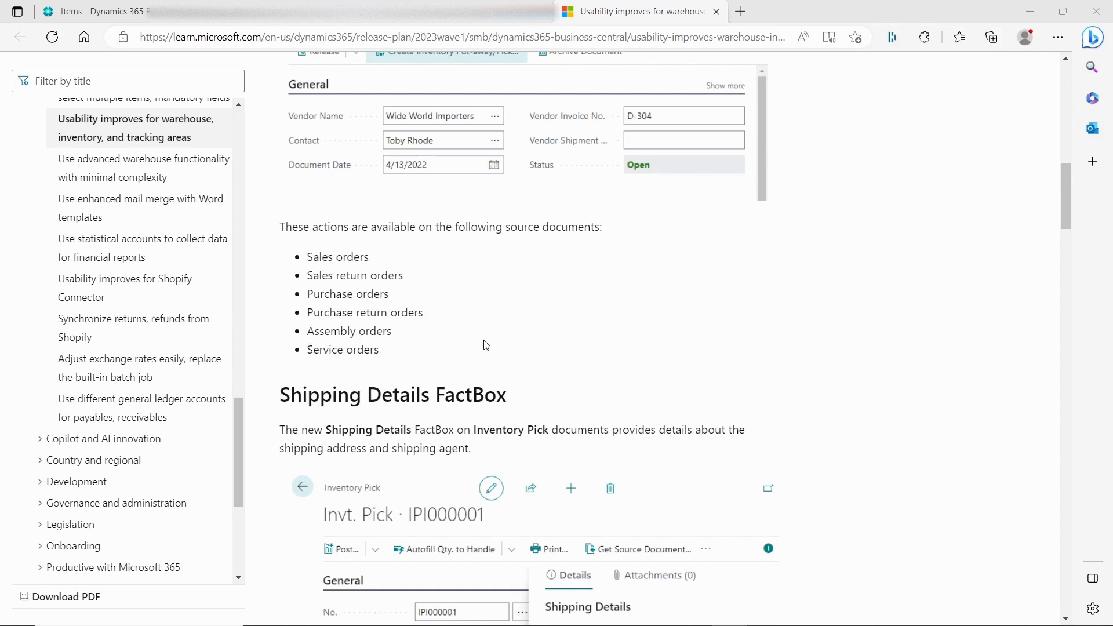
scroll(690, 331, down, 3)
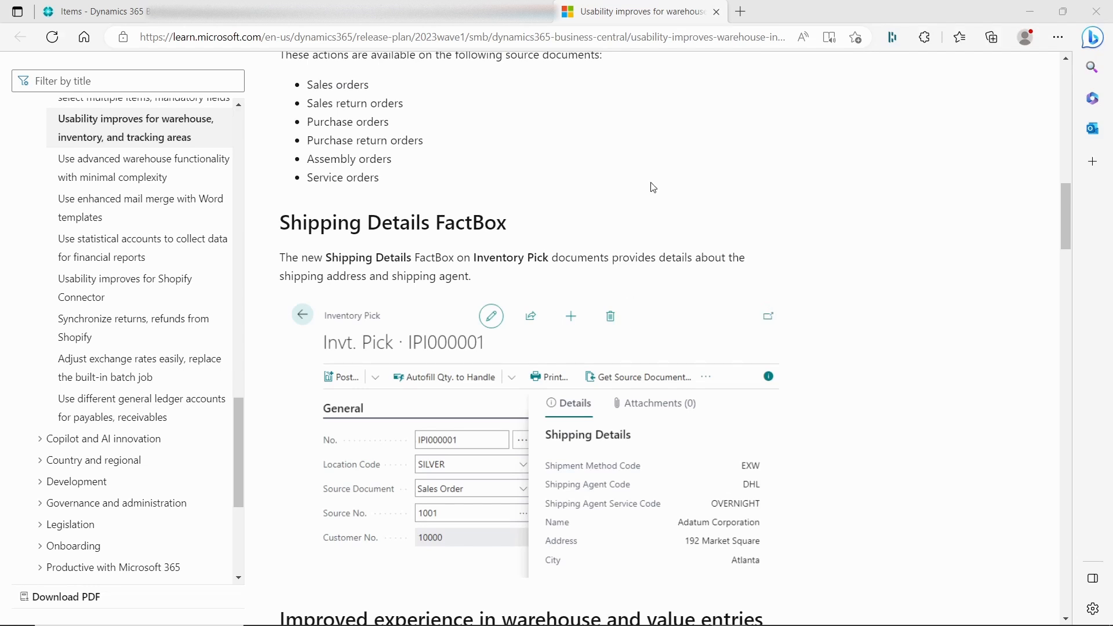
Step: Switch back to Business Central, search for inventory pick, and open the Inventory Picks list
click(143, 19)
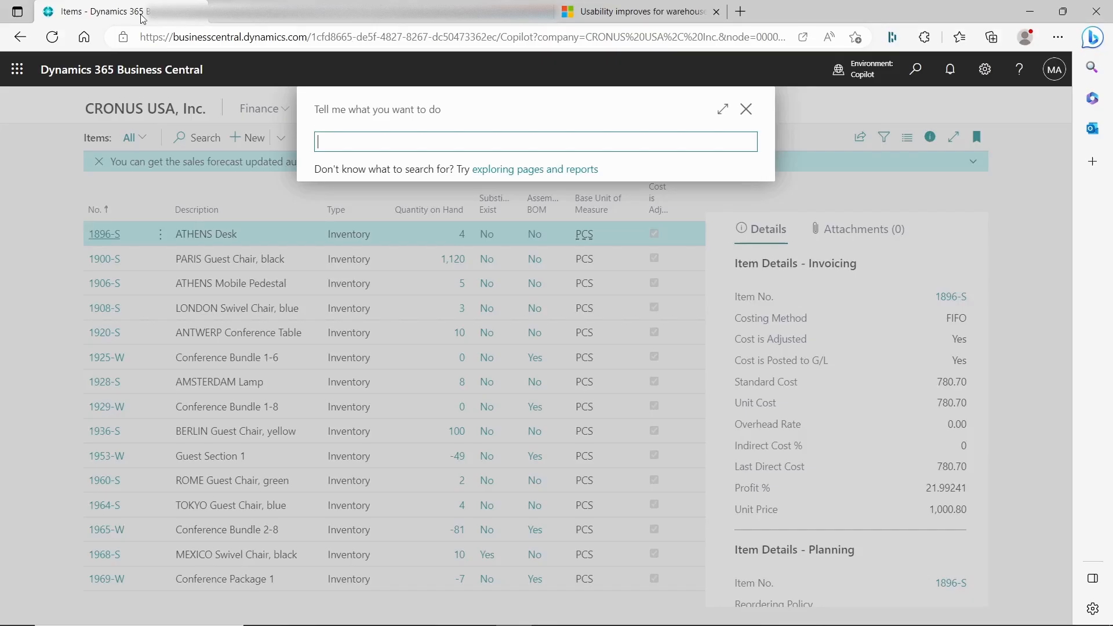
click(772, 103)
click(915, 73)
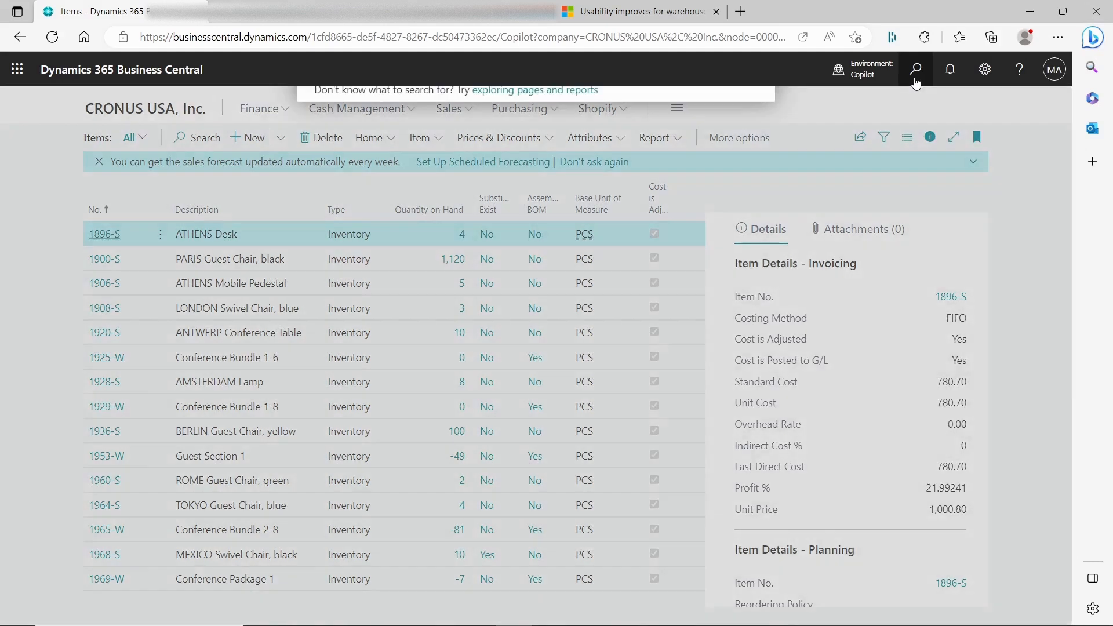
text(inventory pi)
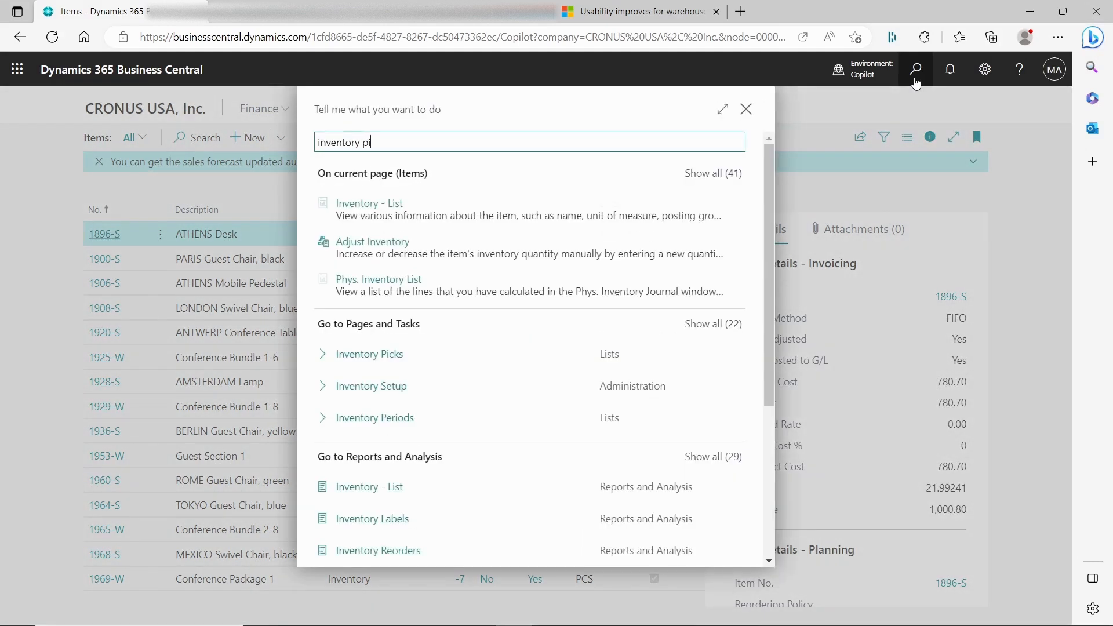
text(ck)
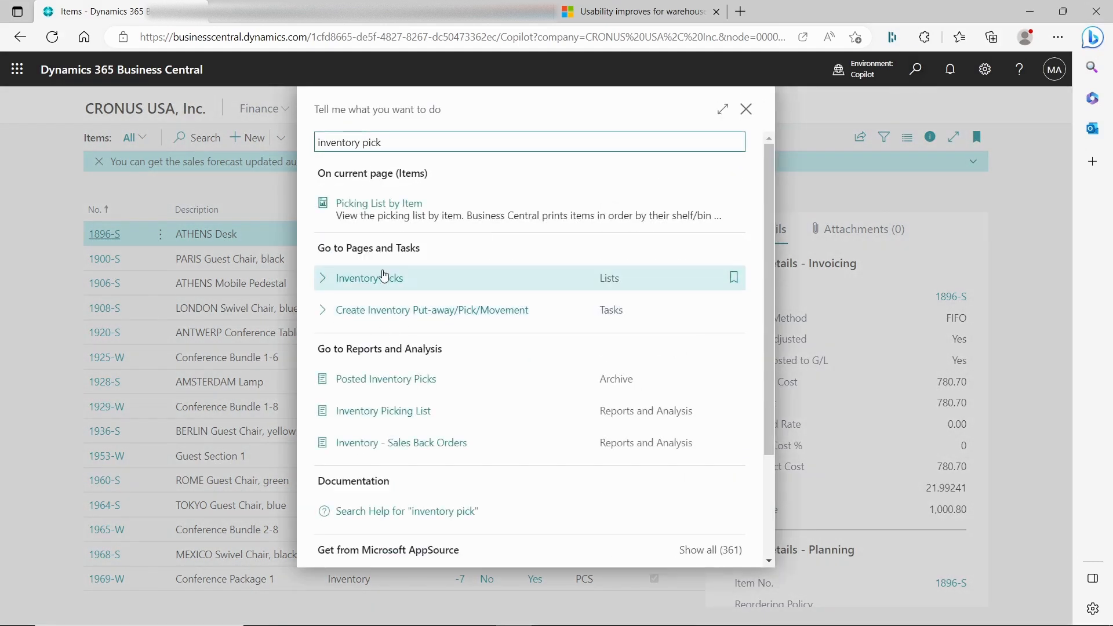
click(387, 278)
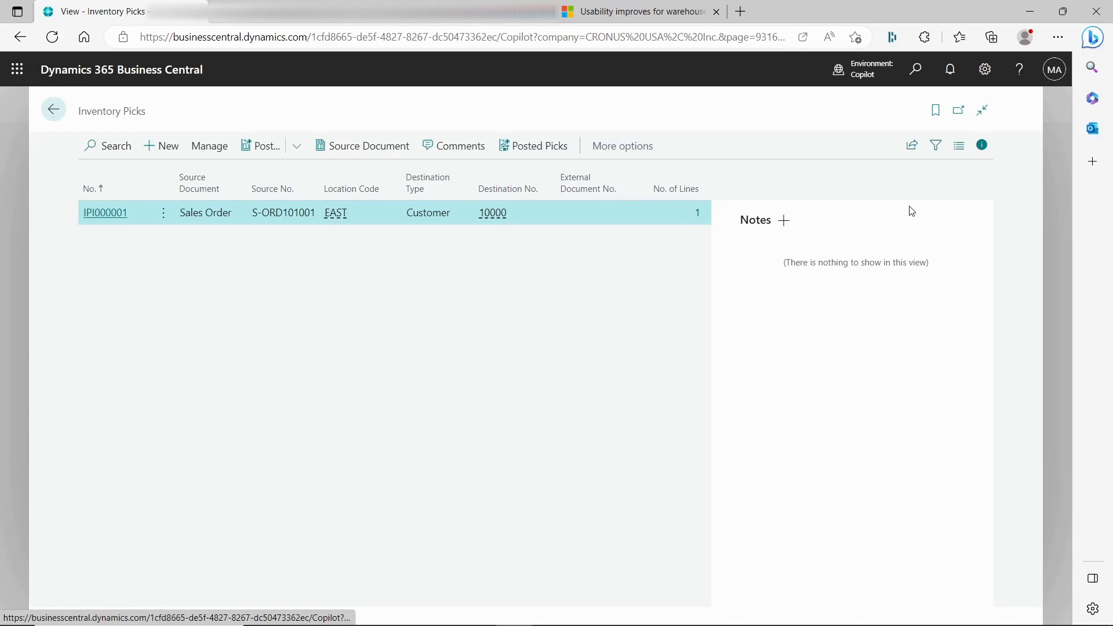
Step: Search for item ledger entries, open the Item Ledger Entries page to view its sorting, and return to the Items list
click(87, 222)
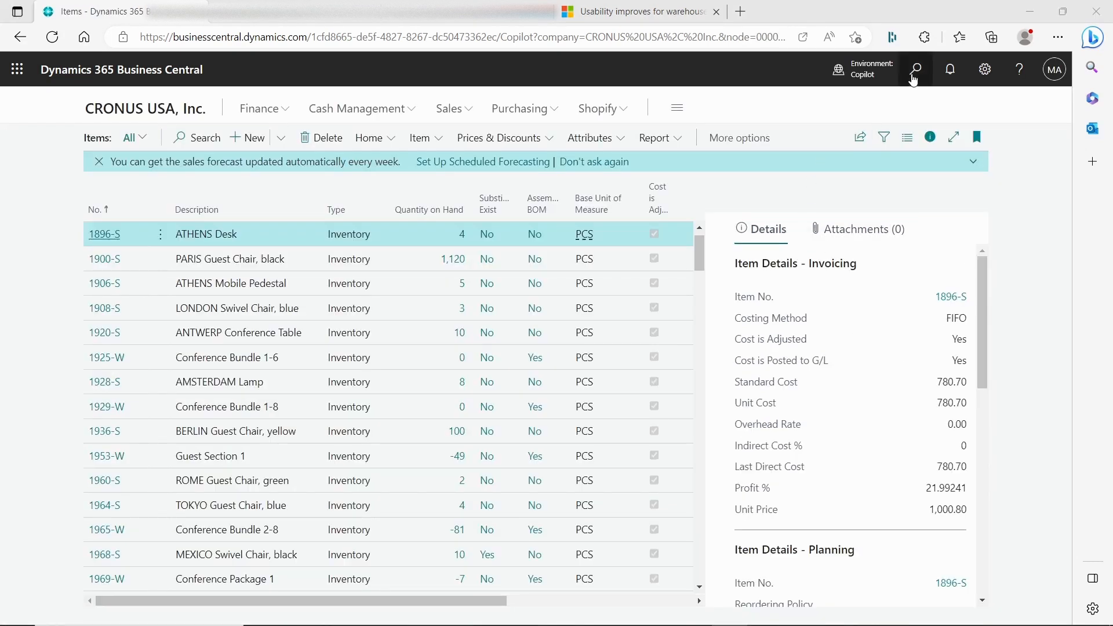
key(alt+q)
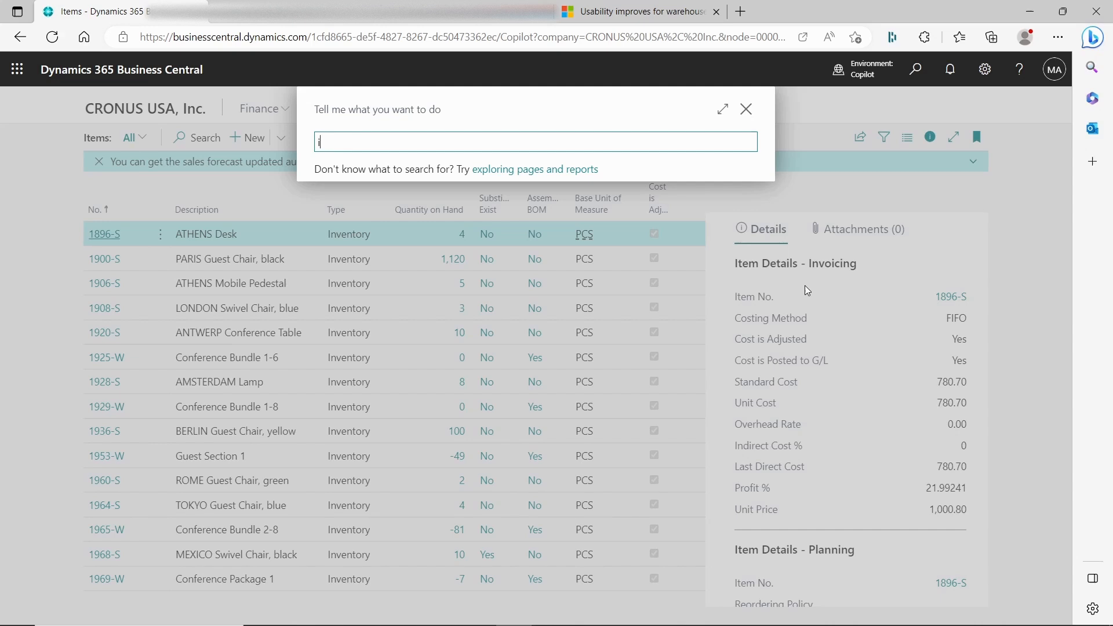
text(tem ledger e)
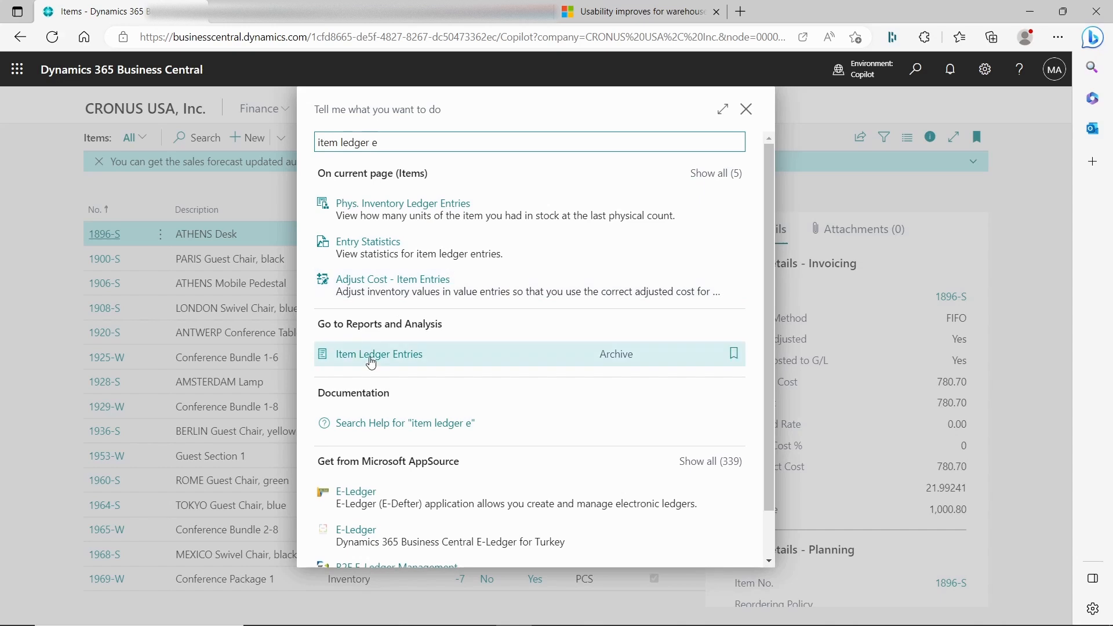
click(371, 362)
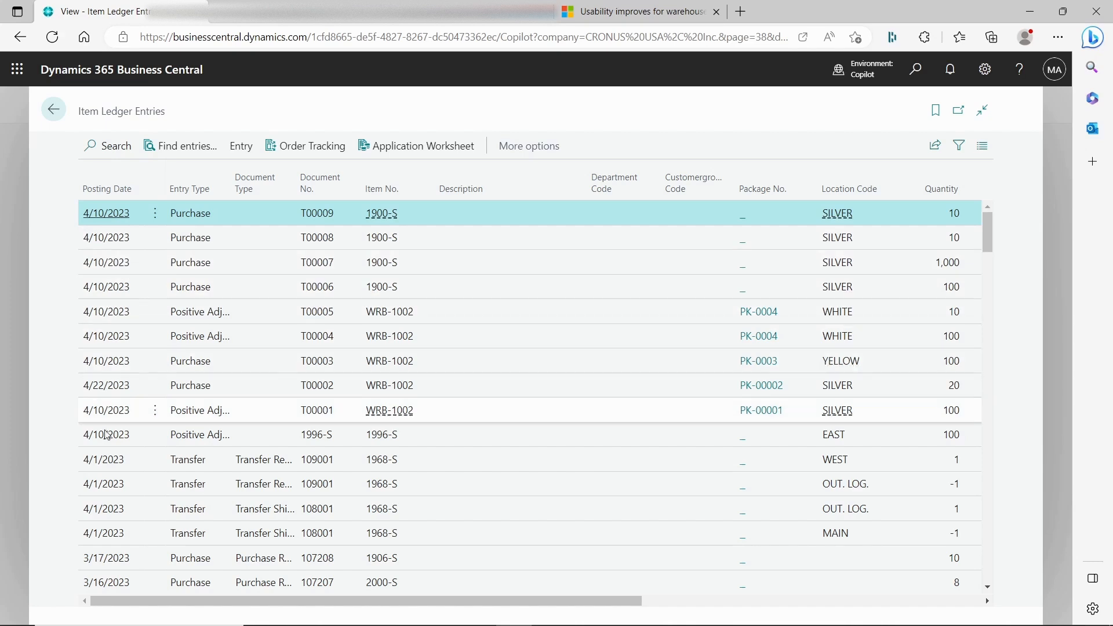
click(54, 110)
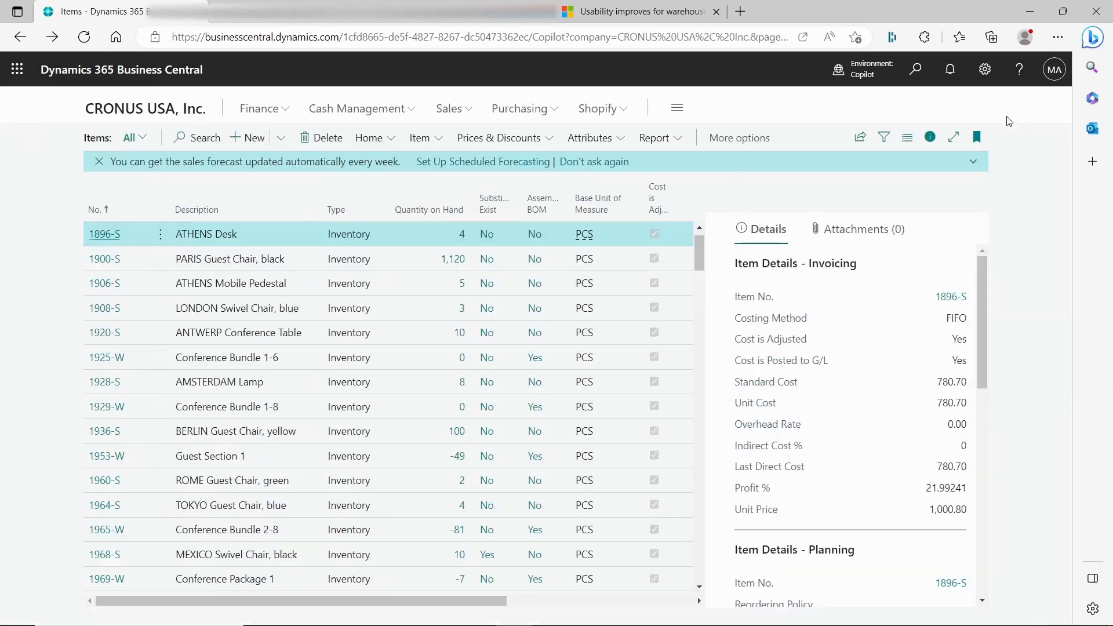
Step: Search for warehouse entries and open the Warehouse Entries page from the reports and analysis results
click(915, 69)
text(wa)
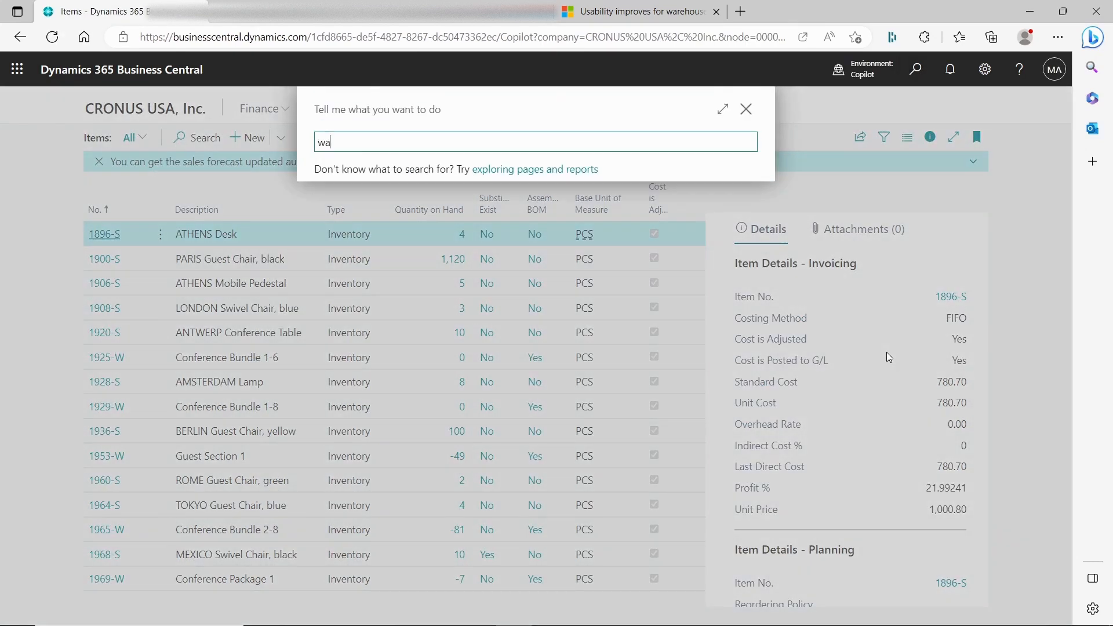
text(rehouse en)
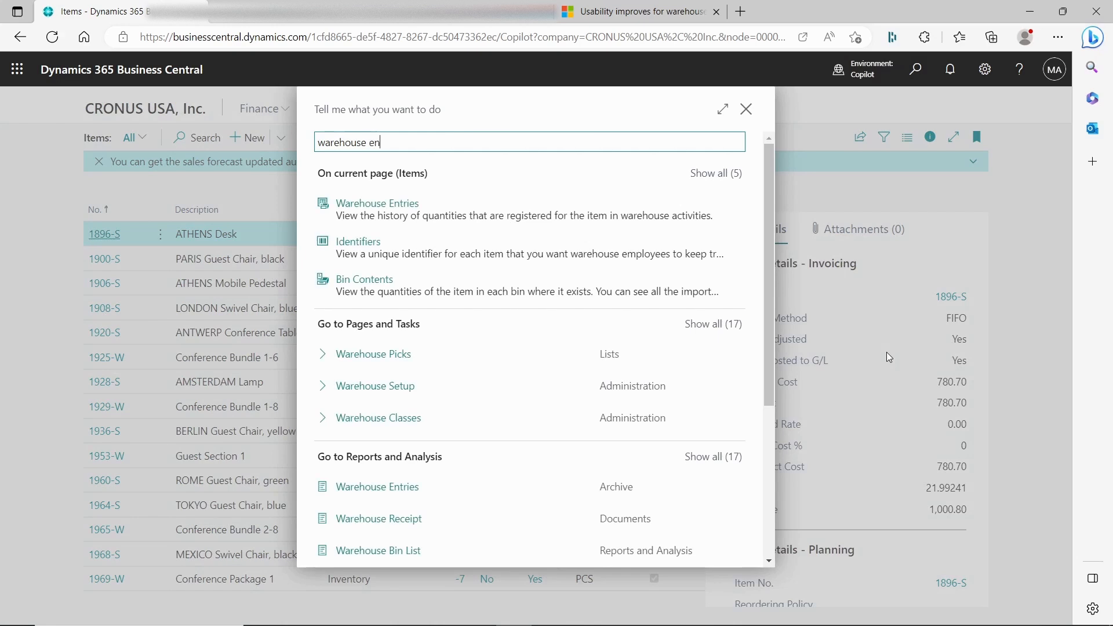
text(trie)
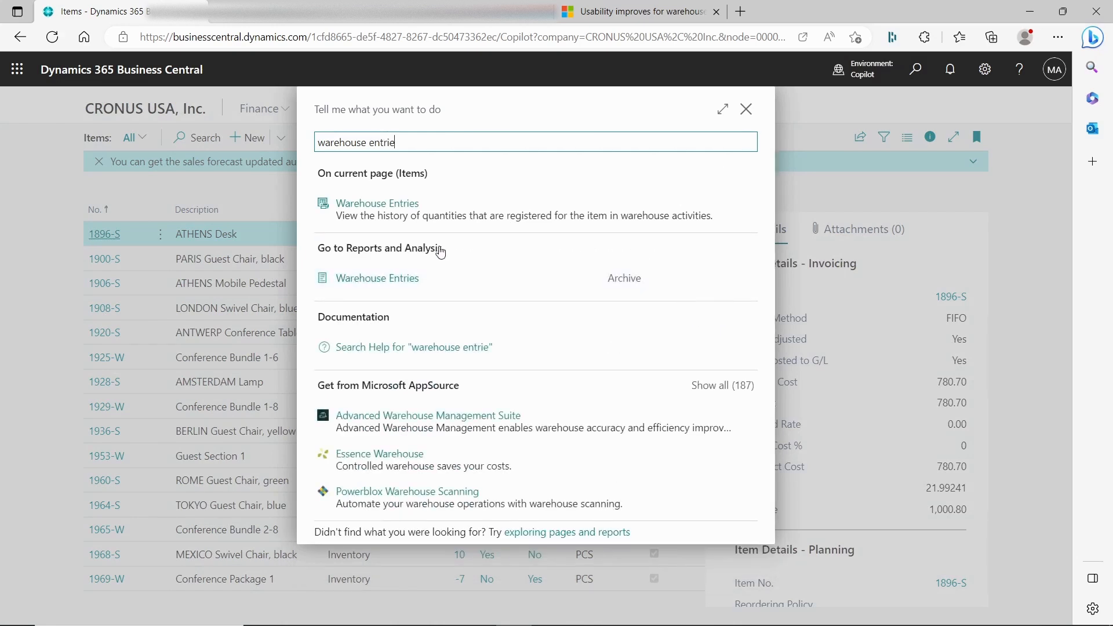
click(400, 283)
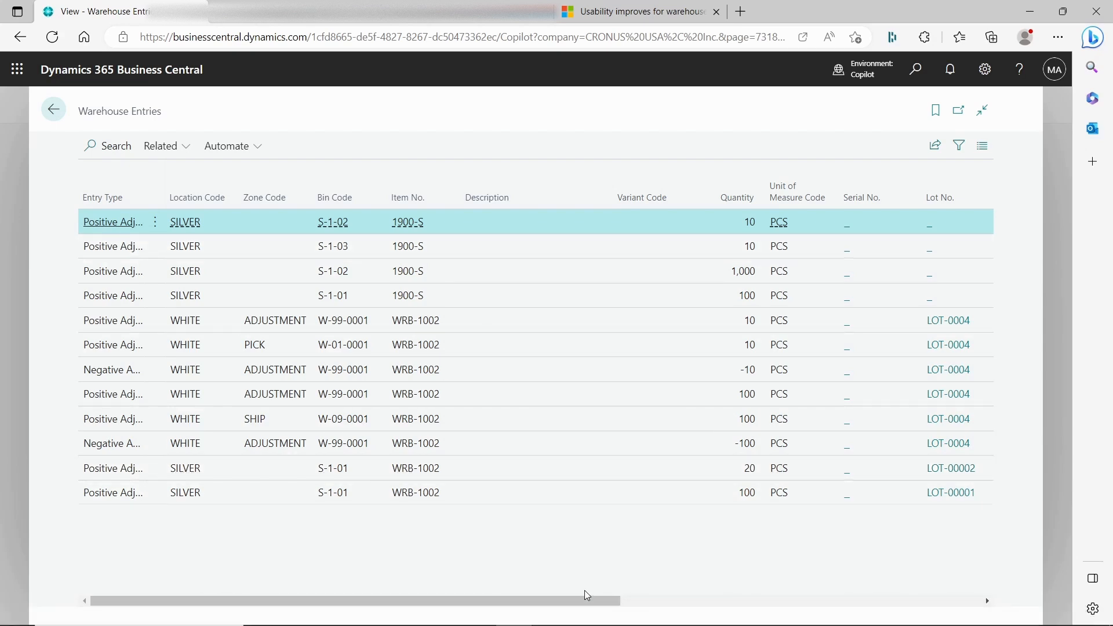
Step: Select the warehouse entry with lot LOT-00002 and examine its registering date and entry number columns
drag(585, 596, 221, 602)
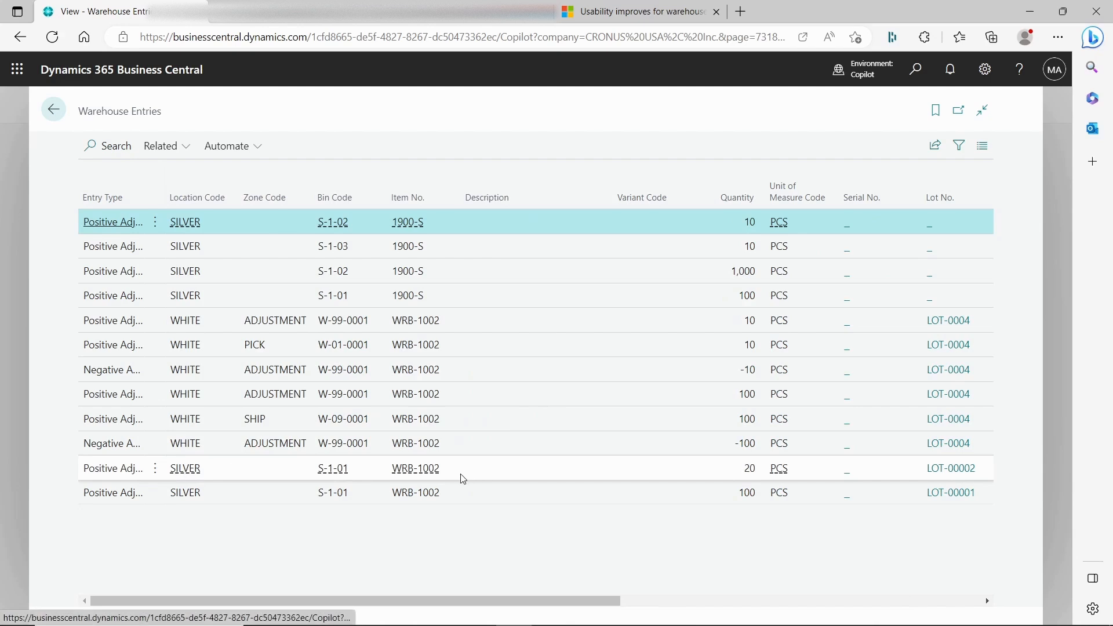
click(219, 472)
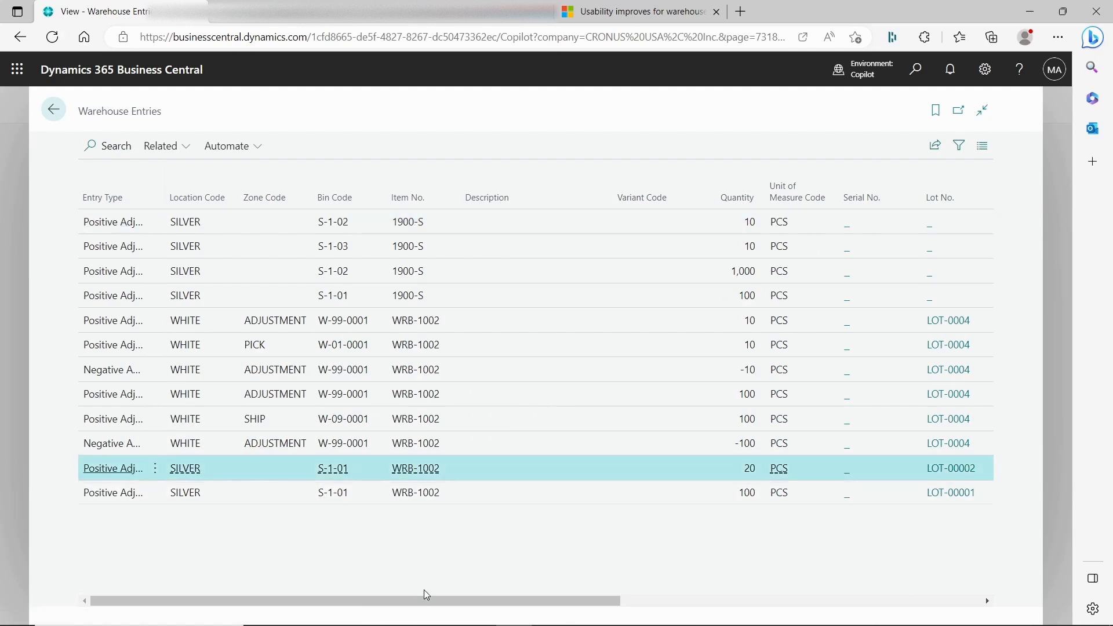
drag(509, 603, 947, 576)
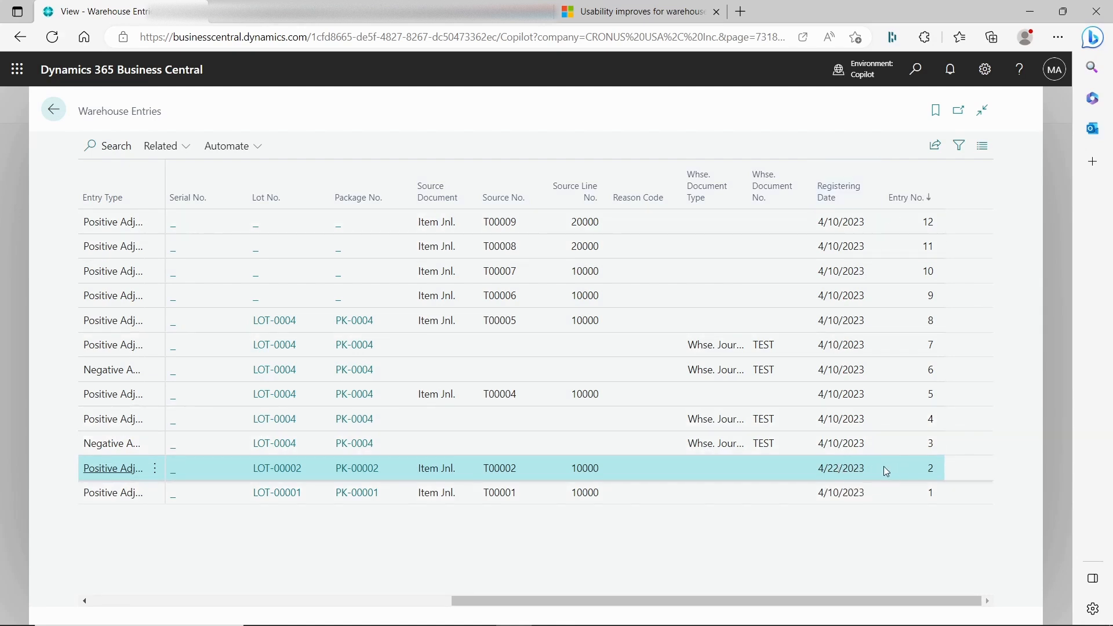
Step: Search for value entries and open the Value Entries page
click(915, 69)
text(value entr)
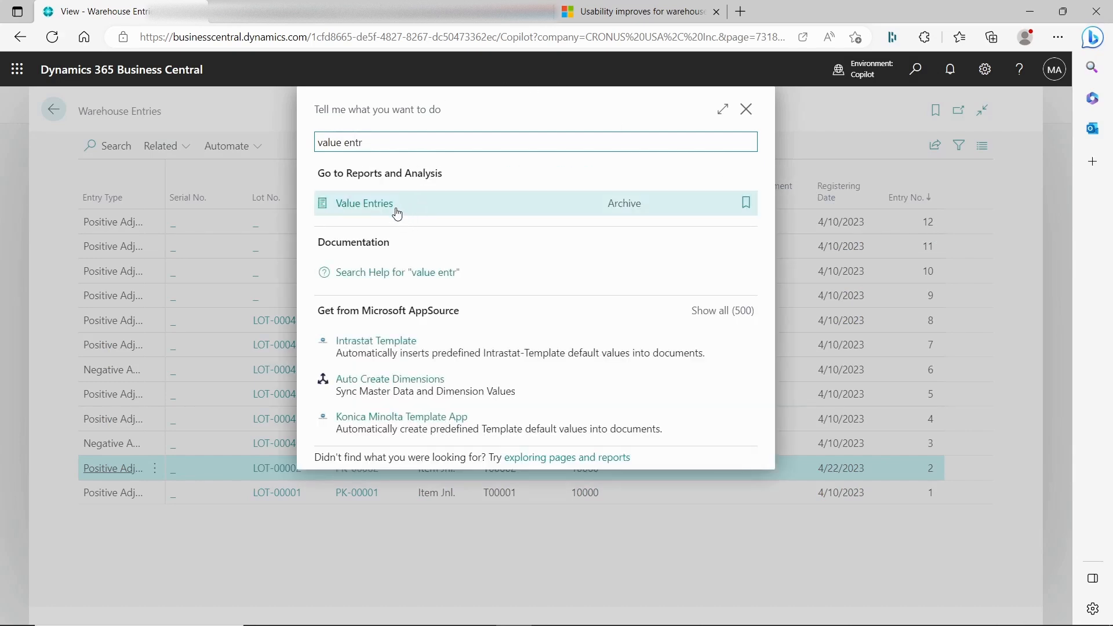
click(395, 207)
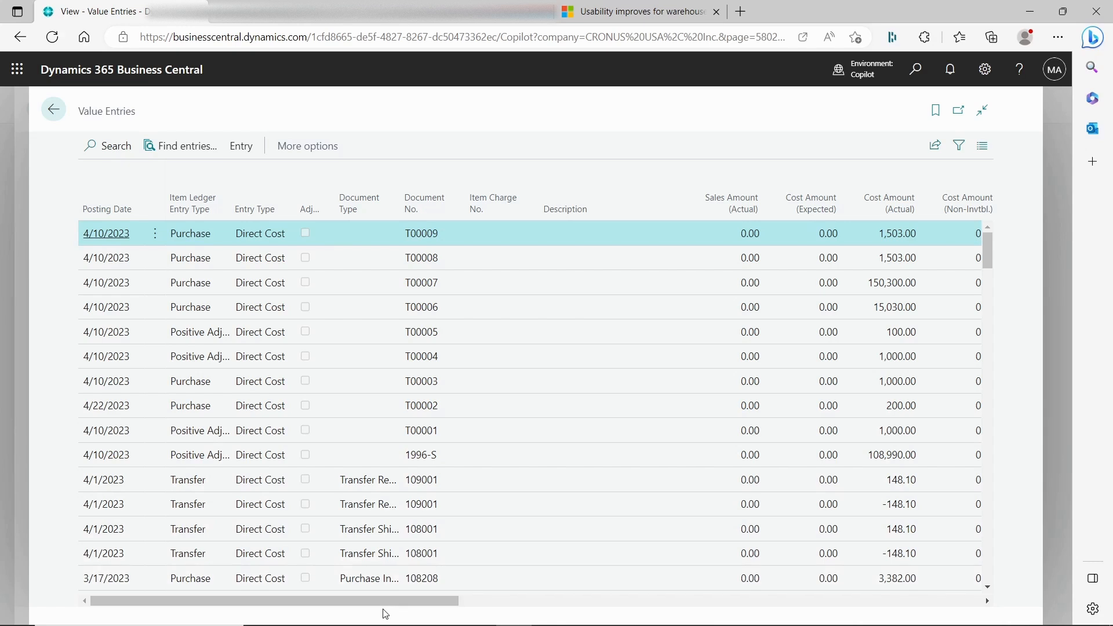
Step: Examine the Value Entries list, including the T00002 purchase entry, its quantity, unit cost and item columns, and the older posting dates
drag(385, 609, 777, 578)
click(155, 396)
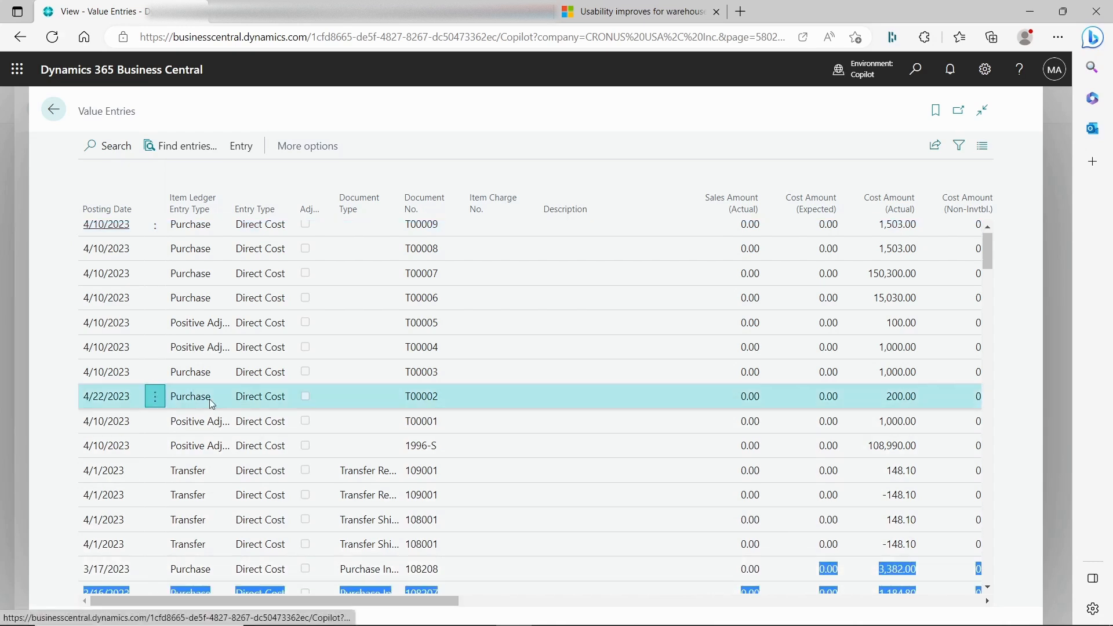
click(530, 387)
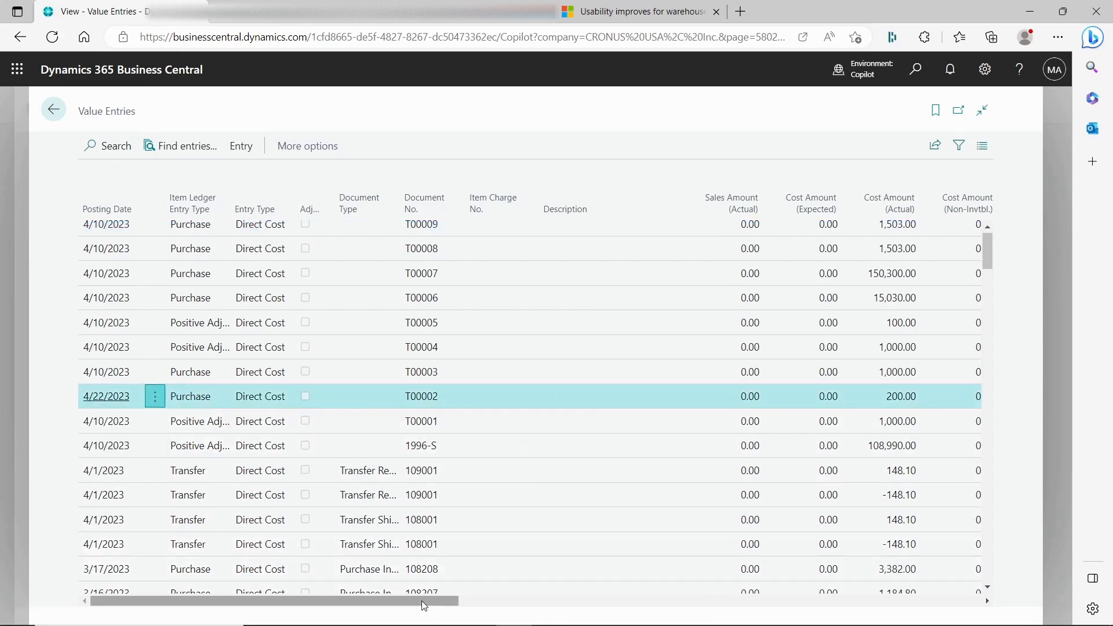
drag(422, 607, 870, 586)
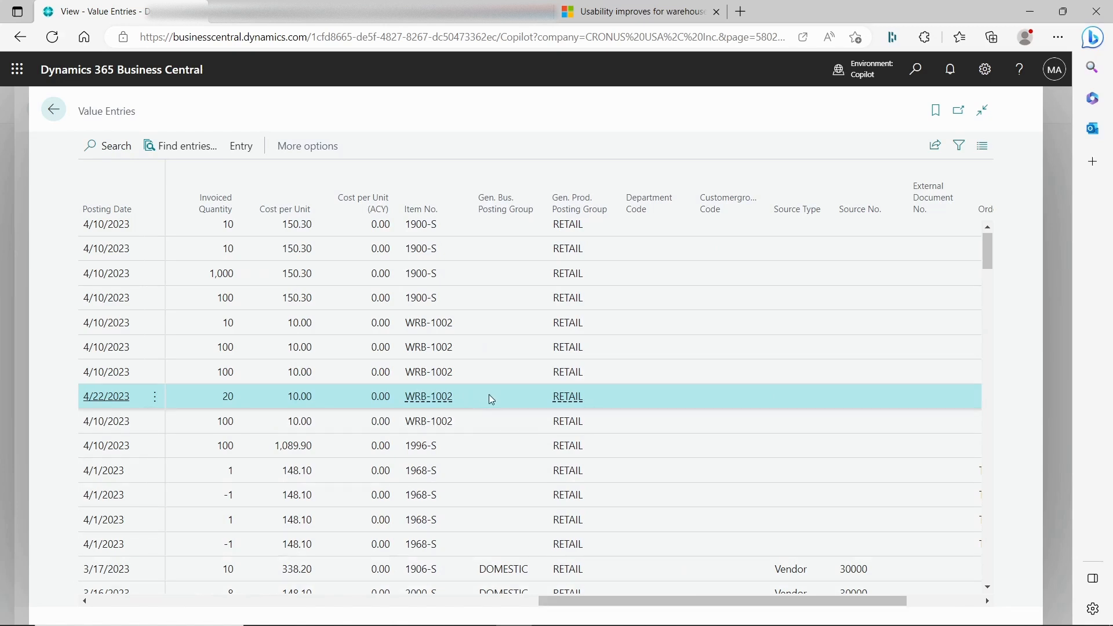
drag(596, 603, 114, 606)
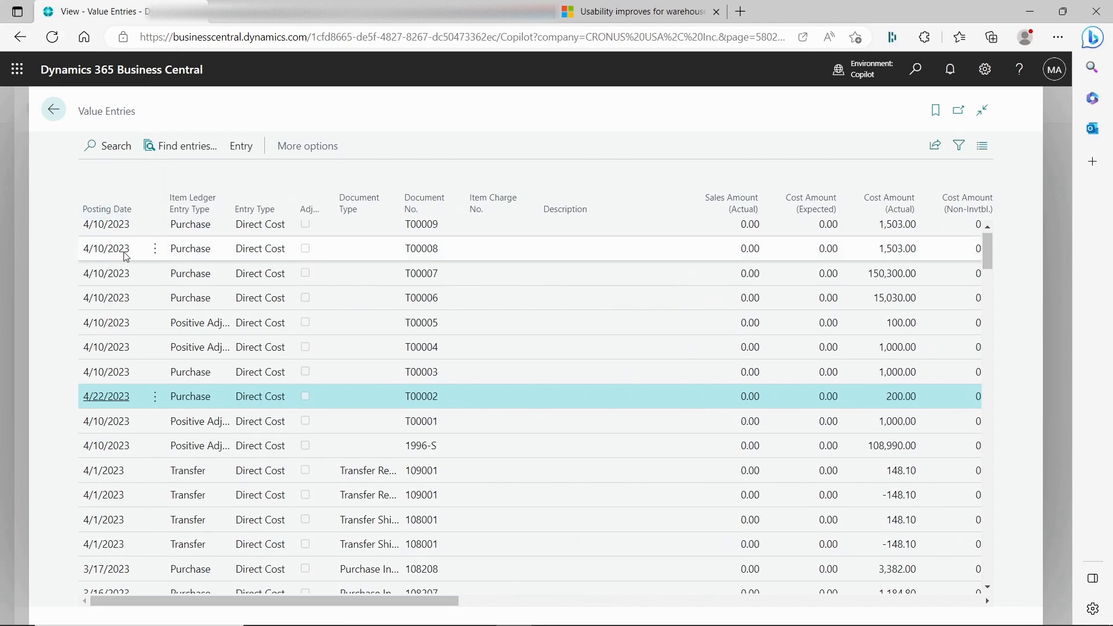
scroll(113, 259, up, 1)
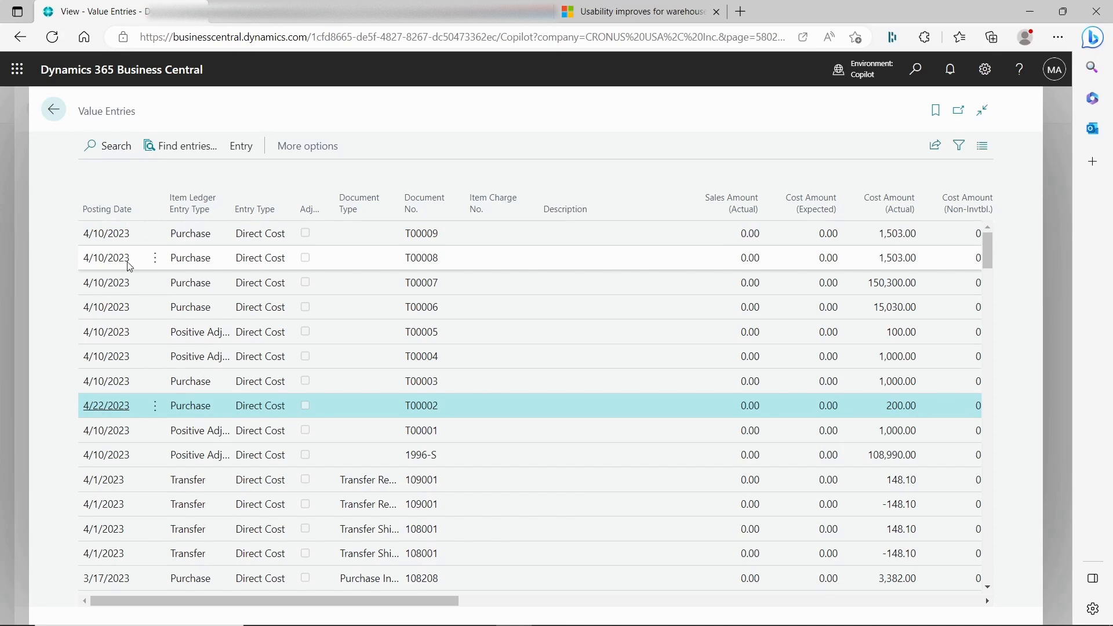
scroll(133, 560, down, 10)
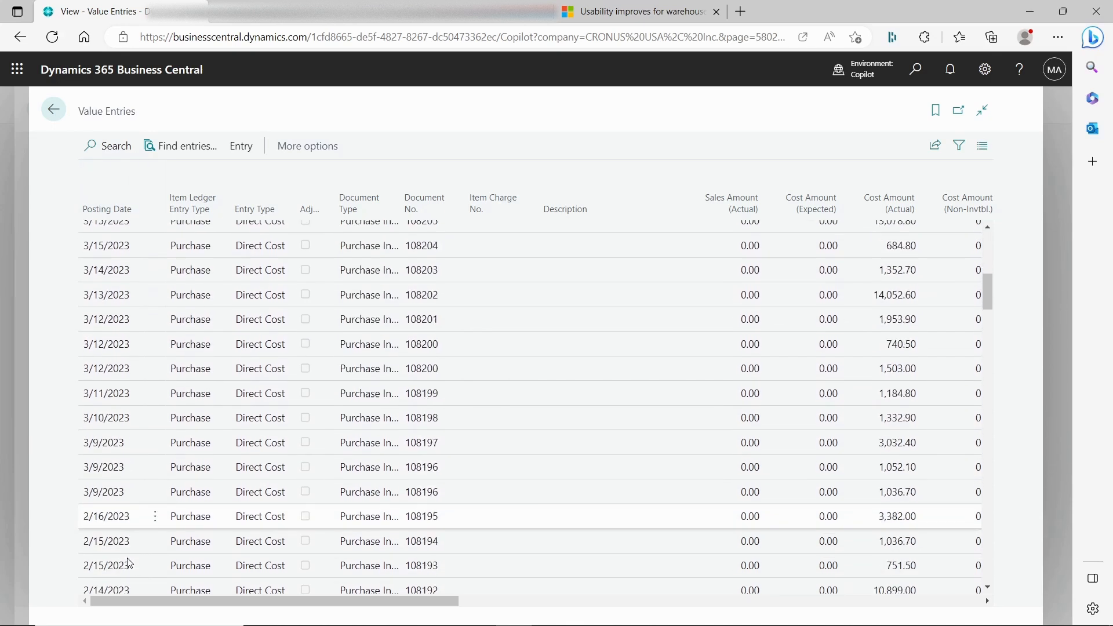
scroll(139, 567, down, 5)
scroll(149, 534, up, 2)
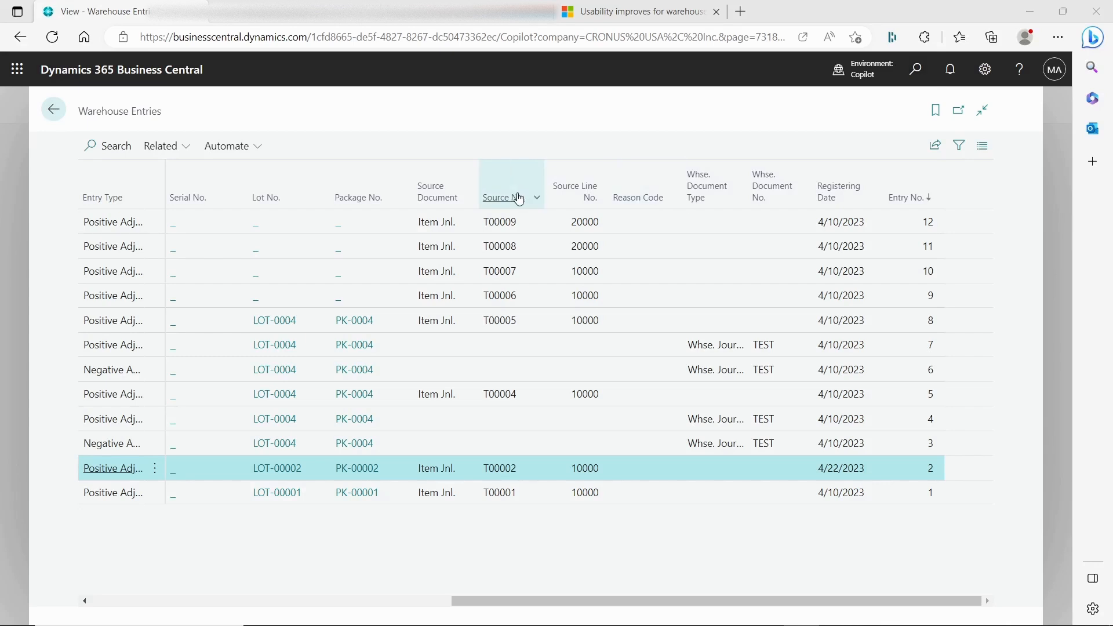
Step: Review the Warehouse Entries columns and view the lot information list for LOT-0004 from the T00005 entry
drag(575, 605, 82, 510)
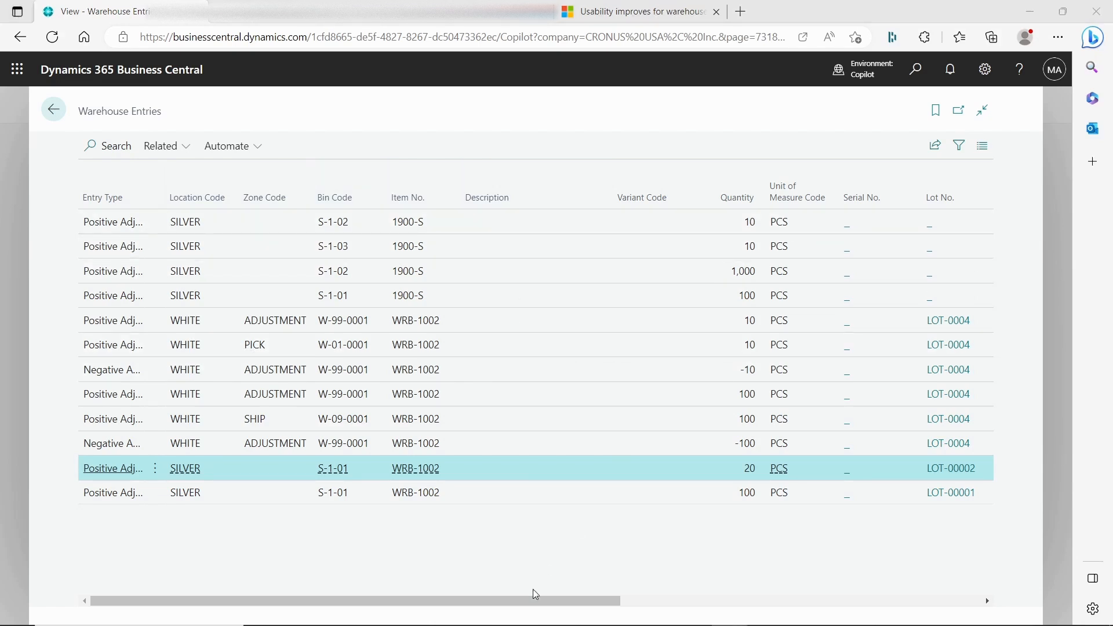
drag(530, 601, 735, 601)
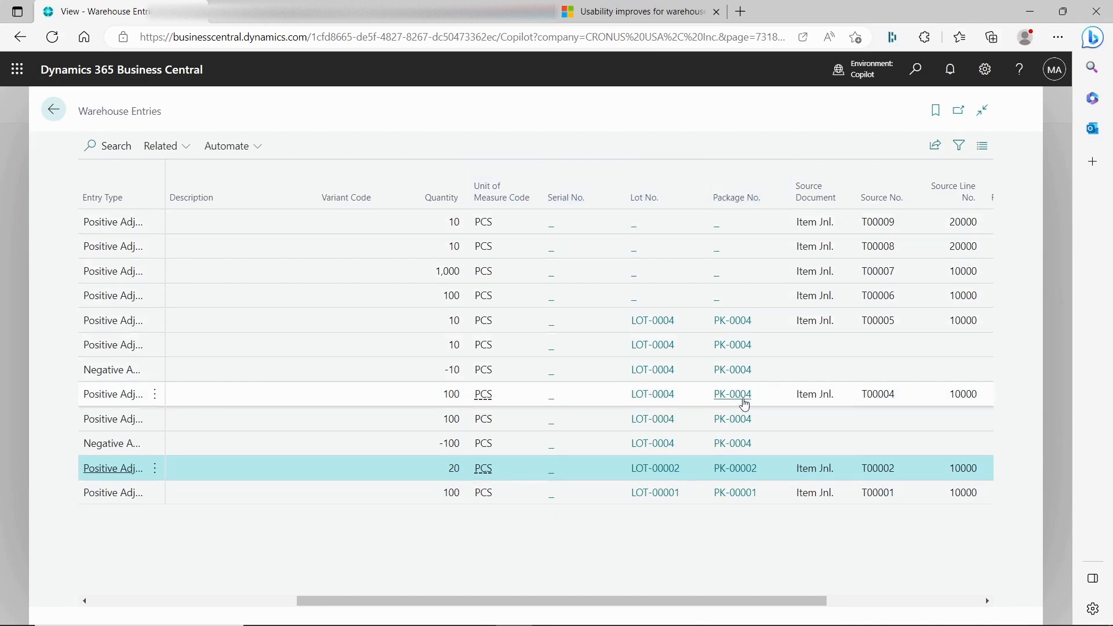
click(657, 322)
click(657, 321)
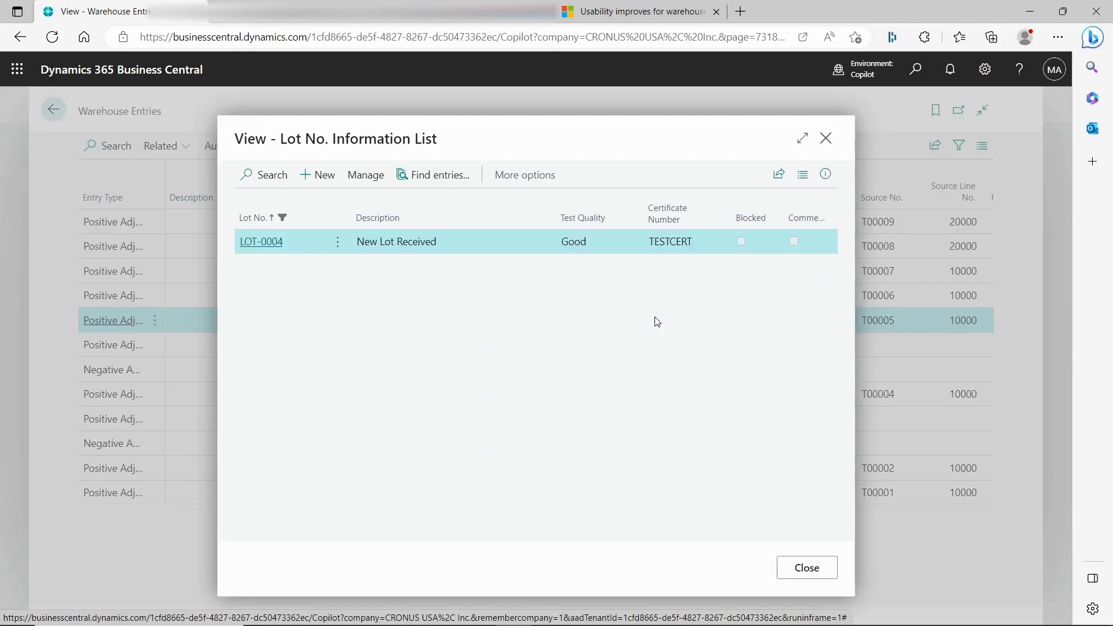
click(825, 138)
Step: View the package information list and the Package No. Information Card for PK-0004 from the T00005 warehouse entry
click(732, 320)
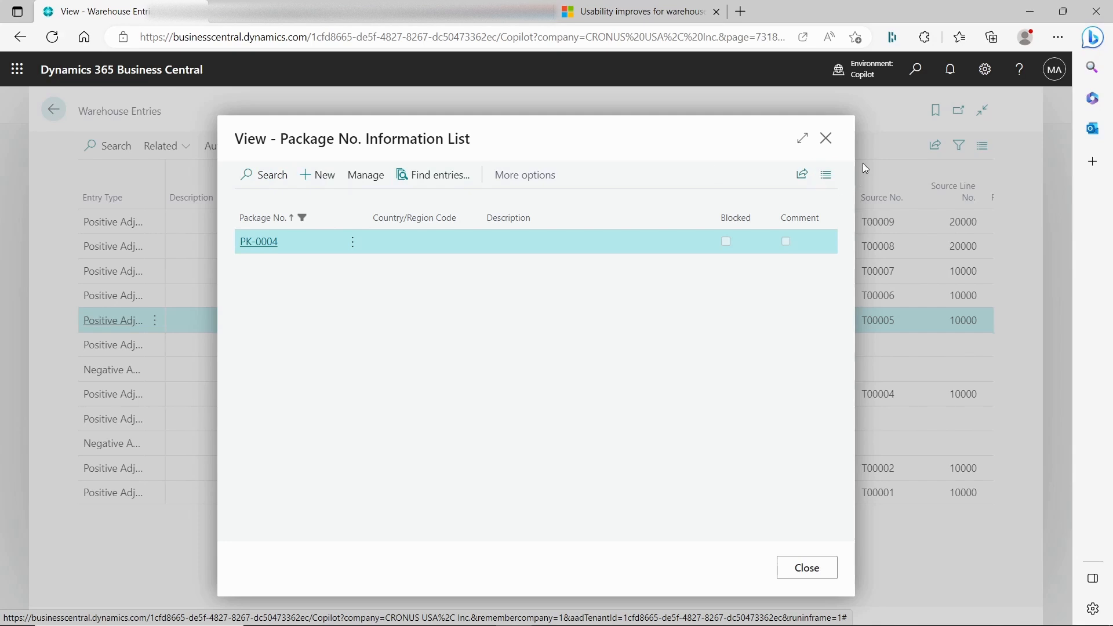
click(826, 138)
click(188, 149)
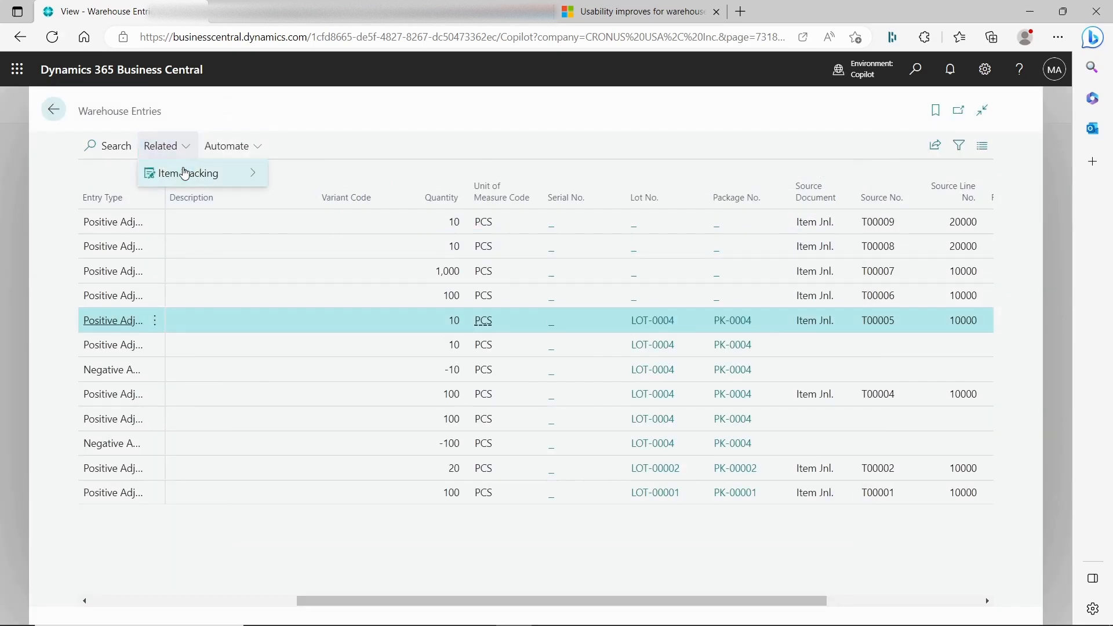
mouse_move(188, 172)
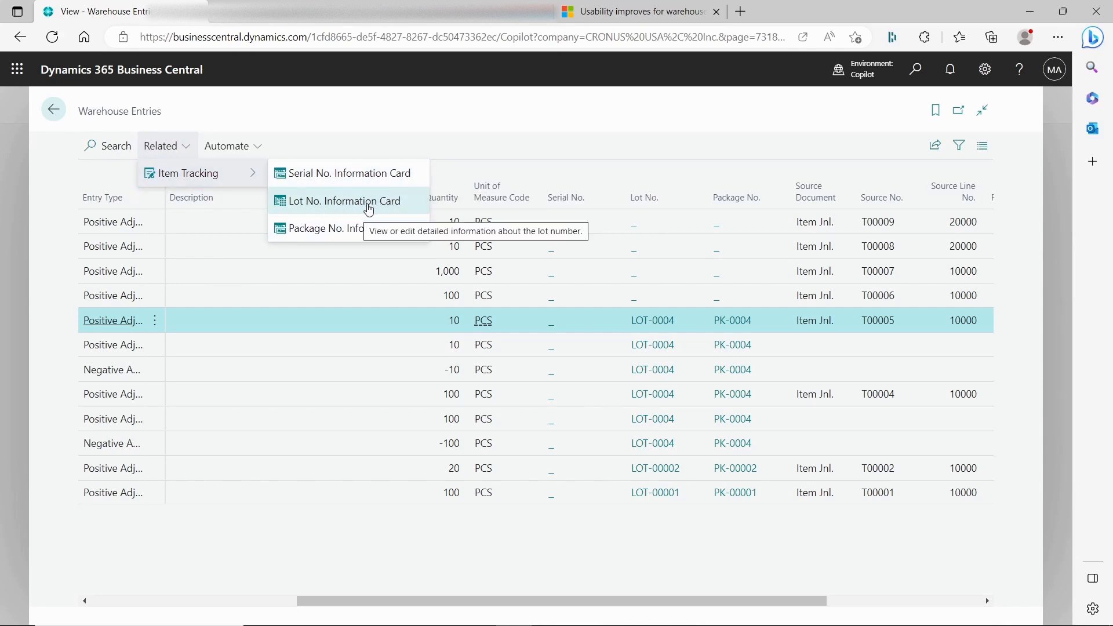
click(314, 232)
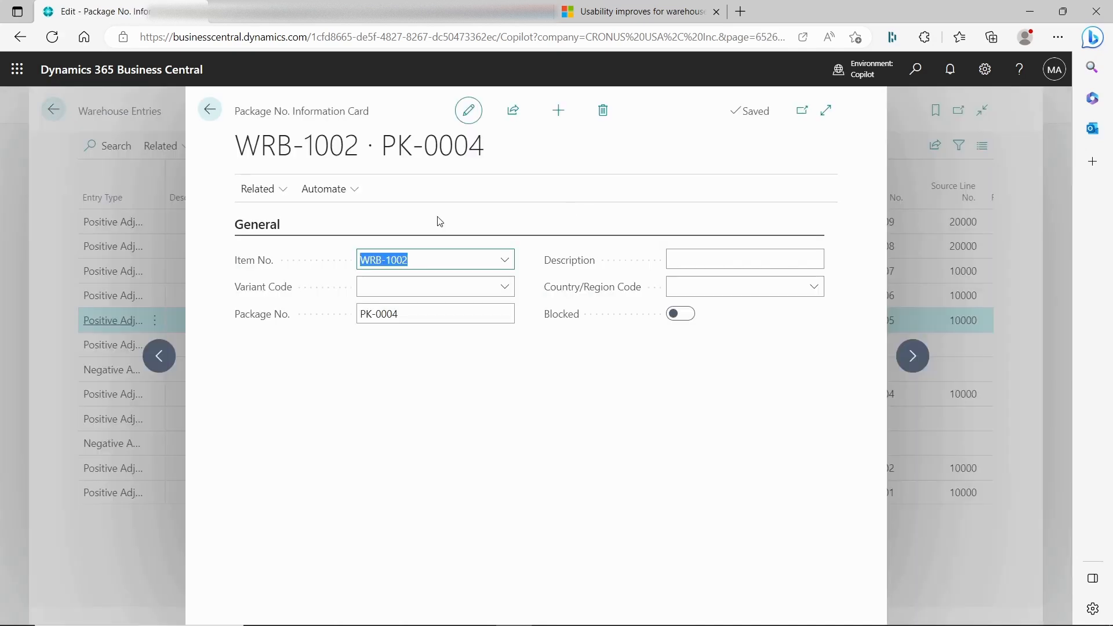
click(208, 113)
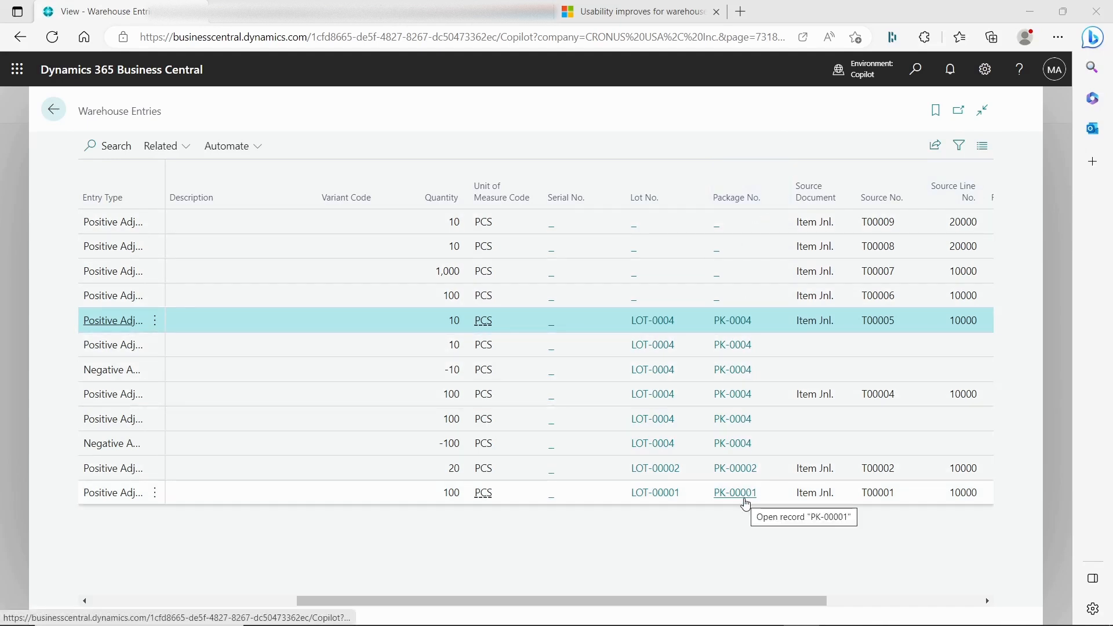
Step: Find Feature Management and check the feature update for tracking by package number in the reservation and tracking system
click(916, 69)
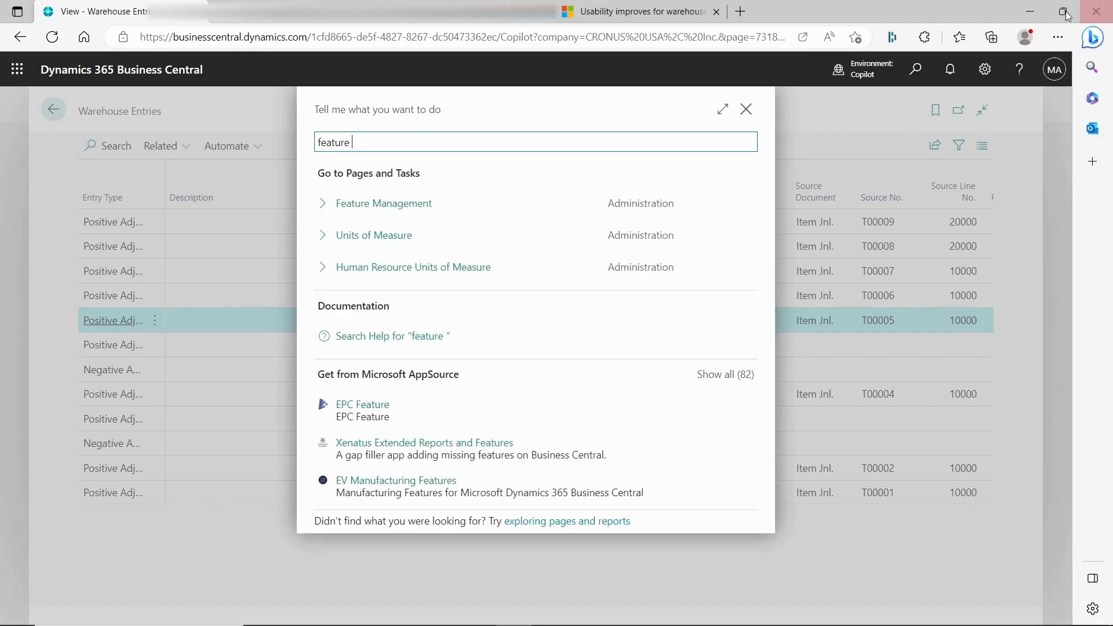
click(380, 203)
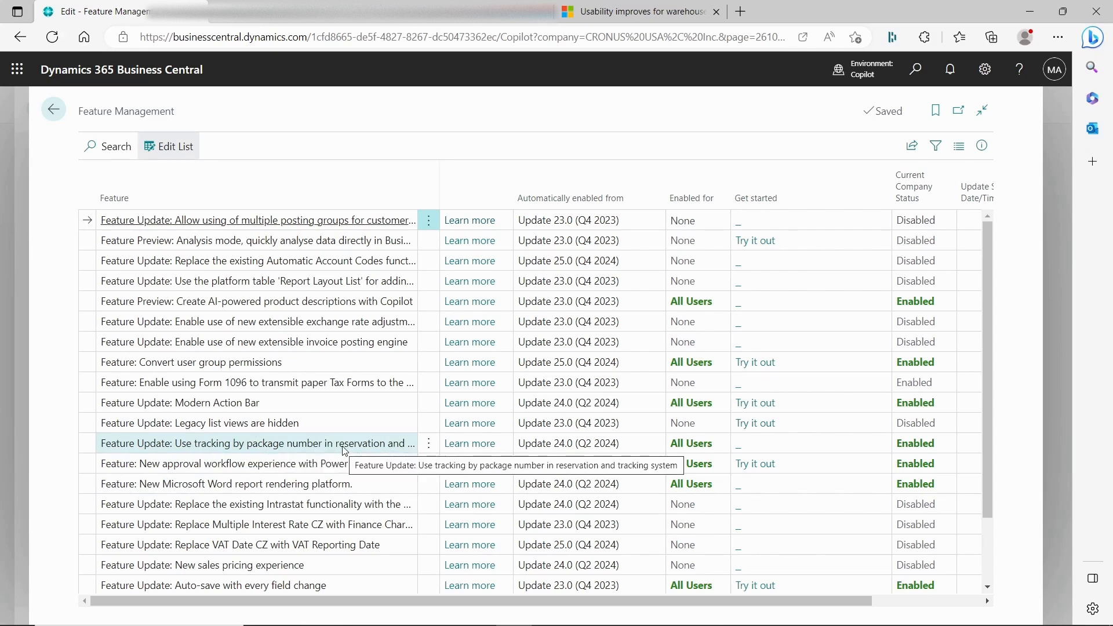
click(58, 110)
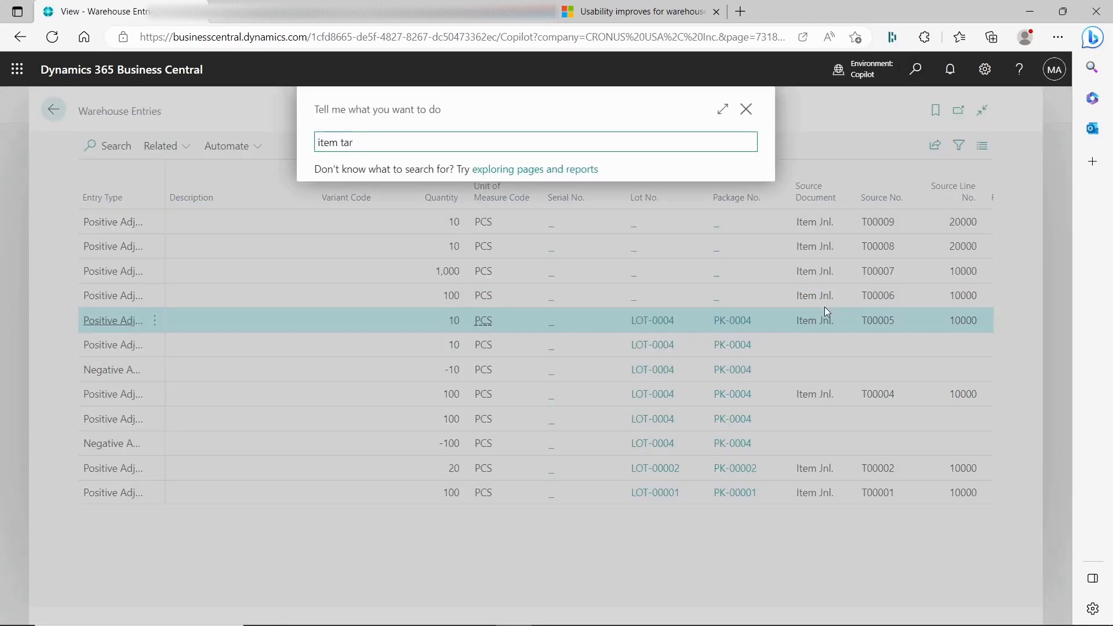
Step: Look up Item Tracking Codes and inspect the Package Tracking settings of the LOTALLEXP code
text(cking)
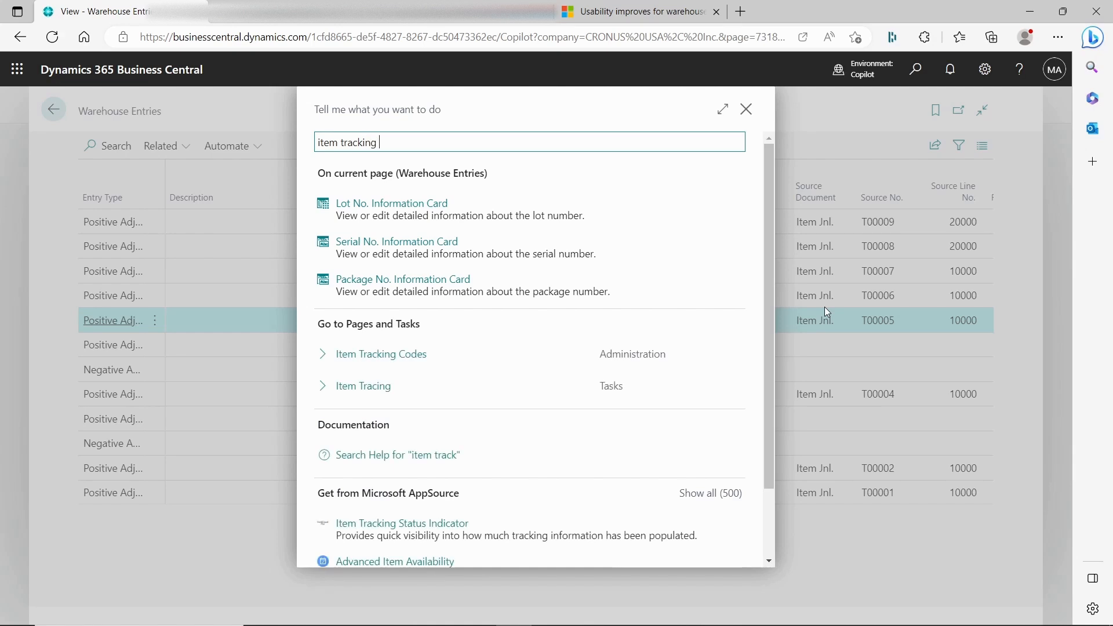
click(412, 354)
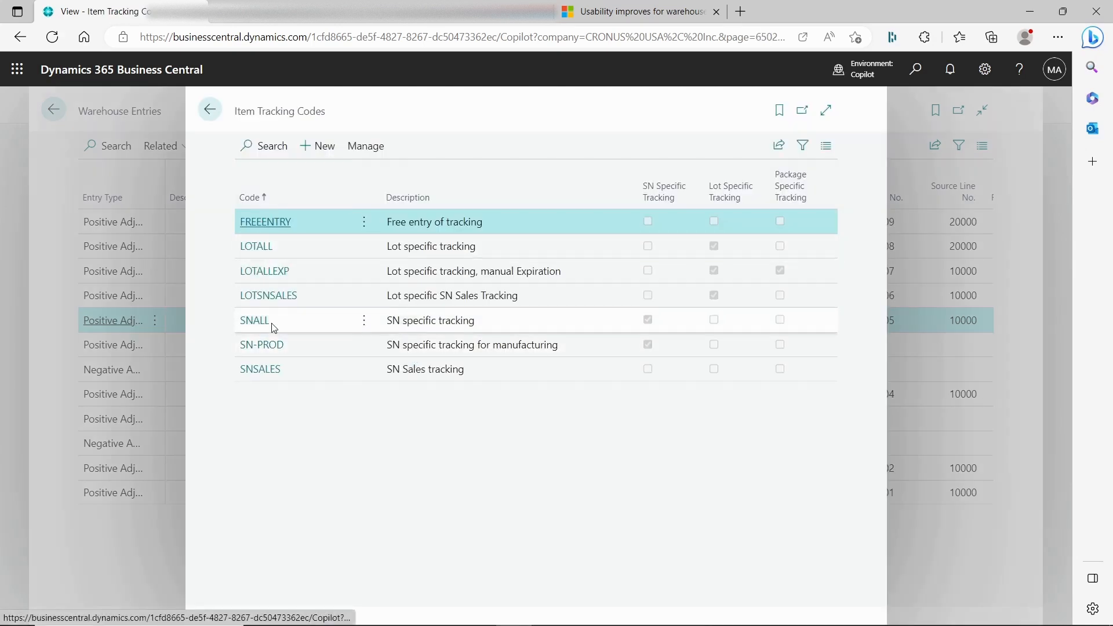
click(279, 273)
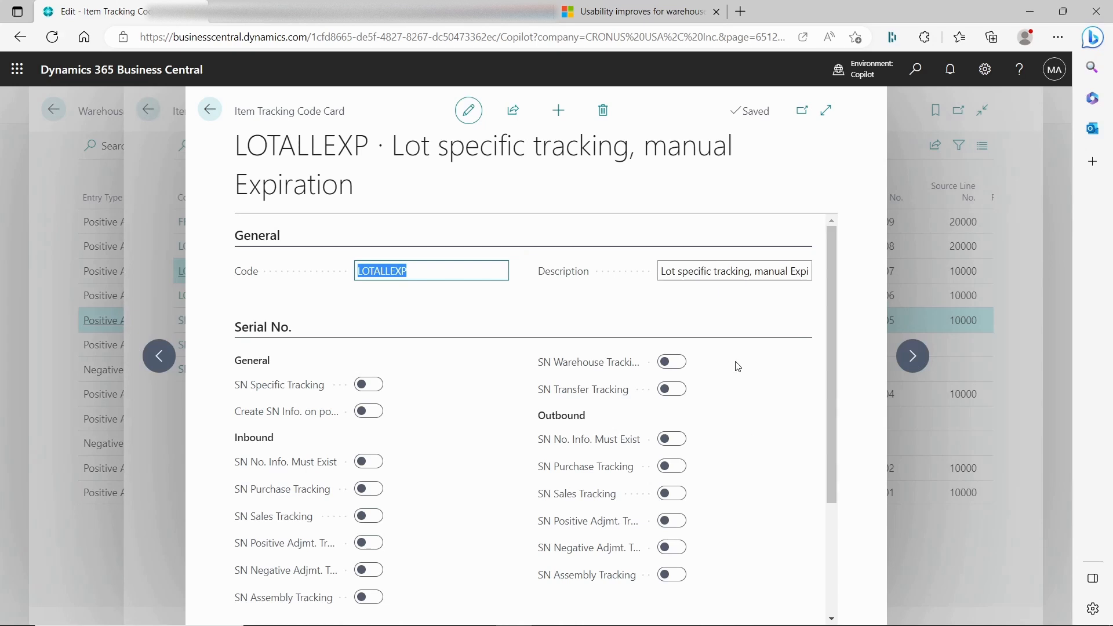
scroll(738, 400, down, 3)
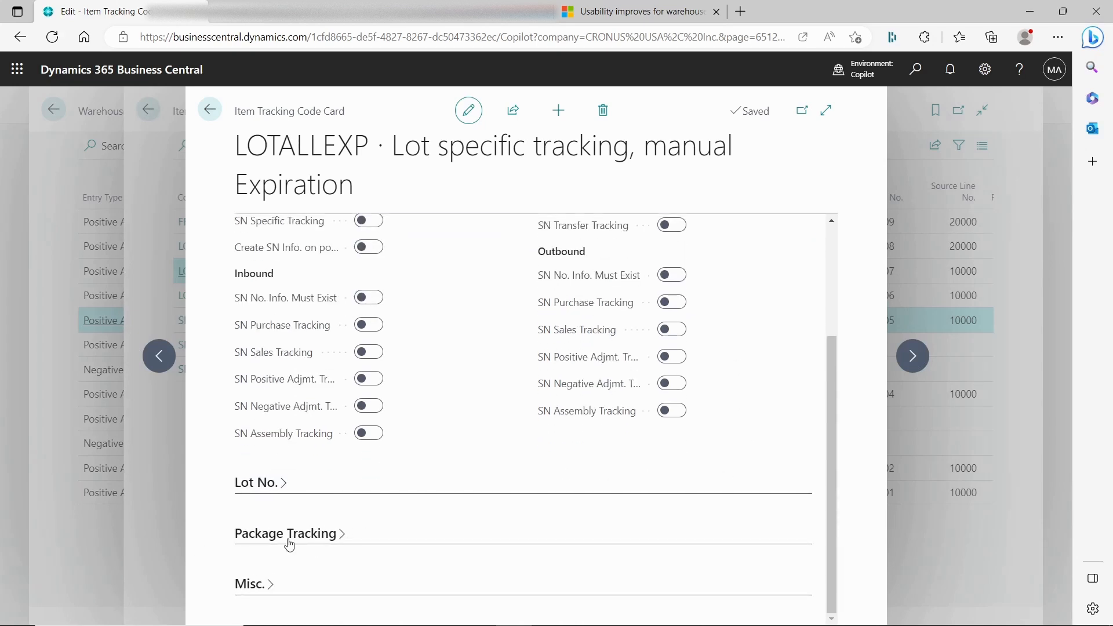
click(338, 539)
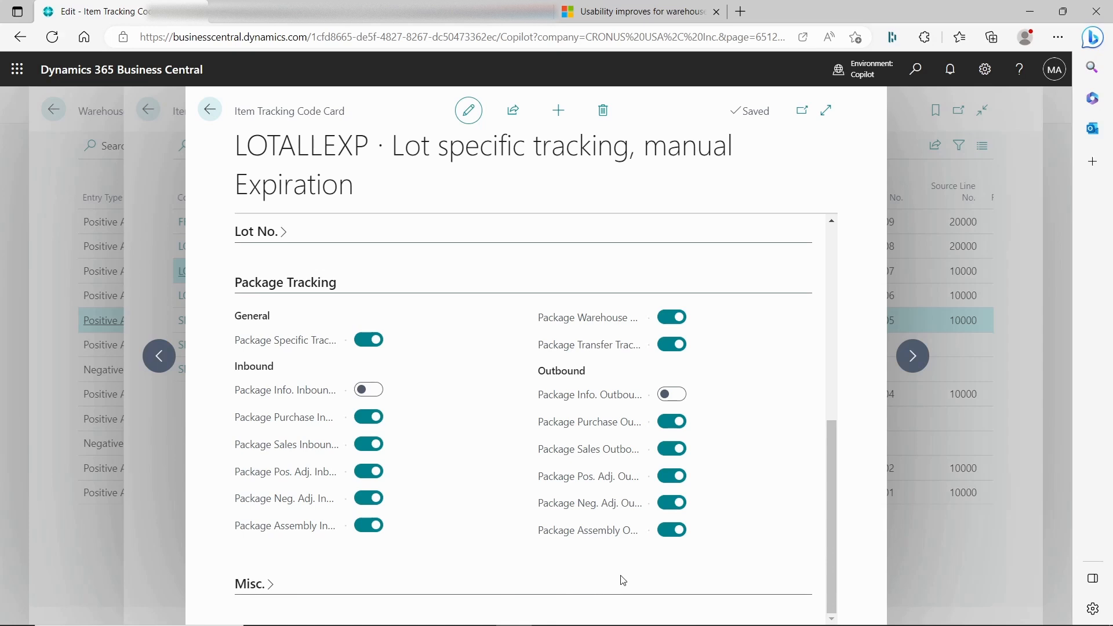
click(209, 109)
click(209, 108)
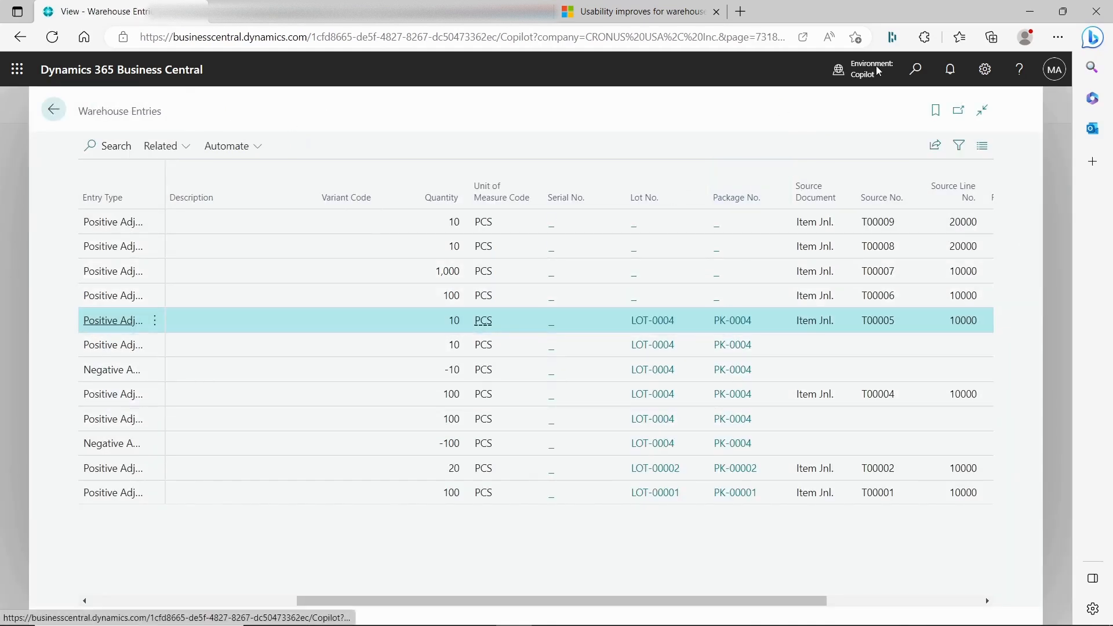
Step: Open Item Journals and review the serial, lot and package number columns on the TEST batch lines
key(alt+q)
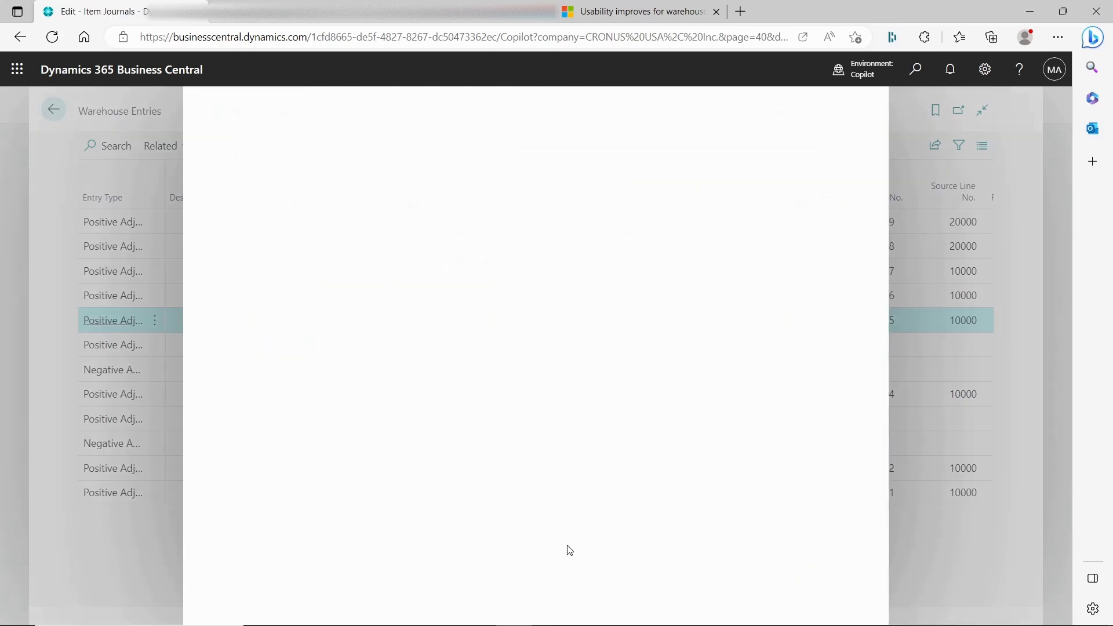
drag(513, 551, 896, 548)
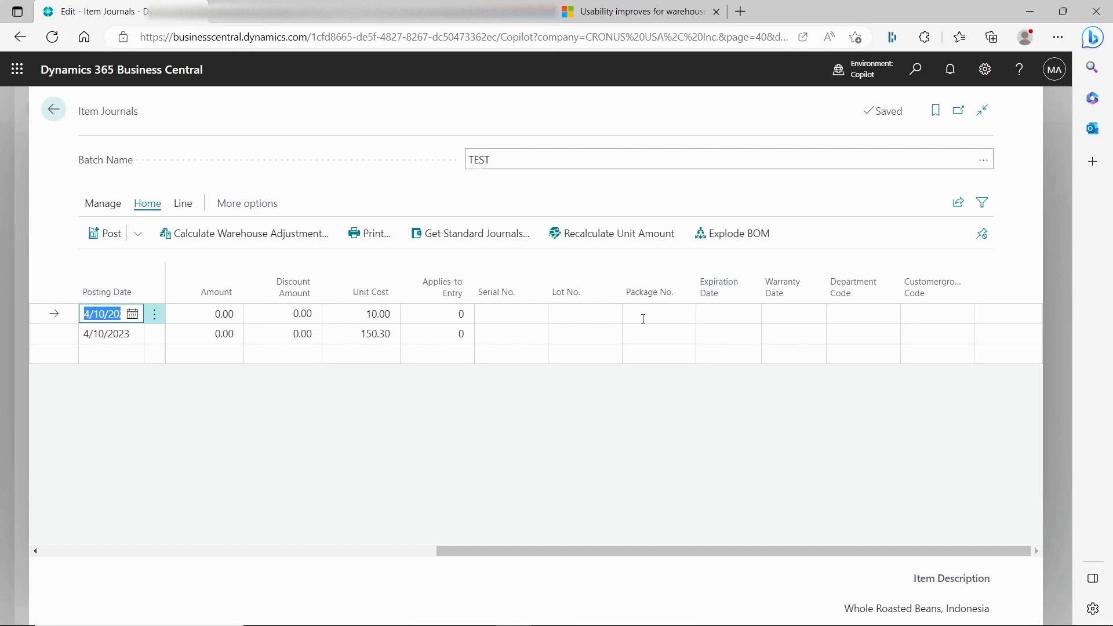
click(52, 111)
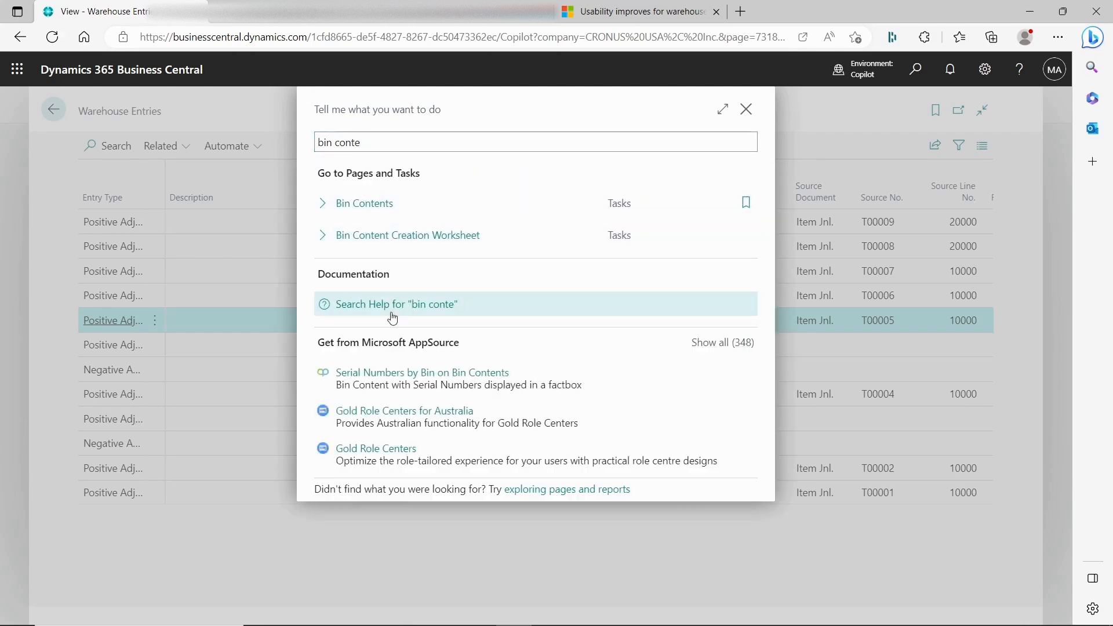
Step: Search for the Bin Contents page, review its bin lines, and return to the Items list
key(Return)
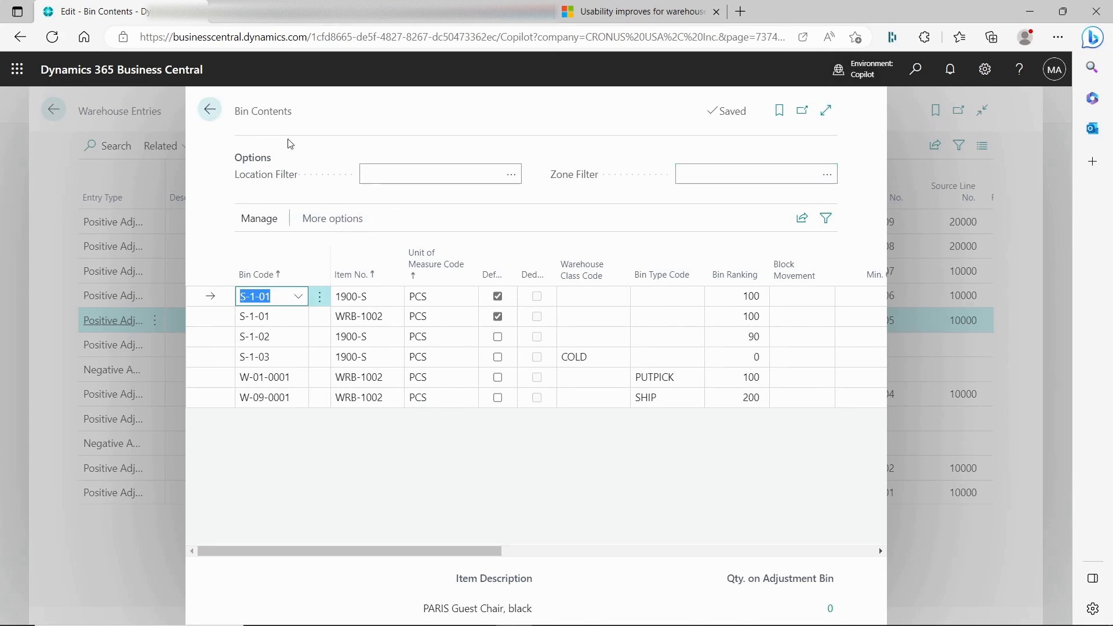
click(205, 110)
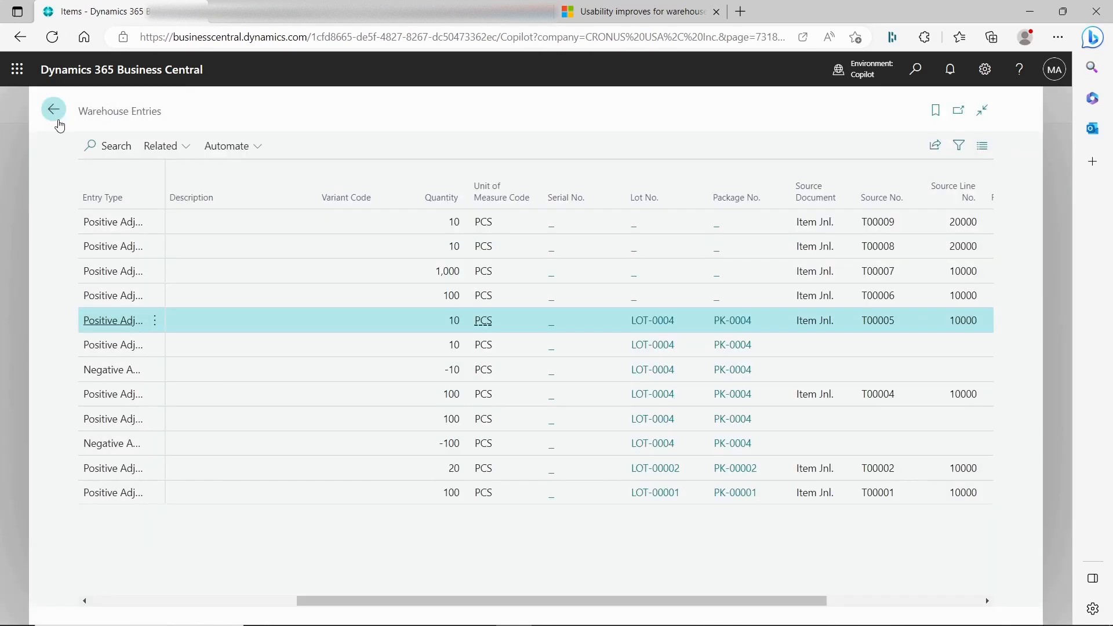
click(54, 111)
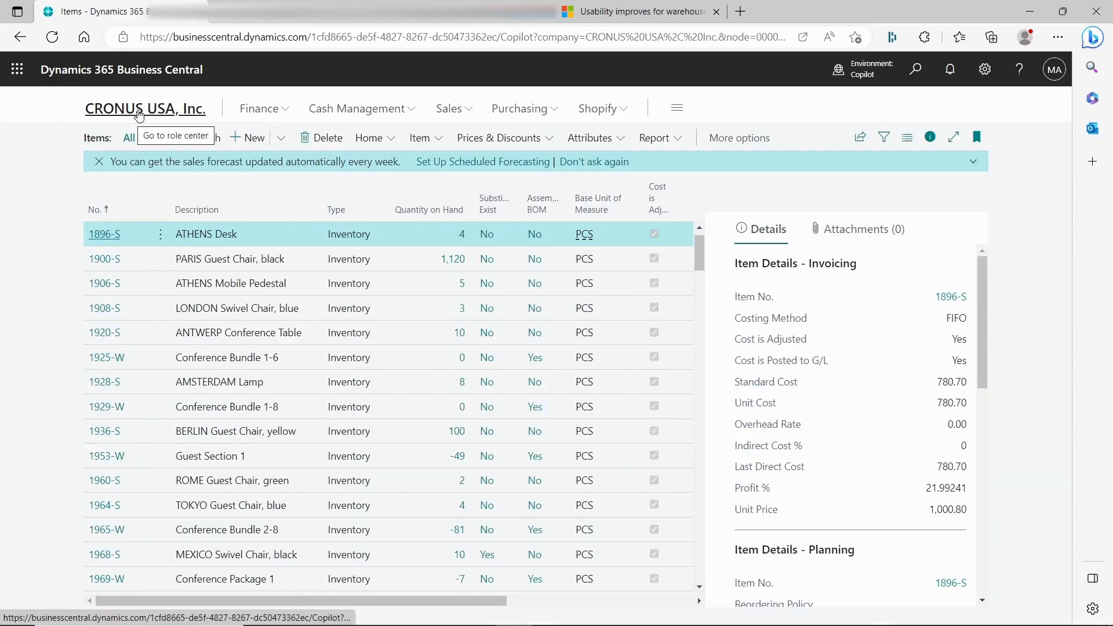
Step: Open the item card of 1896-S (ATHENS Desk) and show its related warehouse bin contents
click(98, 138)
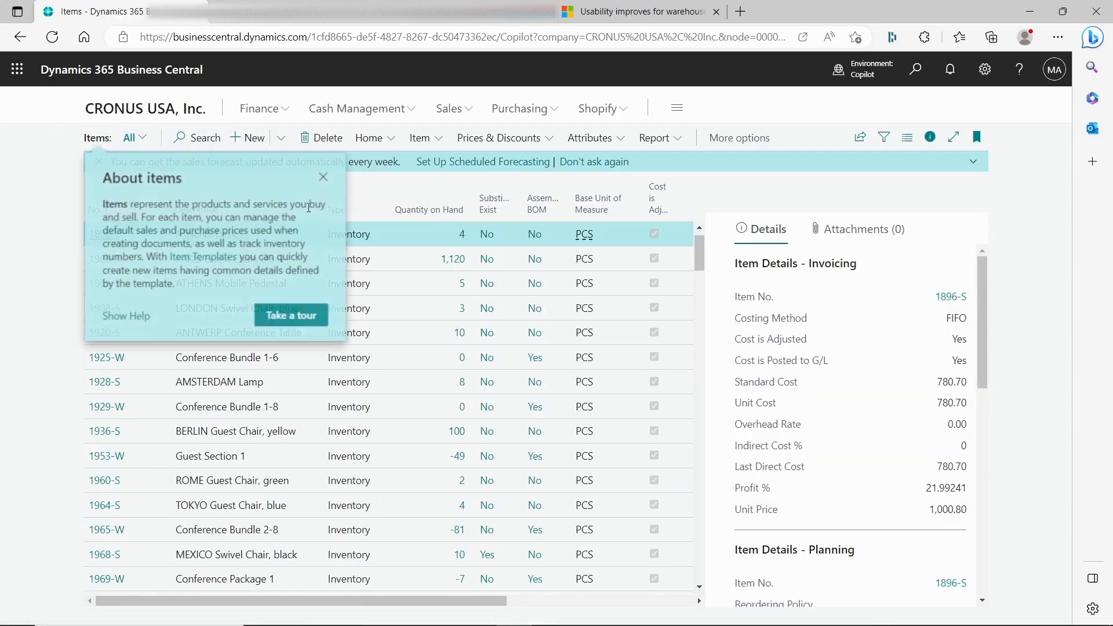
click(324, 176)
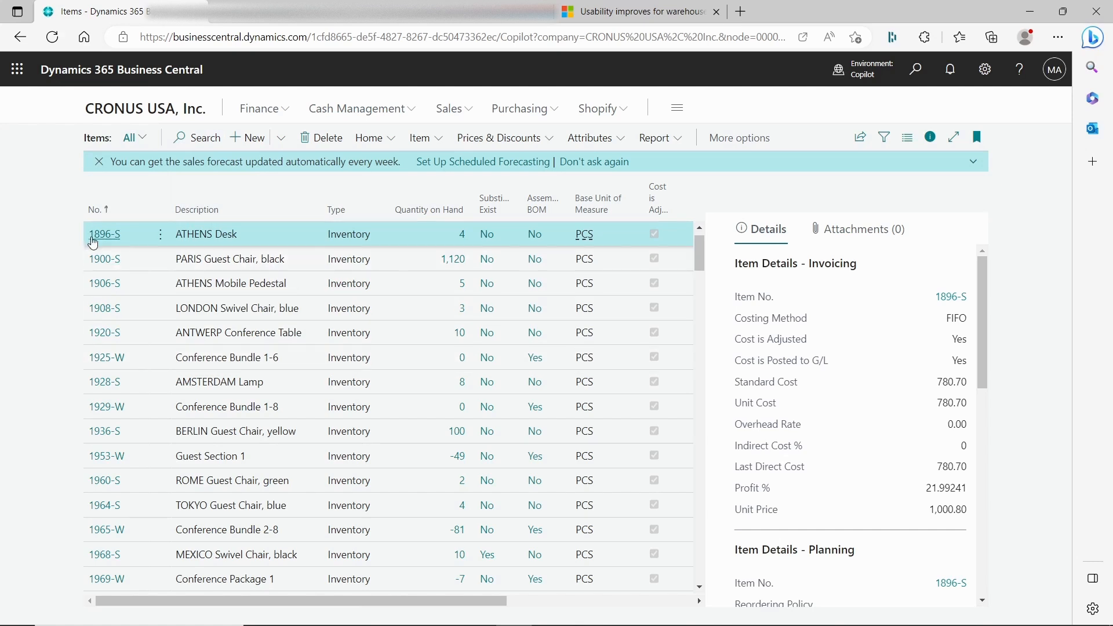
click(308, 242)
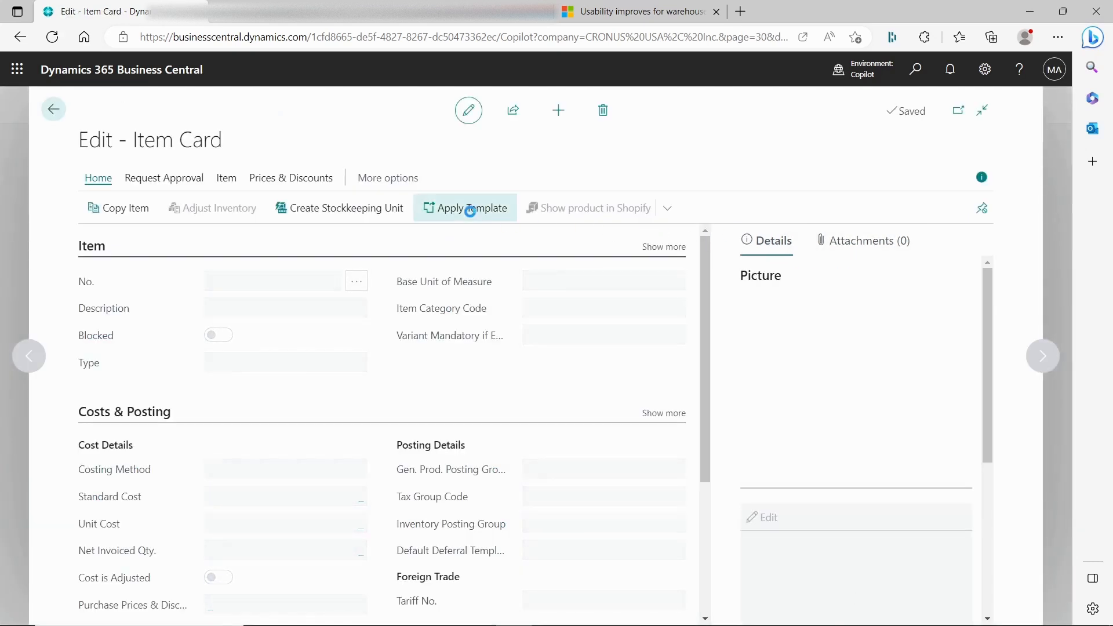
click(365, 178)
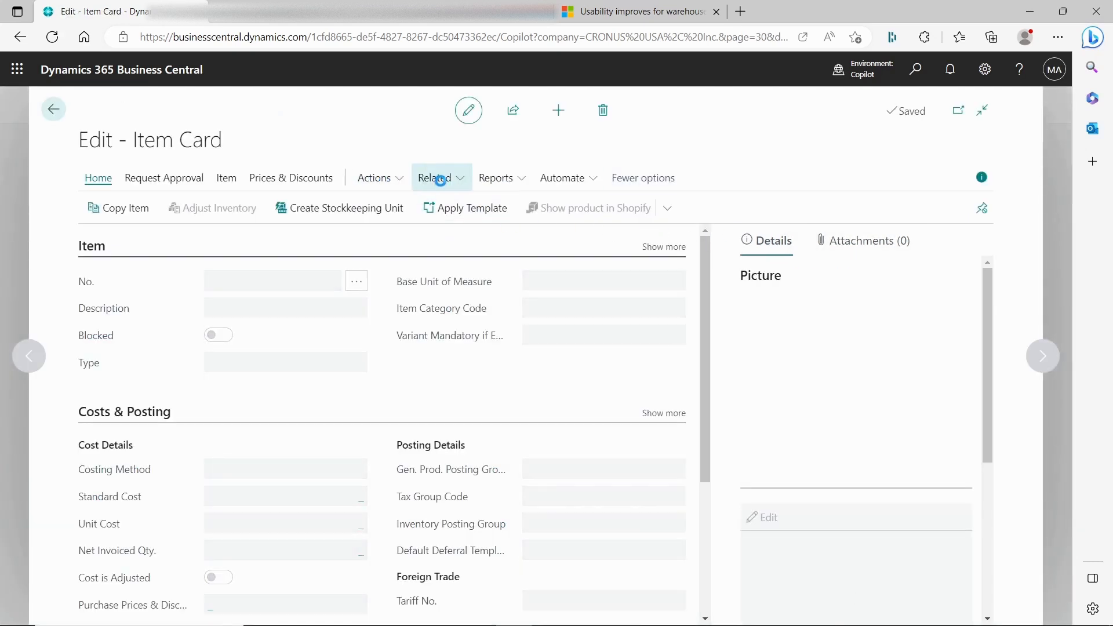
click(444, 184)
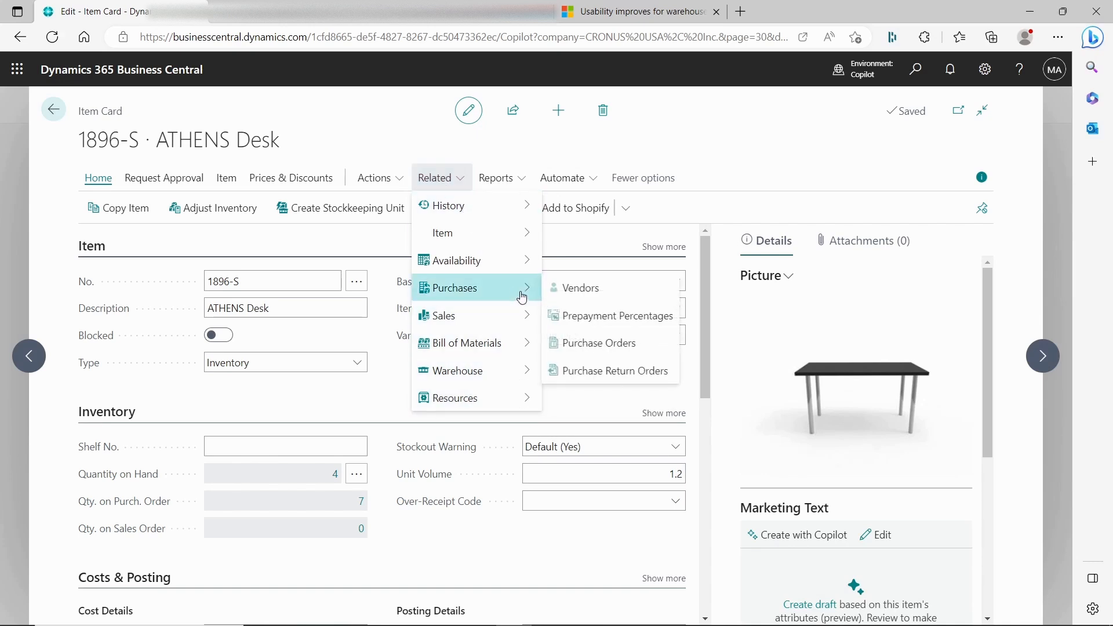
mouse_move(529, 382)
click(583, 372)
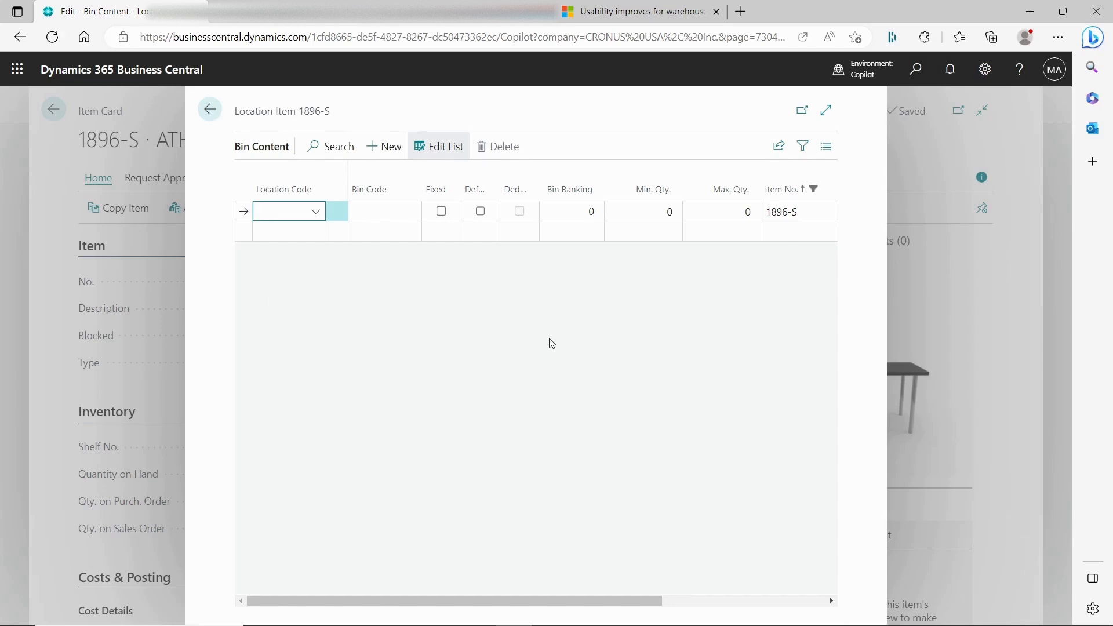
Step: Inspect the page and table source of the item's Bin Content page, view it expanded, and return to the Items list
key(ctrl+alt+F1)
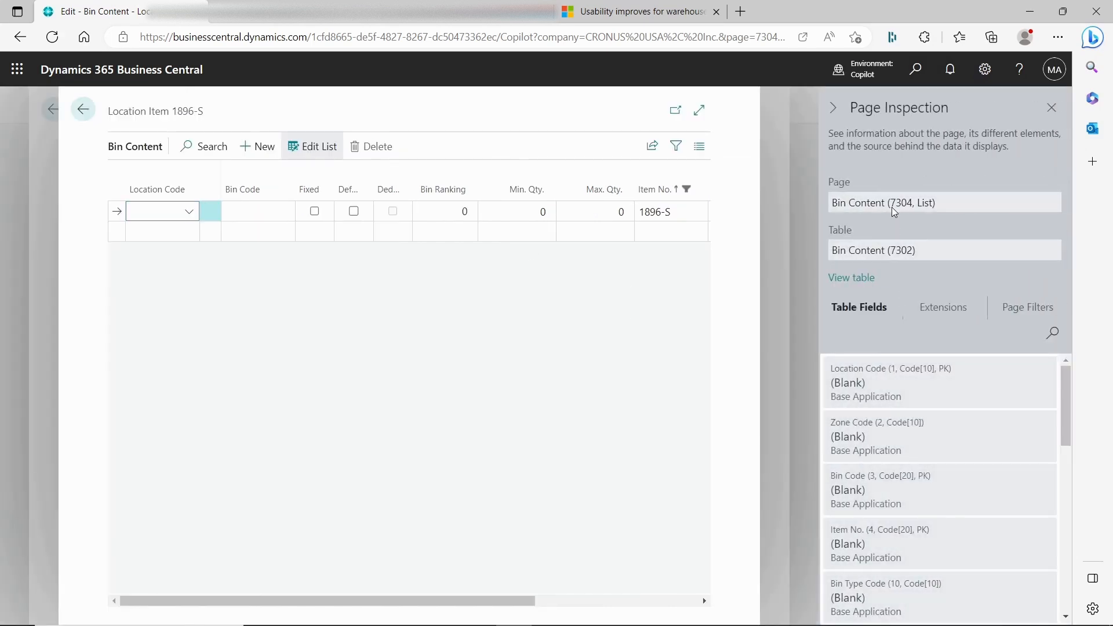
click(1053, 111)
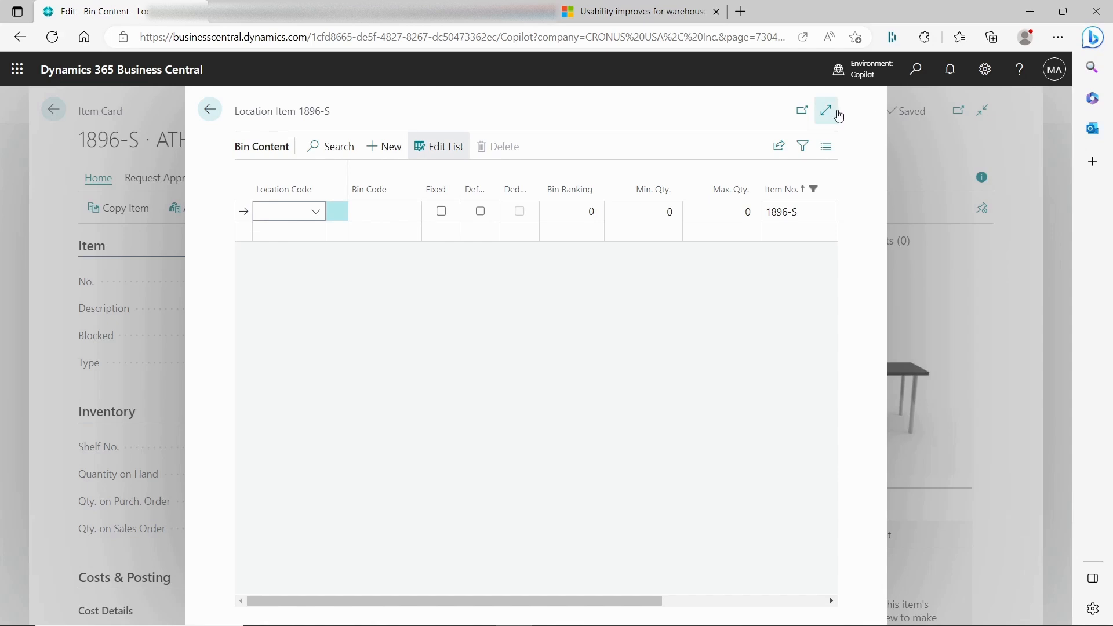
click(827, 111)
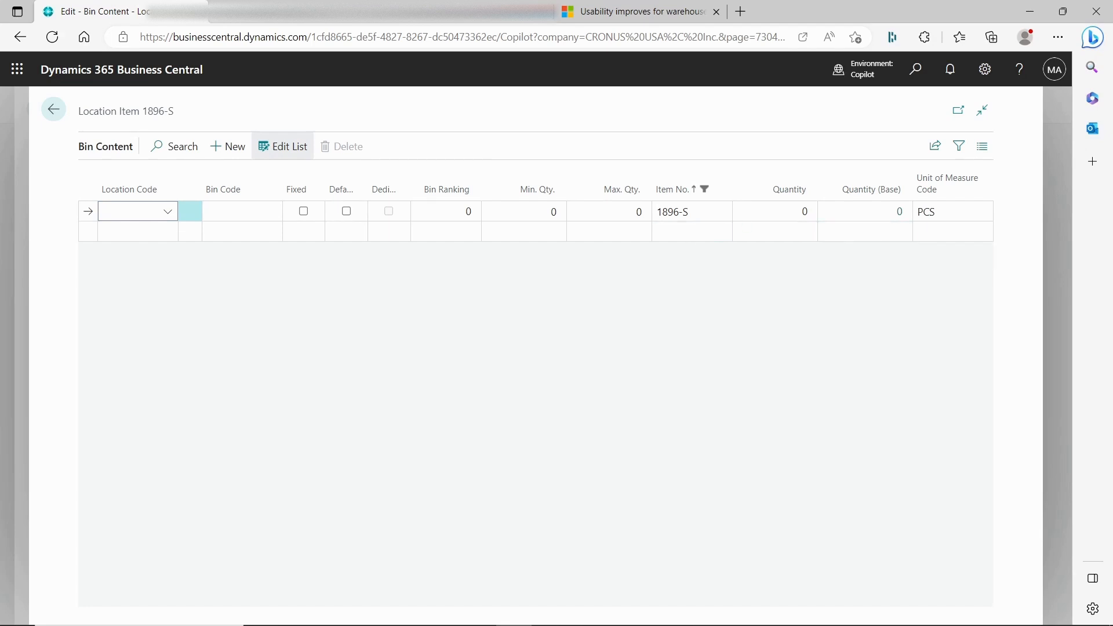
key(Escape)
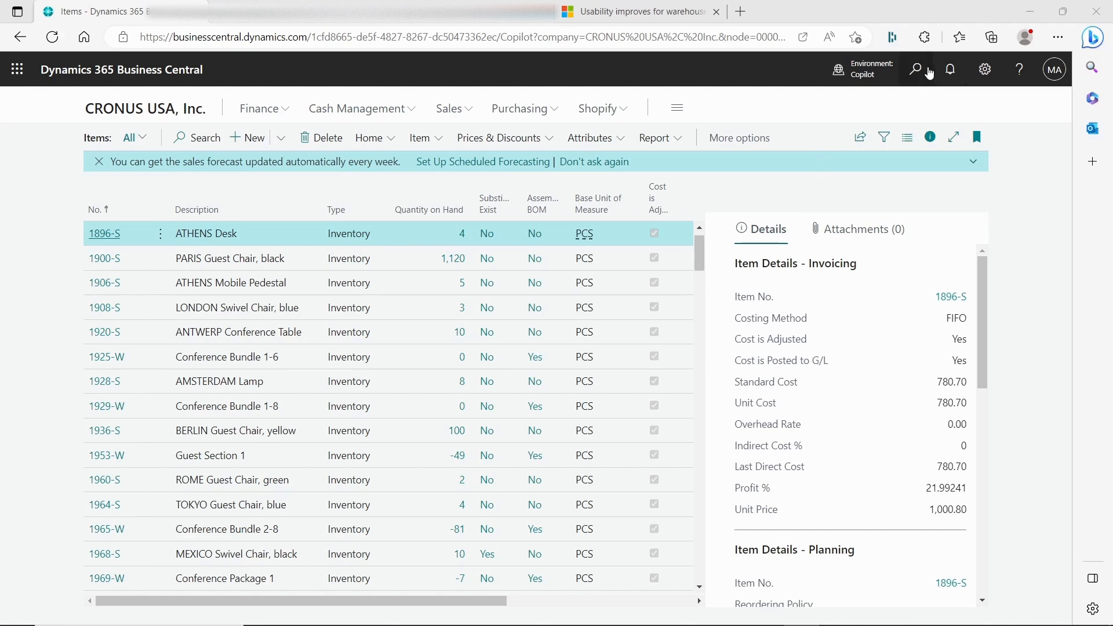
Step: Search for picks, open warehouse pick PI000003, and show the lot and package number columns on its lines
key(alt+q)
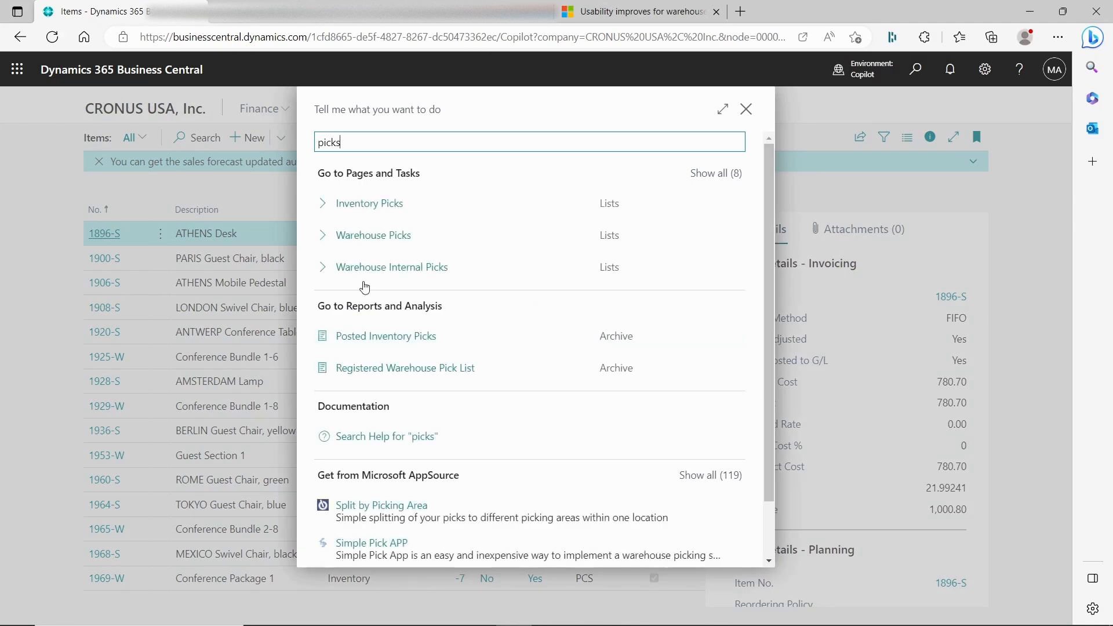
click(401, 245)
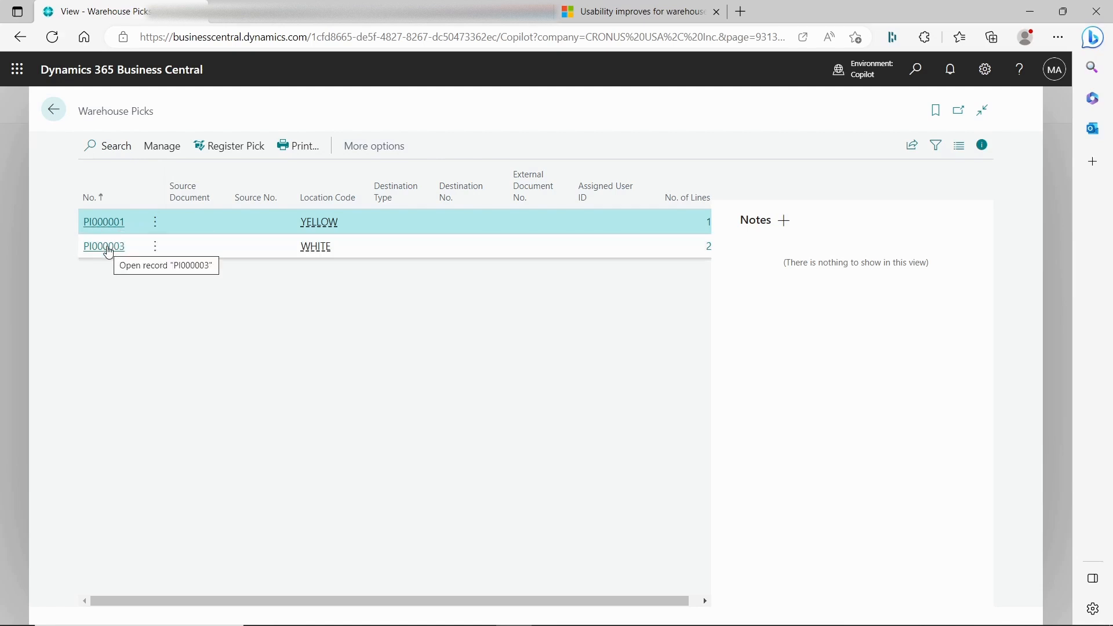
click(108, 251)
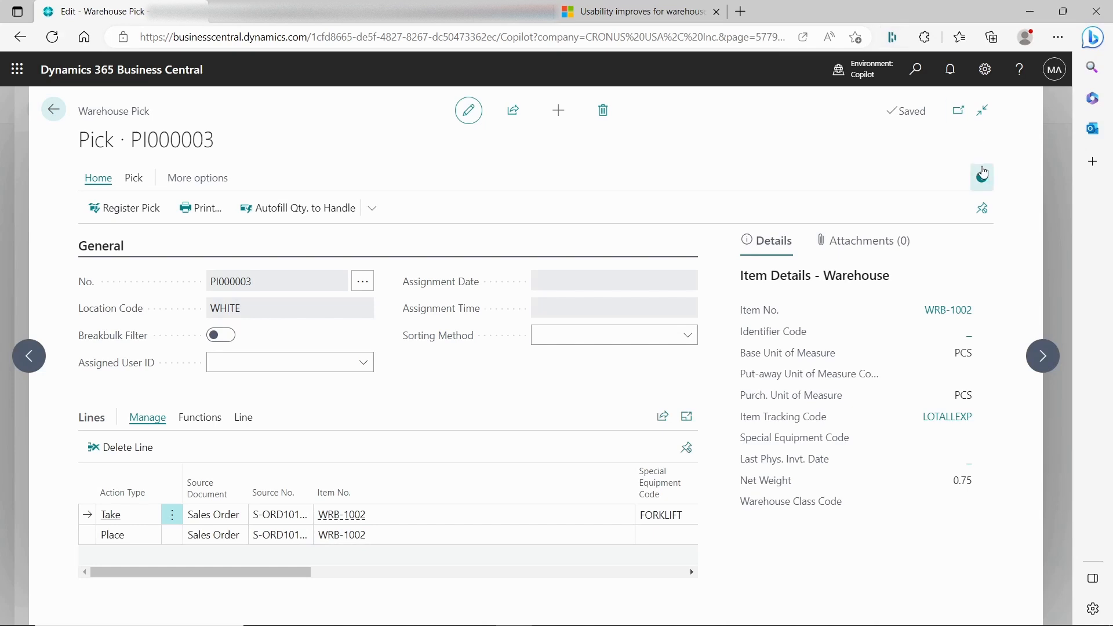
click(982, 174)
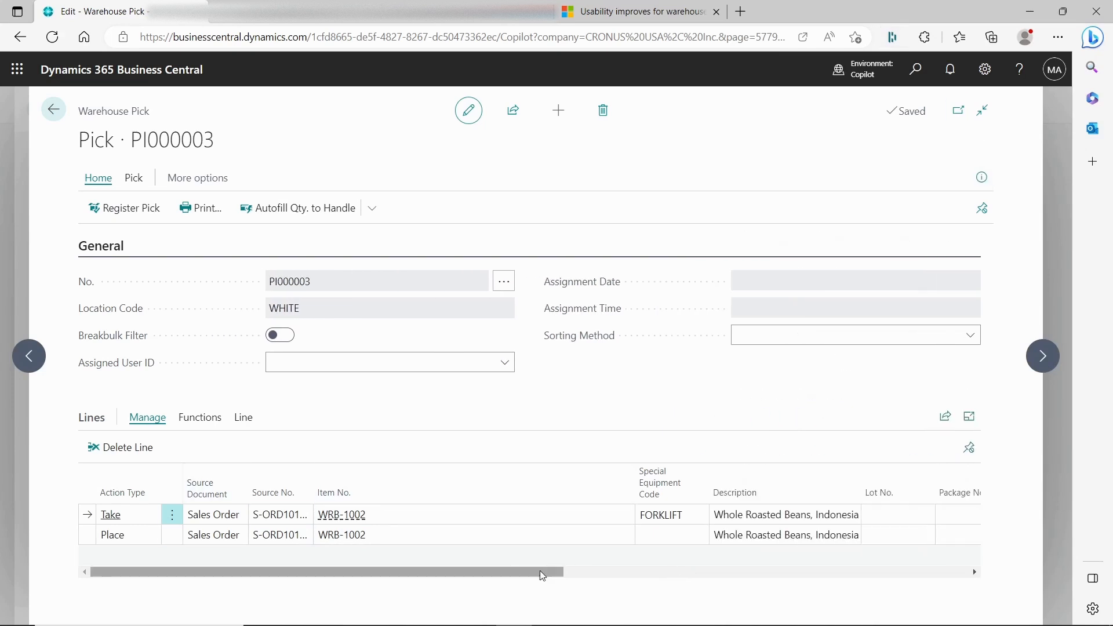
drag(542, 575, 642, 575)
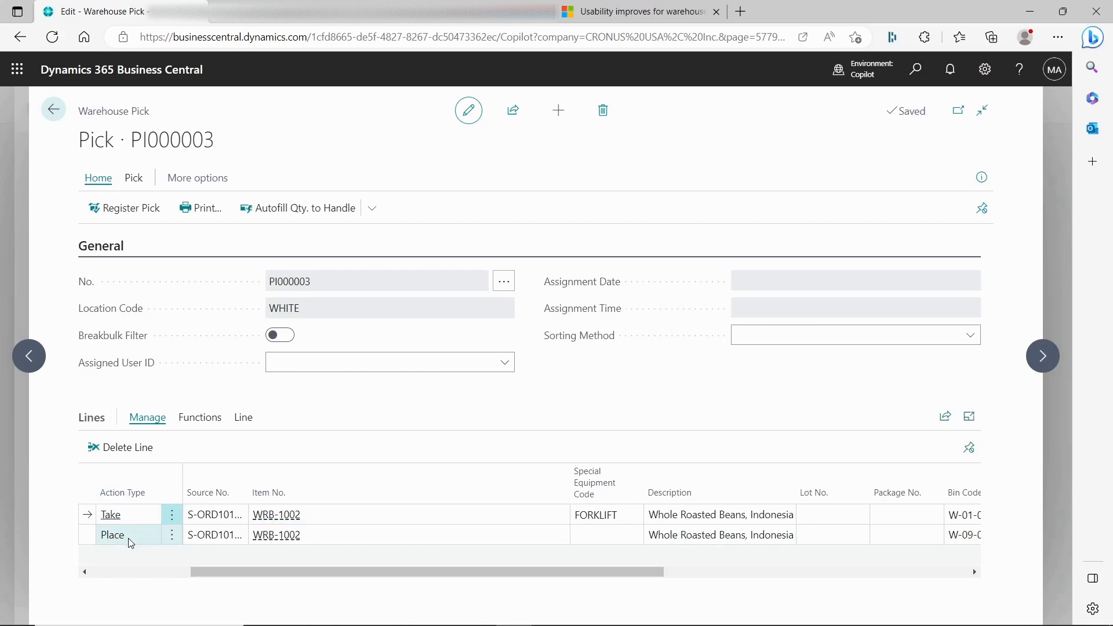
Step: Assign lot LOT-0004 to the Take line for item WRB-1002 from the lot number list
click(852, 515)
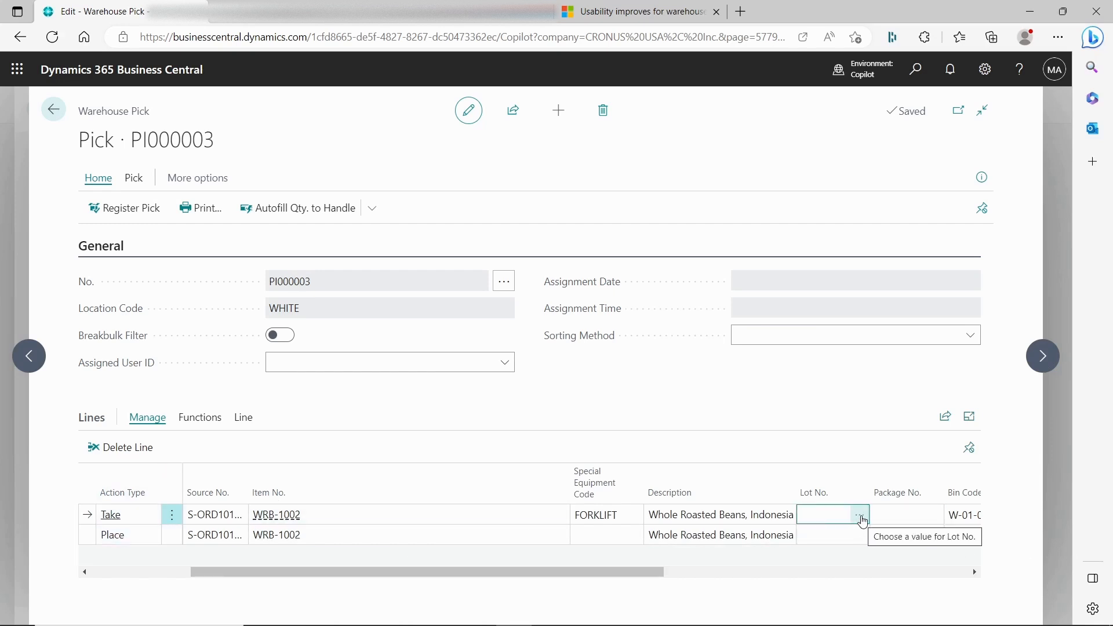
click(861, 515)
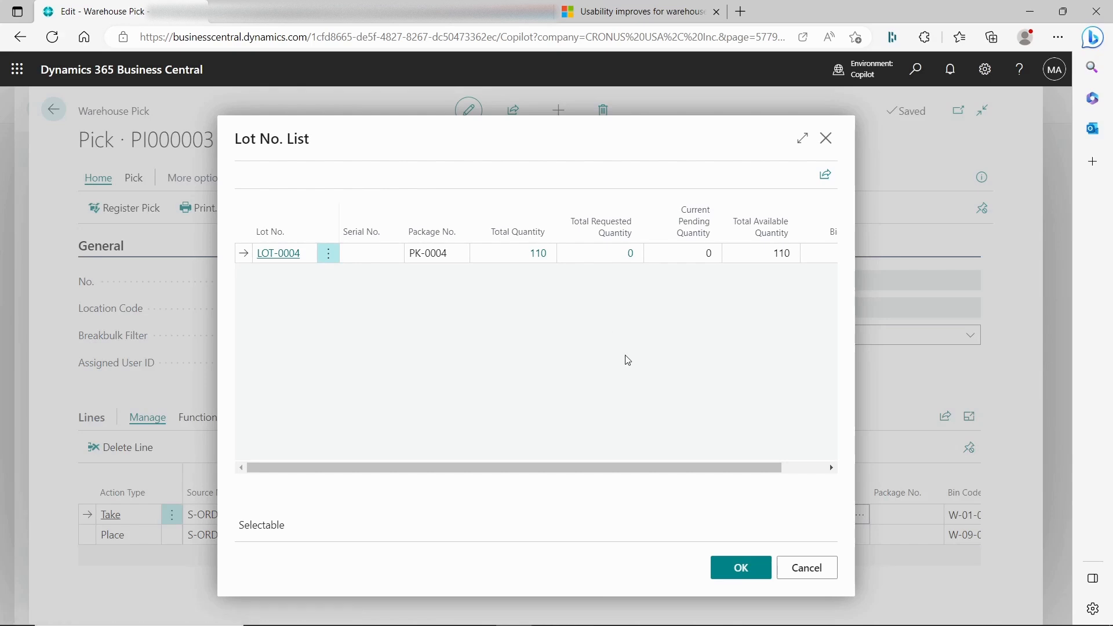
click(738, 567)
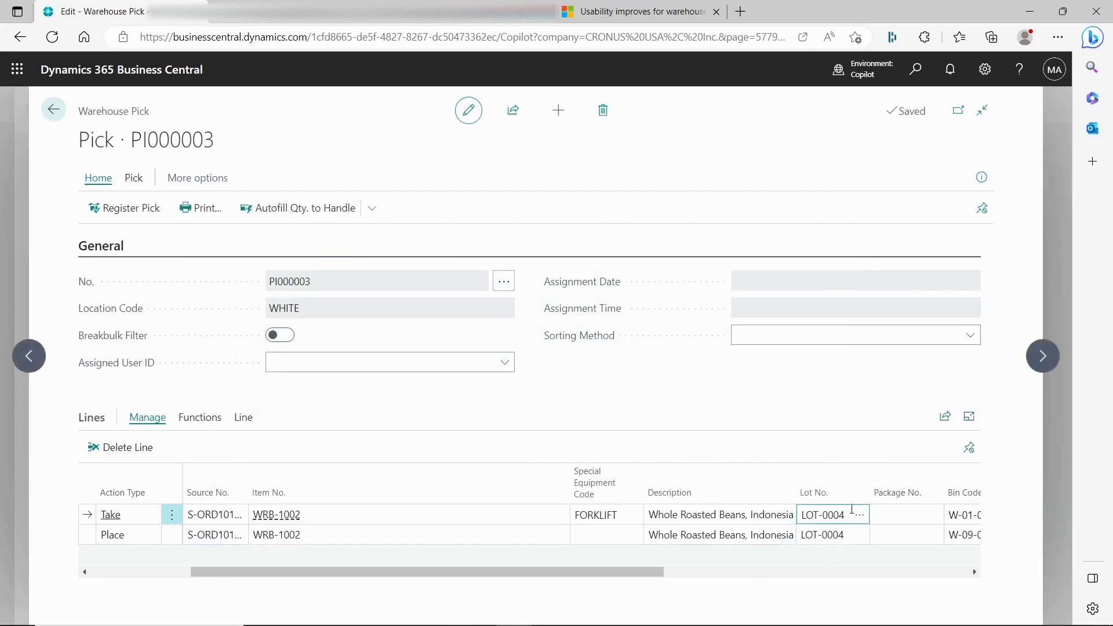
Step: Clear the lot number from the Take line of the pick
click(837, 513)
key(ctrl+a)
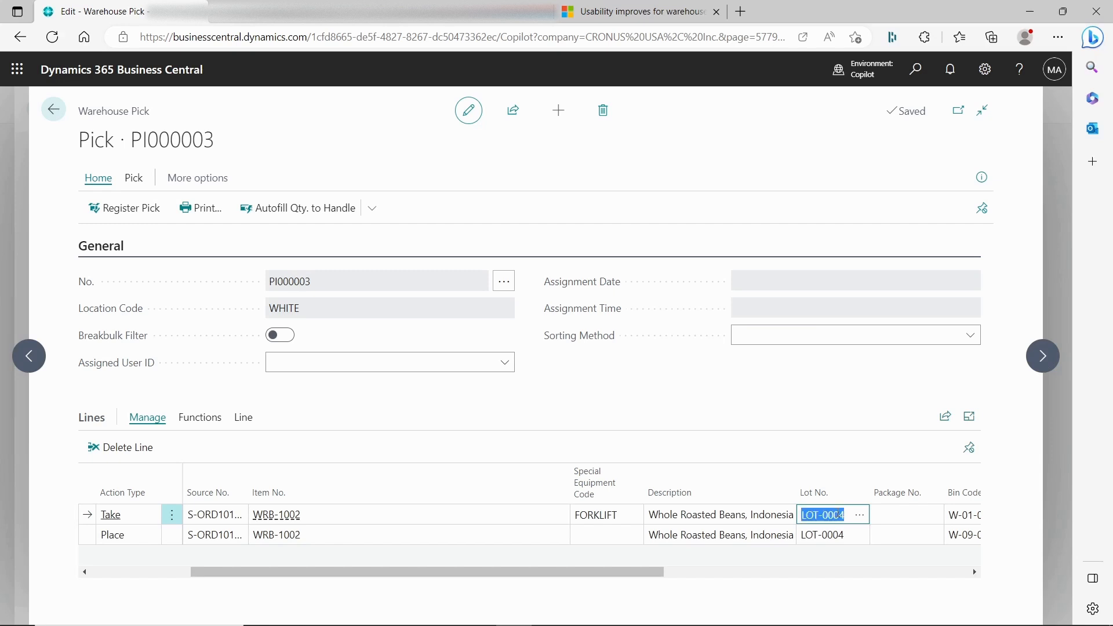
key(BackSpace)
key(Down)
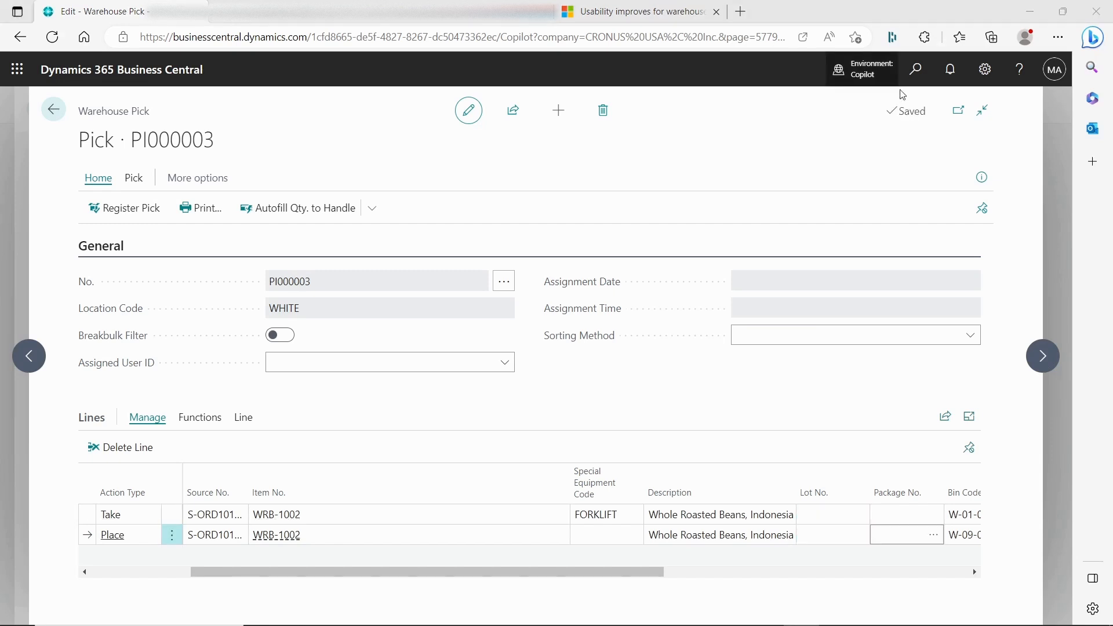
Step: Find the Physical Inventory List report and preview it with Show Item Tracking Numbers turned on
click(915, 74)
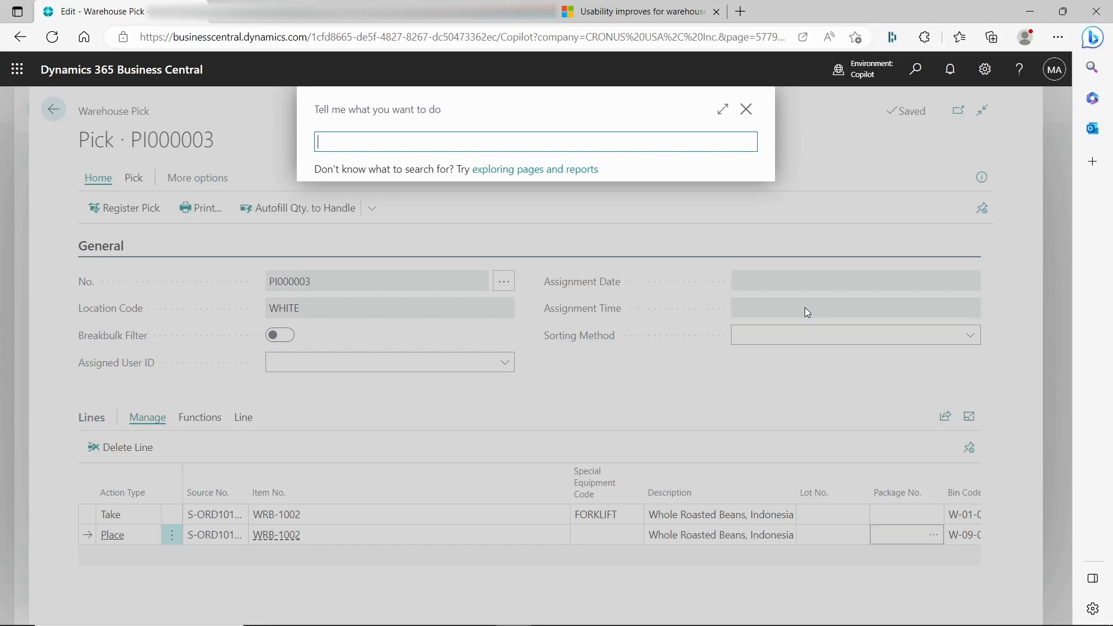
text(phys. iv)
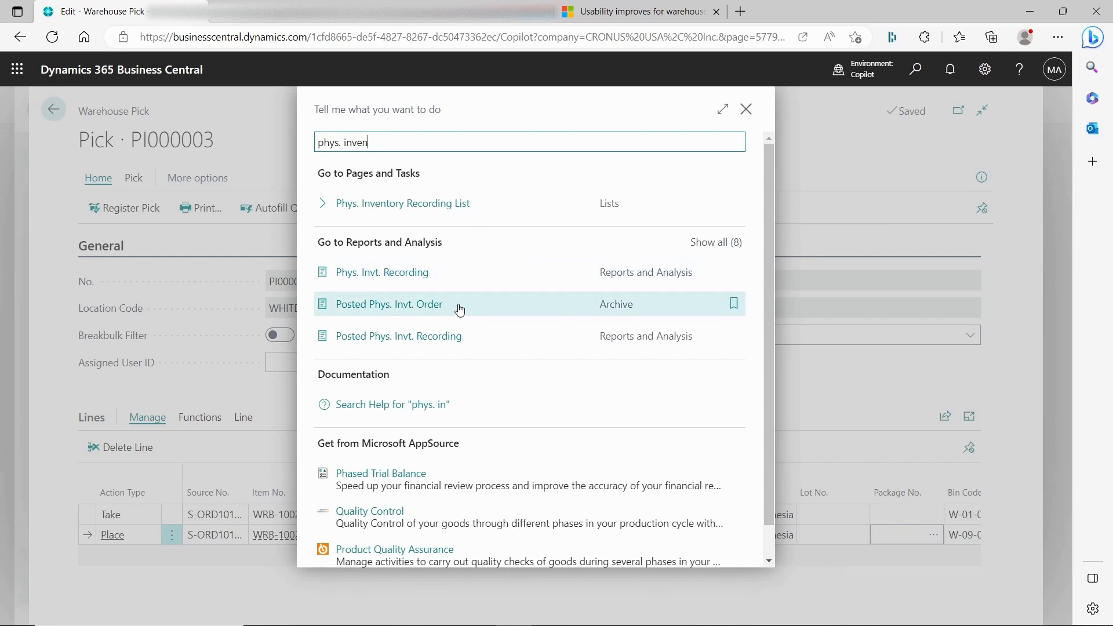
text(ory li)
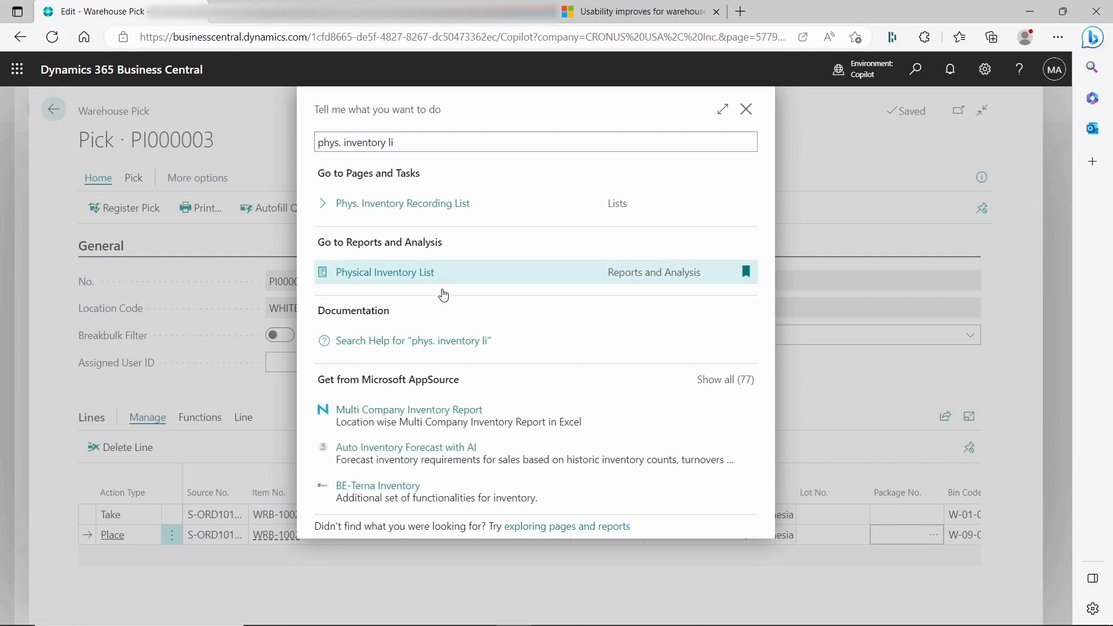
click(444, 290)
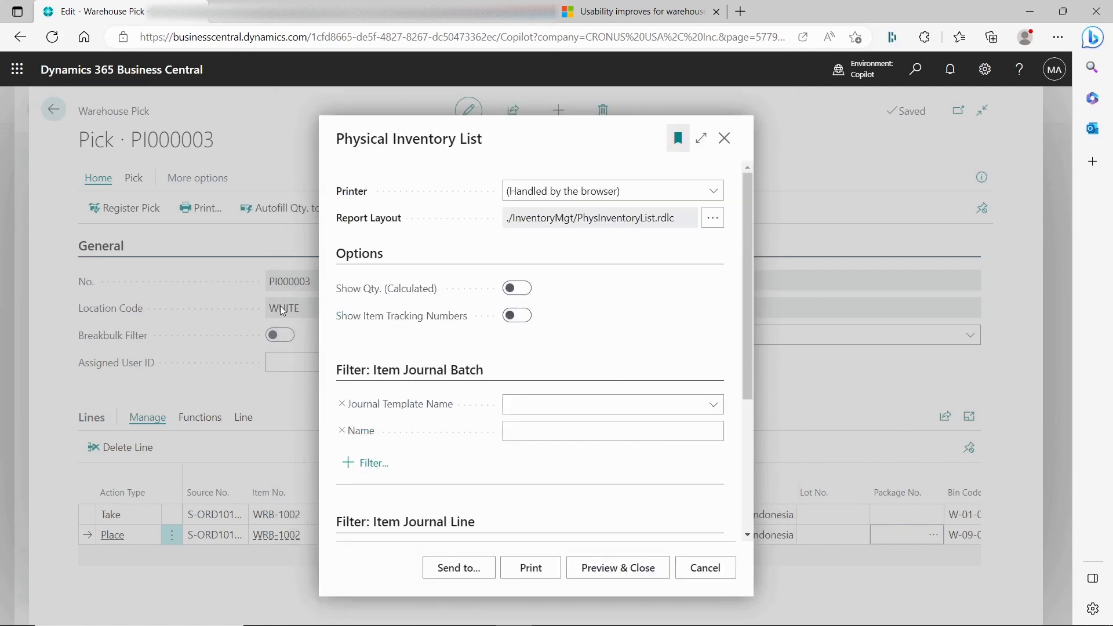
click(526, 318)
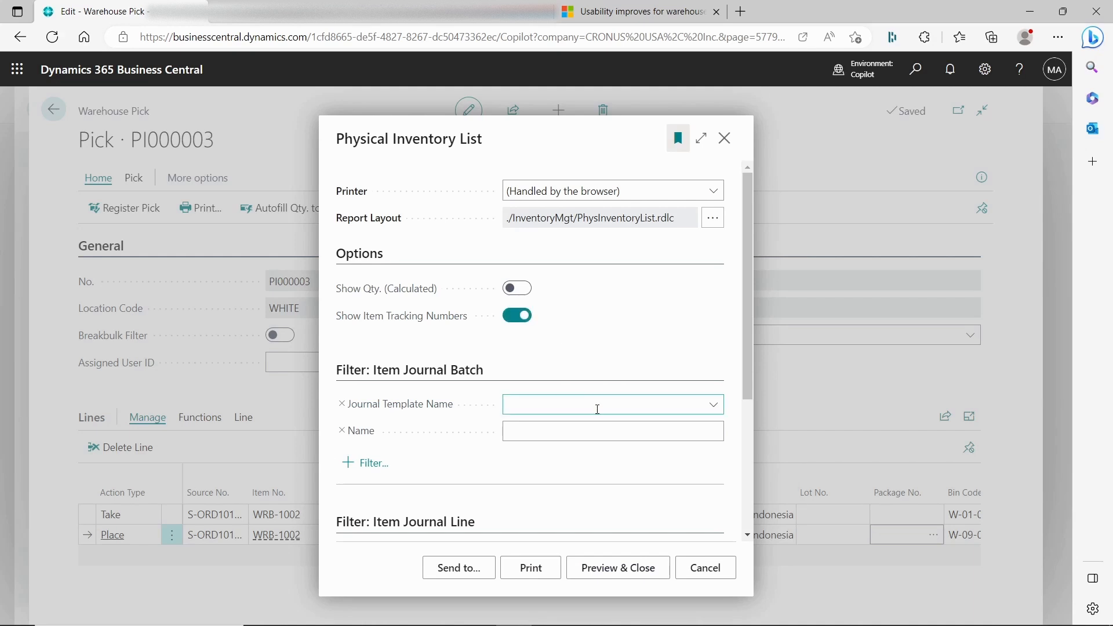
click(615, 575)
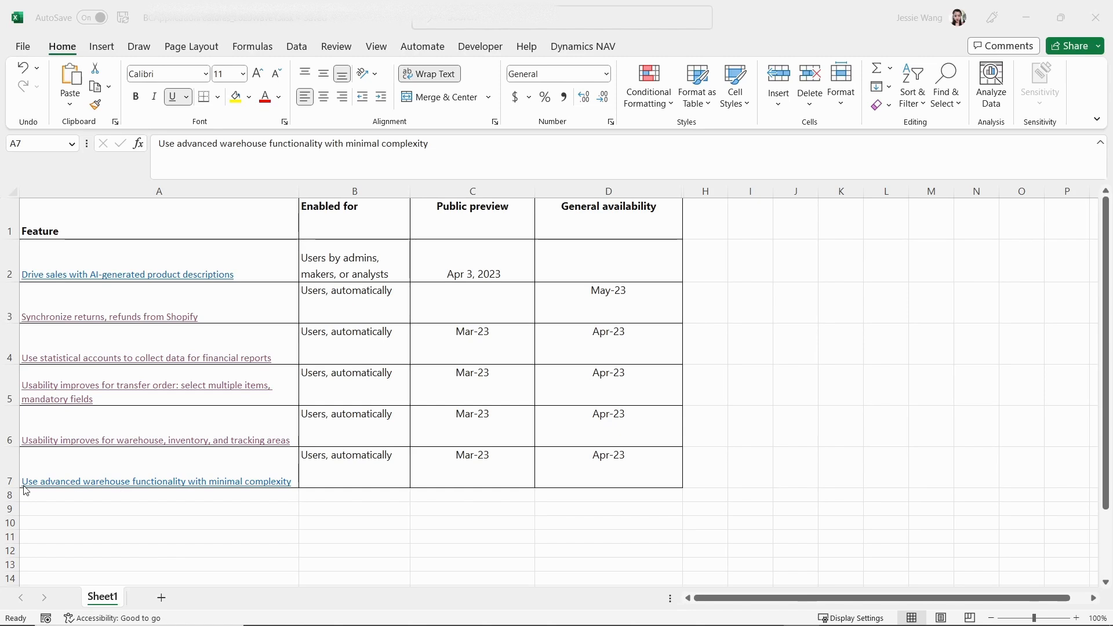
Step: Open the article linked from the "Use advanced warehouse functionality with minimal complexity" feature in the Excel list and read its feature details and Zones section
click(120, 485)
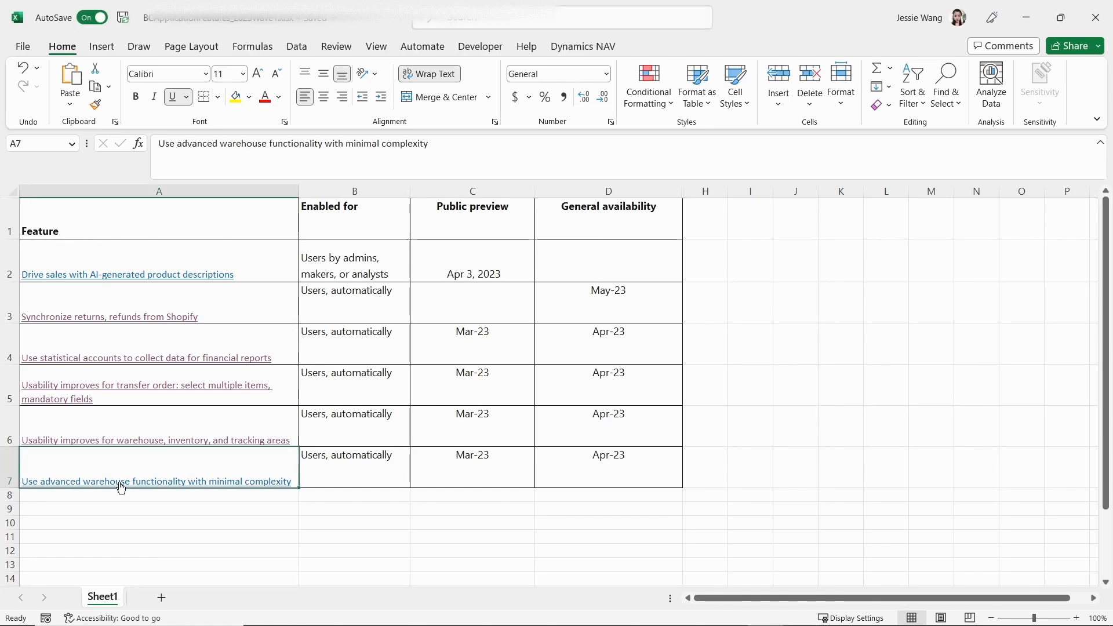
click(120, 485)
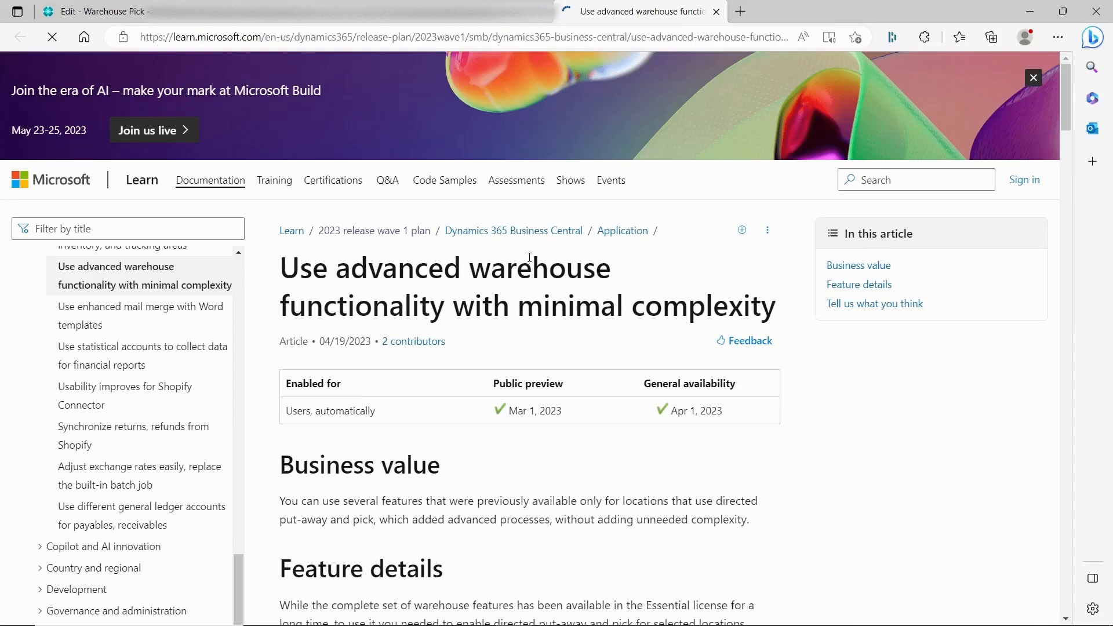
scroll(497, 367, down, 5)
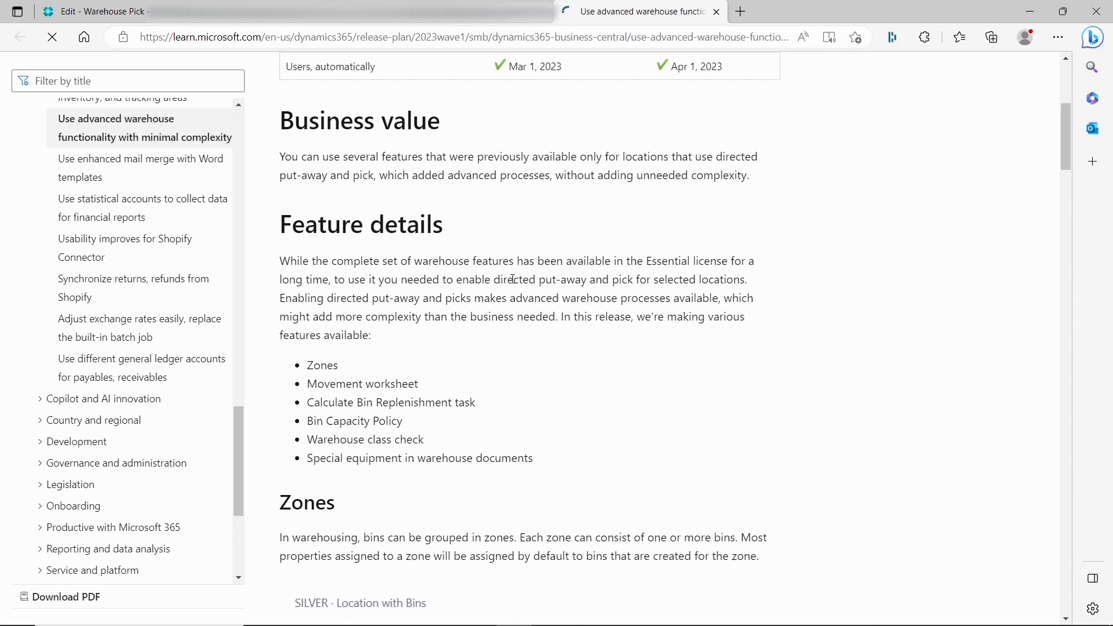
drag(493, 279, 627, 279)
scroll(546, 392, down, 6)
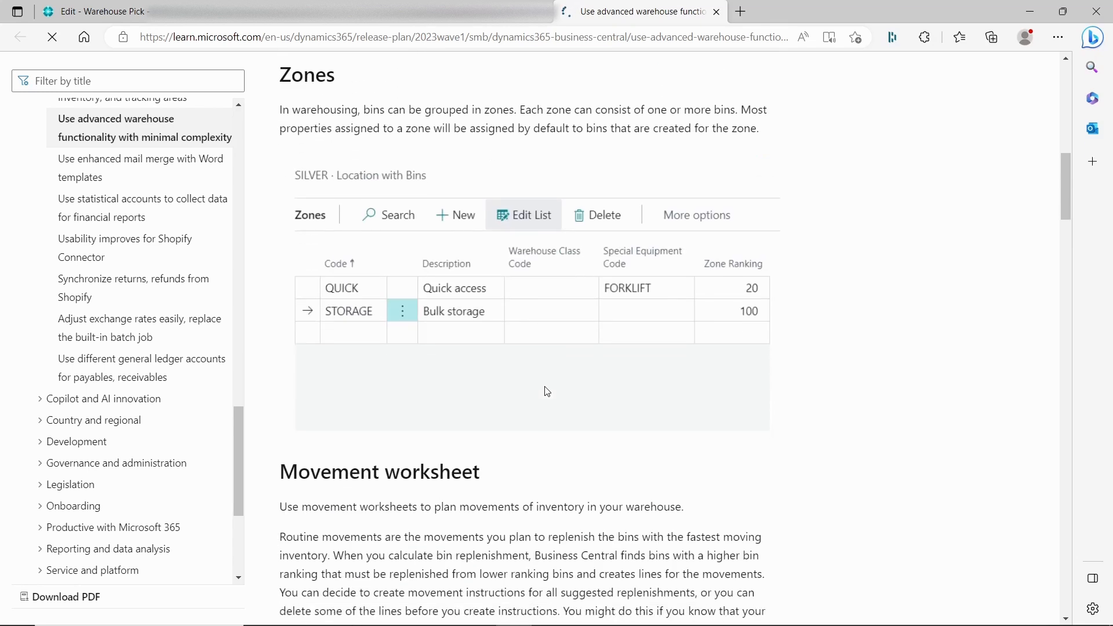
scroll(548, 392, up, 1)
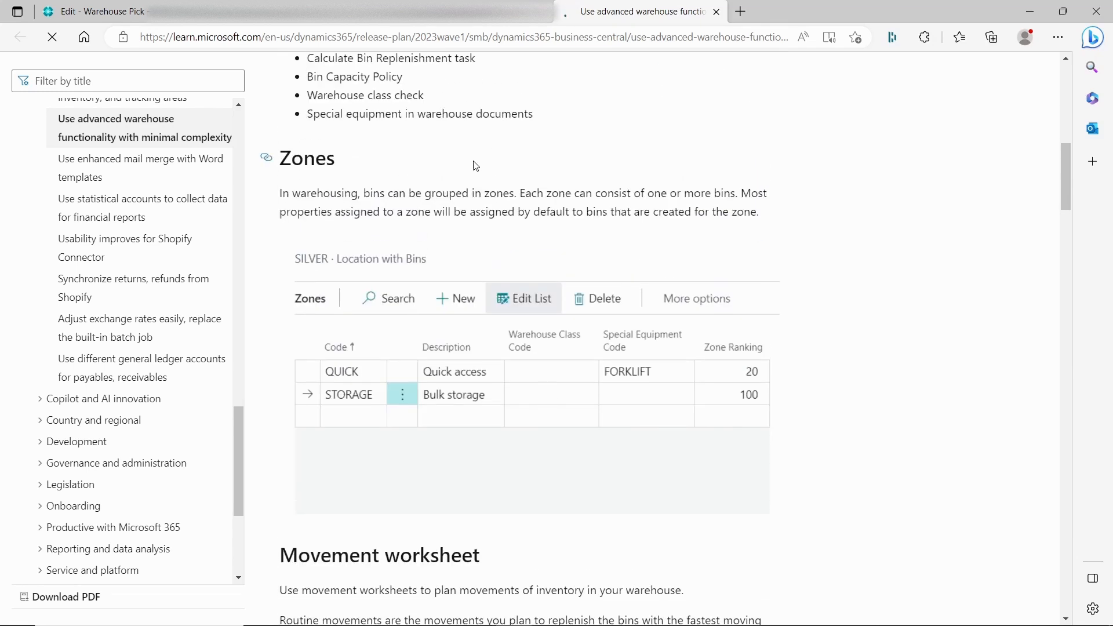
Step: Switch to Business Central, return to the home page and find and open the Locations list
click(449, 7)
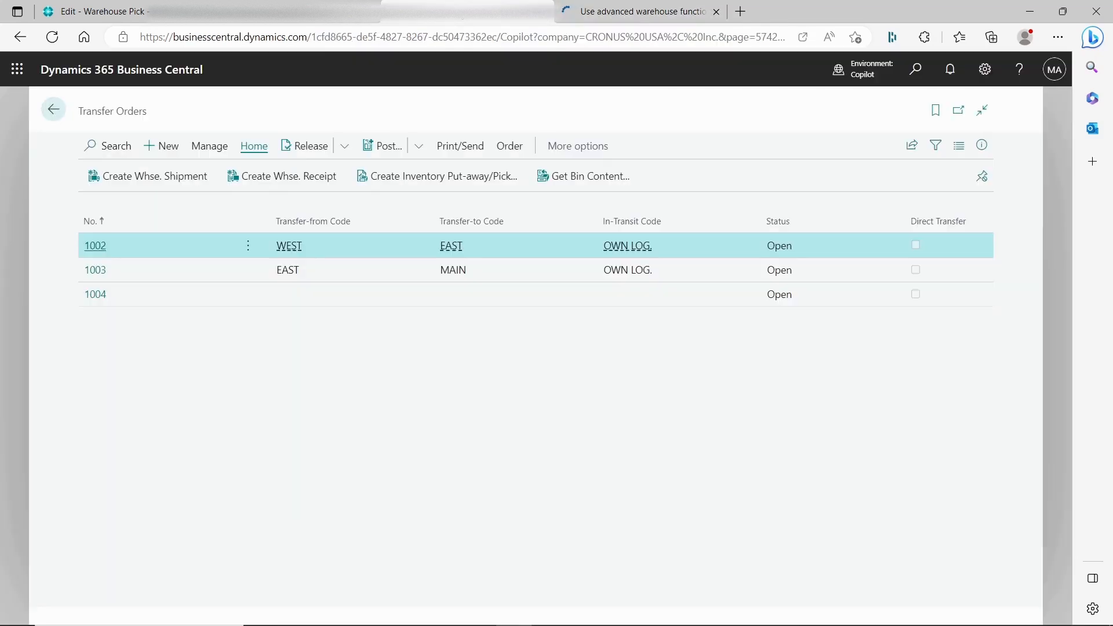
click(54, 110)
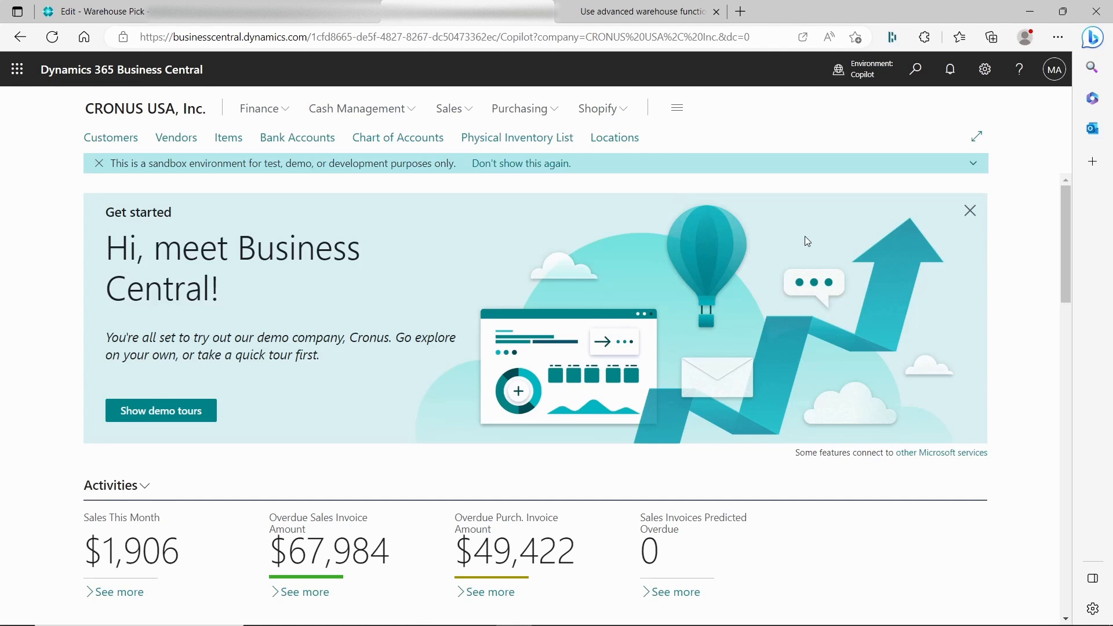
click(915, 69)
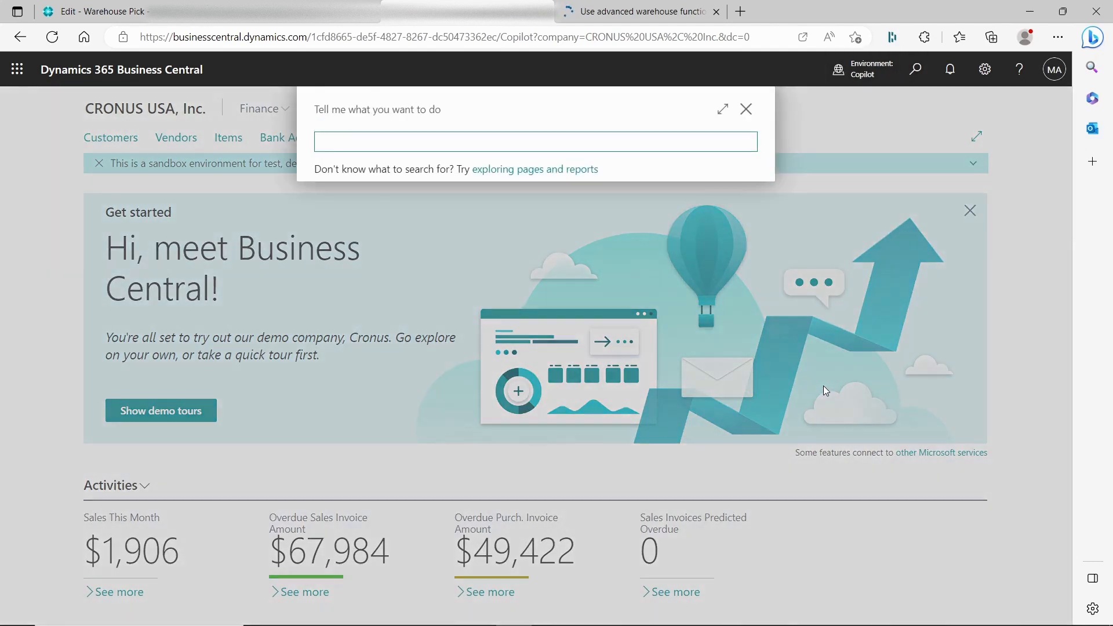
click(660, 146)
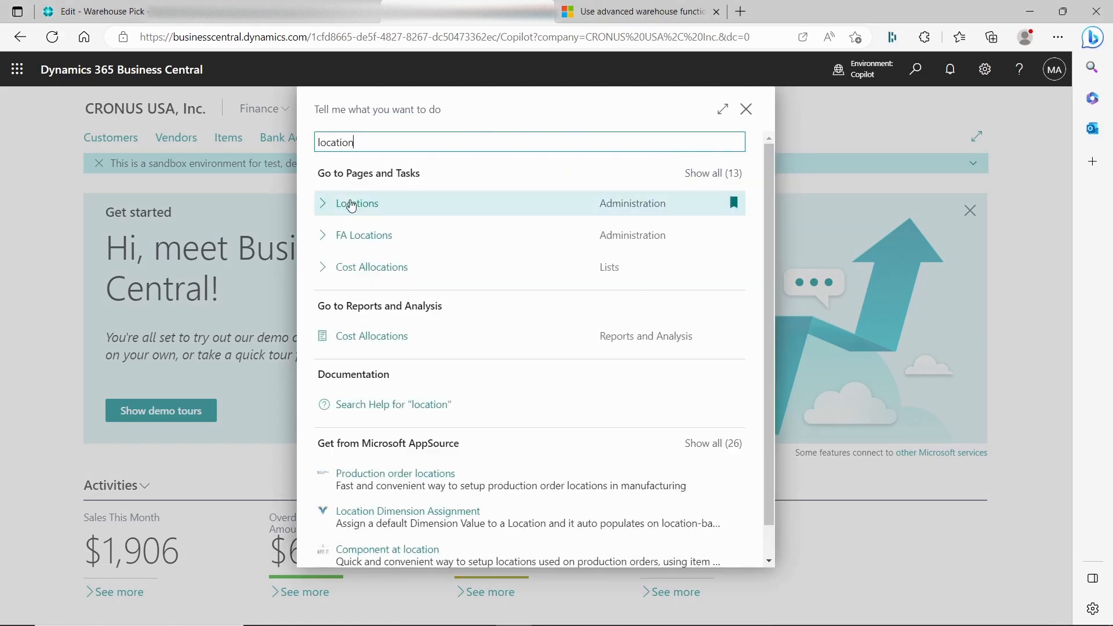
click(350, 211)
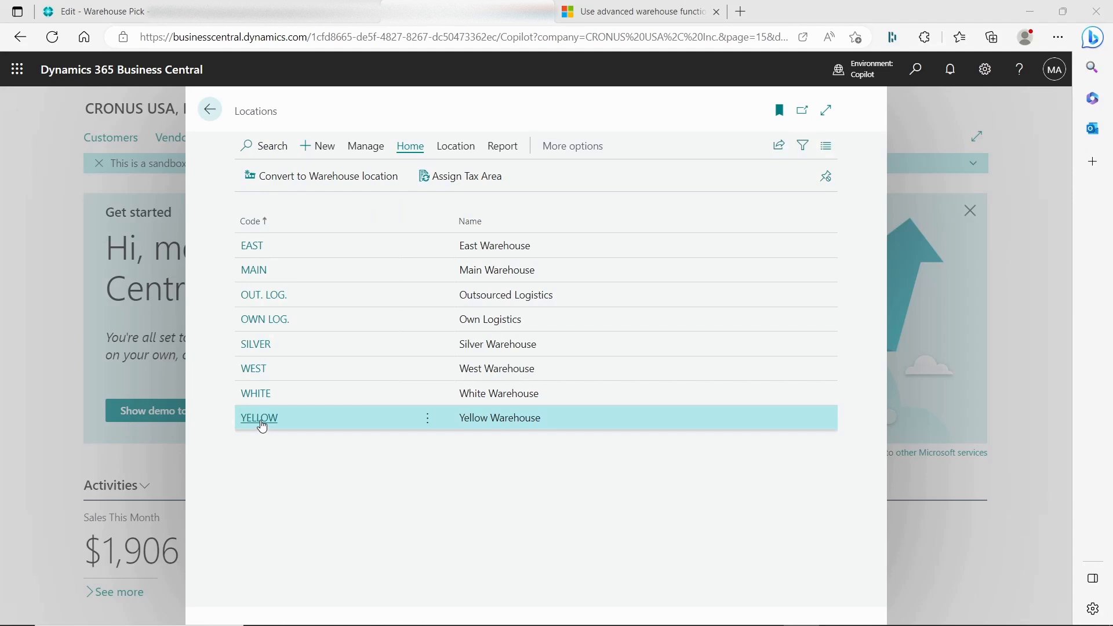
Step: Open the YELLOW location card in full width and examine its Warehouse settings
click(261, 419)
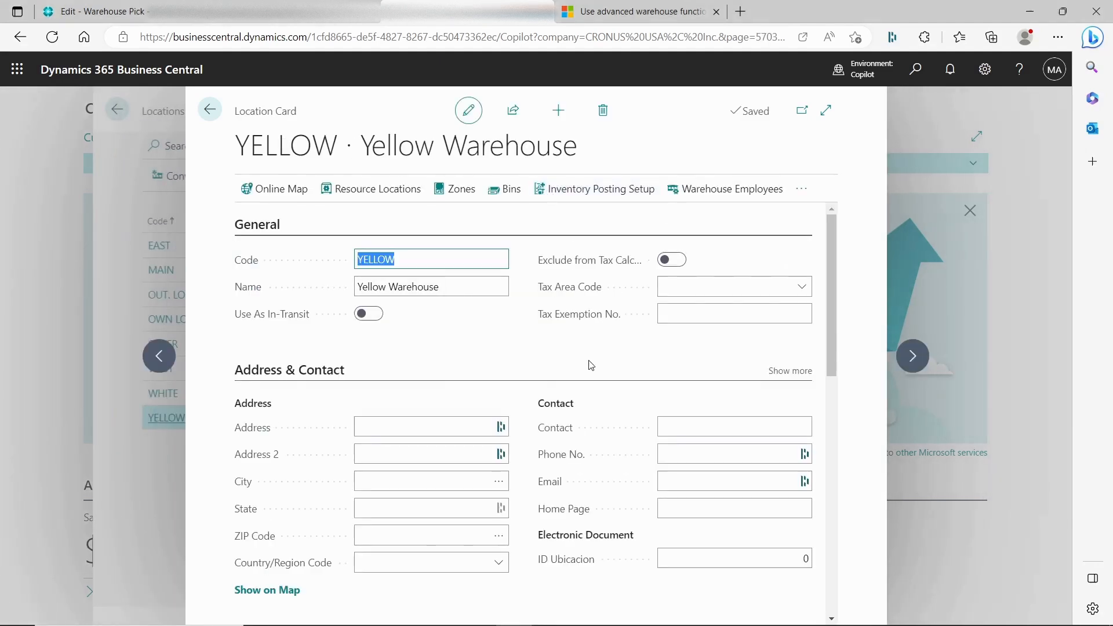
scroll(584, 458, down, 5)
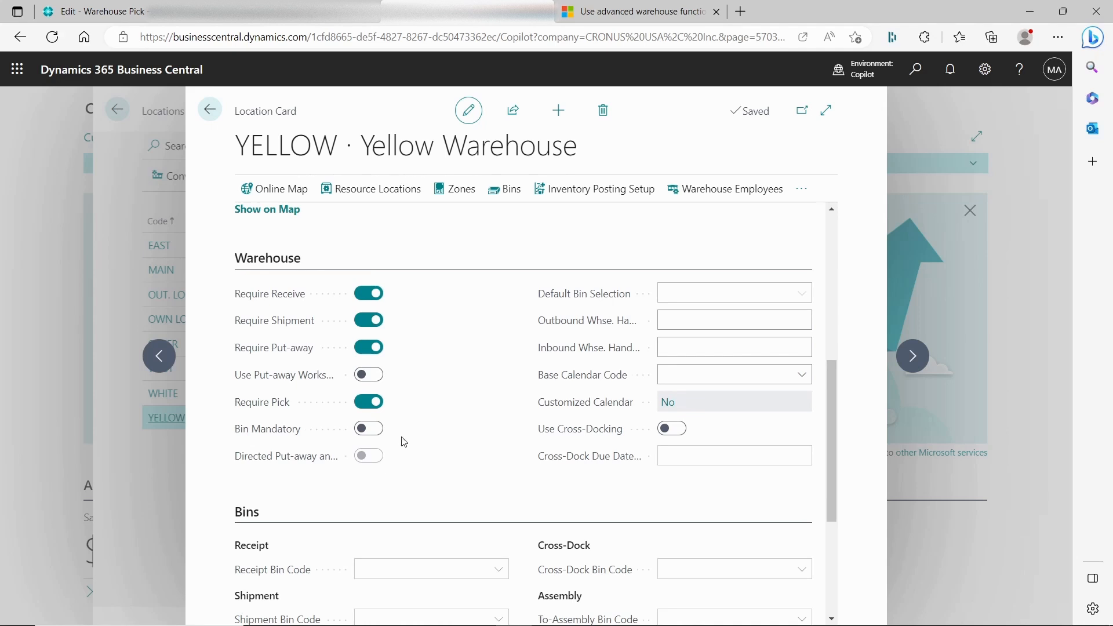
click(827, 110)
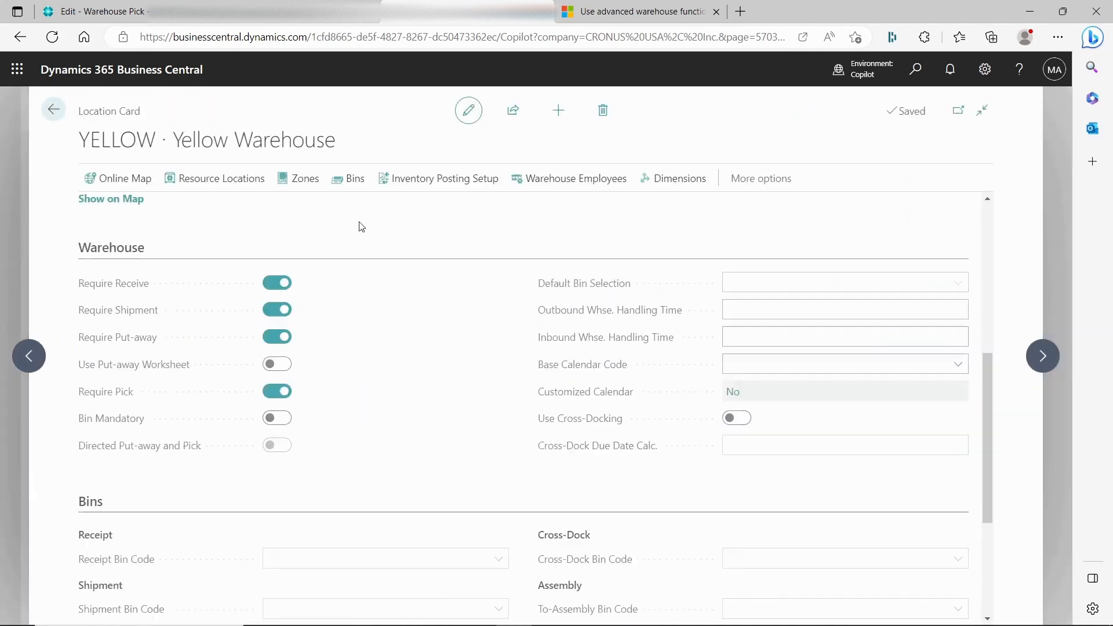
Step: Open the zones of the YELLOW location in full width and look through the QUICK, SHIP and STORAGE zones
click(308, 180)
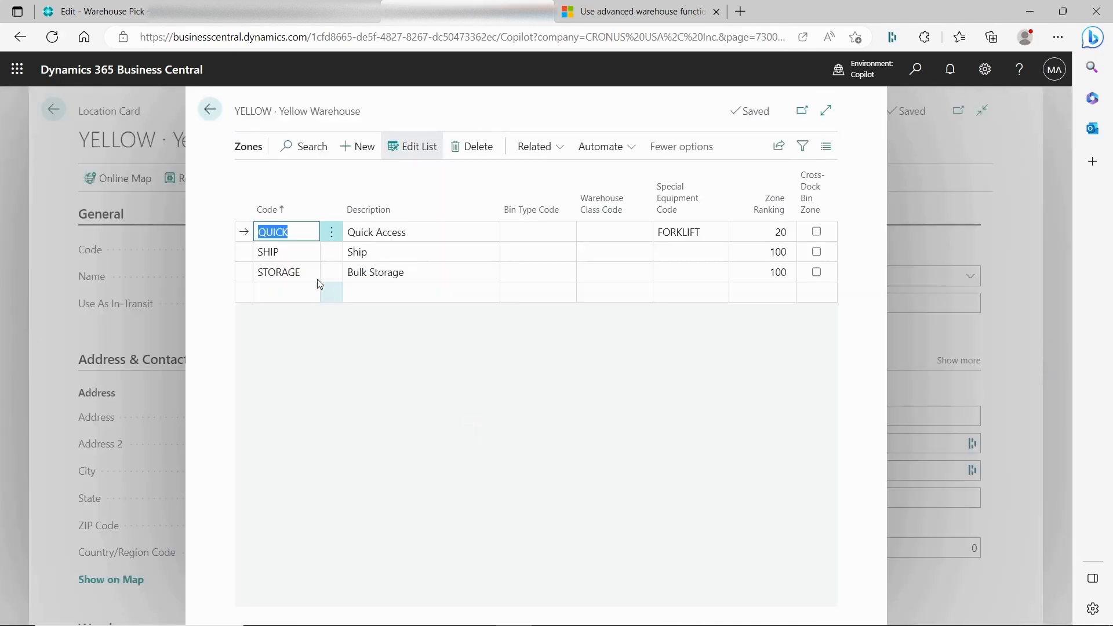
click(293, 253)
click(299, 272)
click(301, 231)
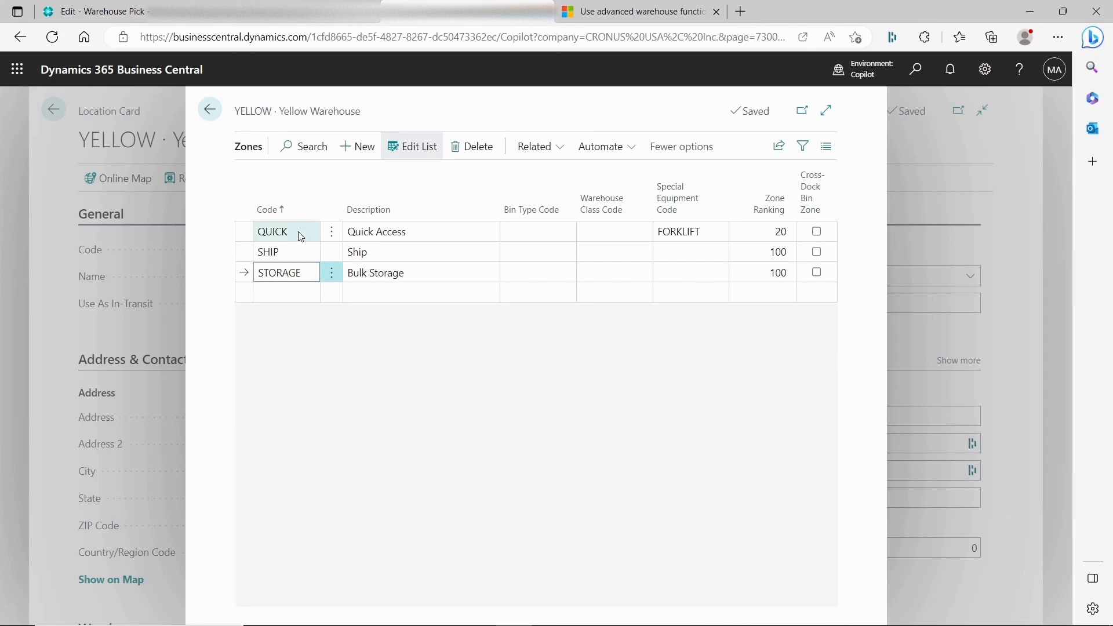
click(829, 109)
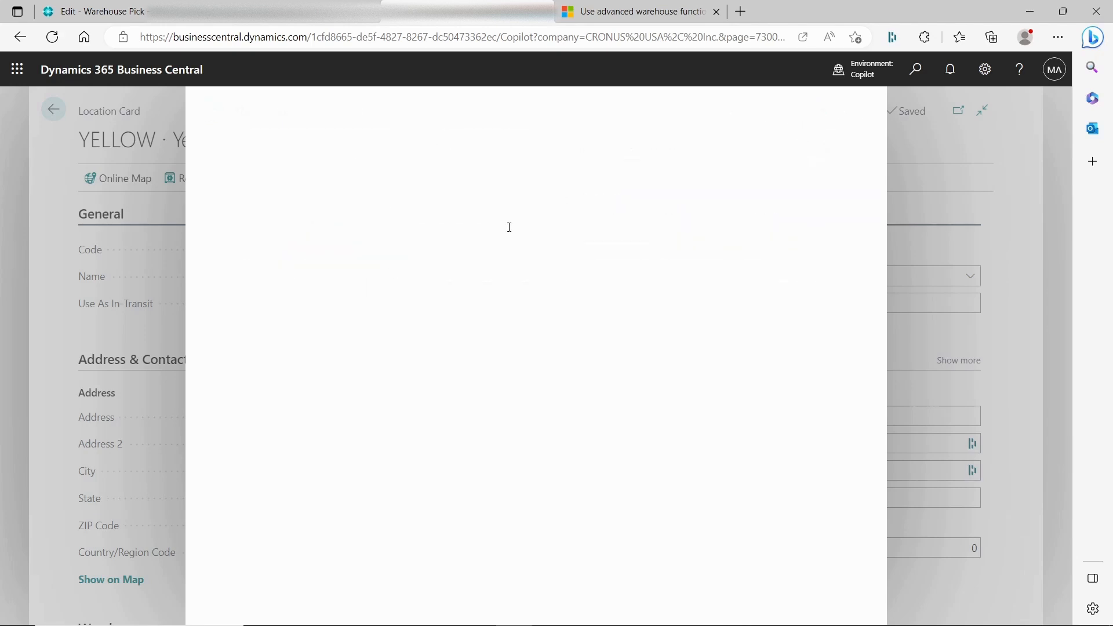
Step: View the bins assigned to the SHIP zone of the YELLOW location and return to the zones list
click(284, 237)
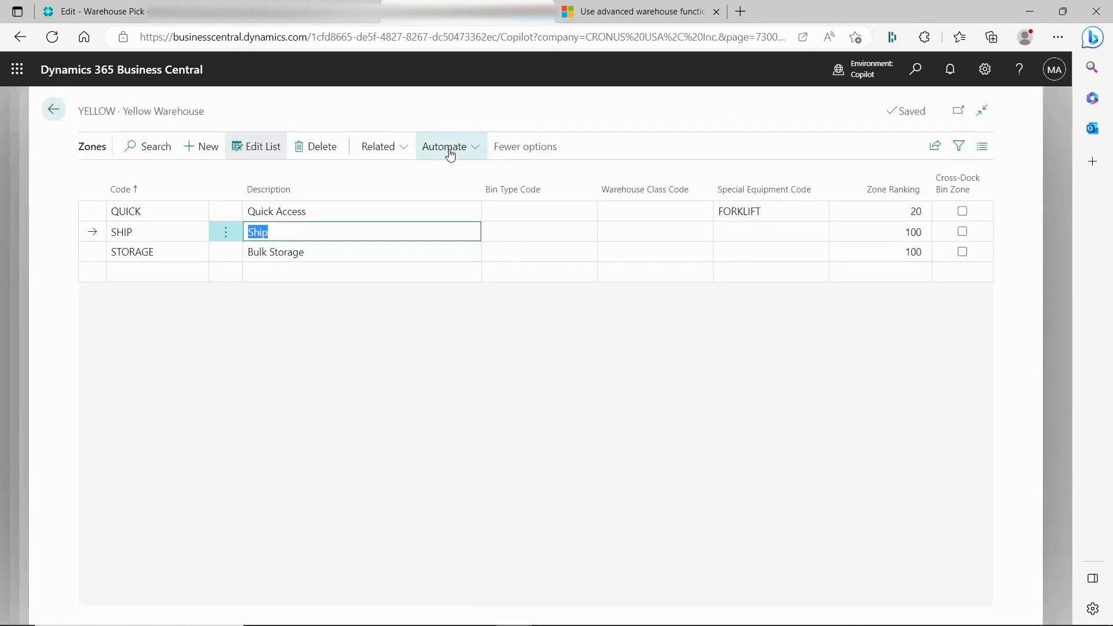
click(389, 147)
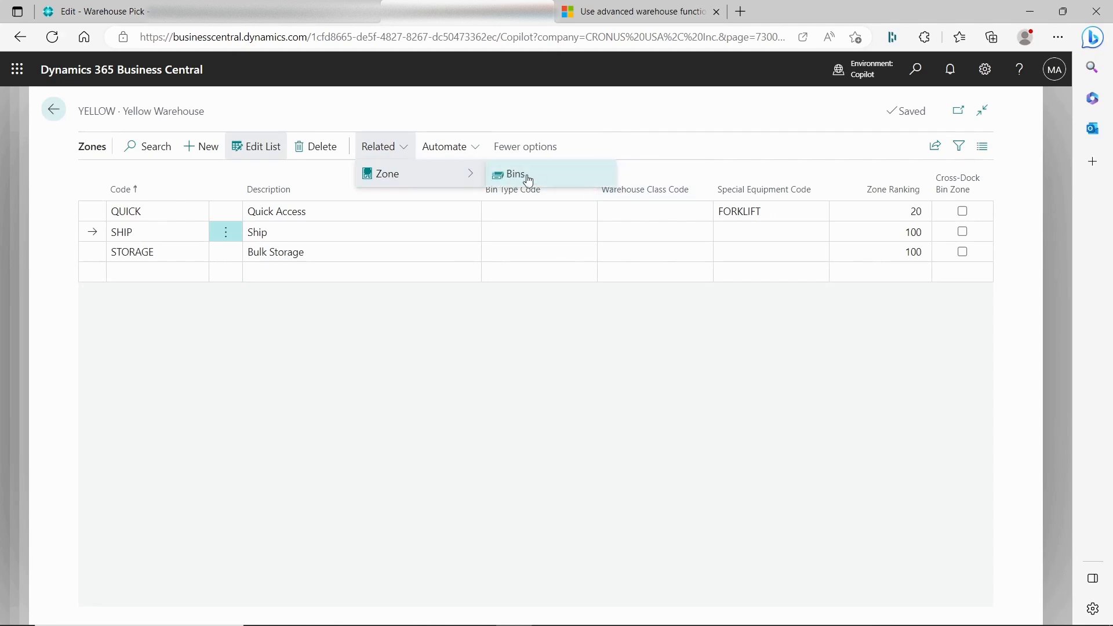
click(509, 174)
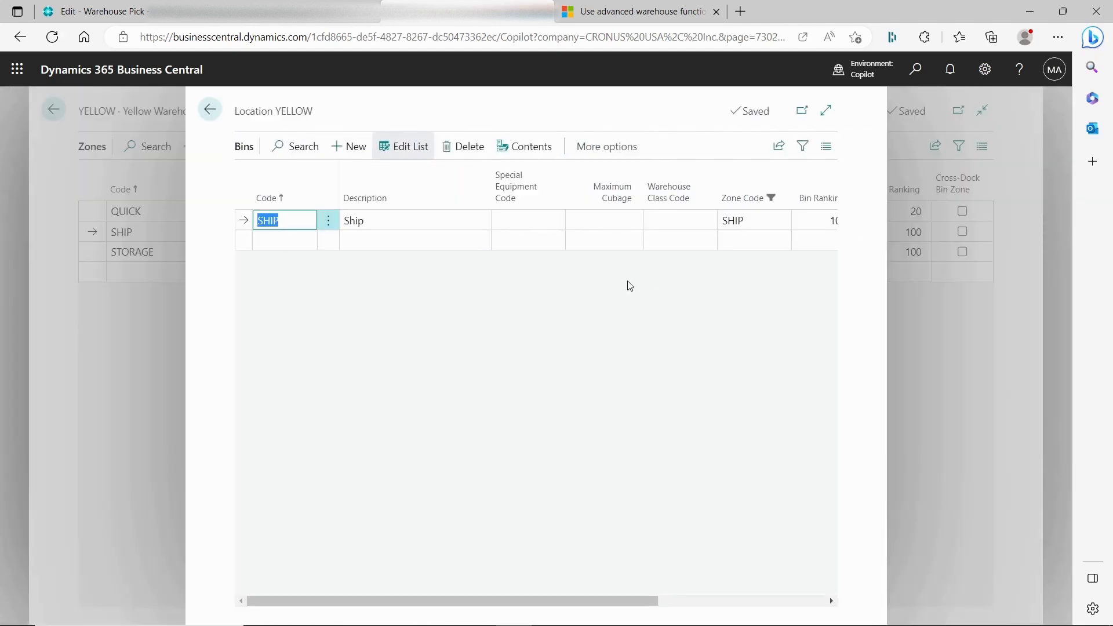
click(210, 110)
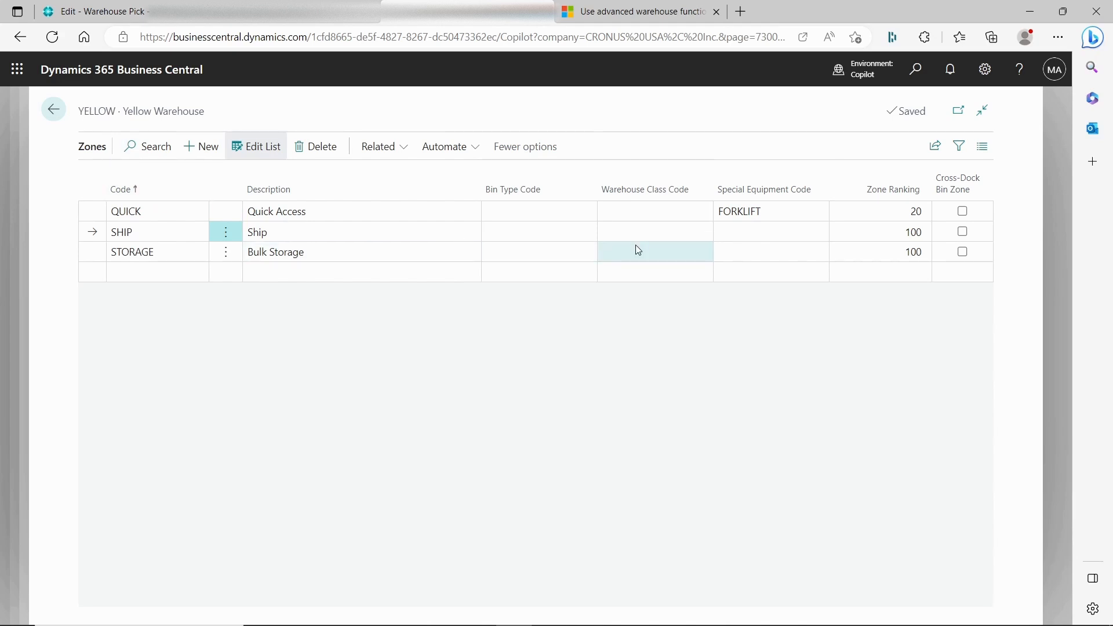
click(371, 145)
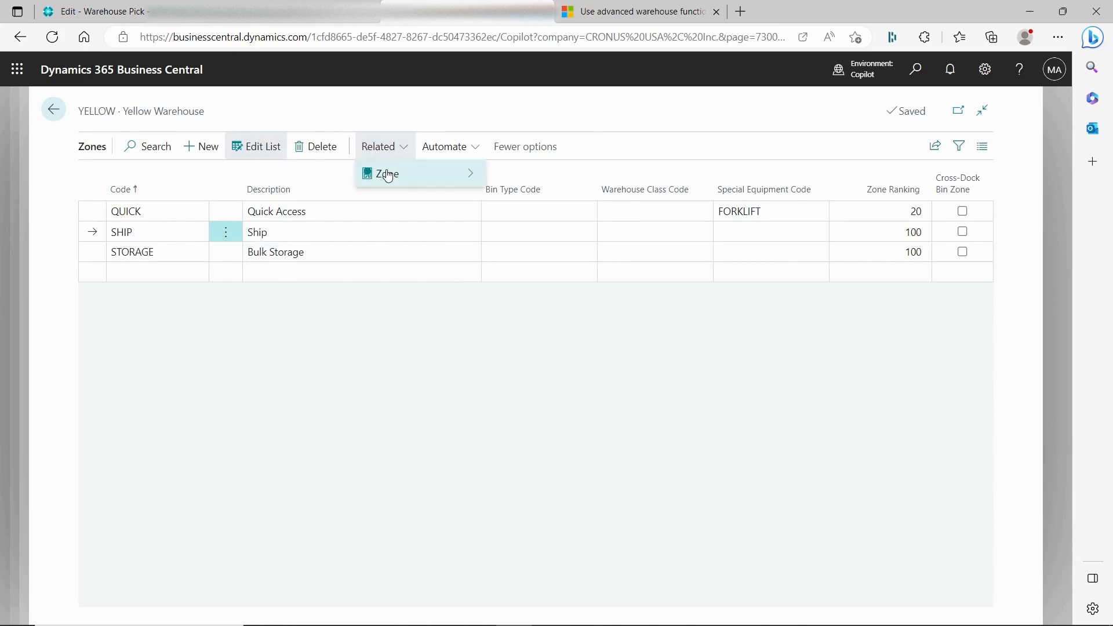
mouse_move(400, 171)
click(570, 177)
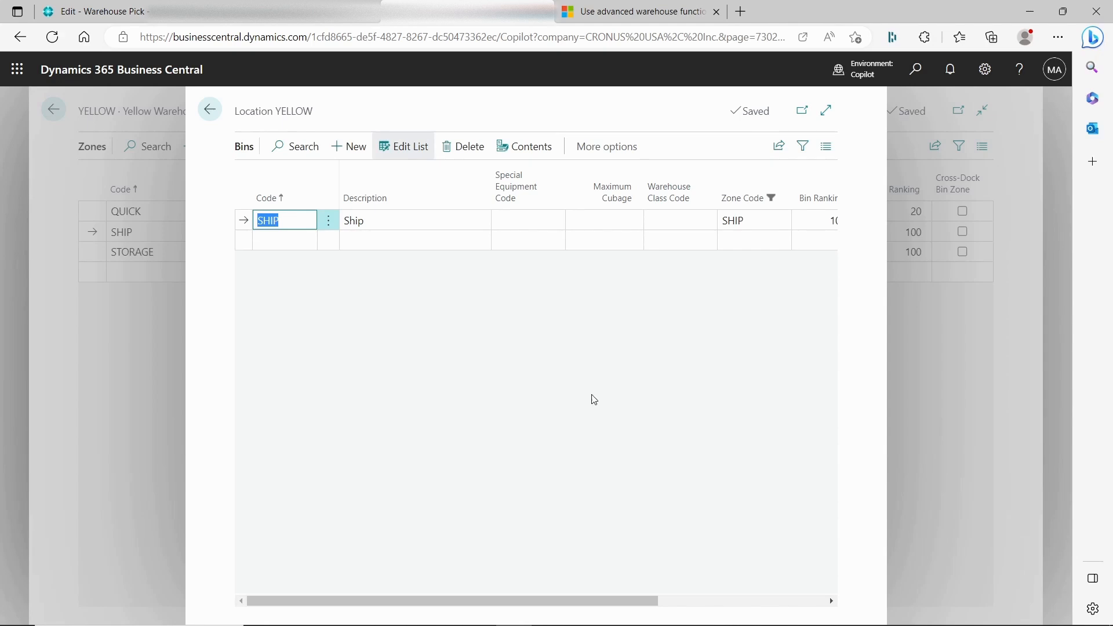
key(Escape)
Step: View the bins assigned to the QUICK zone, including special equipment and bin ranking, and return to the zones list
click(477, 209)
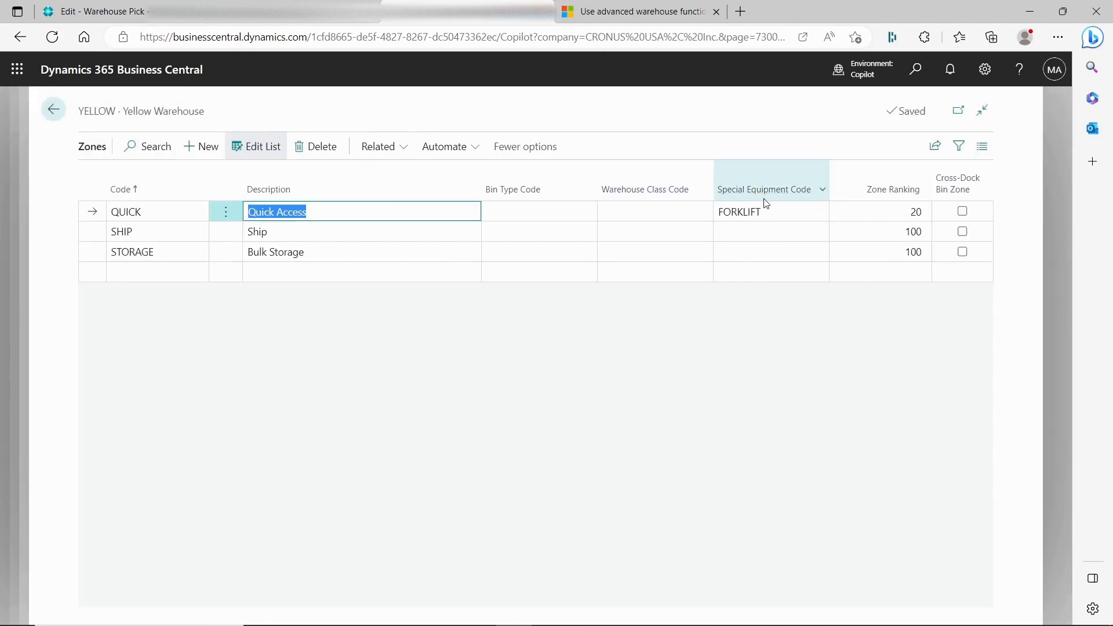
click(387, 143)
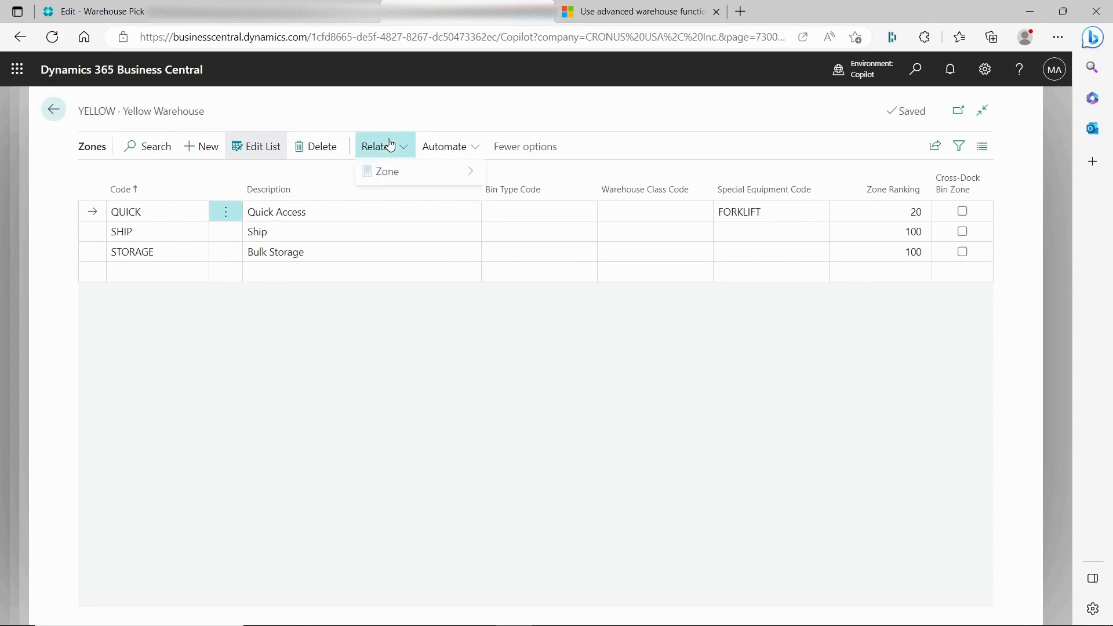
mouse_move(397, 175)
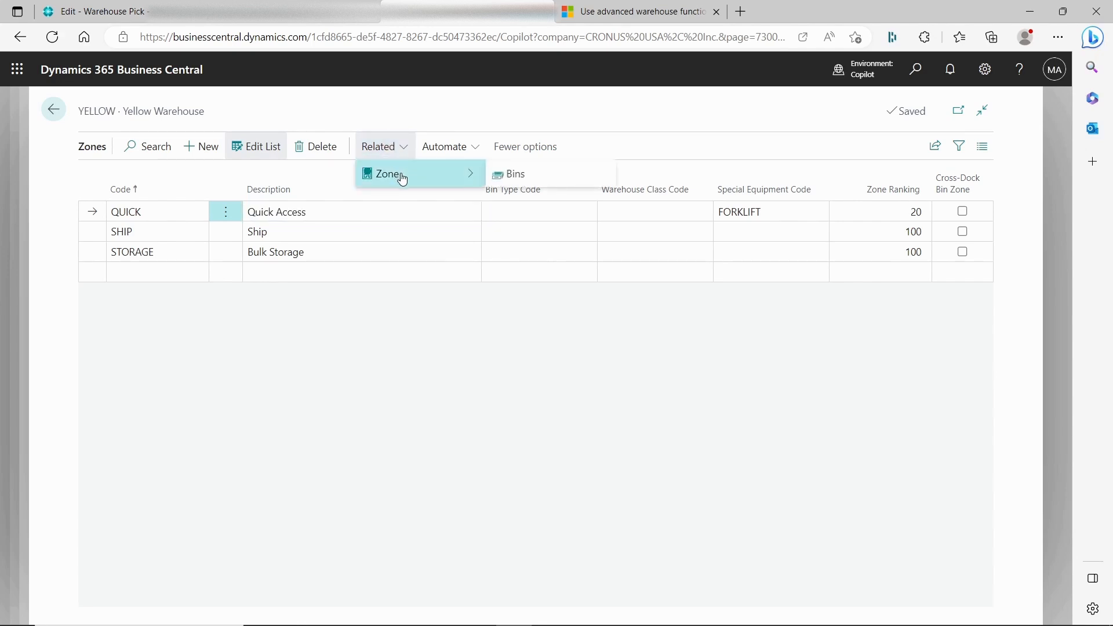
click(544, 174)
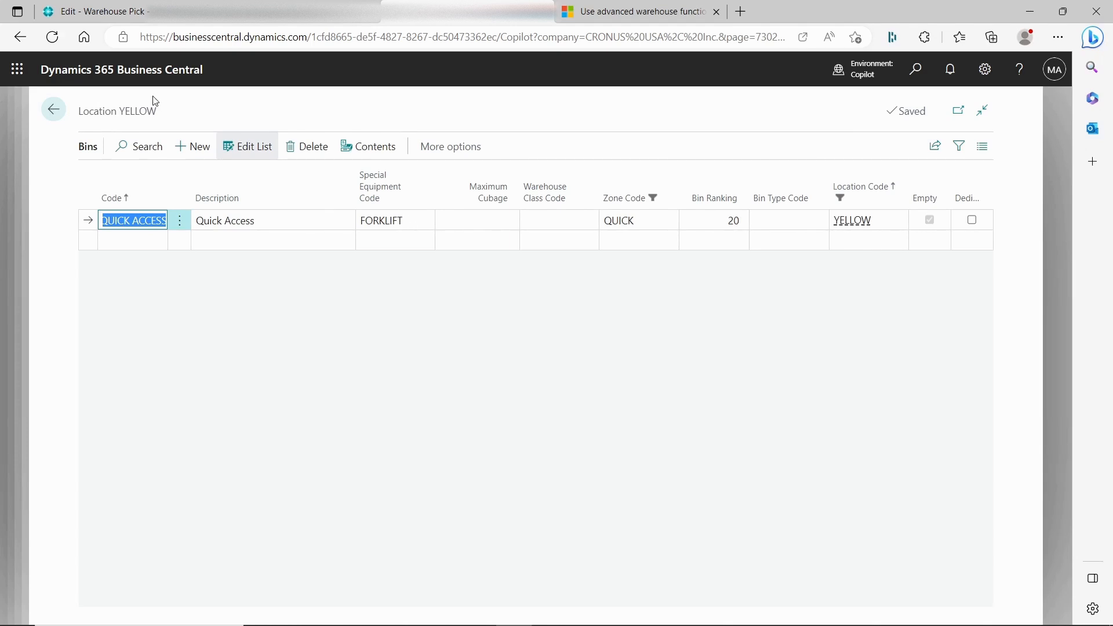
click(53, 108)
Step: Try to set the SHIP zone's bin type code to PICK, and clear the entry again
click(537, 211)
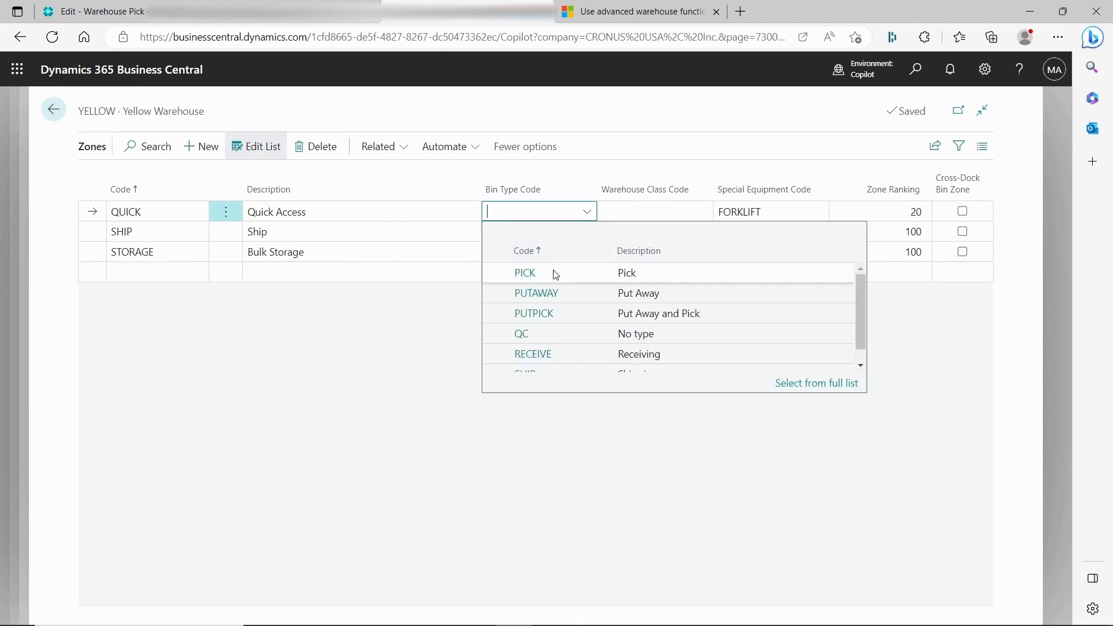
click(260, 226)
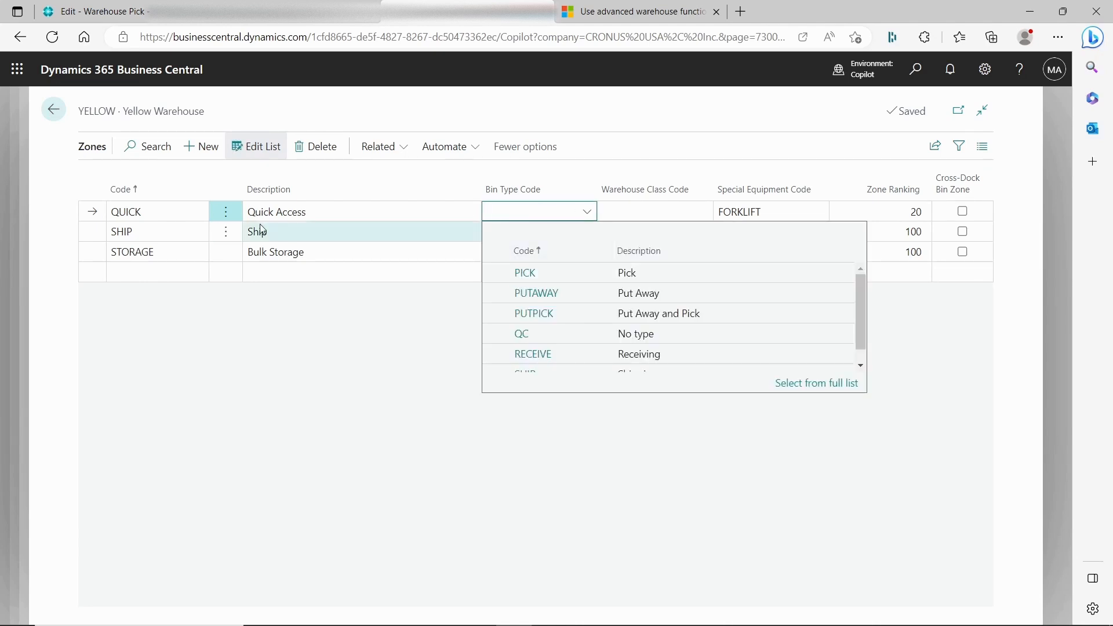
click(572, 231)
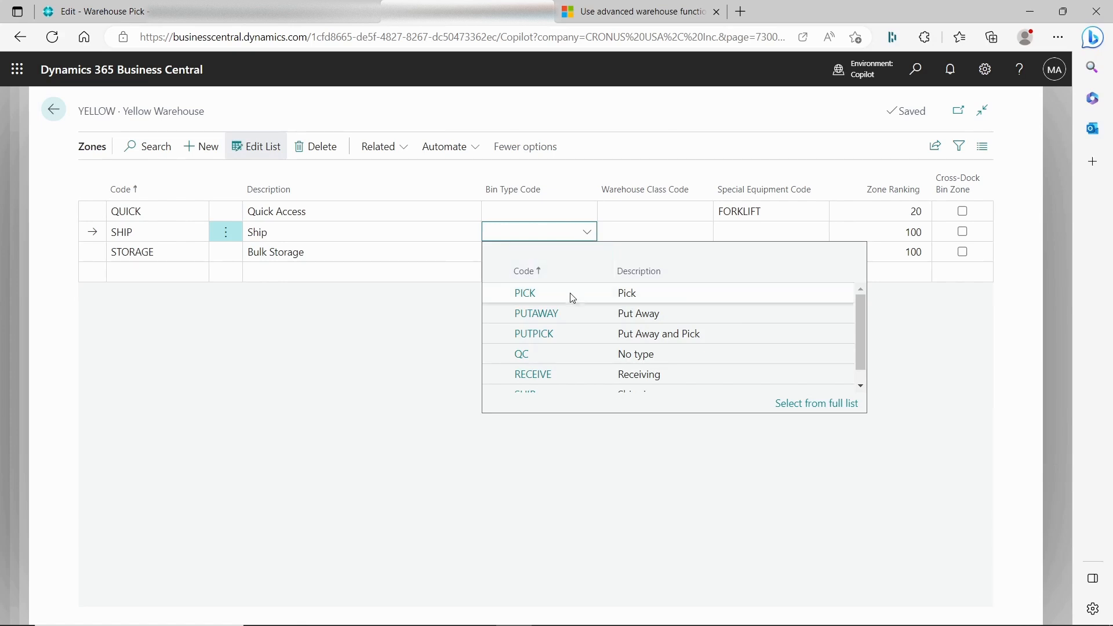
click(544, 292)
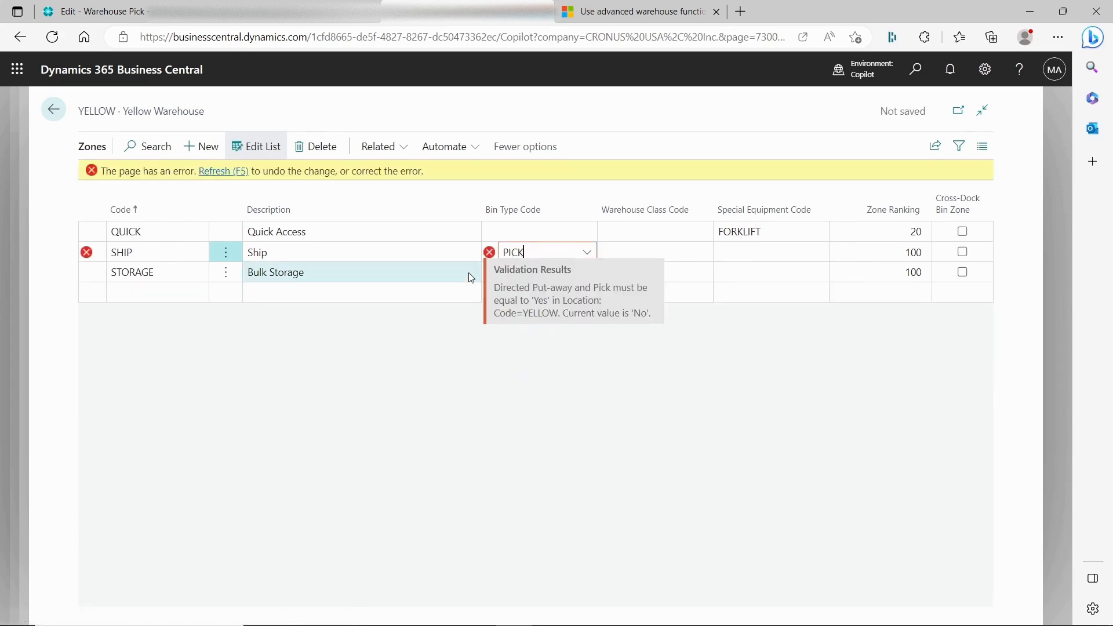
click(586, 253)
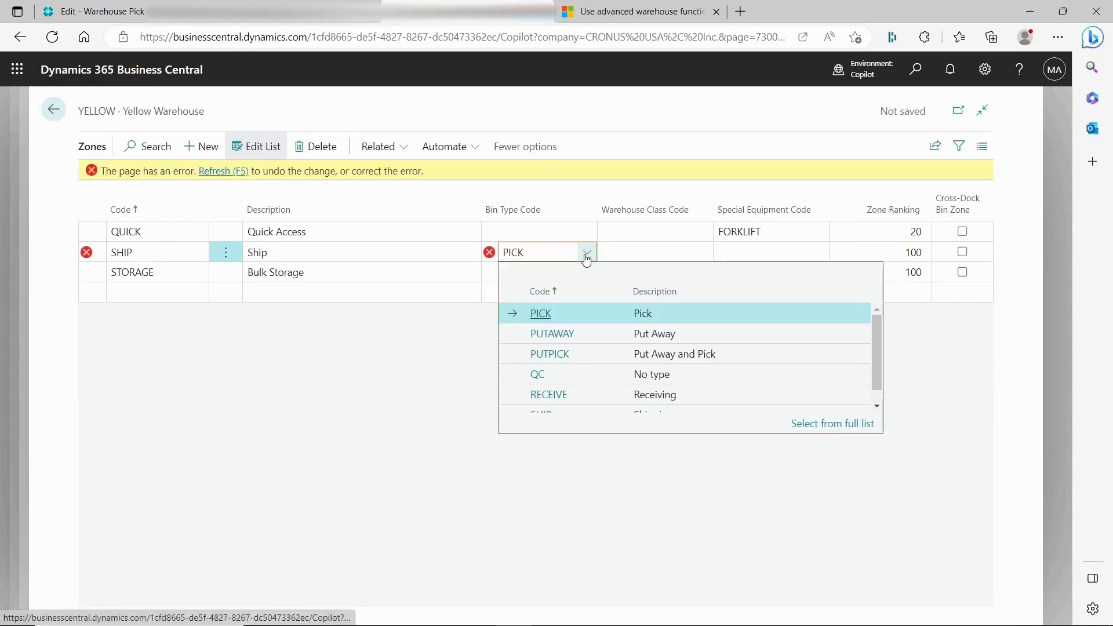
double_click(550, 252)
key(BackSpace)
key(Tab)
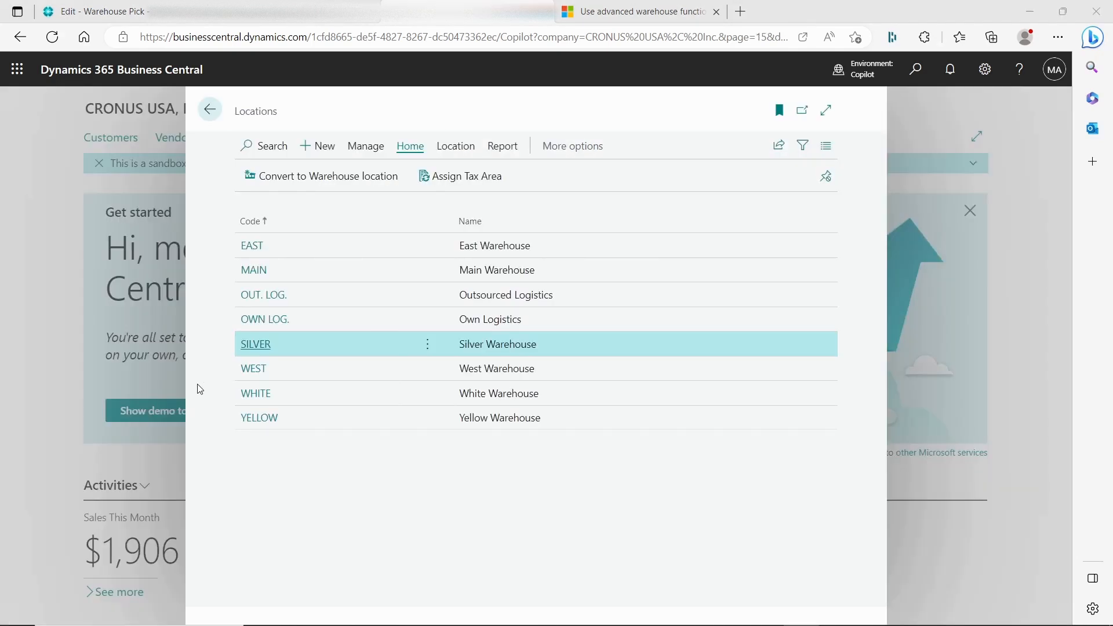
Step: Open the SILVER location card, review its Warehouse settings and examine the contents of its bin S-1-01
click(255, 345)
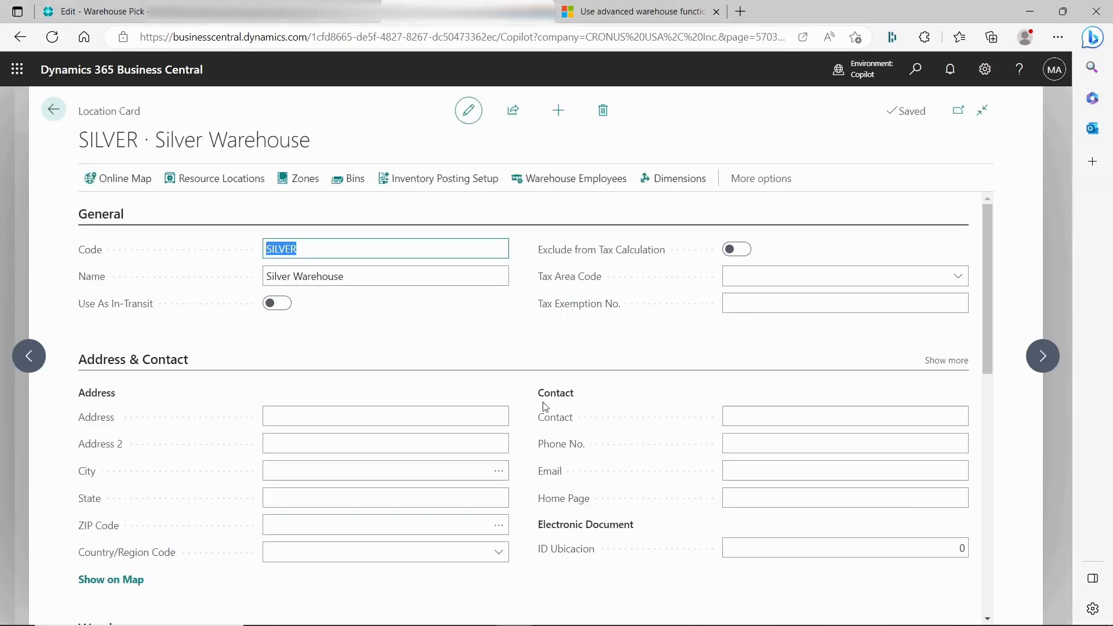
scroll(473, 407, down, 7)
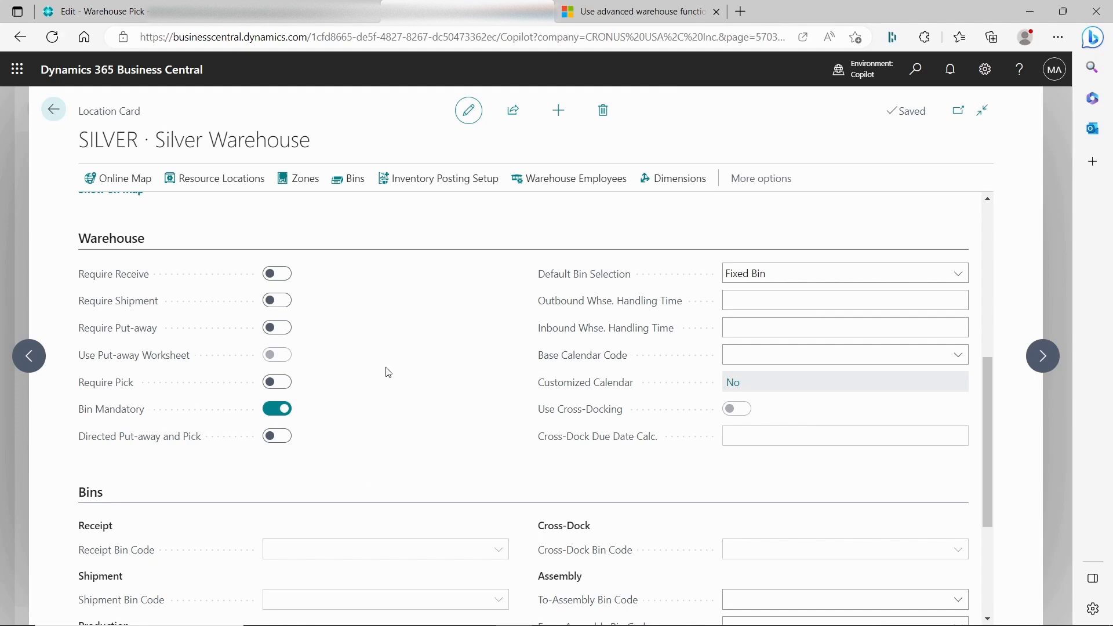
click(350, 182)
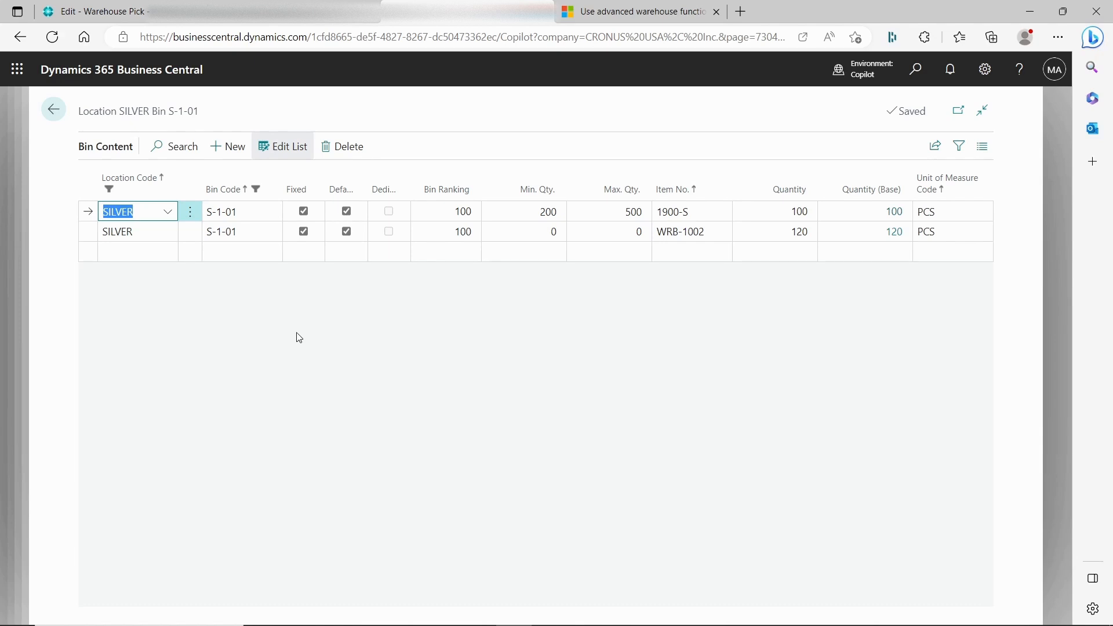
click(709, 210)
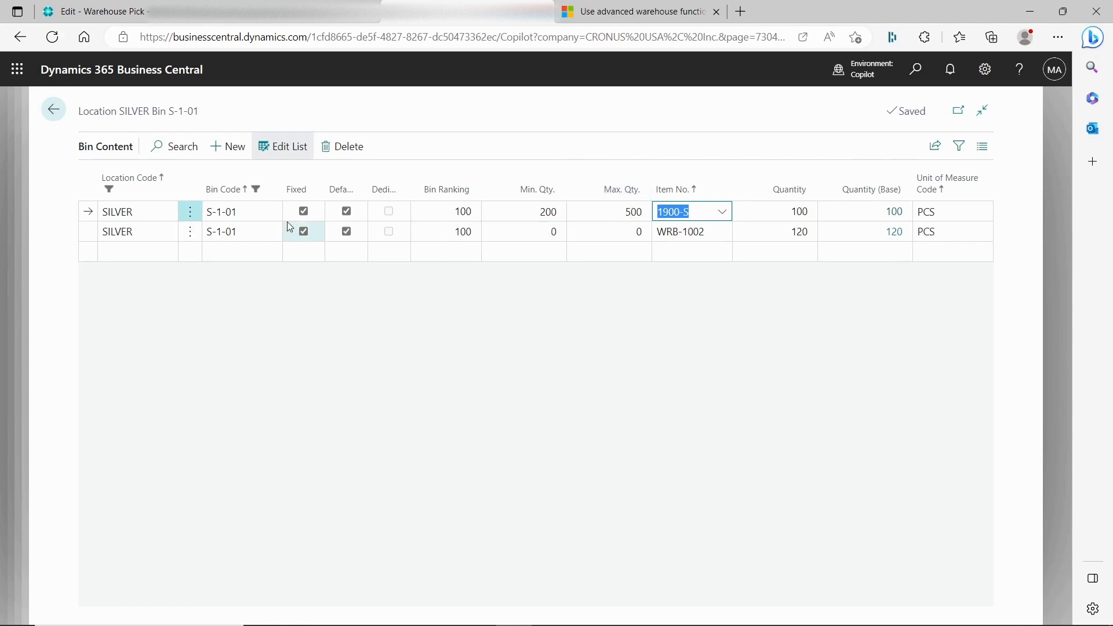
click(53, 109)
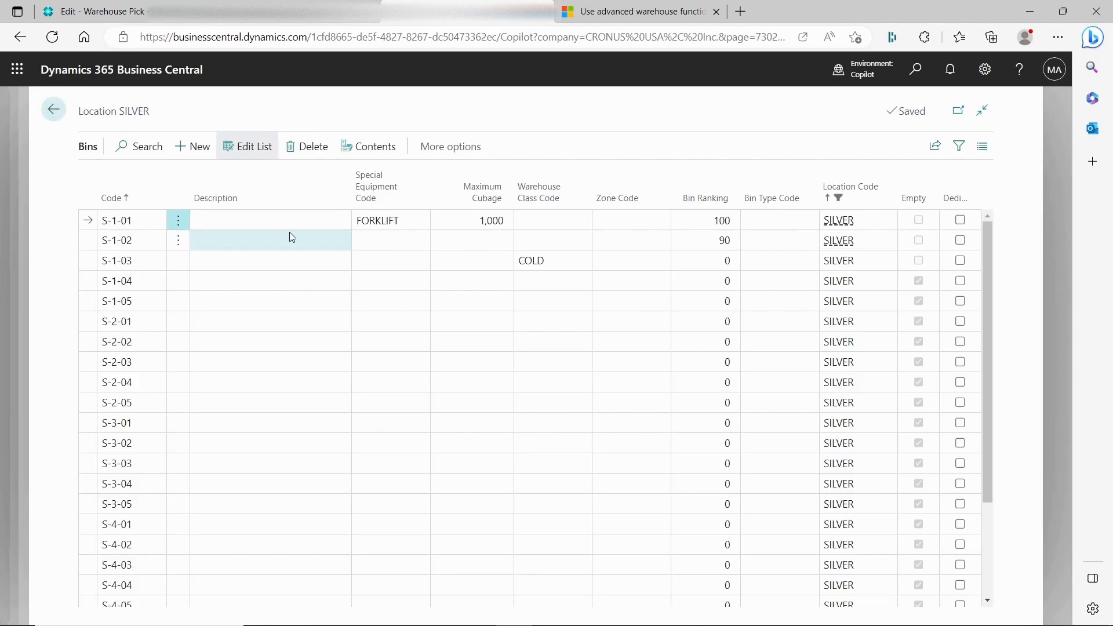
Step: Examine the contents of bin S-1-02 at the SILVER location and return to the bins list
click(271, 243)
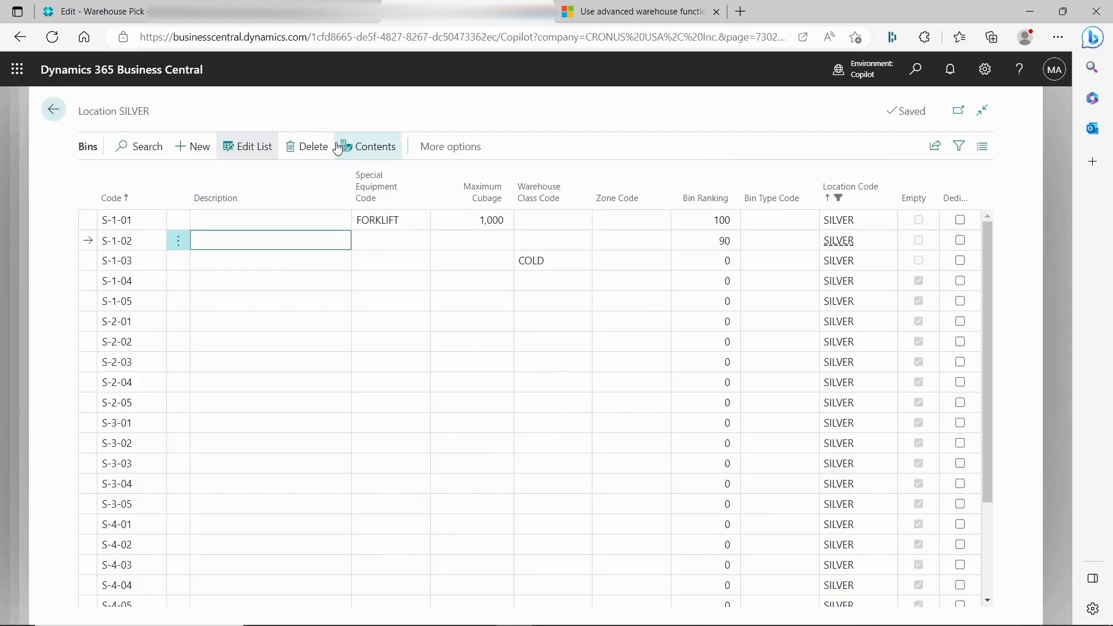
click(357, 147)
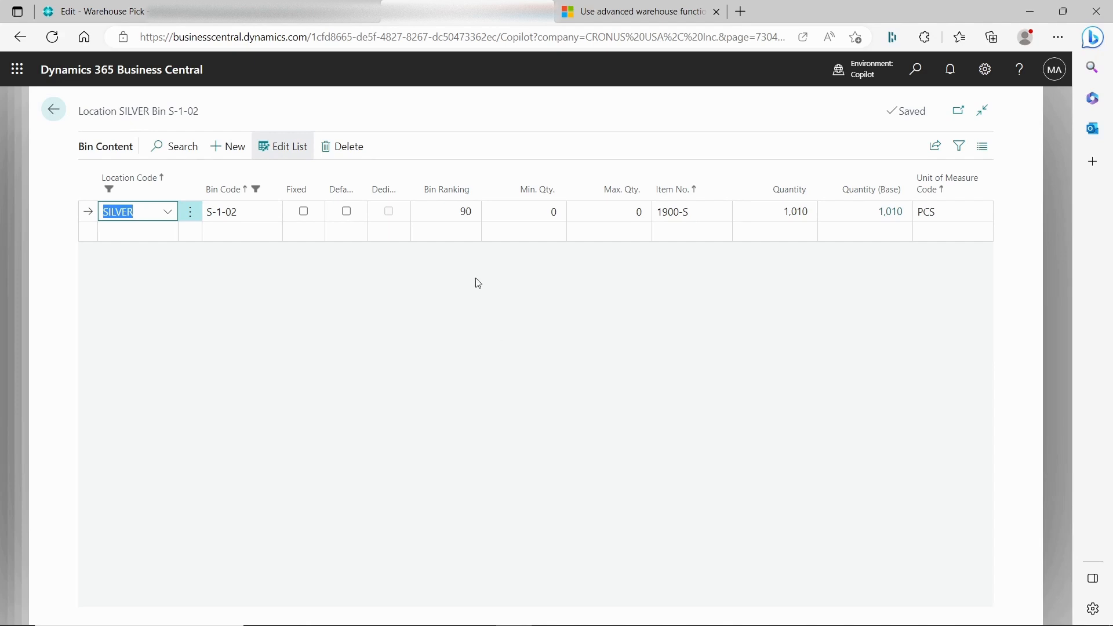
click(54, 108)
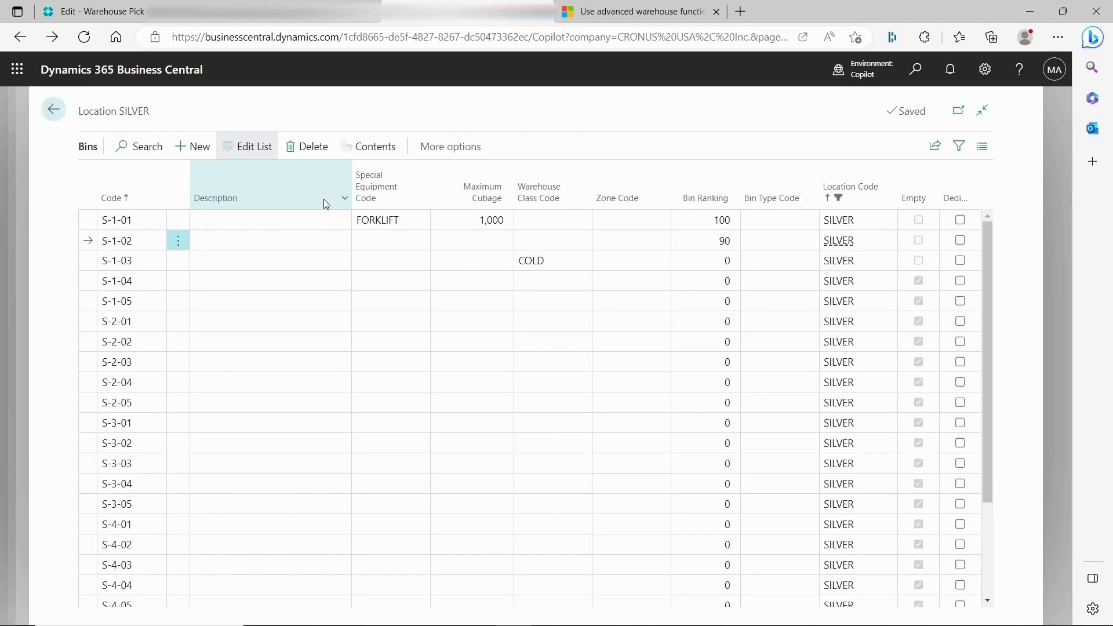
Step: Examine the contents of bin S-1-01 at the SILVER location, including the minimum and maximum quantities
click(200, 219)
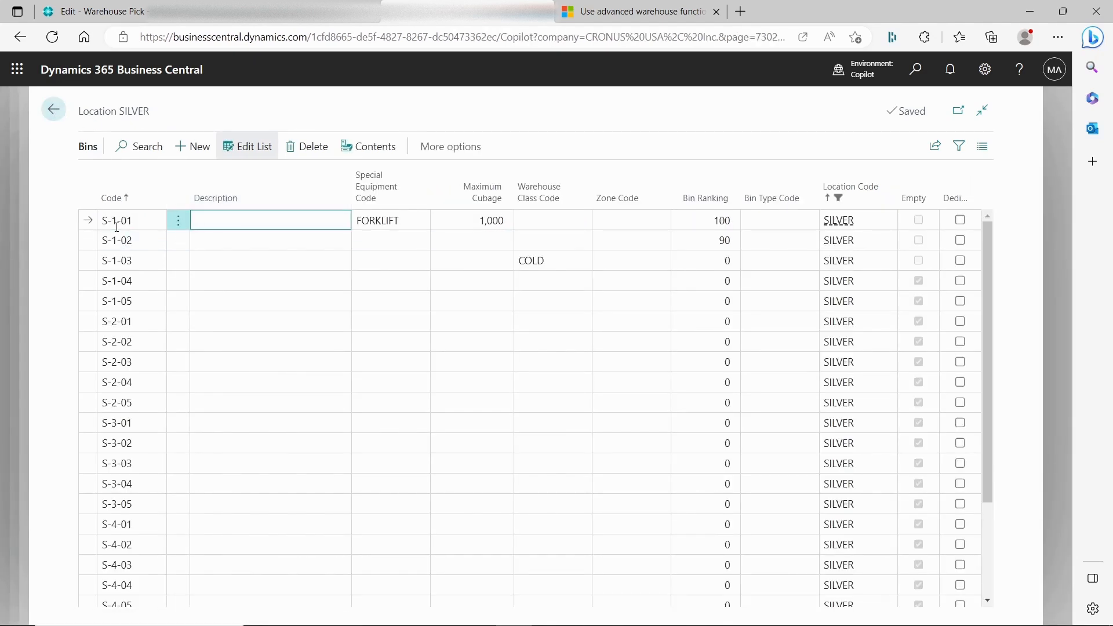
click(367, 150)
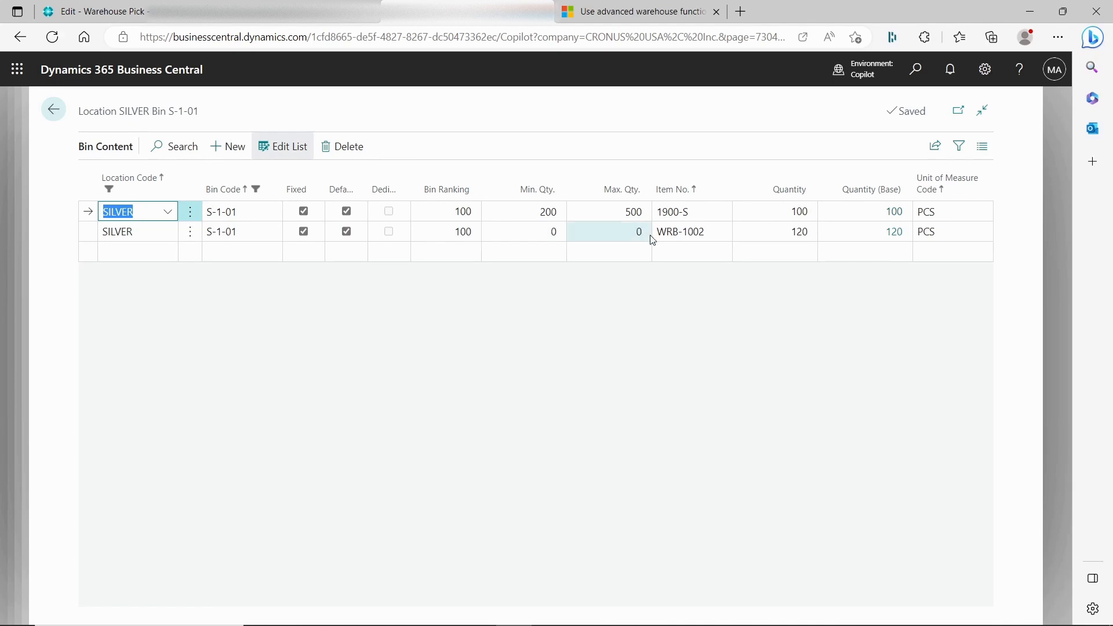
click(53, 109)
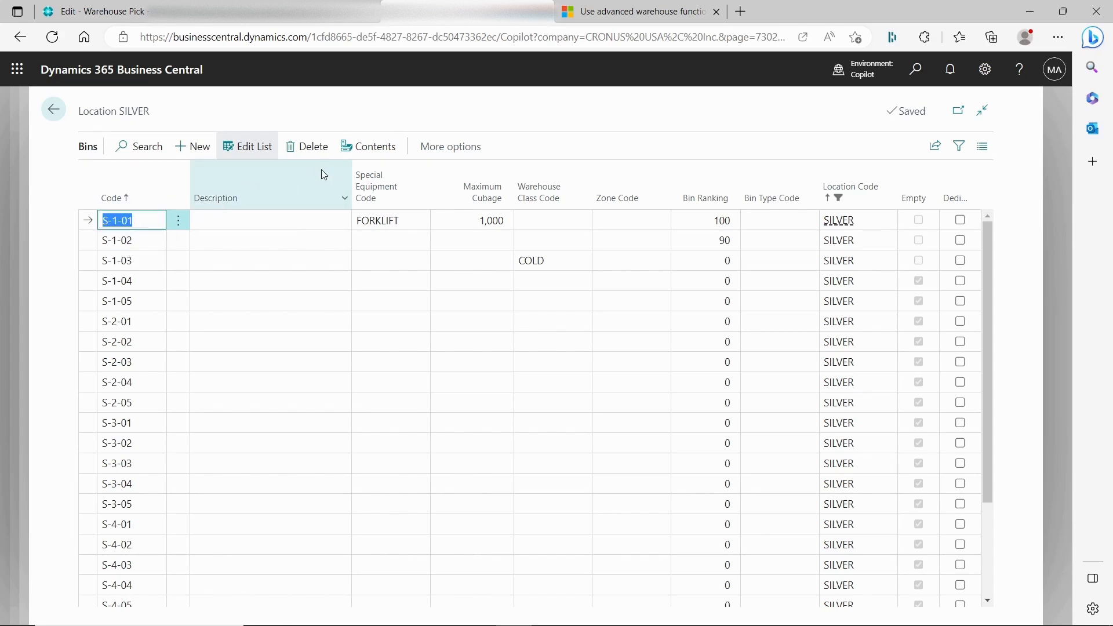
click(355, 152)
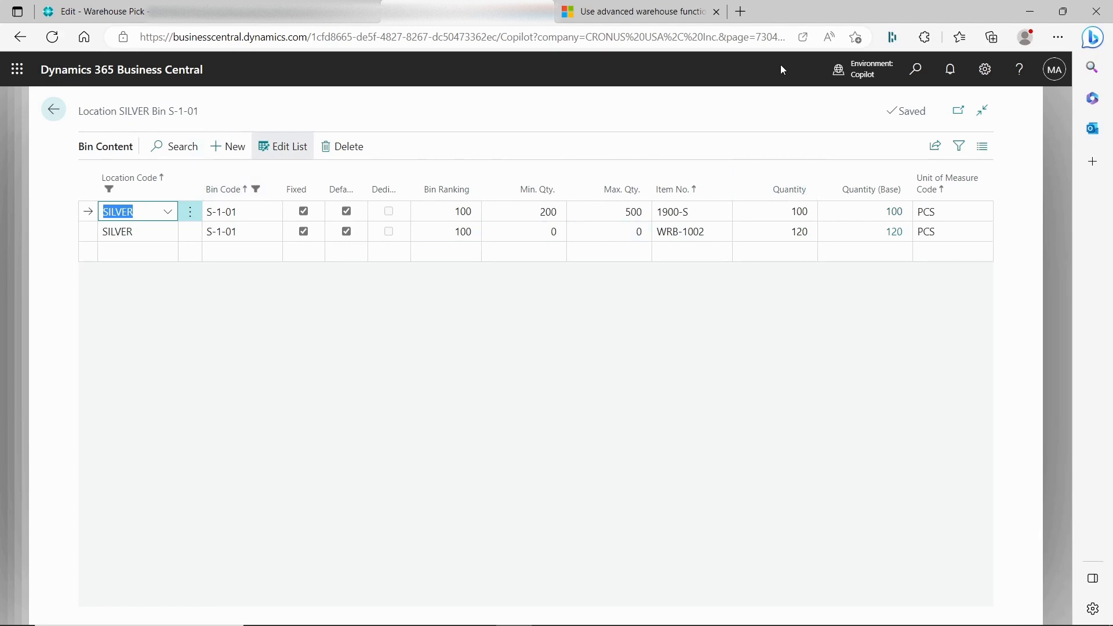
Step: Open the Movement Worksheets page and select the TEST worksheet for the SILVER location
click(912, 78)
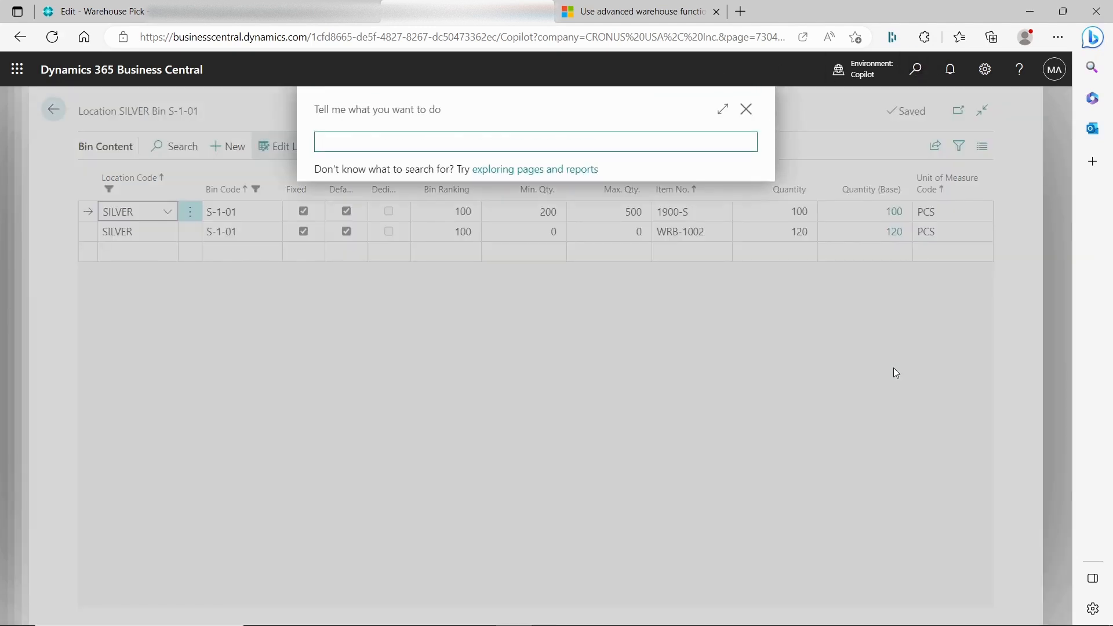
text(move)
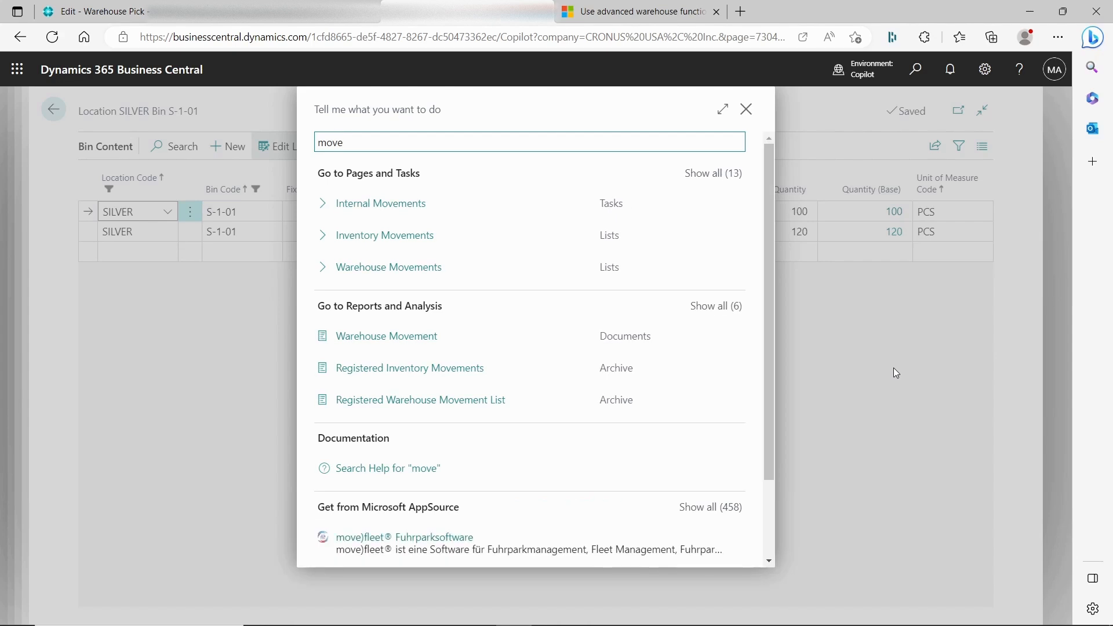
text( owrk)
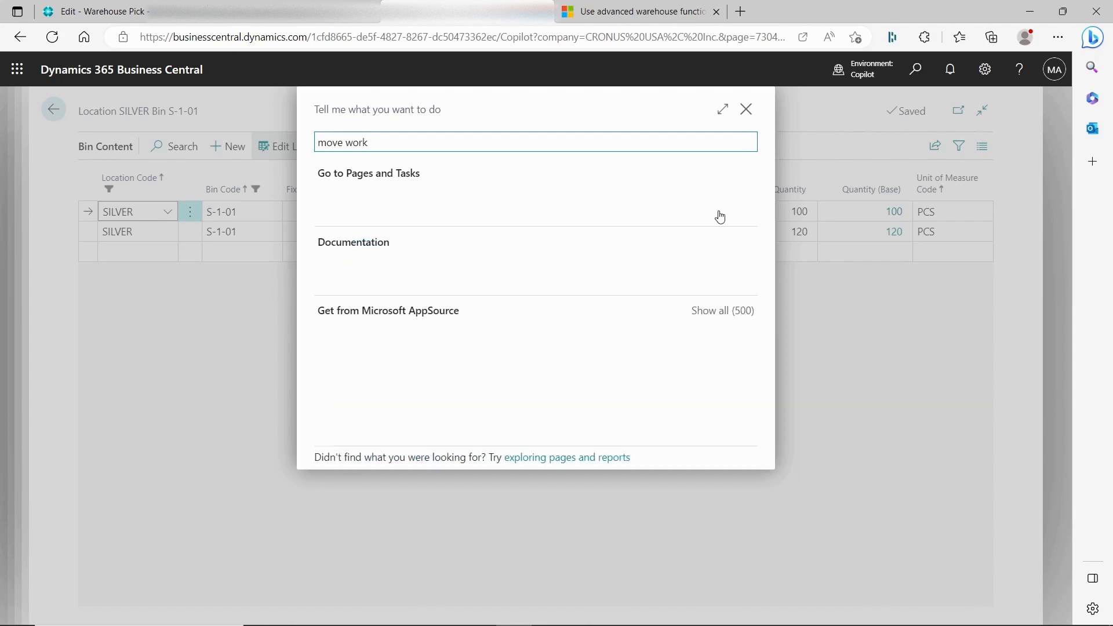
click(433, 207)
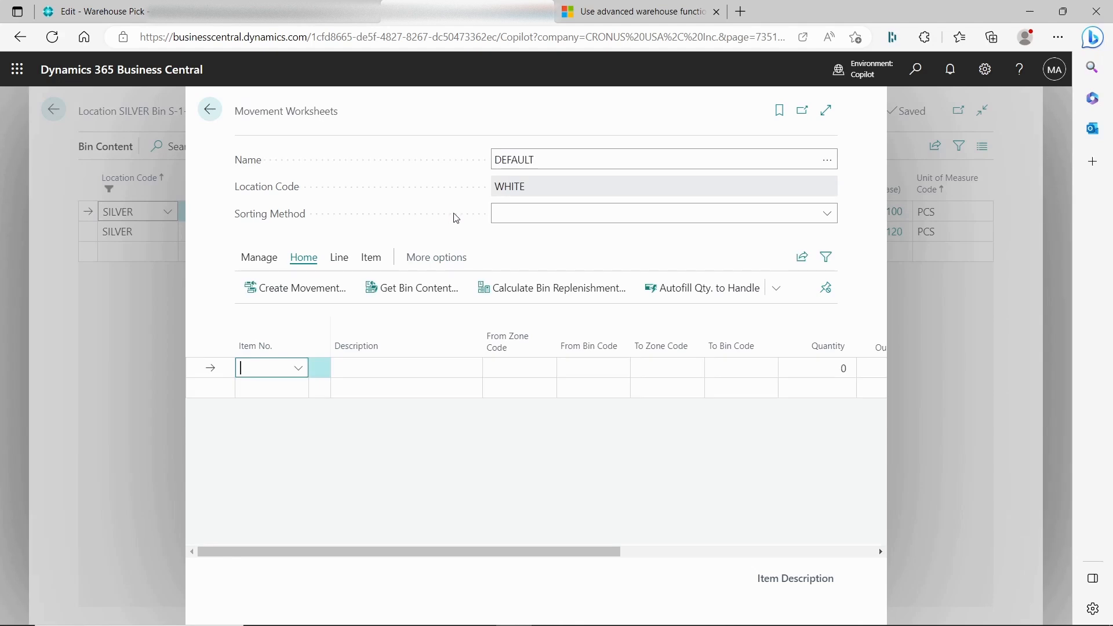
click(827, 160)
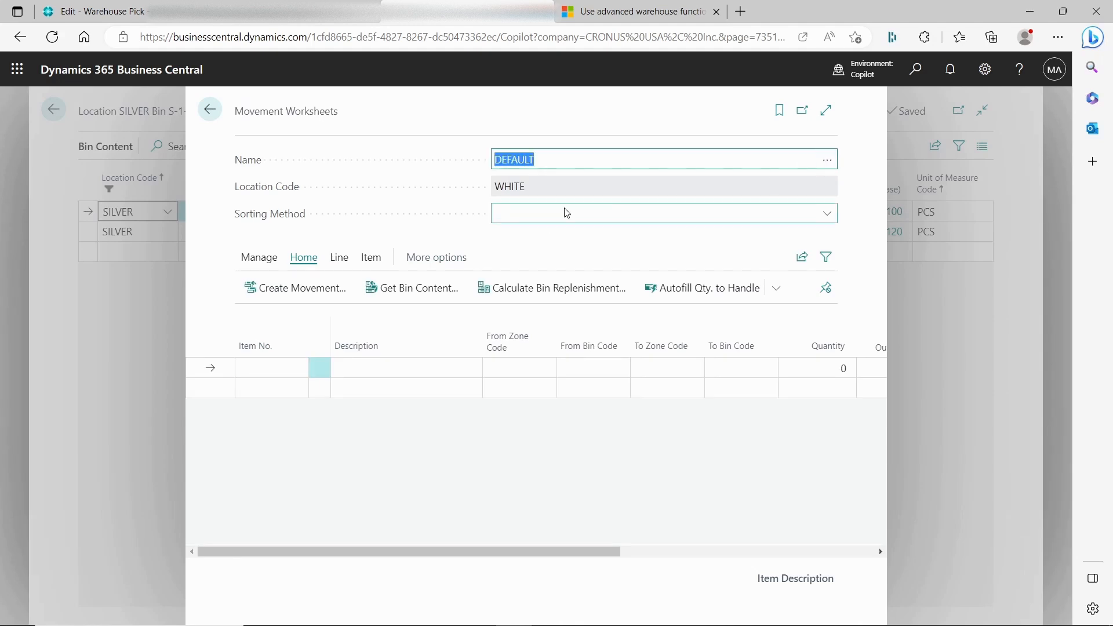
click(348, 288)
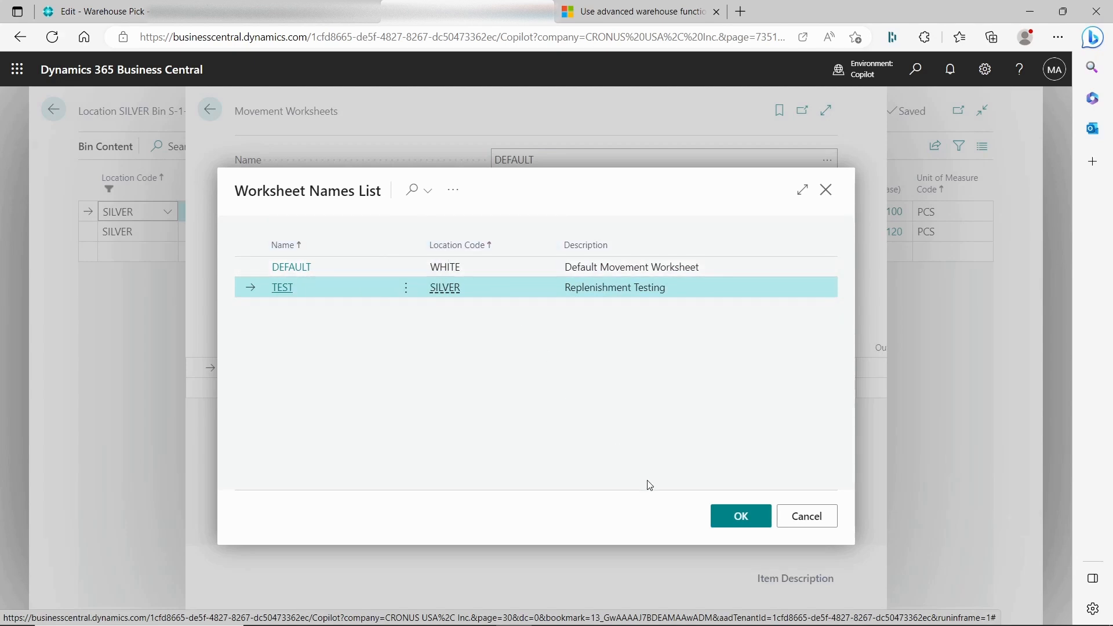
click(727, 518)
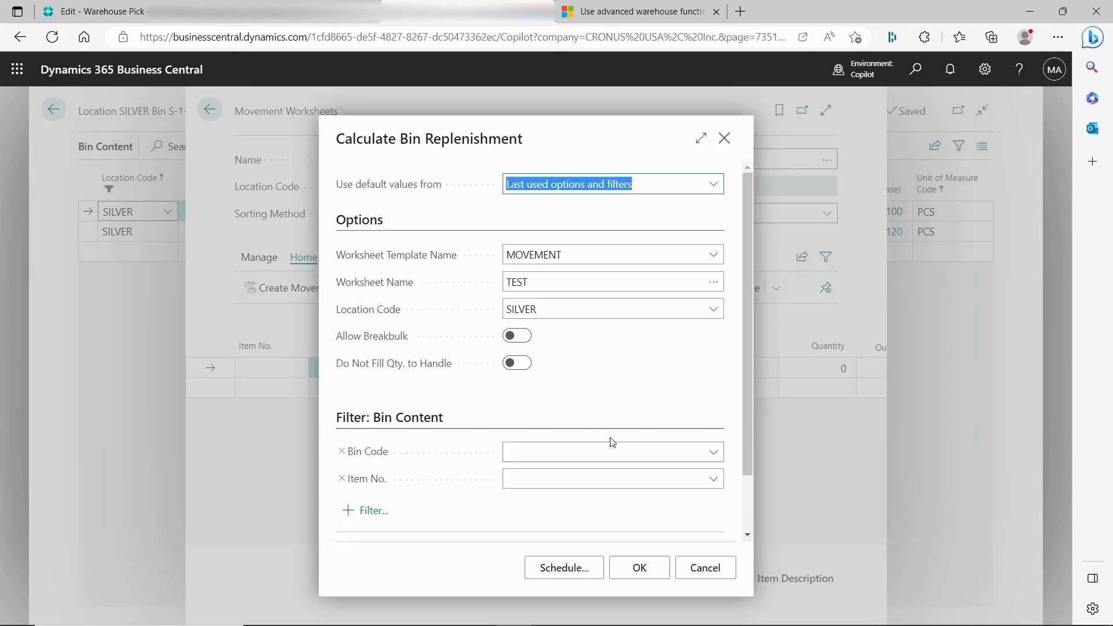
Step: Try to calculate bin replenishment for the TEST worksheet at SILVER, filtered to item 1900-S
click(587, 479)
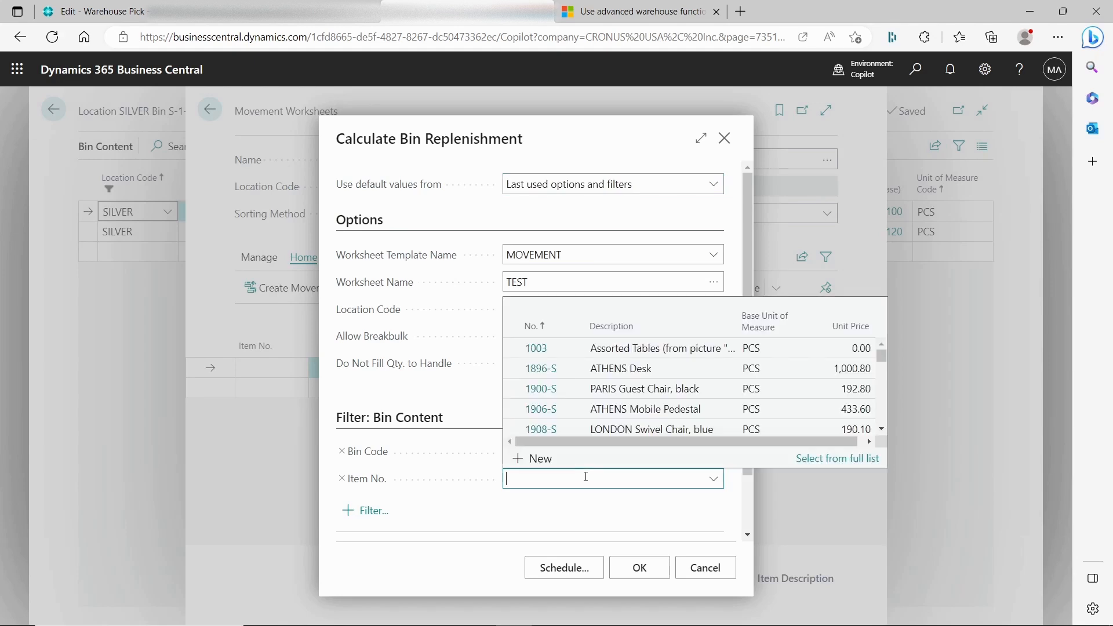
text(19)
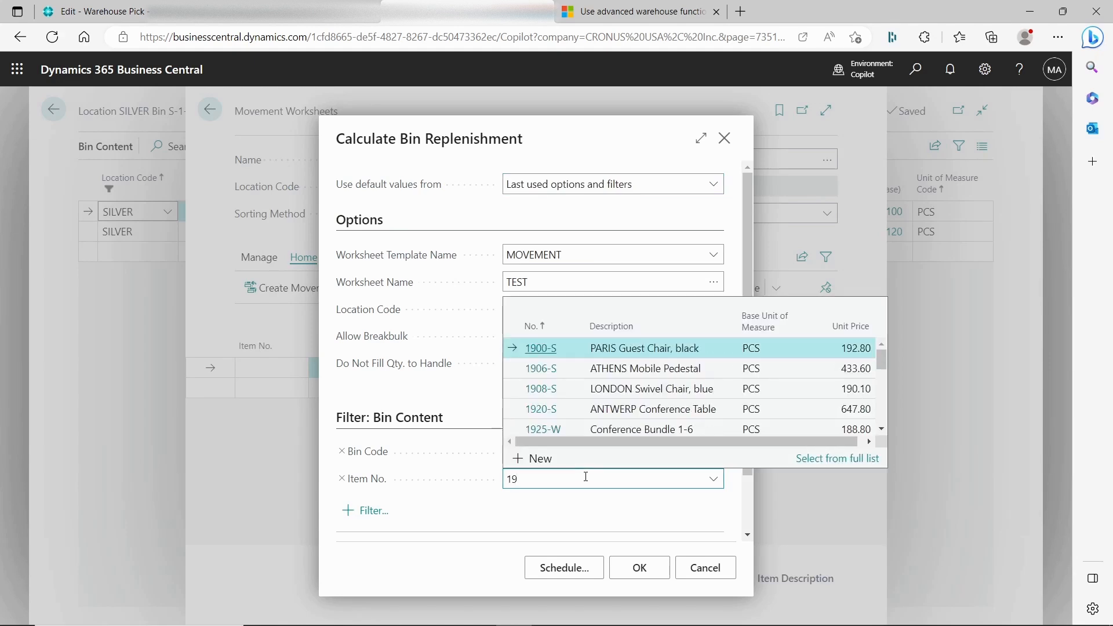
text(00-s)
key(Tab)
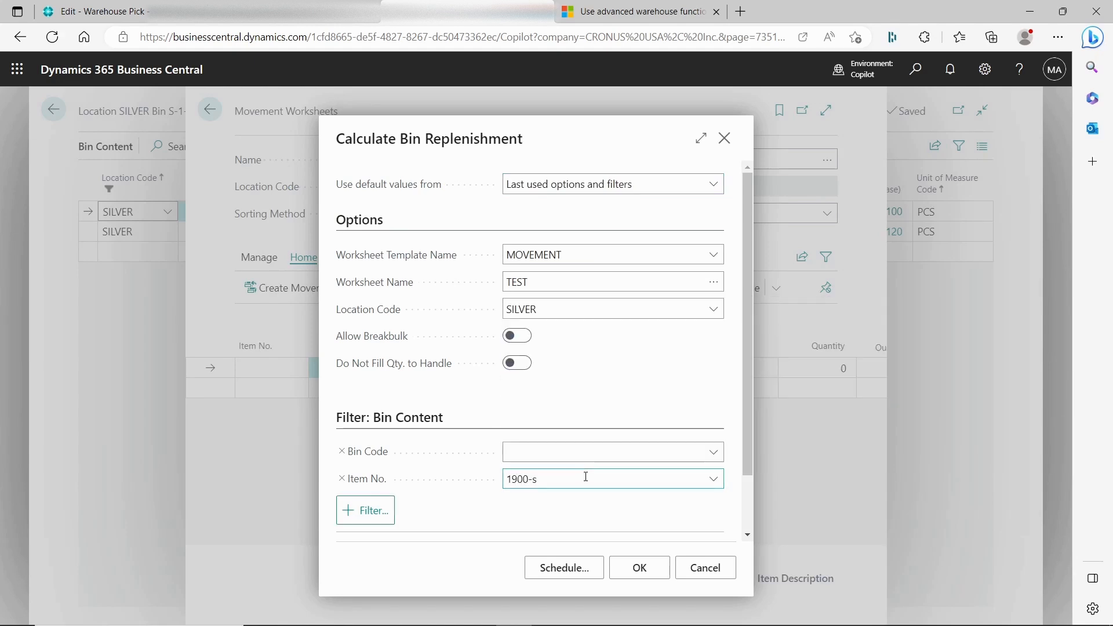
click(703, 480)
click(720, 481)
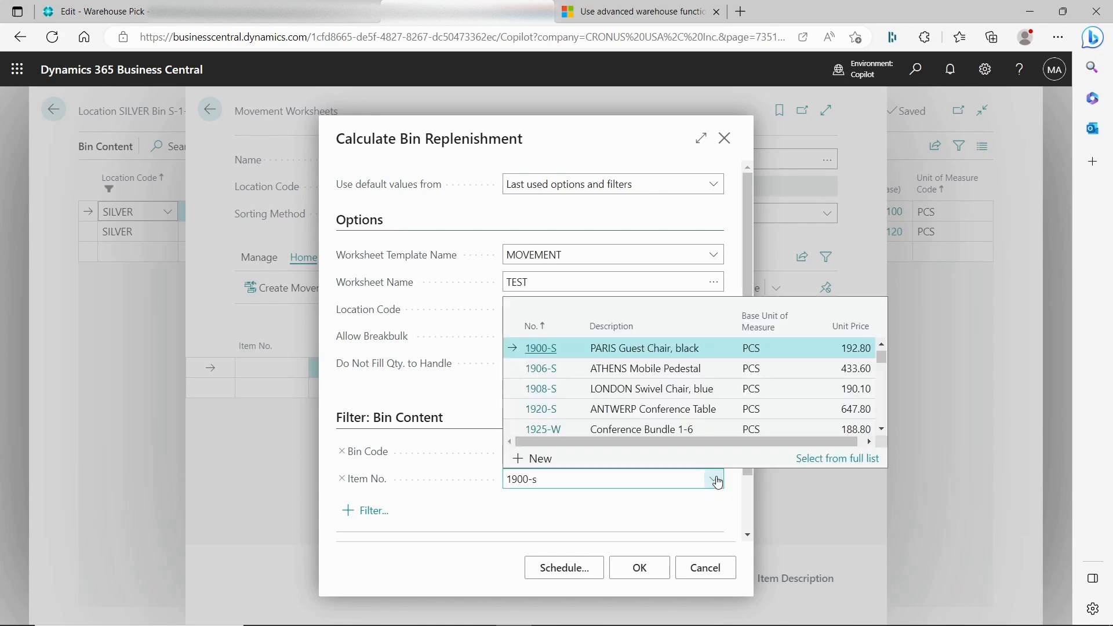
click(716, 480)
click(714, 480)
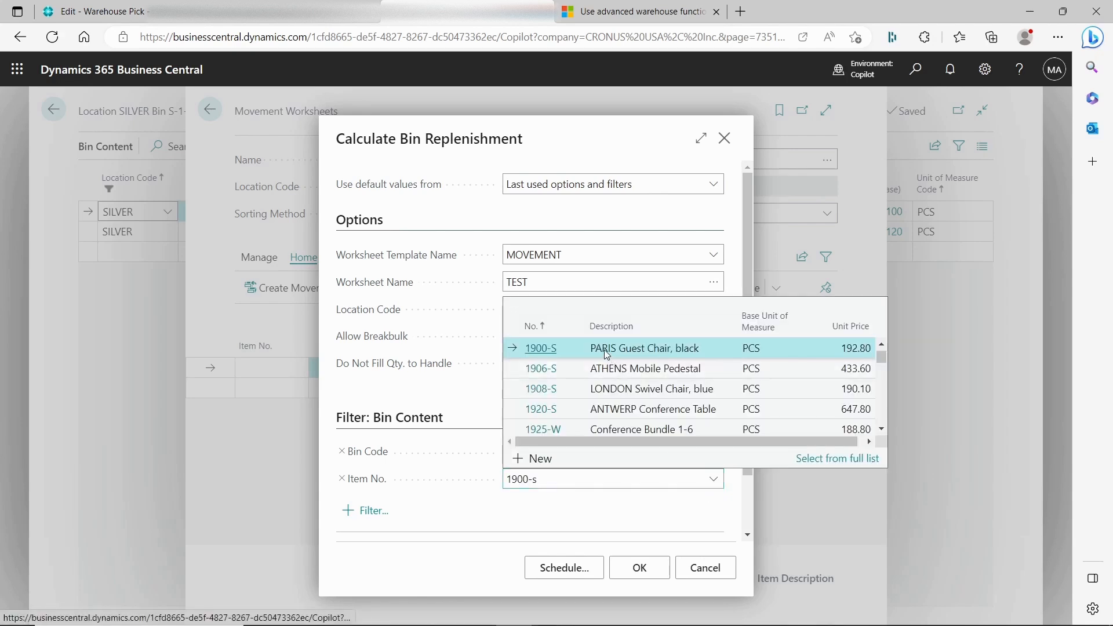
click(582, 347)
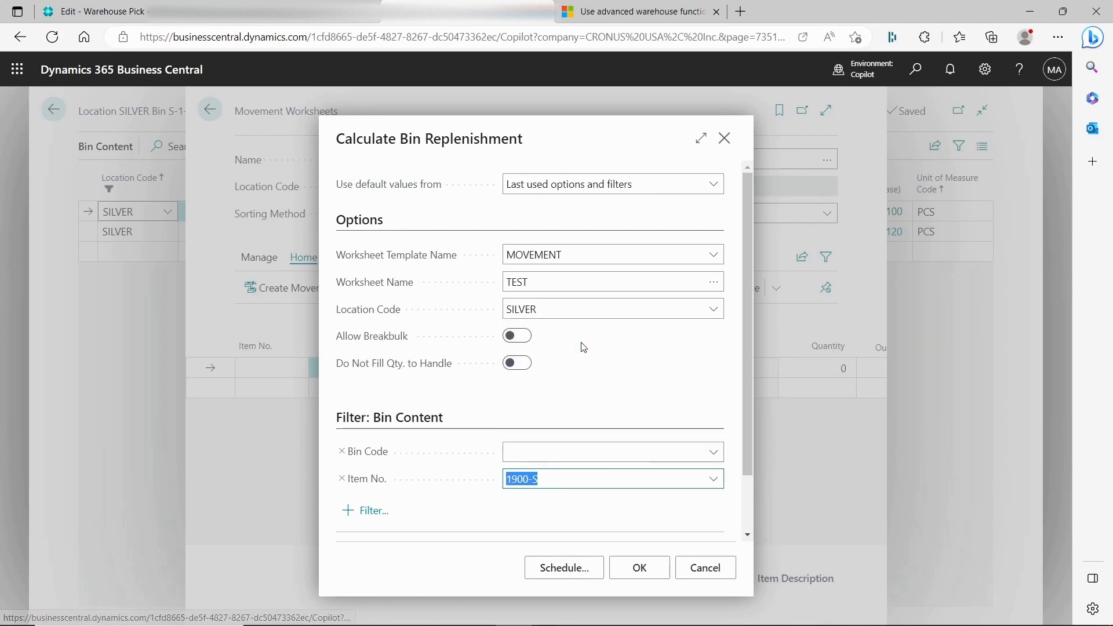
click(607, 500)
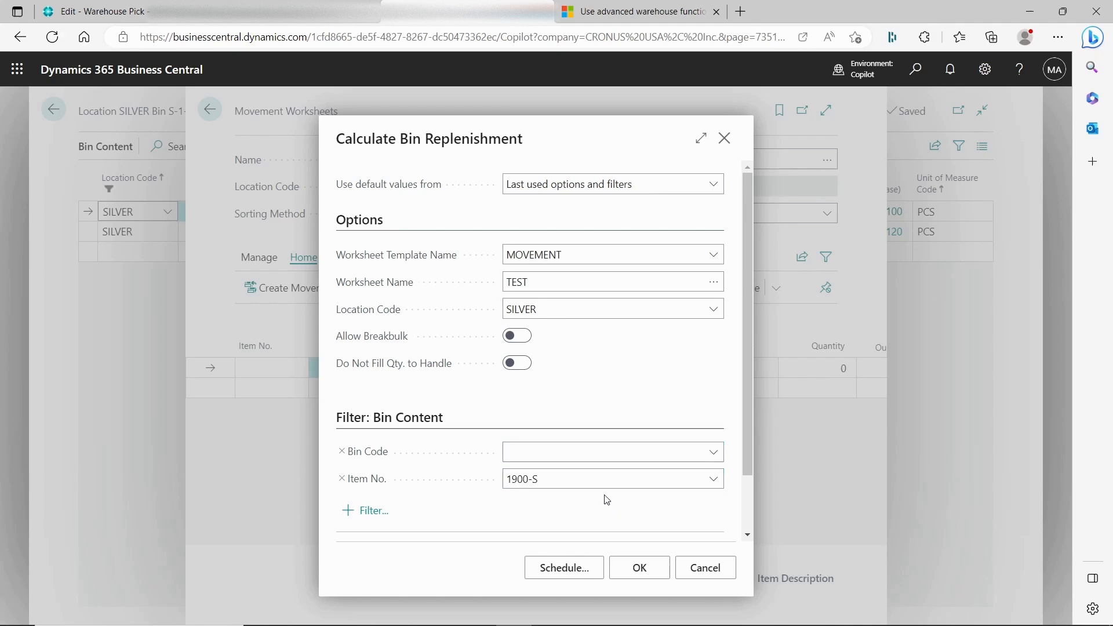
click(639, 566)
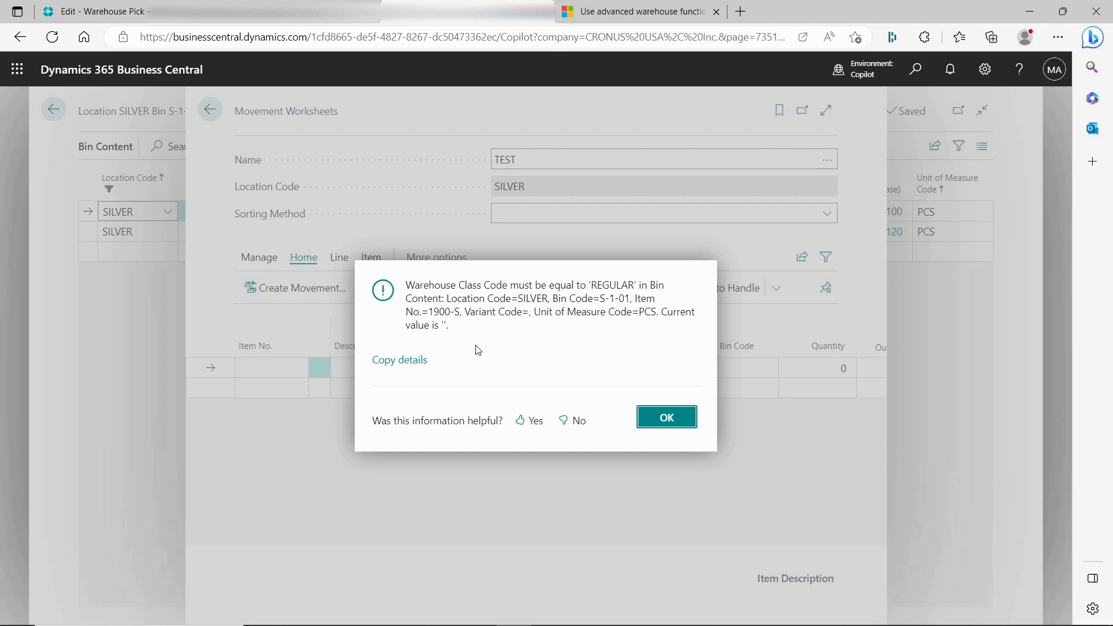
Step: In a duplicate browser tab, turn off Check Warehouse Class in the SILVER location's bin policies and close the card
right_click(467, 27)
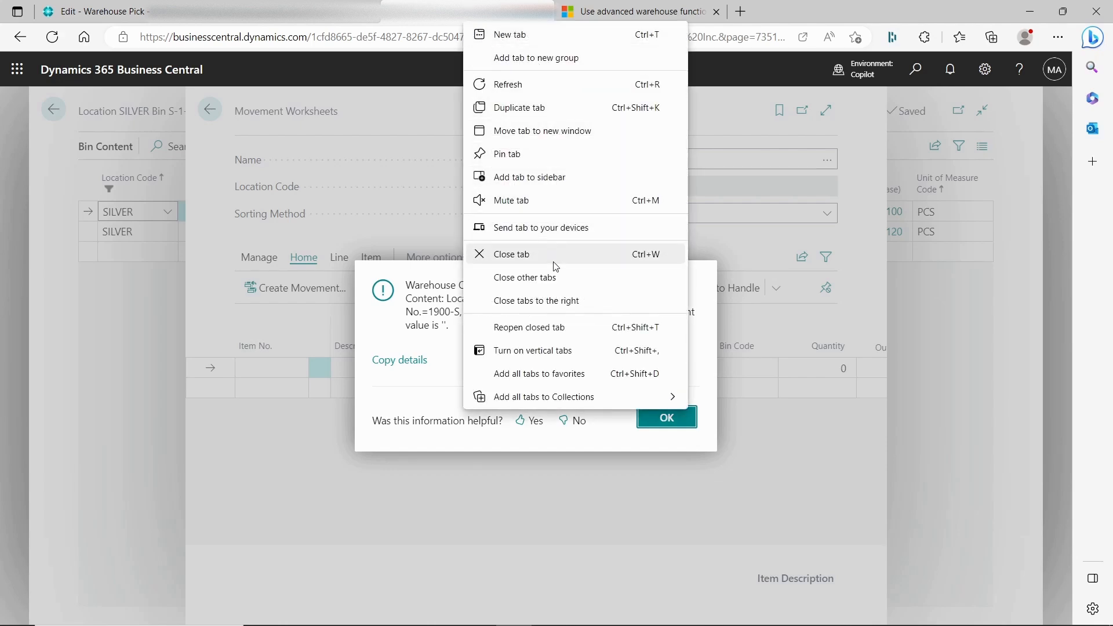
click(510, 108)
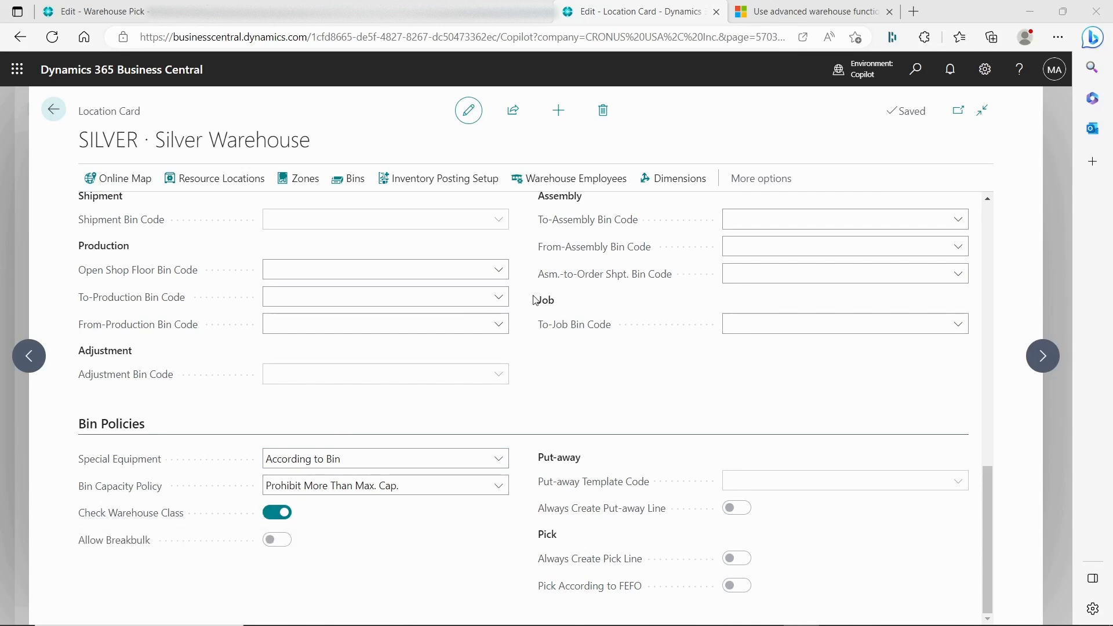
scroll(435, 348, up, 5)
scroll(429, 353, down, 5)
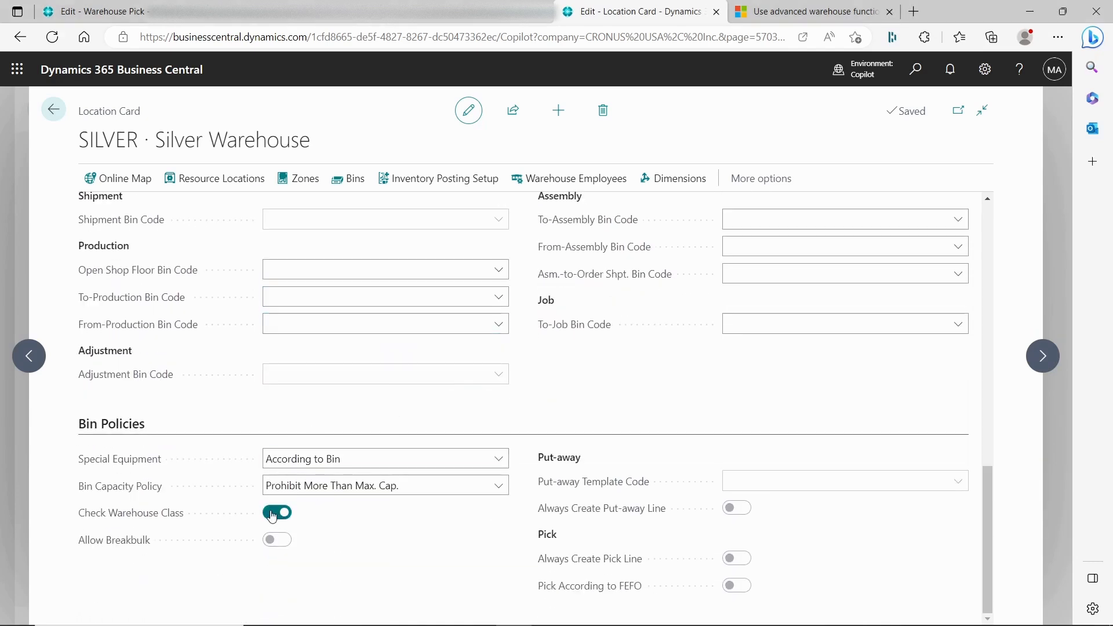
click(278, 514)
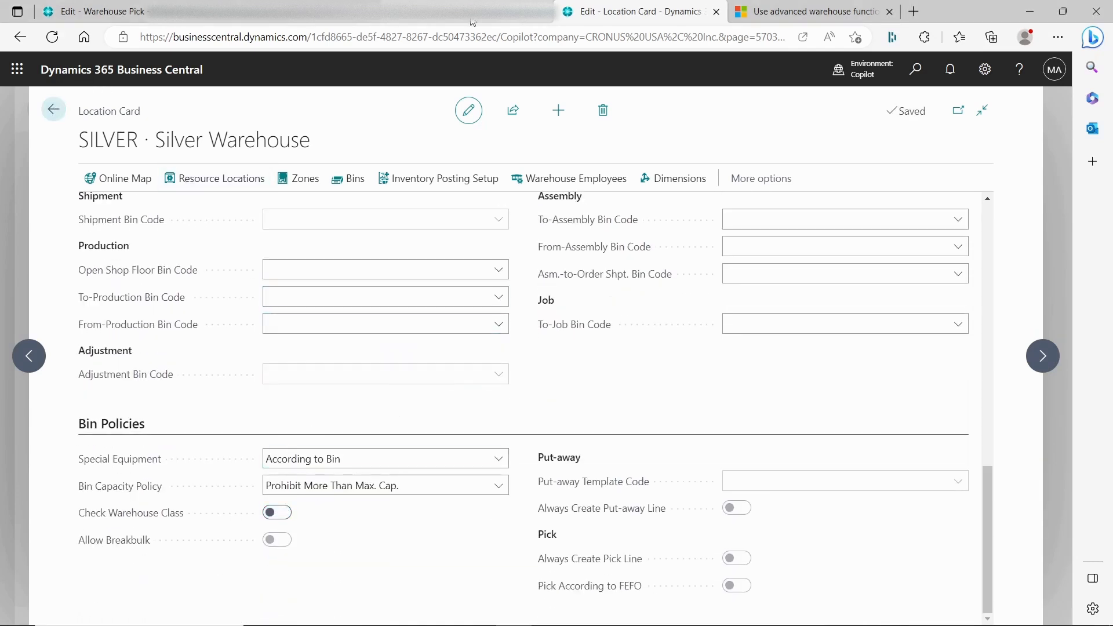
click(53, 109)
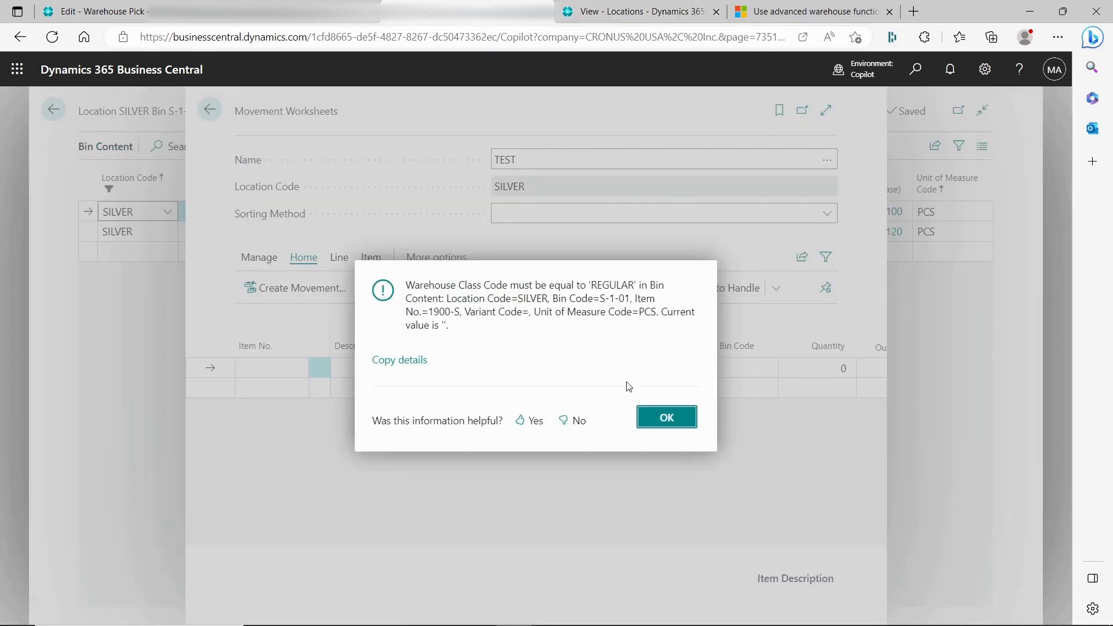
Step: Dismiss the error, calculate bin replenishment for item 1900-S in the TEST worksheet, and review the resulting movement line in the expanded page
click(662, 418)
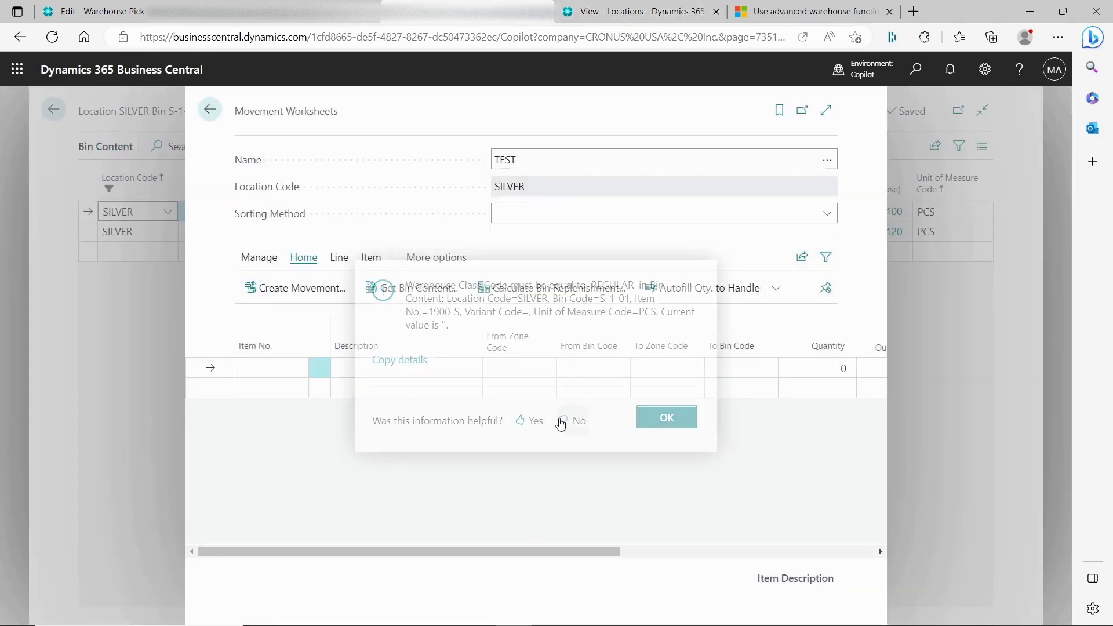
click(545, 282)
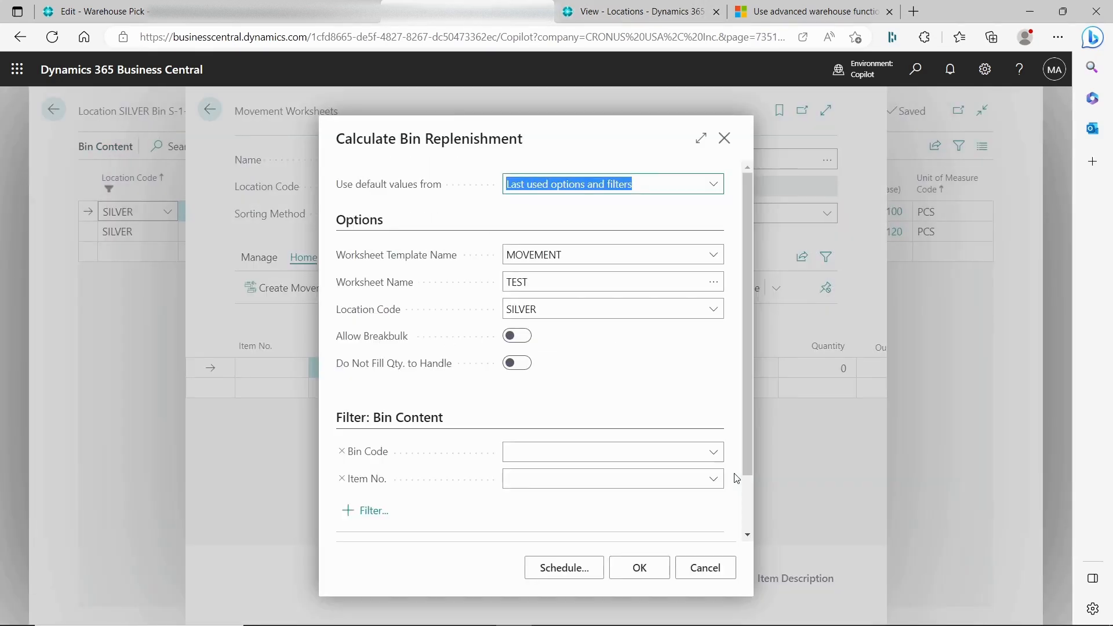
click(608, 480)
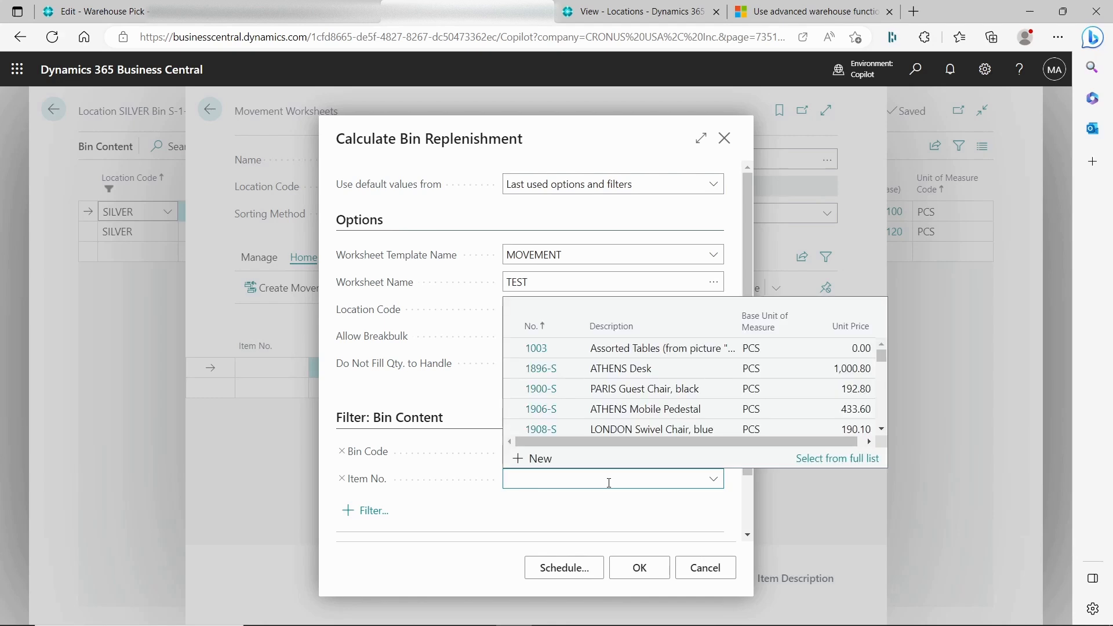
text(1900)
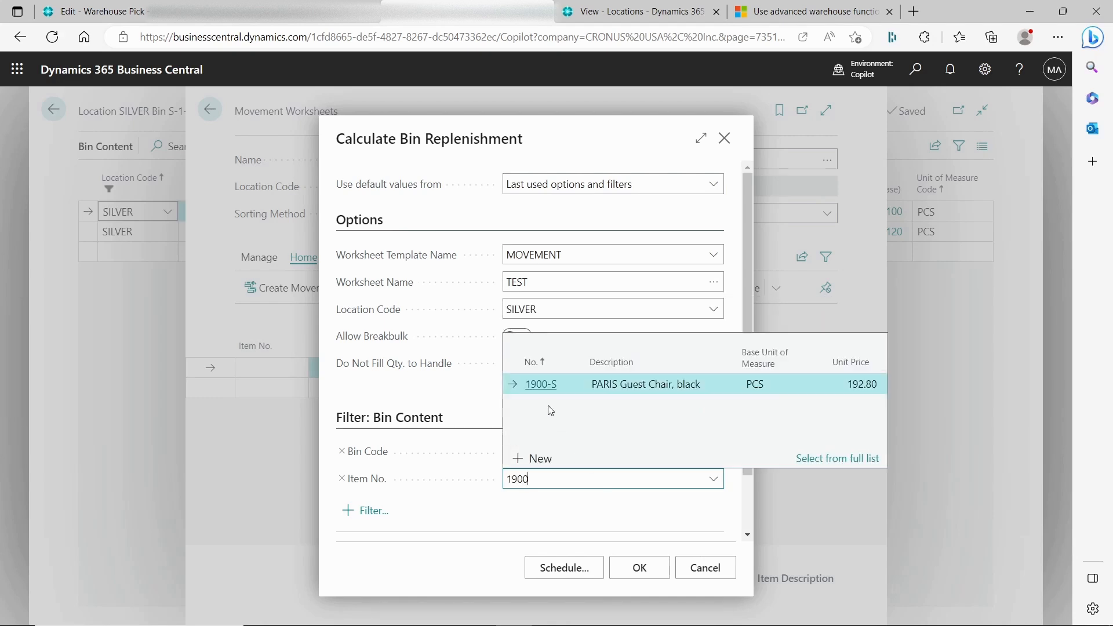
click(552, 384)
click(640, 568)
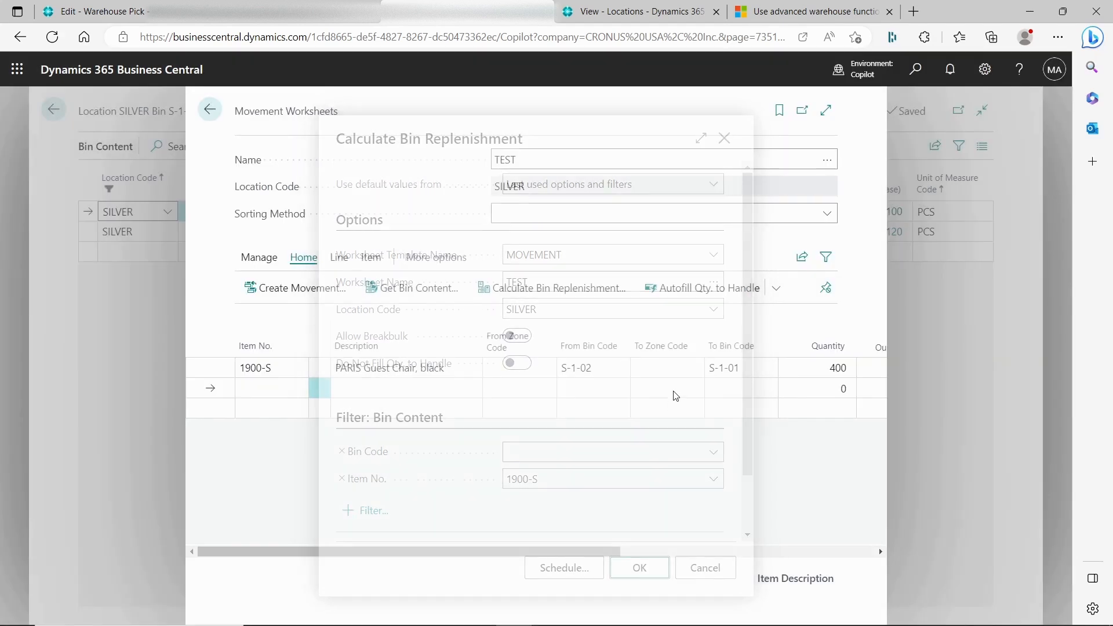
click(475, 364)
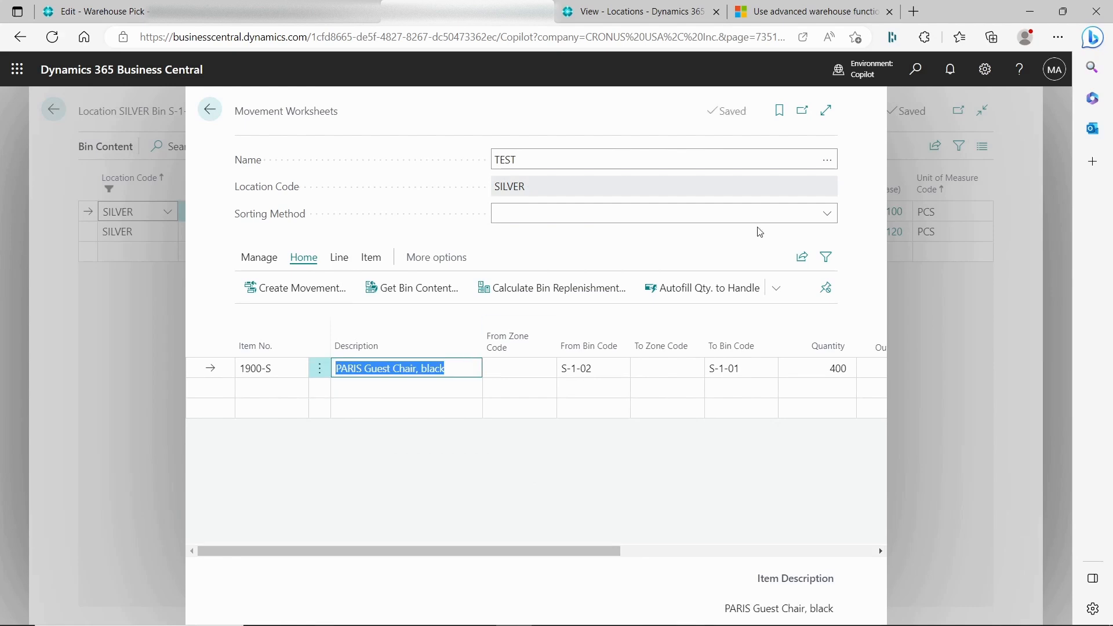
click(827, 110)
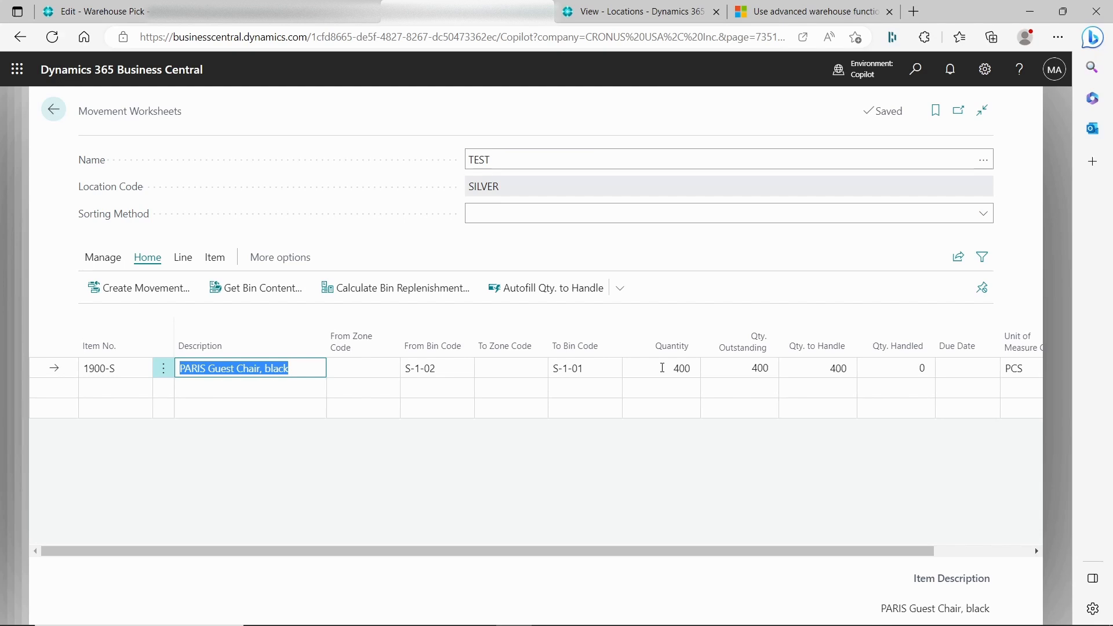
Step: Switch to the Locations browser tab, open the SILVER location card, and review its warehouse settings and bin policies
click(729, 625)
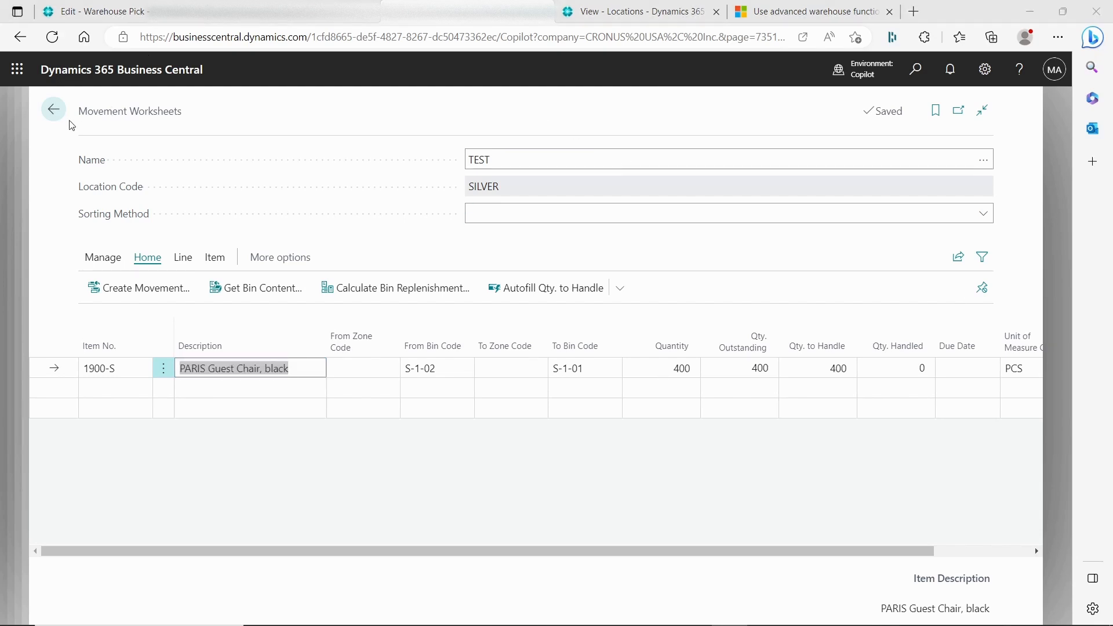
click(634, 12)
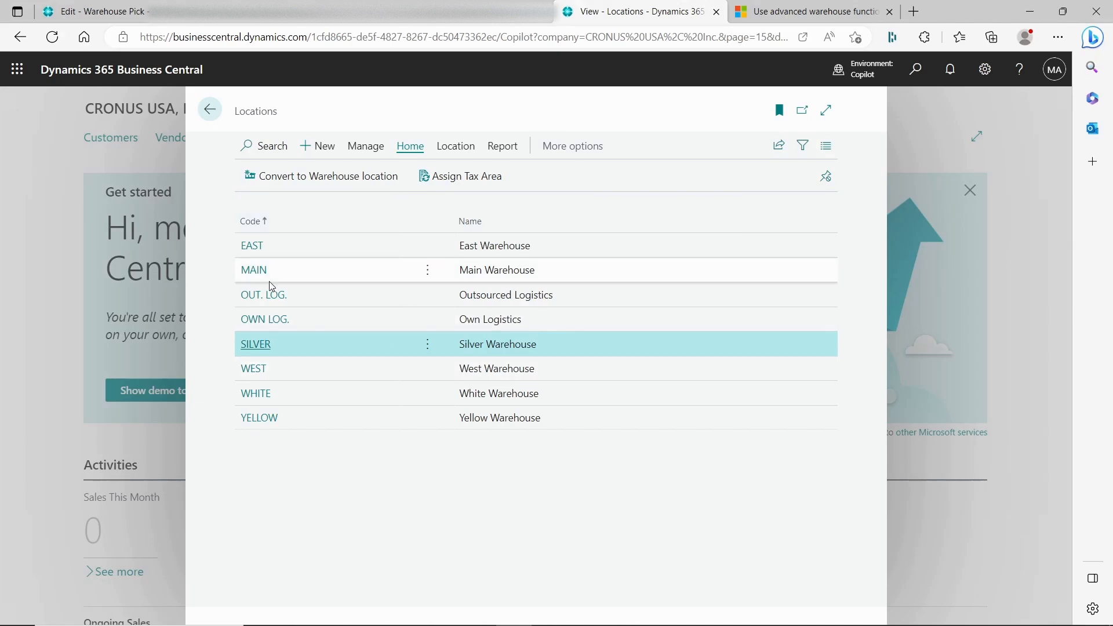
click(249, 349)
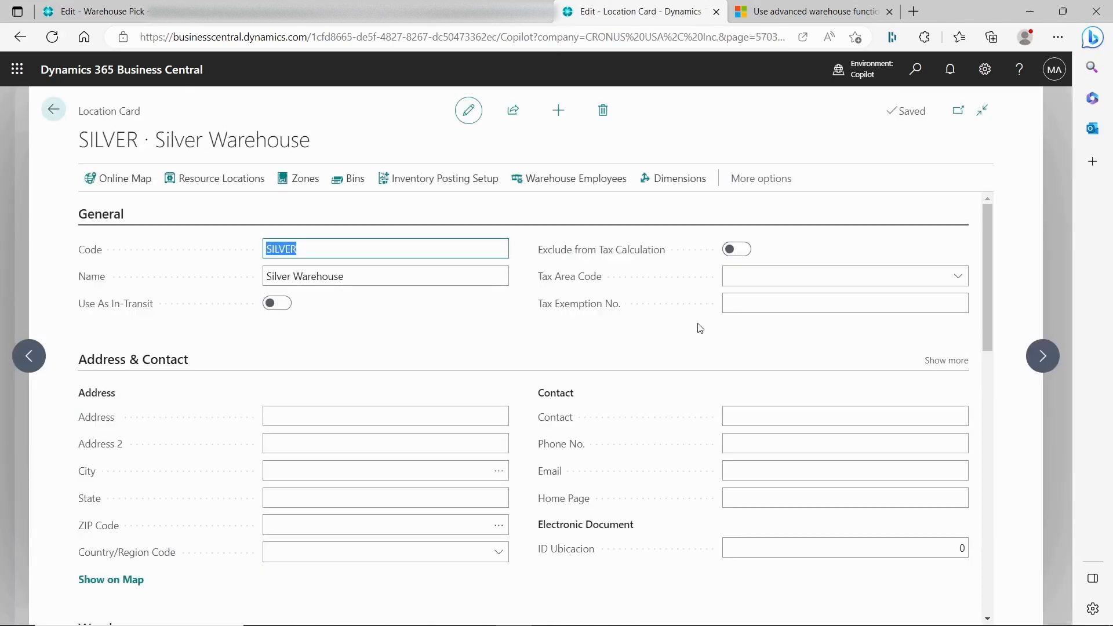
scroll(420, 373, down, 15)
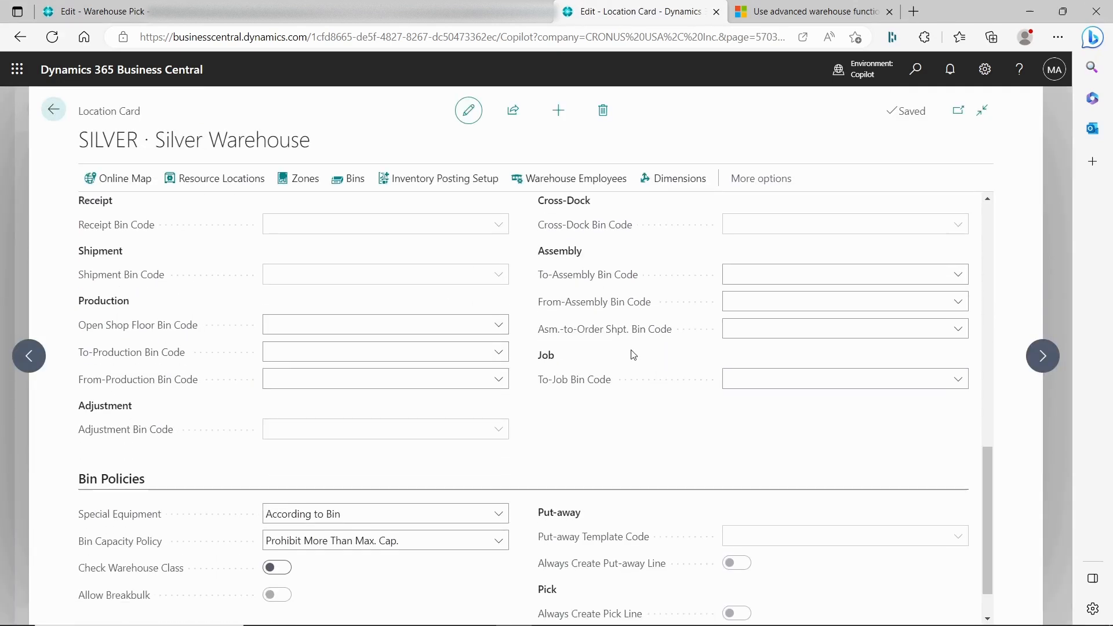
scroll(510, 399, up, 5)
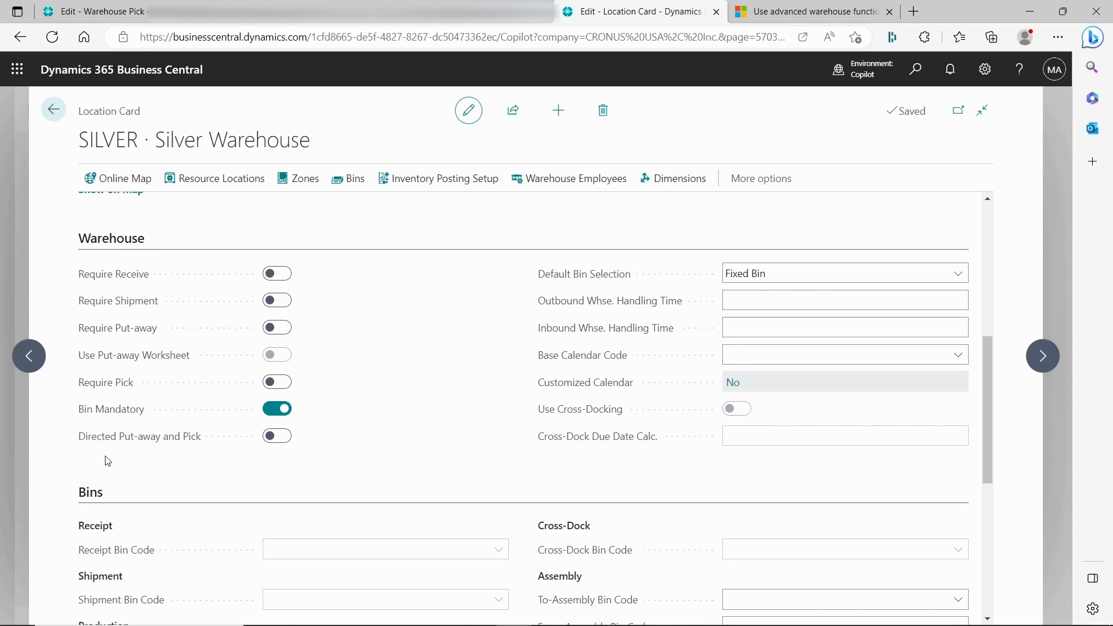
scroll(499, 447, down, 5)
scroll(502, 493, down, 1)
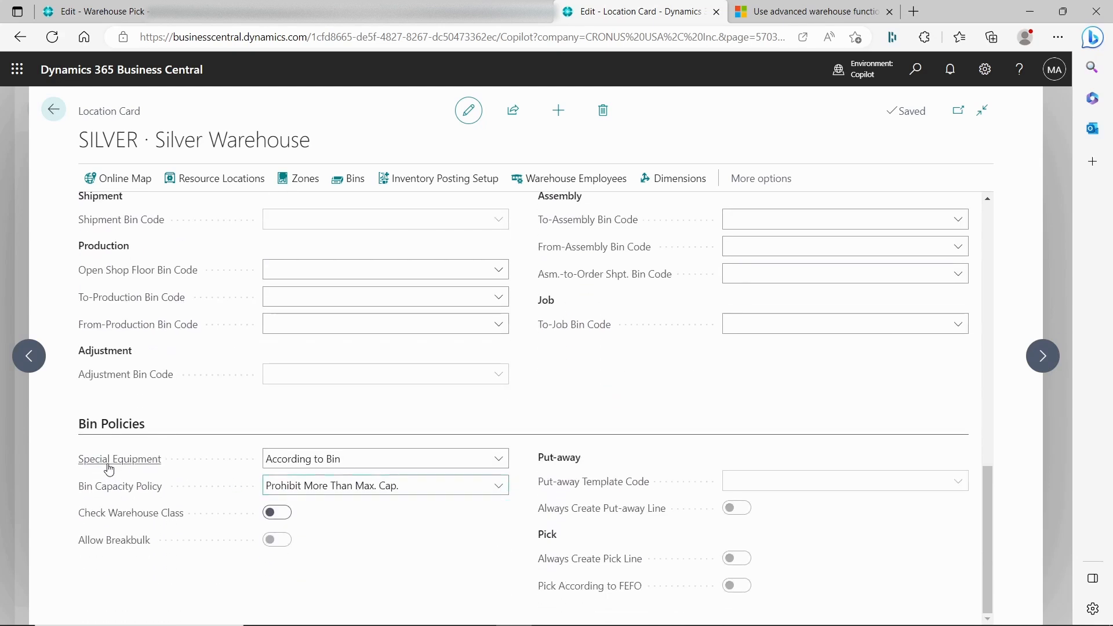
Step: Examine the Special Equipment options in the SILVER location's bin policies without changing the selection
click(497, 461)
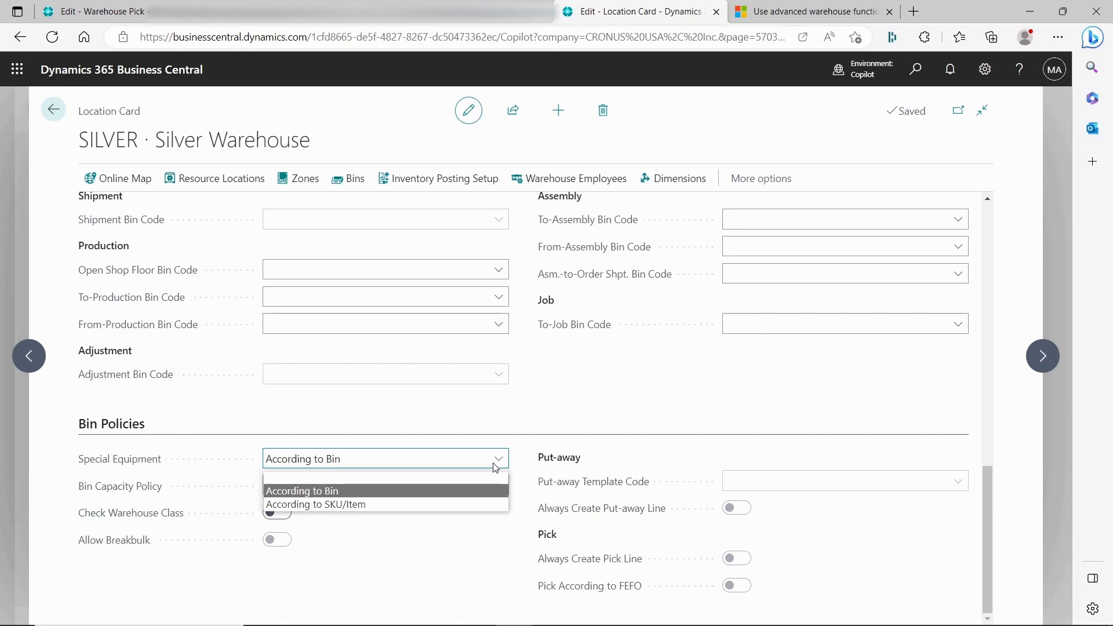
click(387, 324)
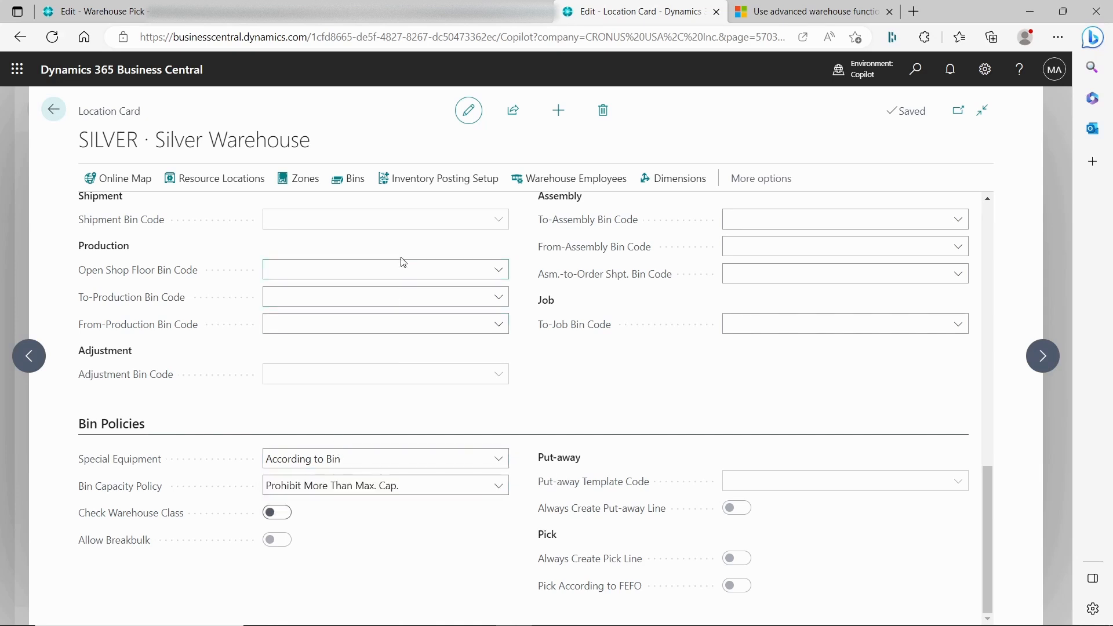
click(316, 469)
click(469, 462)
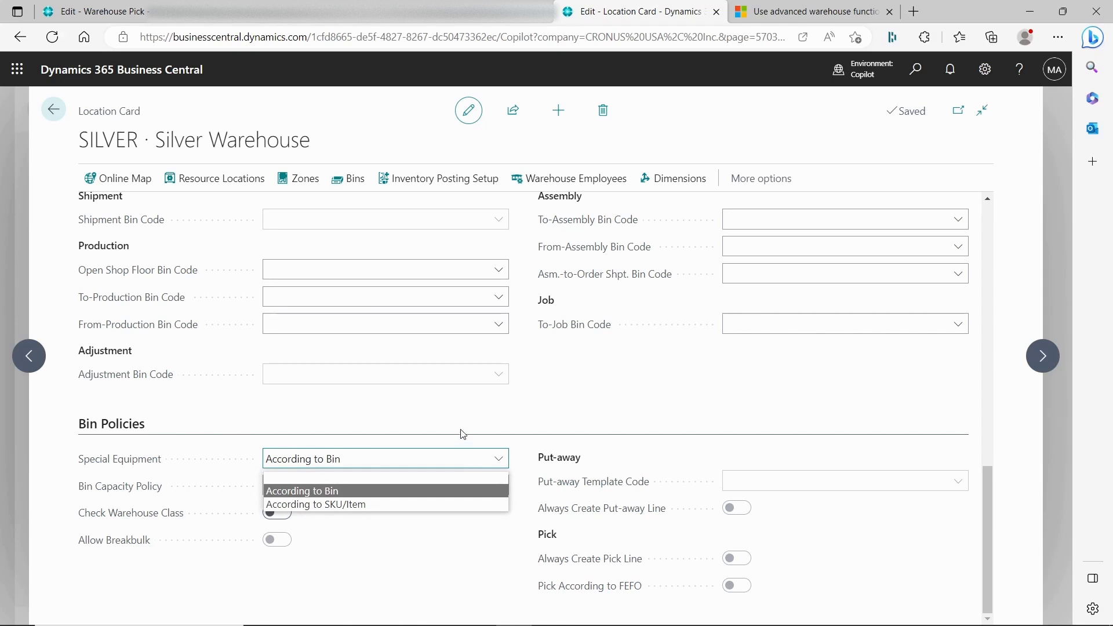
click(455, 402)
Step: Check the special equipment codes in SILVER's bin list, then return to the location card and review the Special Equipment options again
click(350, 180)
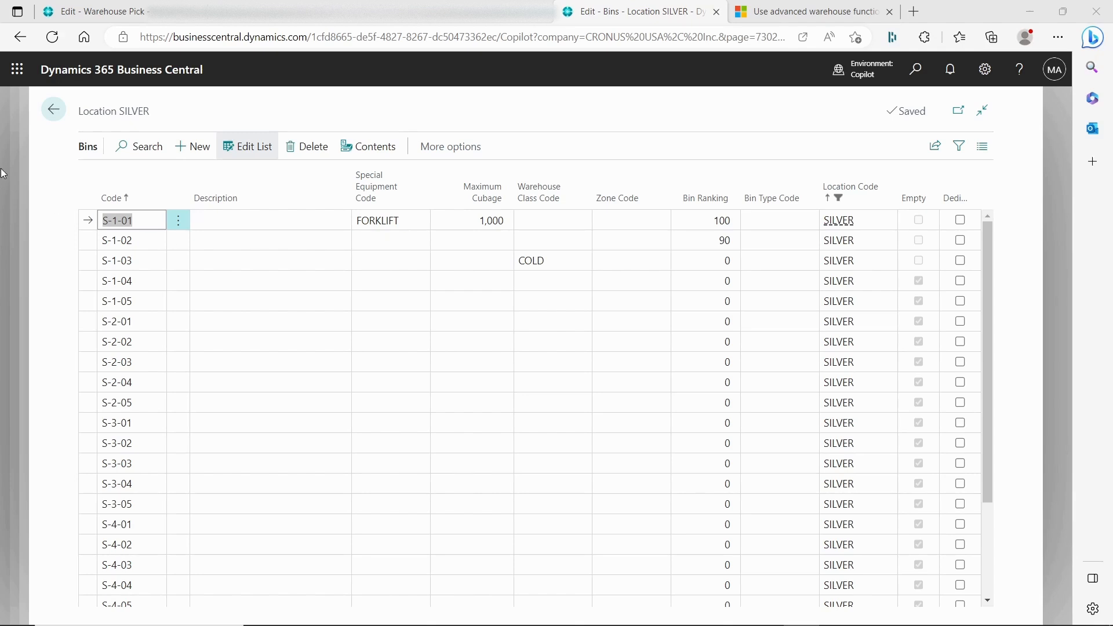
click(54, 110)
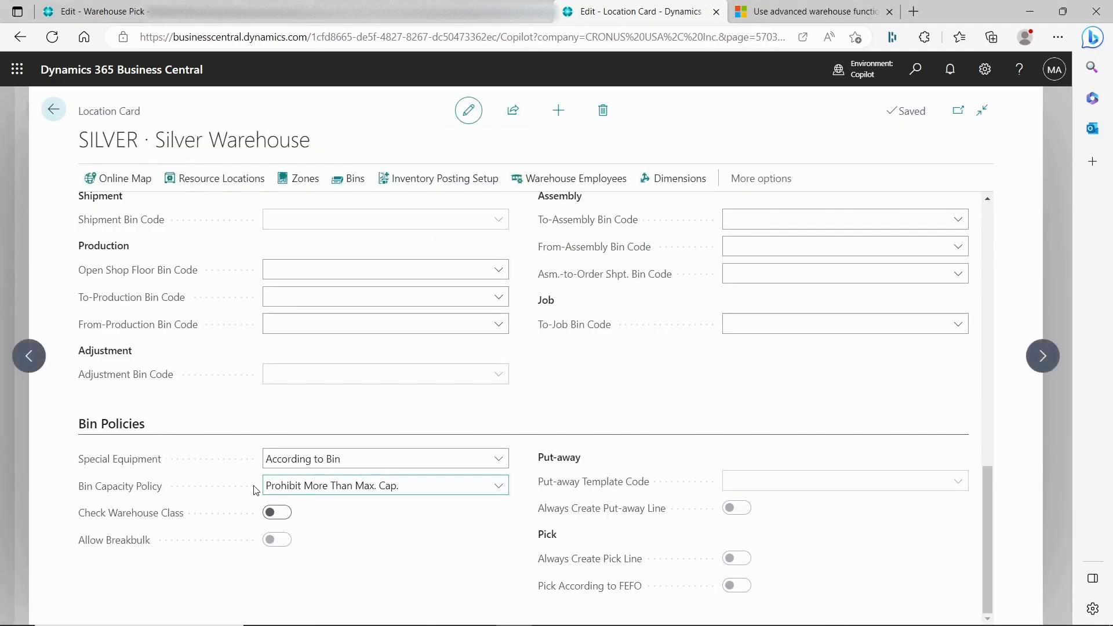
click(379, 464)
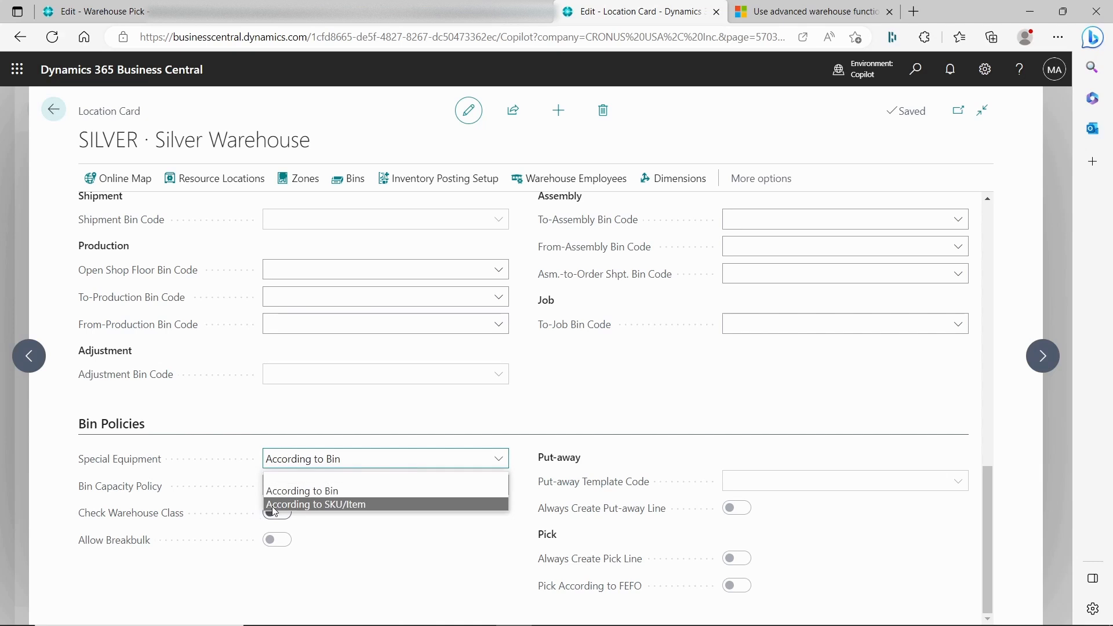
click(359, 413)
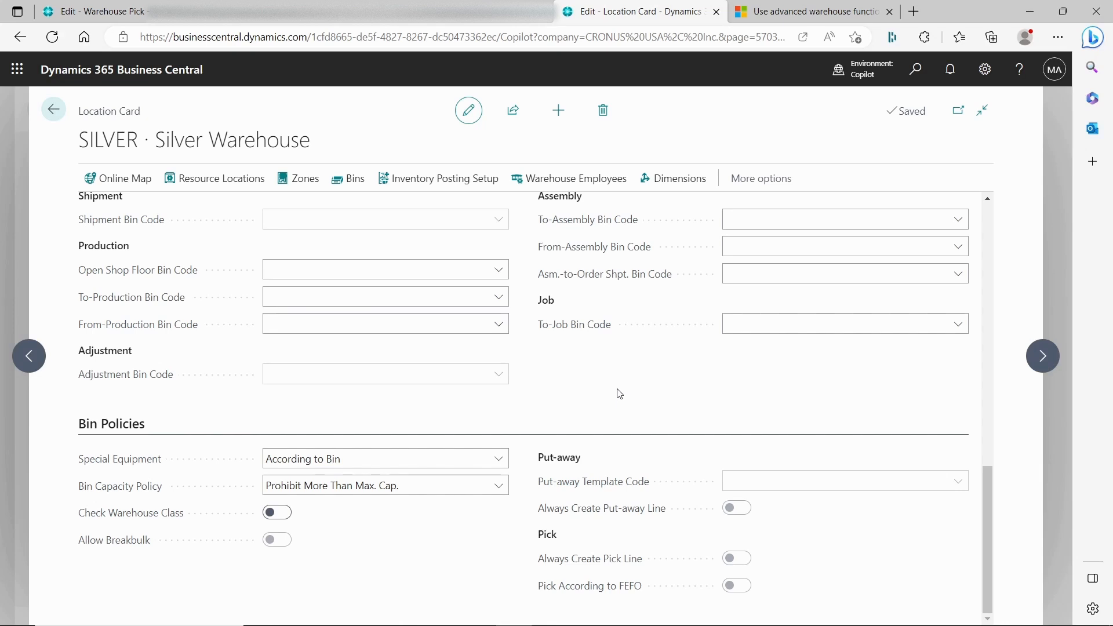
Step: Find the Warehouse Picks page and open the pick for the SILVER location
click(916, 69)
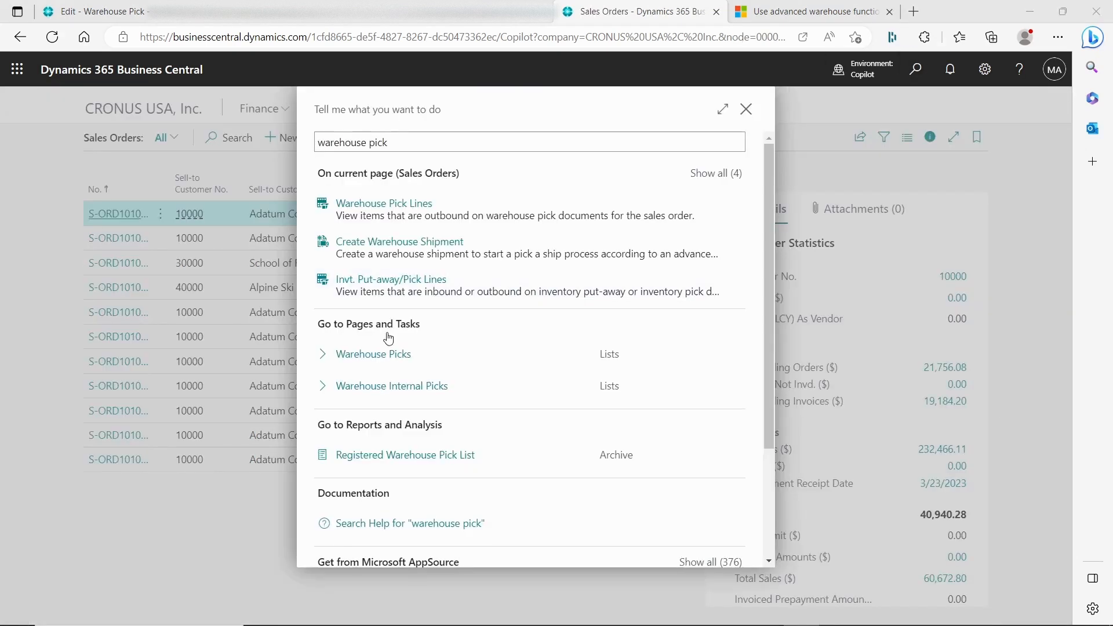
click(349, 355)
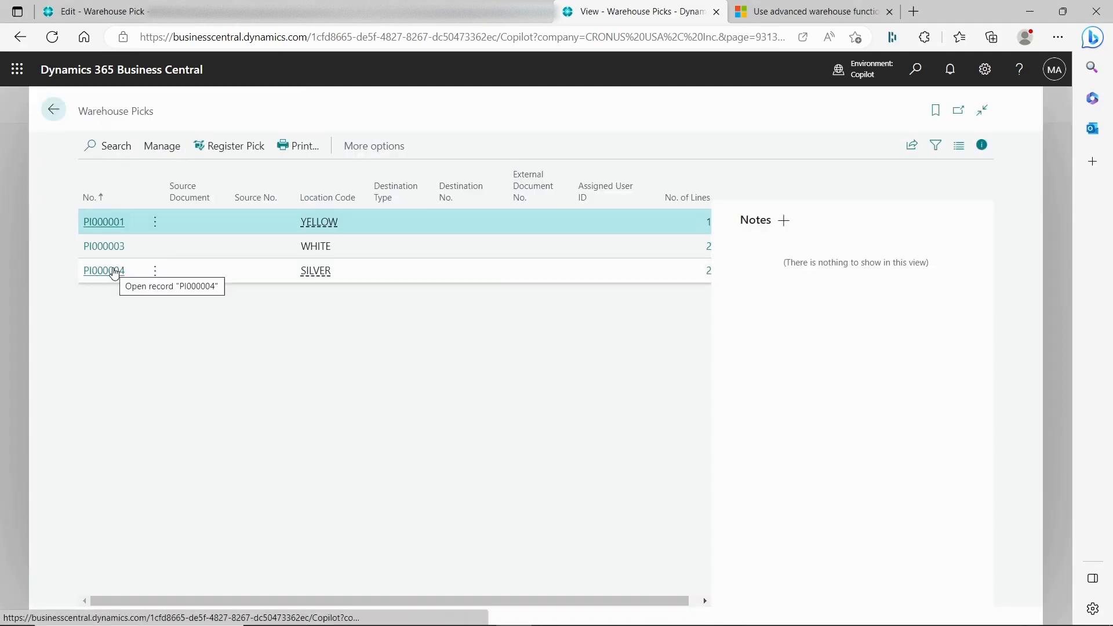
click(107, 271)
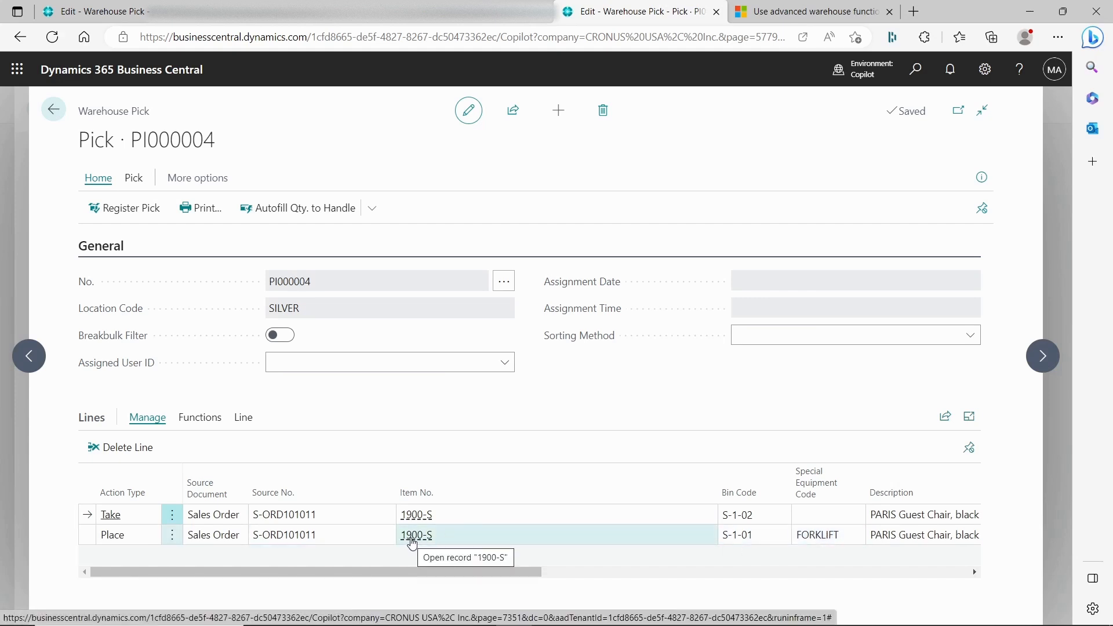
Step: From the Place line, examine item 1900-S's full warehouse settings, including Special Equipment Code, with the details pane hidden, and return to the pick
click(412, 544)
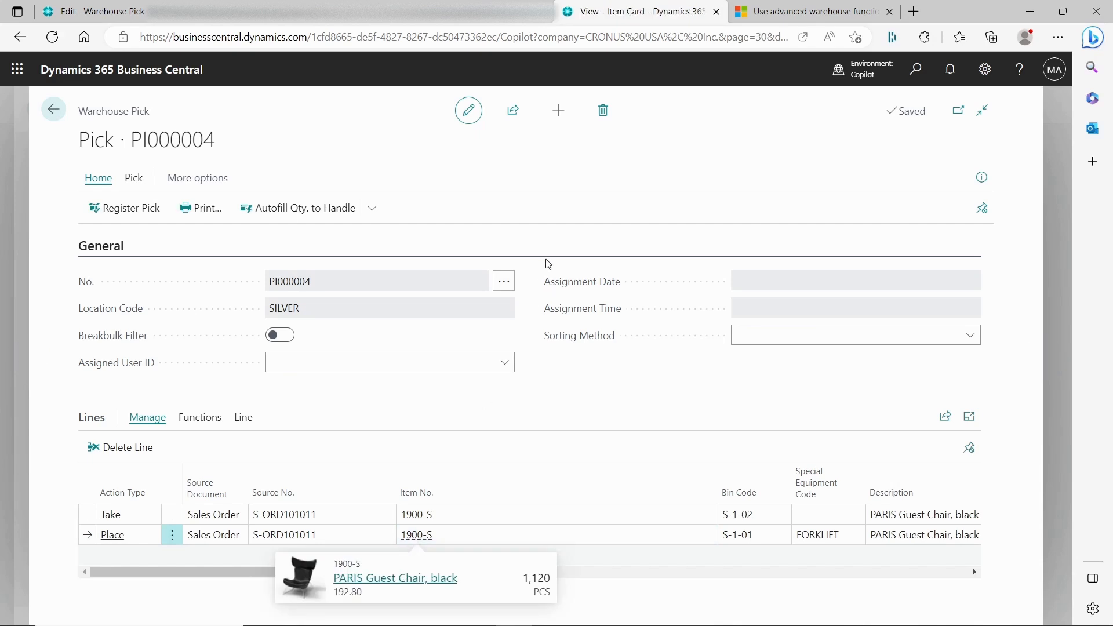
drag(703, 277, 668, 586)
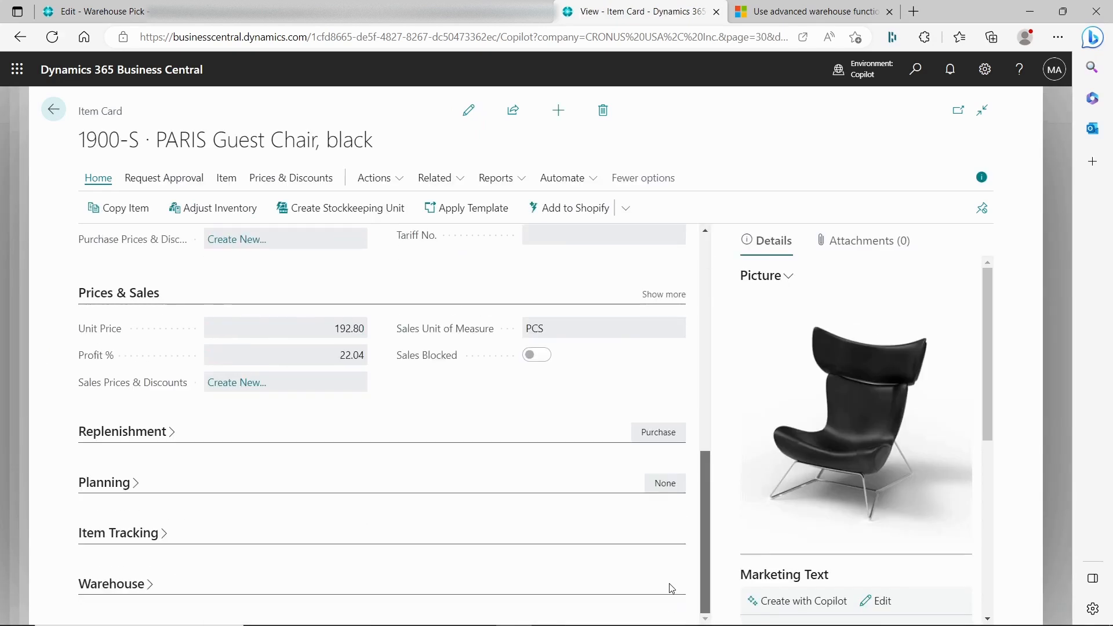
click(142, 591)
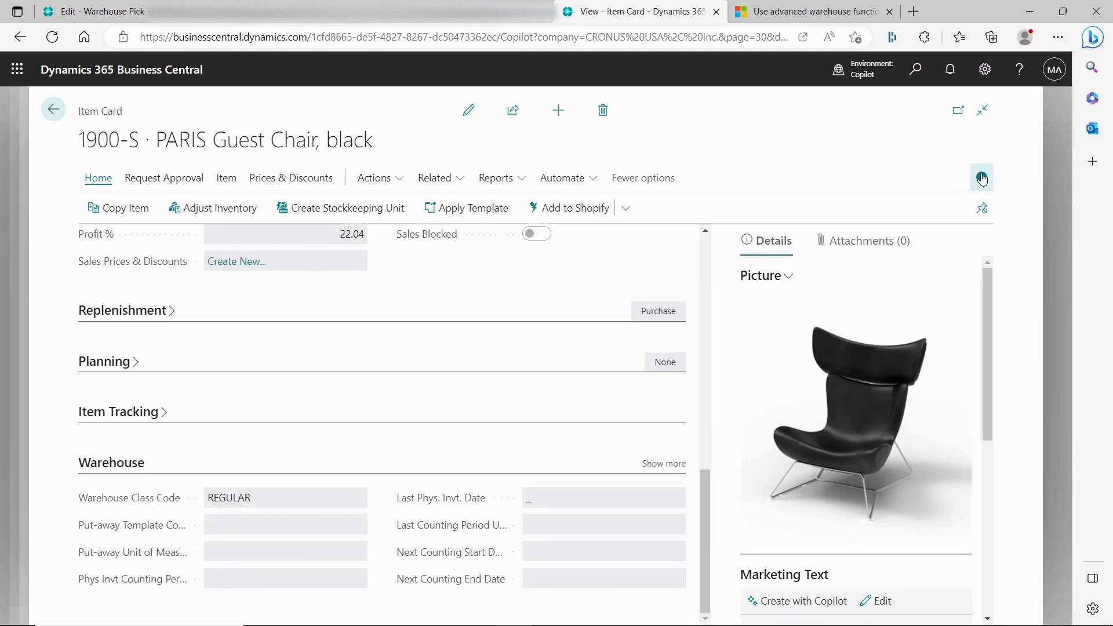
click(981, 177)
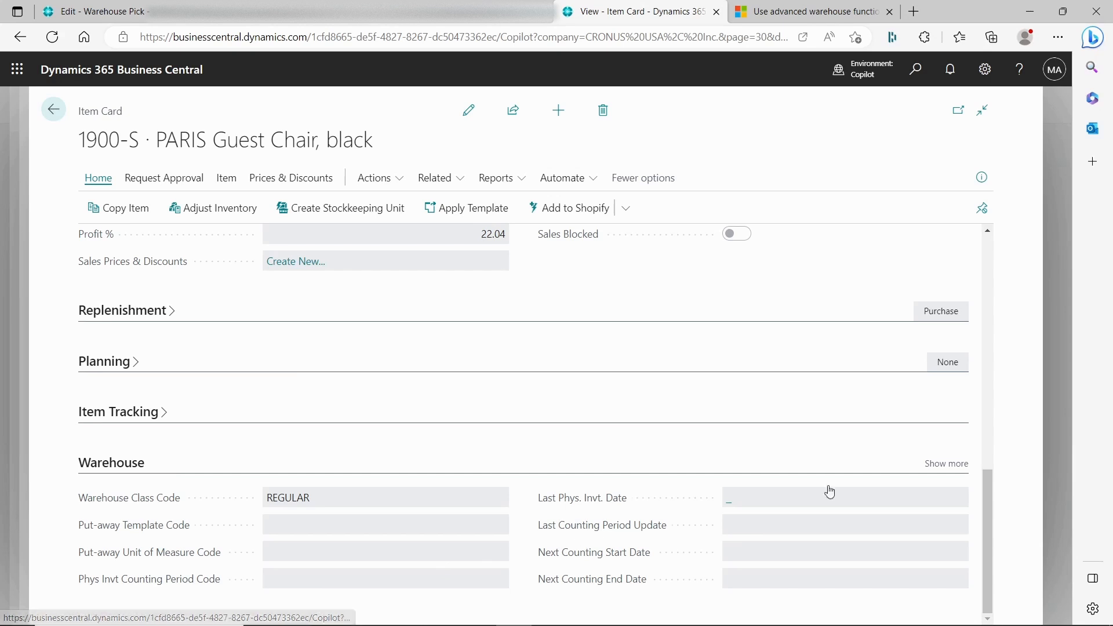
click(951, 464)
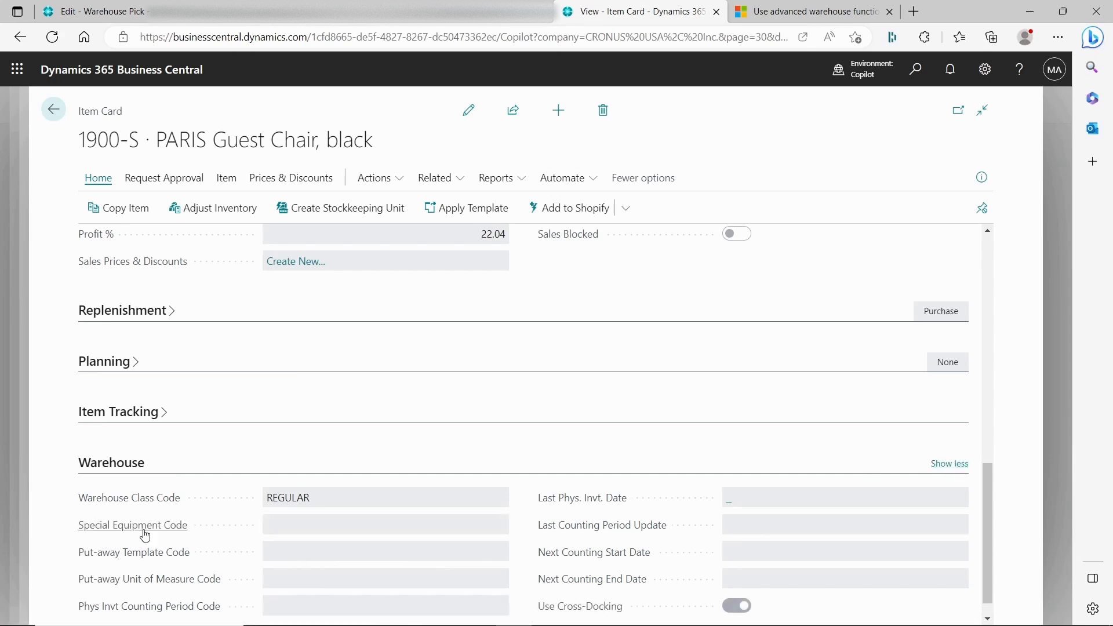
click(51, 113)
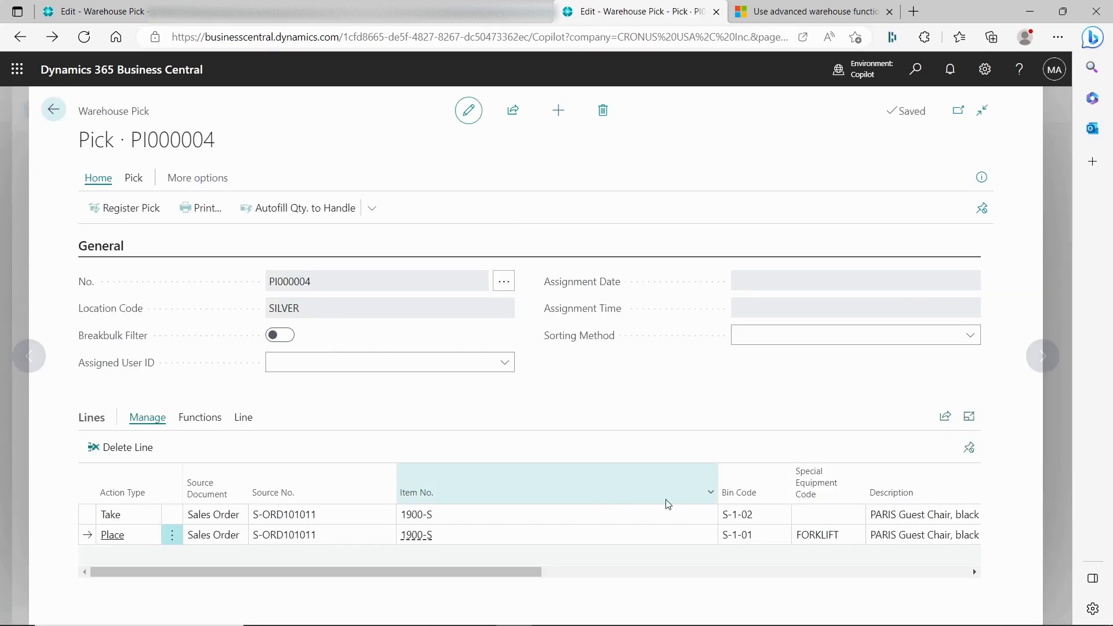
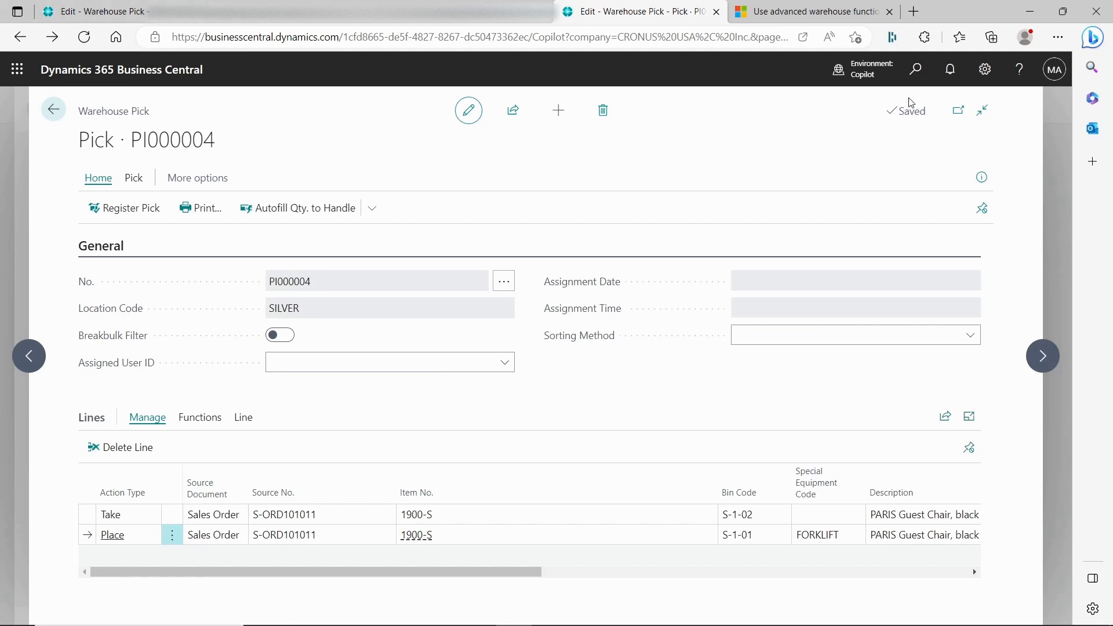
Step: Search for the Locations page and open the SILVER location card
click(916, 69)
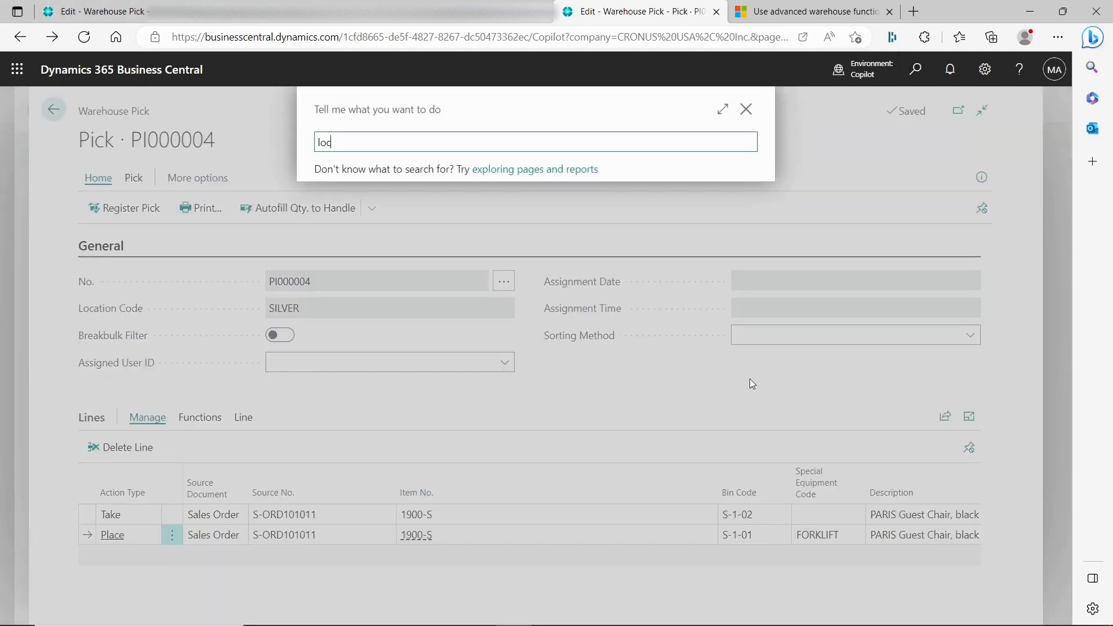
text(locations)
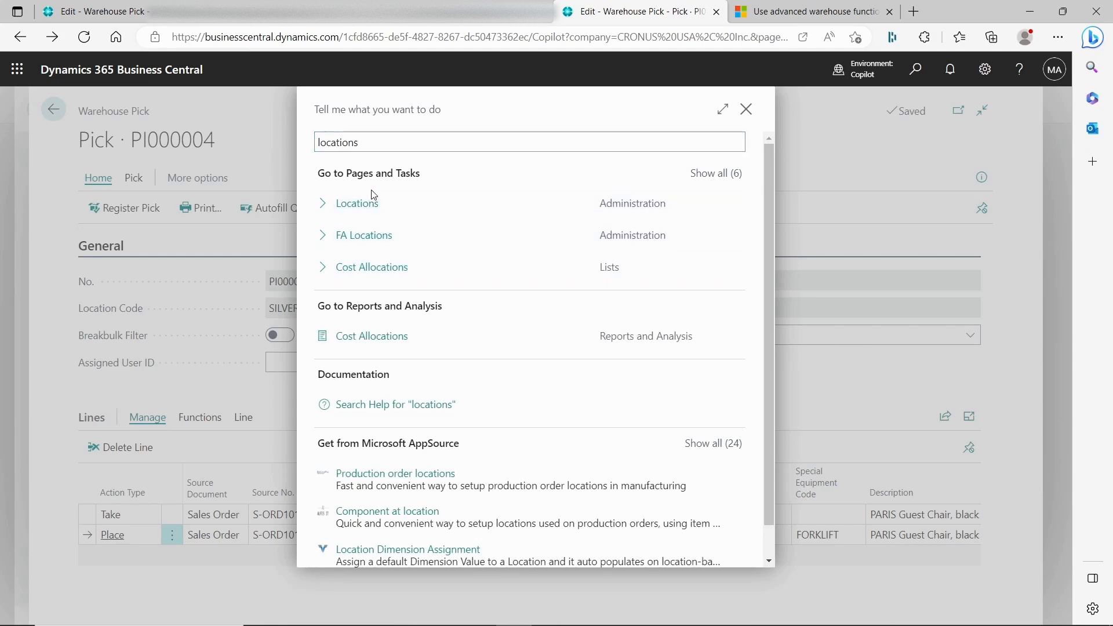
click(379, 208)
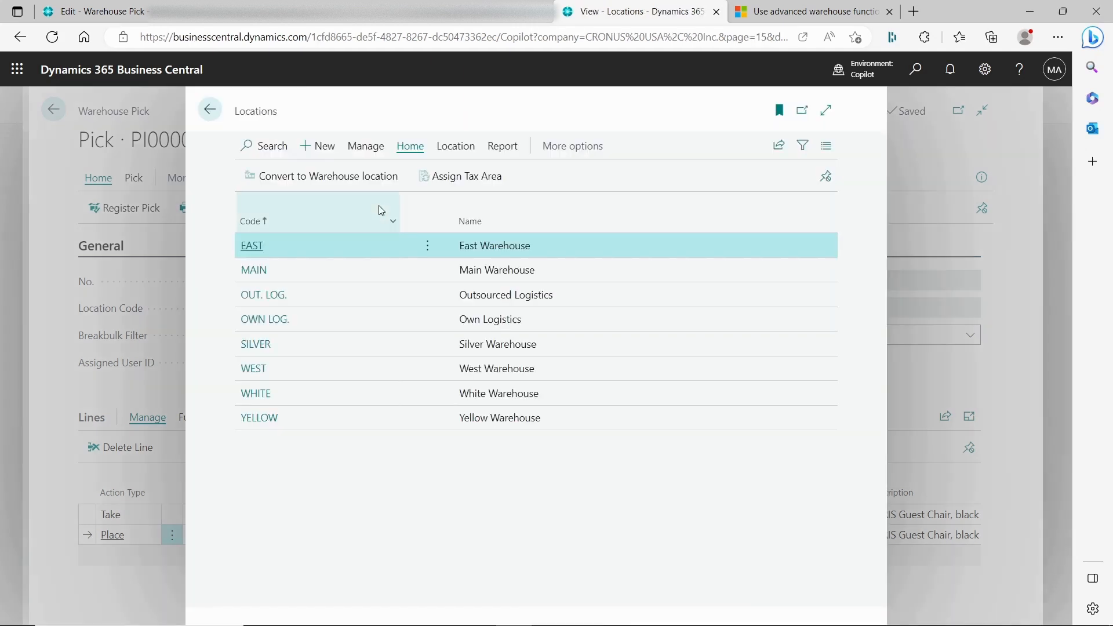
click(256, 344)
Step: Examine the Bin Capacity Policy options in the SILVER location's bin policies, keeping Prohibit More Than Max. Cap
scroll(730, 400, down, 15)
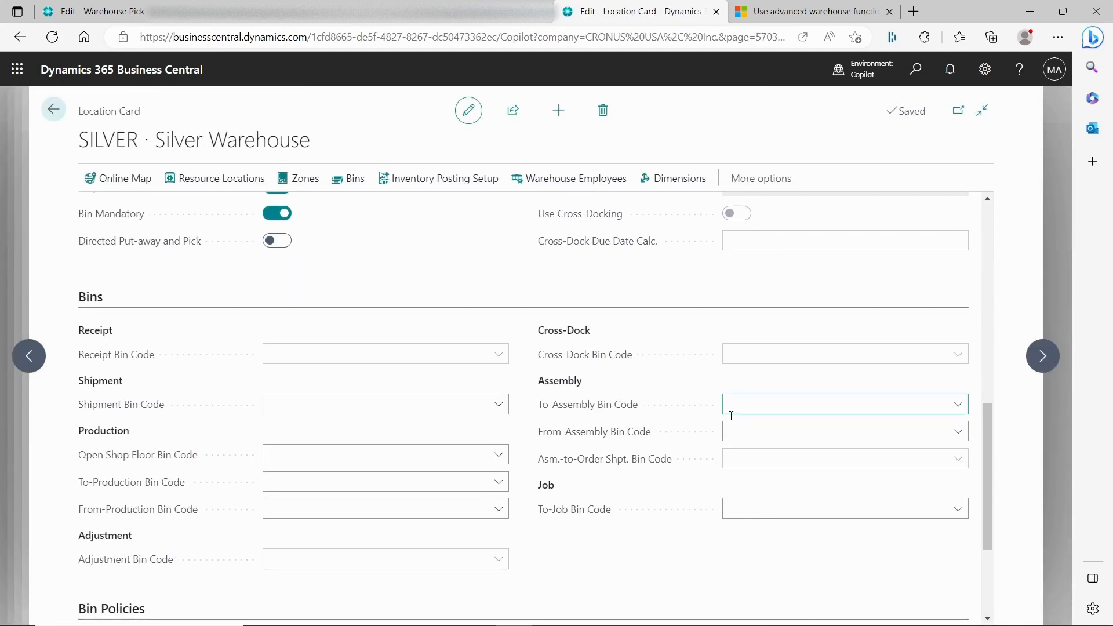
scroll(323, 267, down, 3)
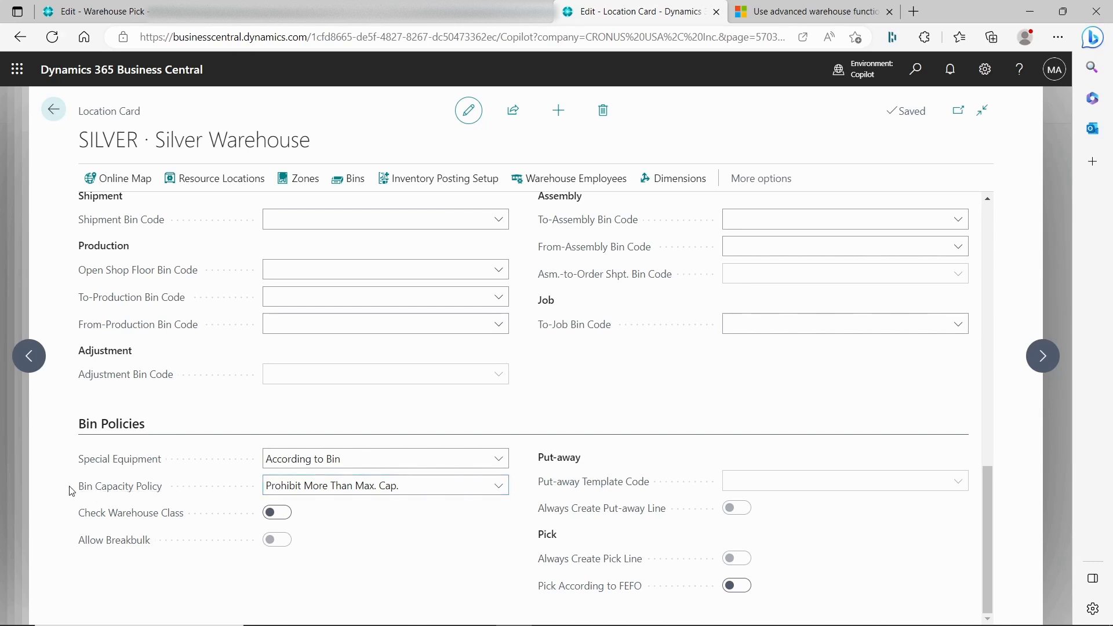
click(463, 489)
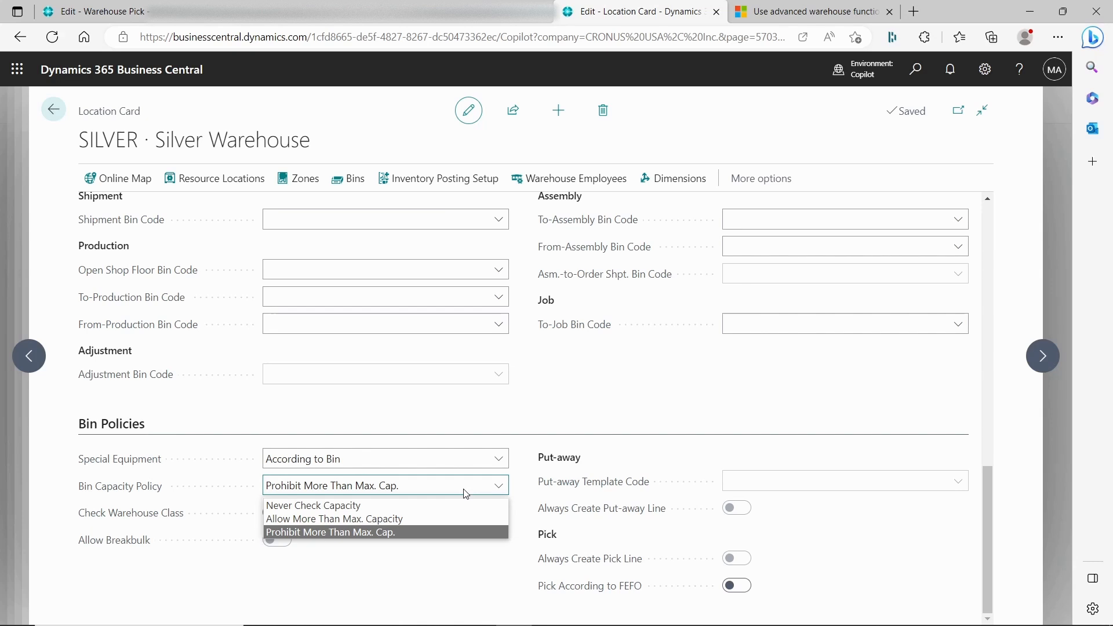
click(465, 490)
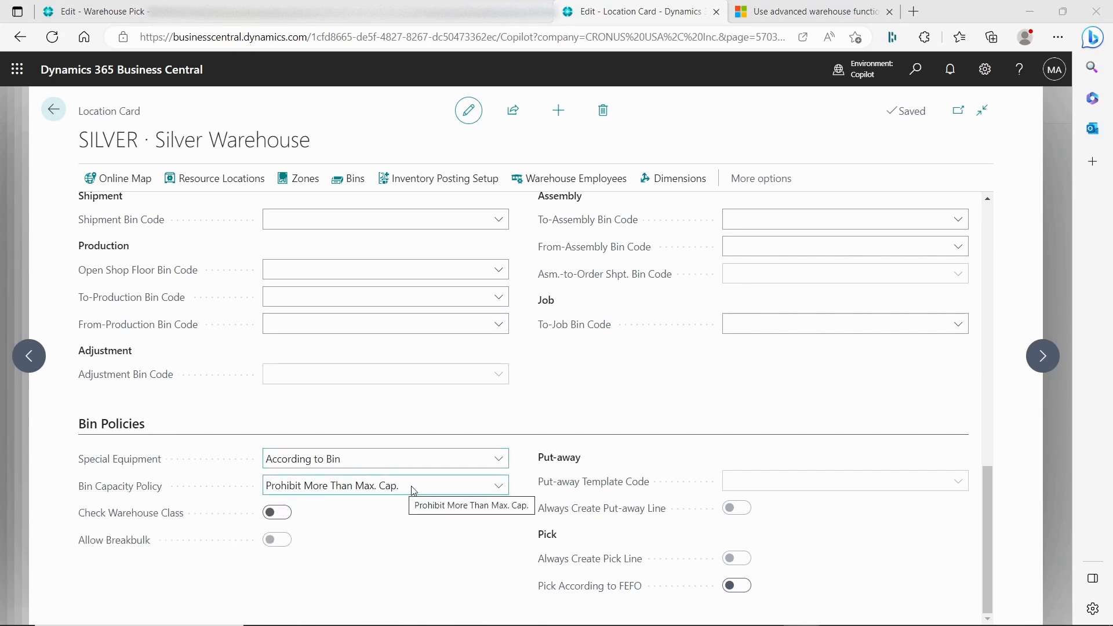
Step: Open SILVER's bins, examine the Maximum Cubage of bin S-1-01, and open that bin's contents
click(358, 193)
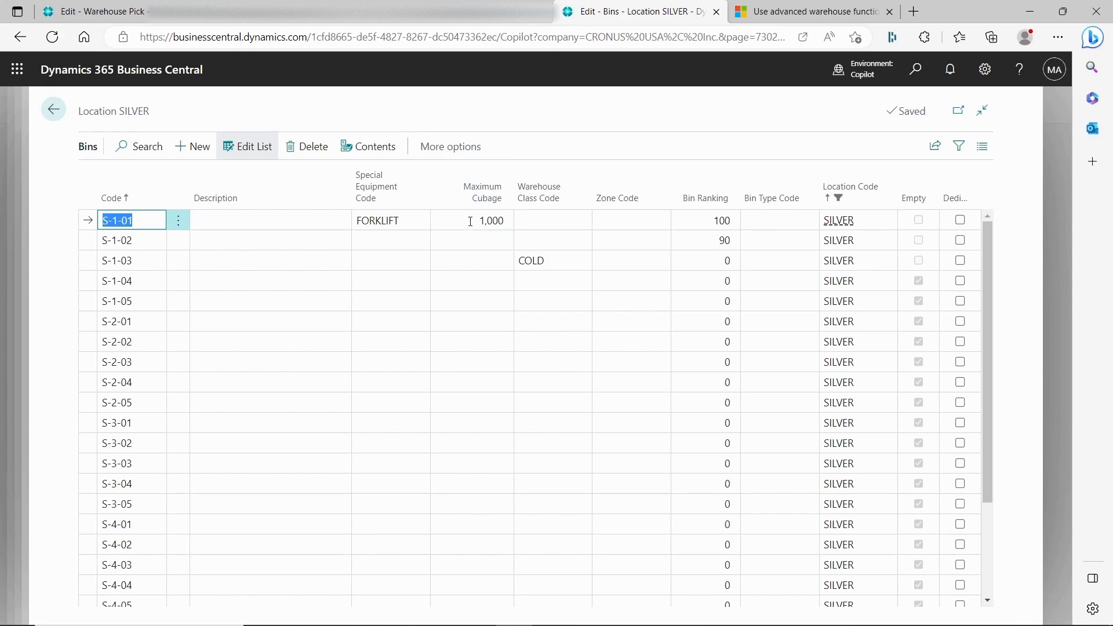
click(479, 221)
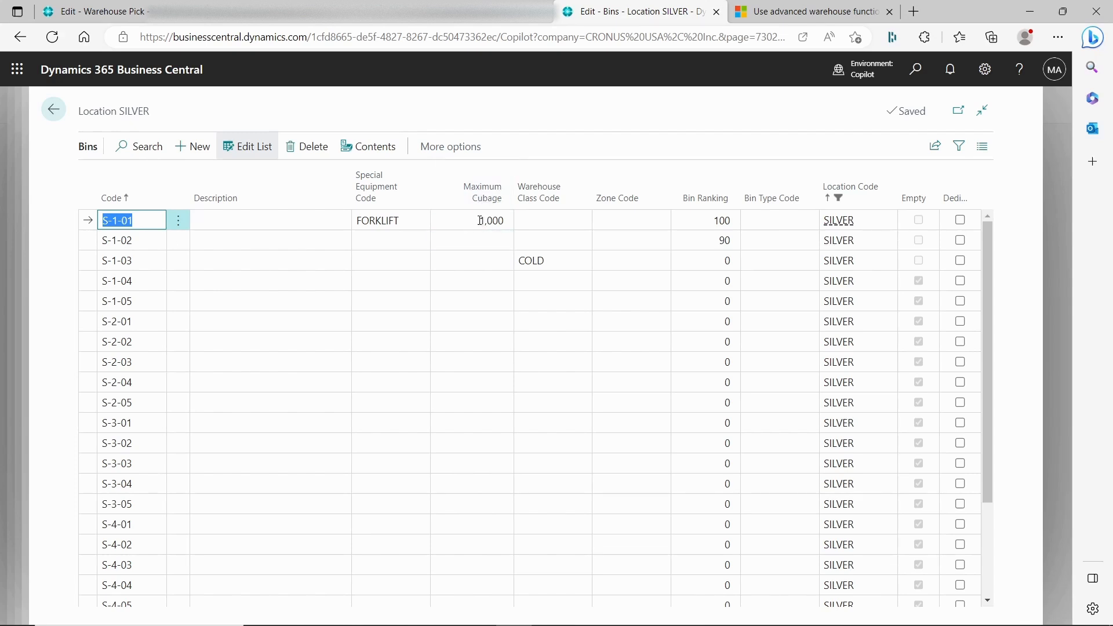
click(455, 148)
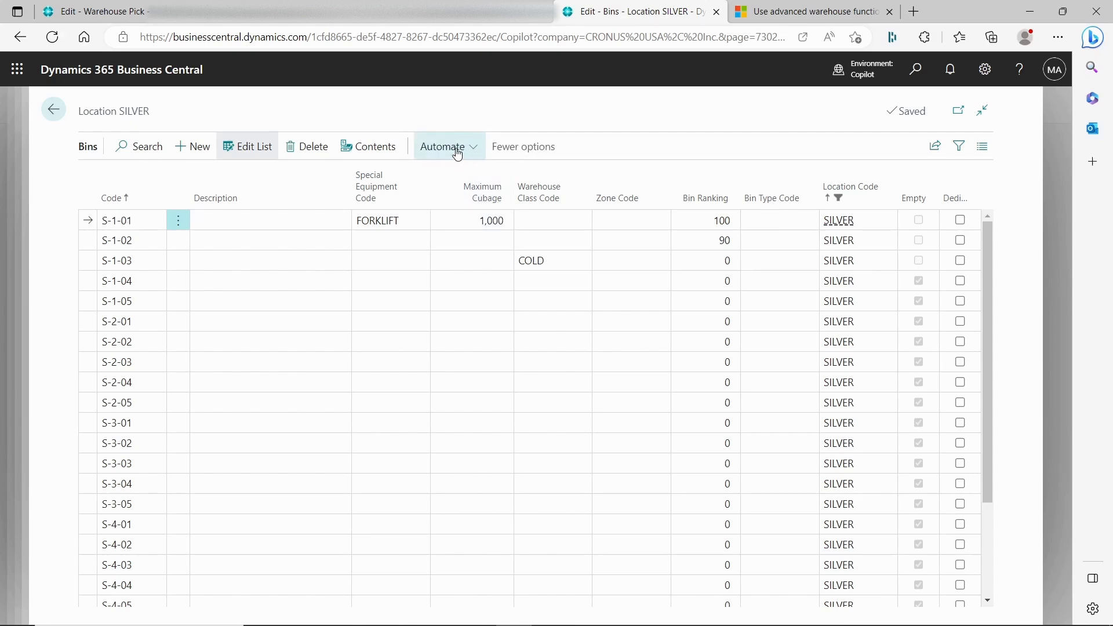
click(391, 148)
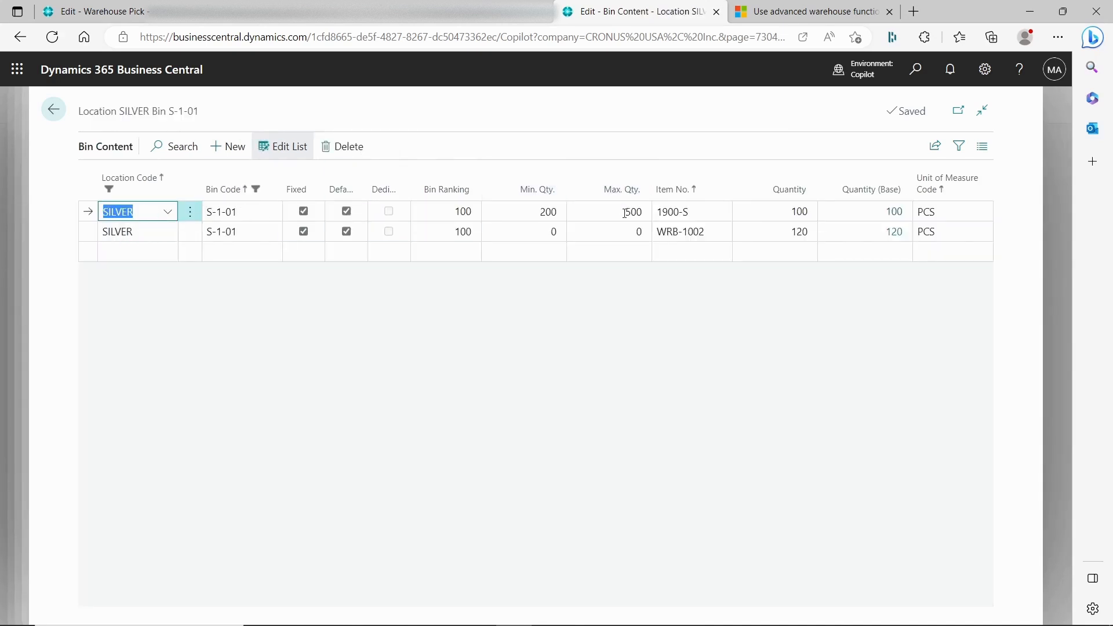
Step: Open the item card for WRB-1002 from its bin content line through the full item list
click(690, 237)
click(724, 239)
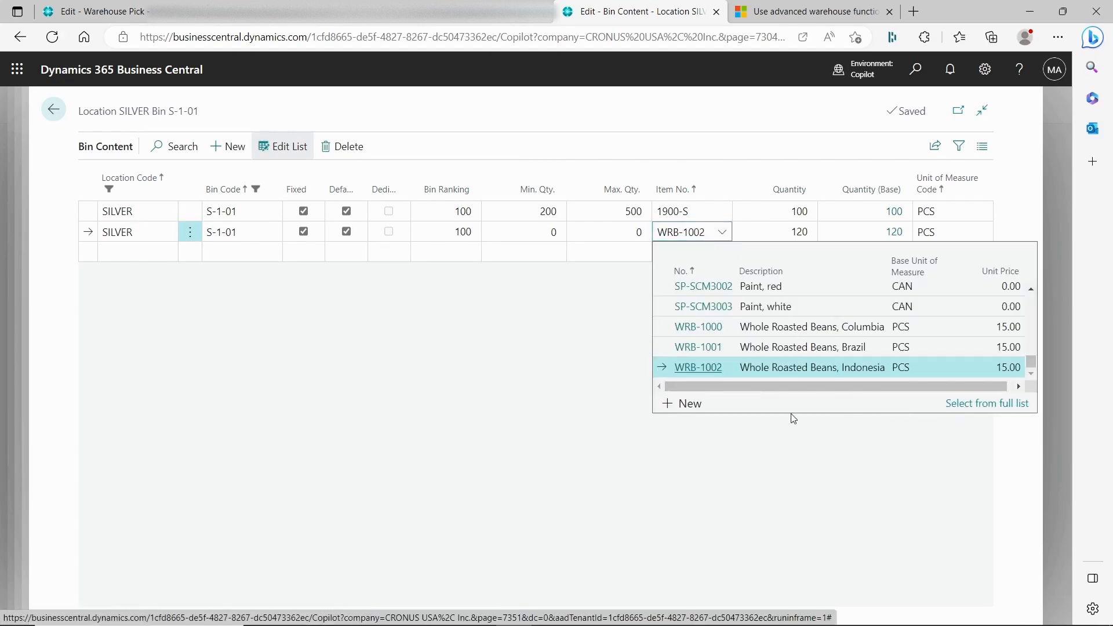
click(987, 402)
click(444, 192)
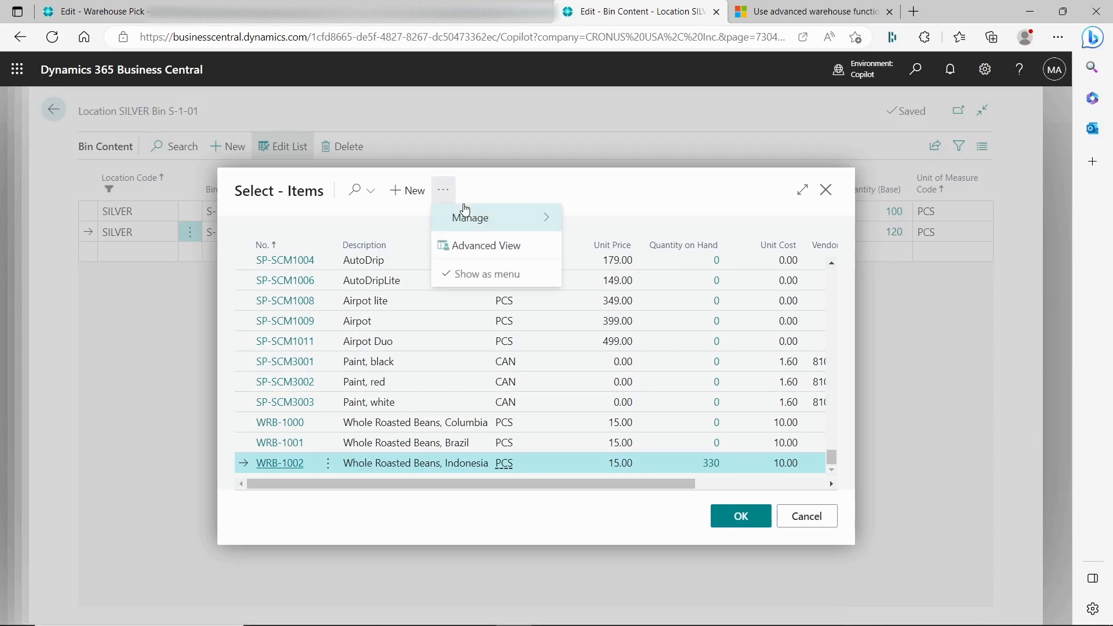
click(579, 220)
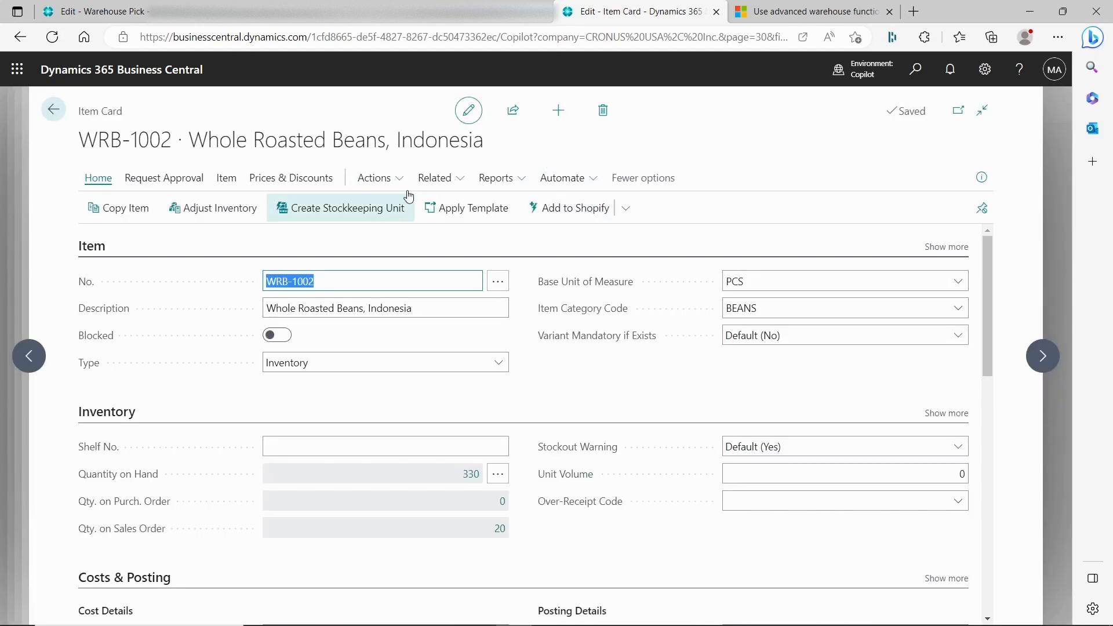
Step: Examine the dimensions and cubage in WRB-1002's units of measure, and return to bin S-1-01's contents
click(434, 178)
mouse_move(457, 233)
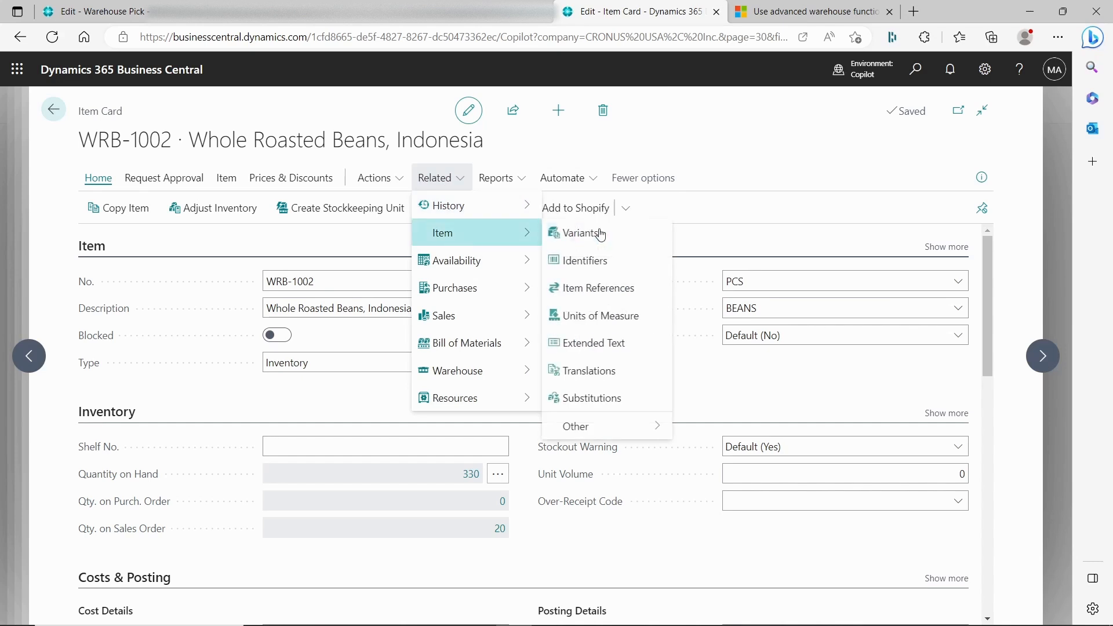
click(579, 319)
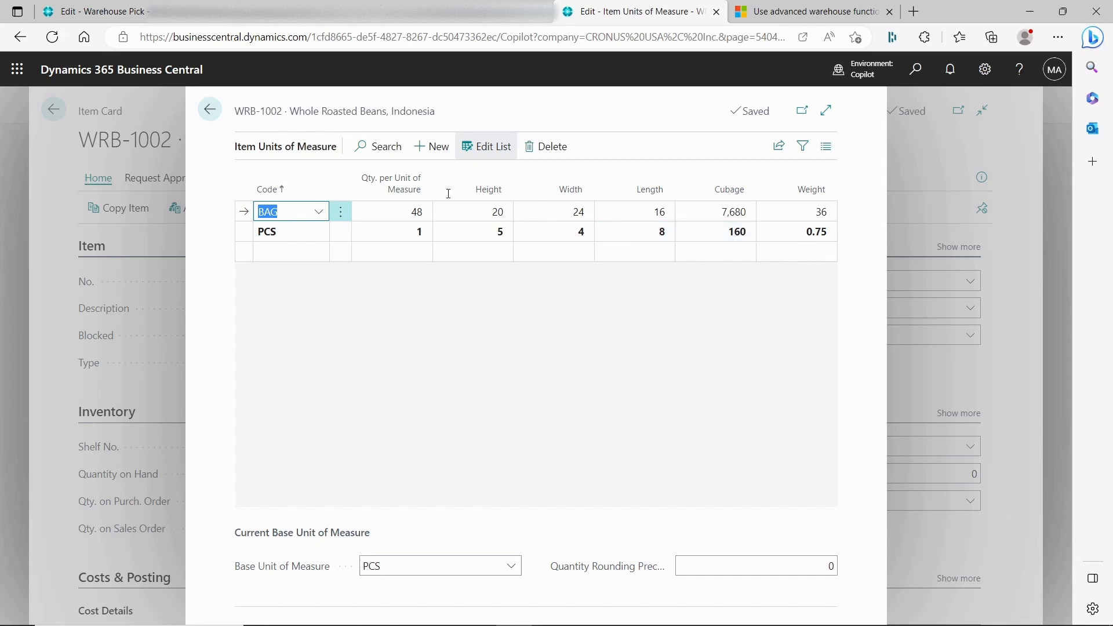
click(210, 108)
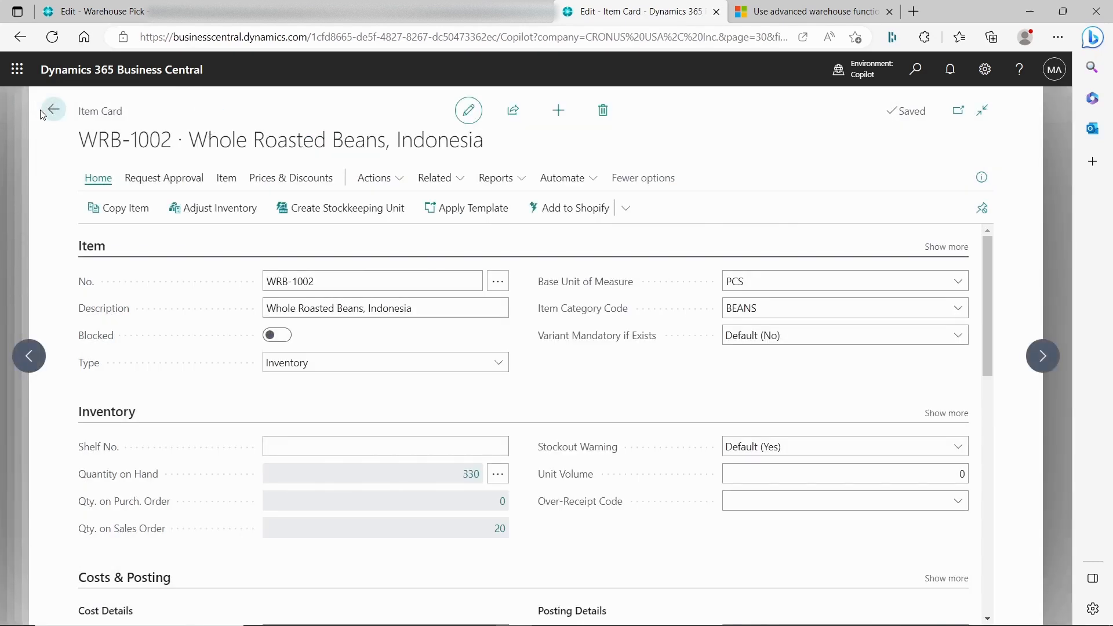
click(42, 114)
click(824, 513)
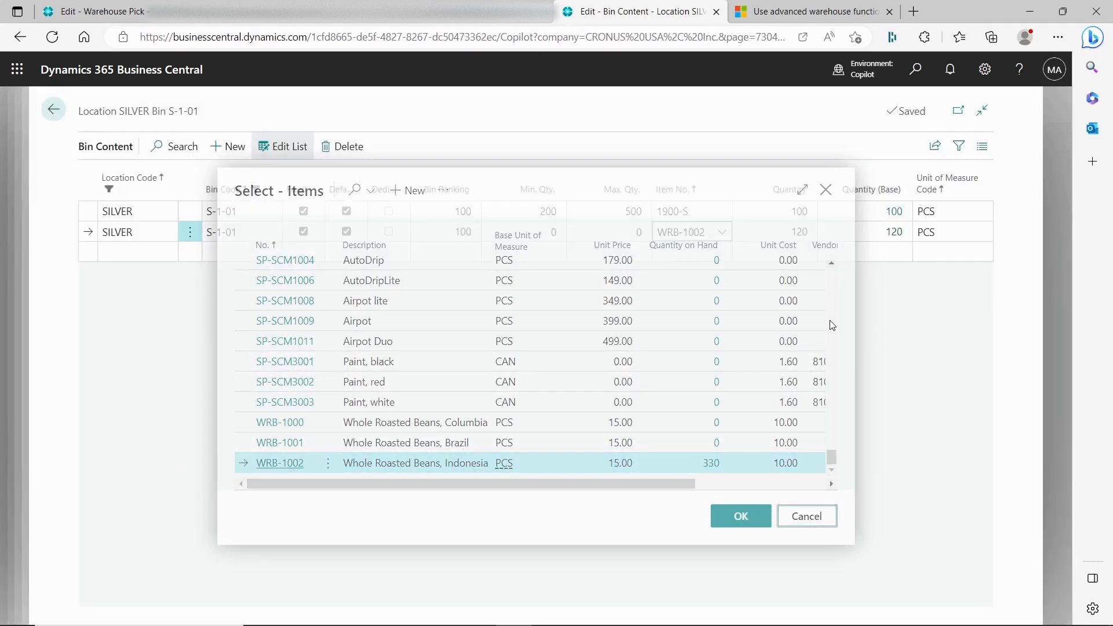
Step: Search for the Item Journals page and open it
click(916, 69)
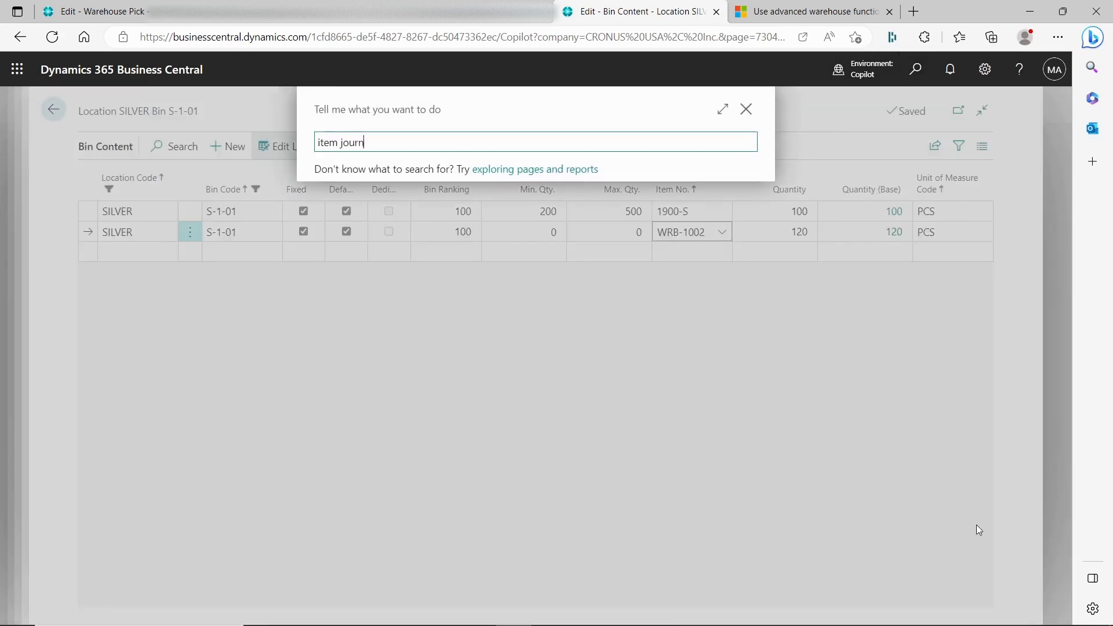
text(item journal)
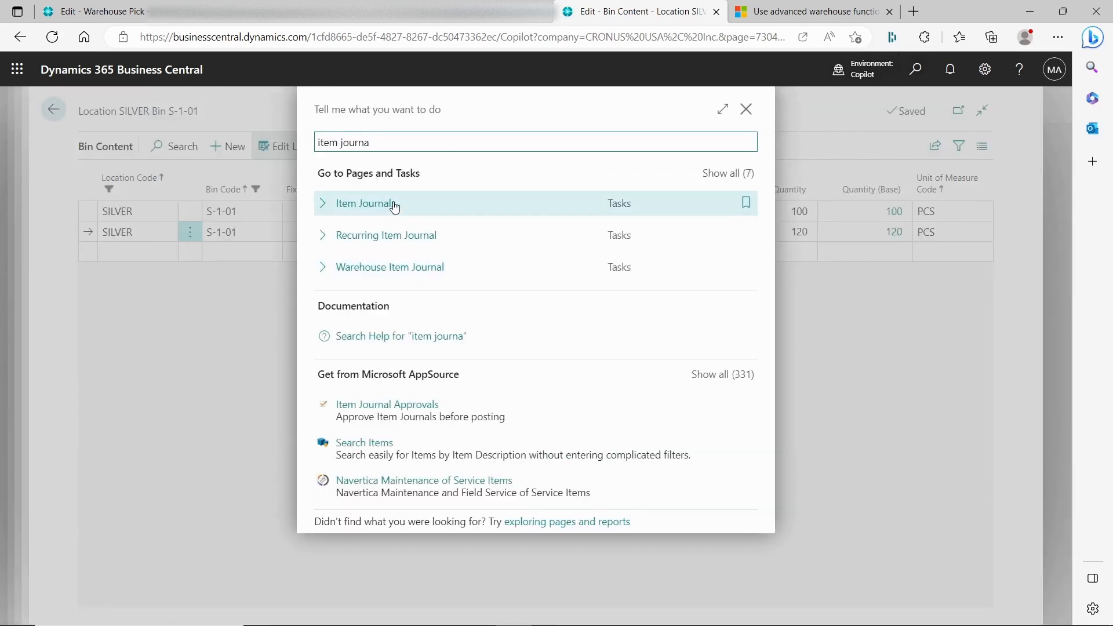
click(390, 206)
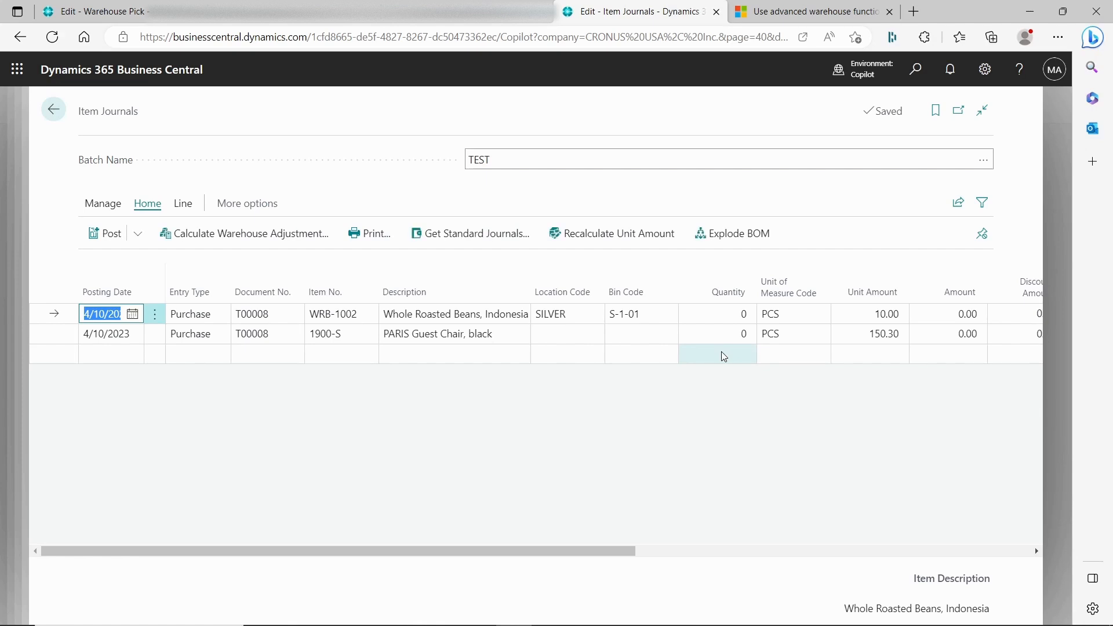
Step: Try a quantity of 1,000 on the WRB-1002 journal line for SILVER bin S-1-01, and clear it again
click(348, 315)
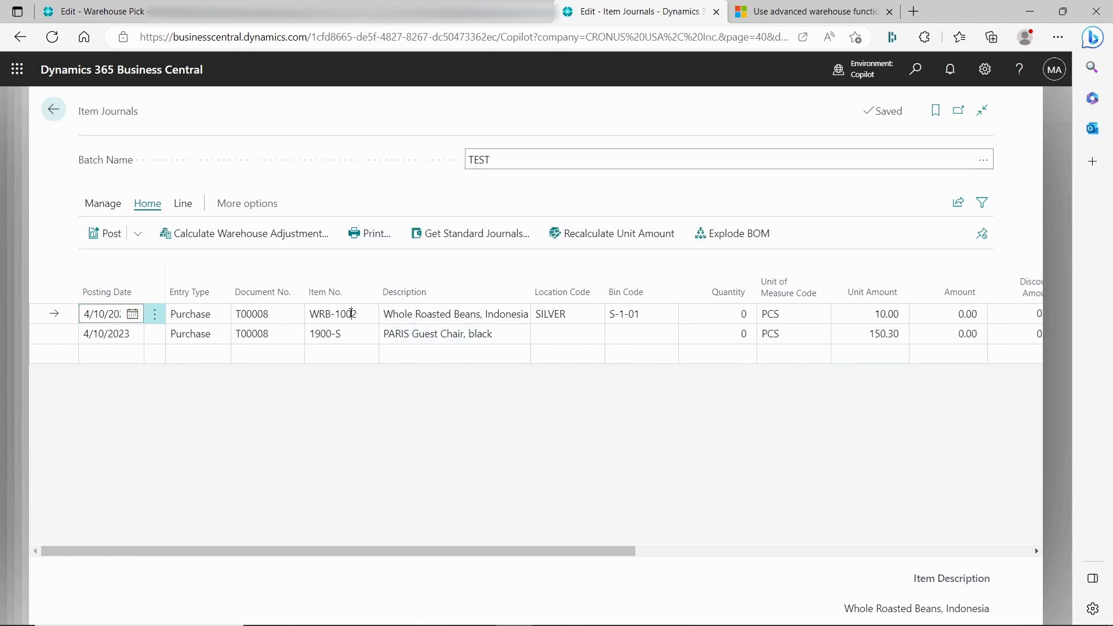
click(714, 316)
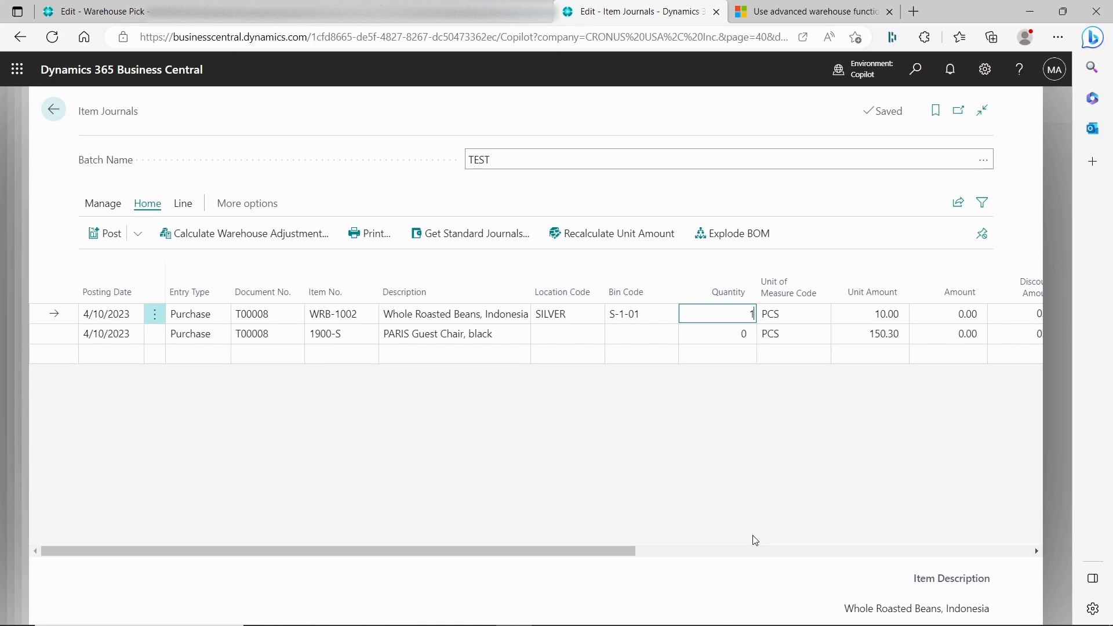
text(1000)
key(Tab)
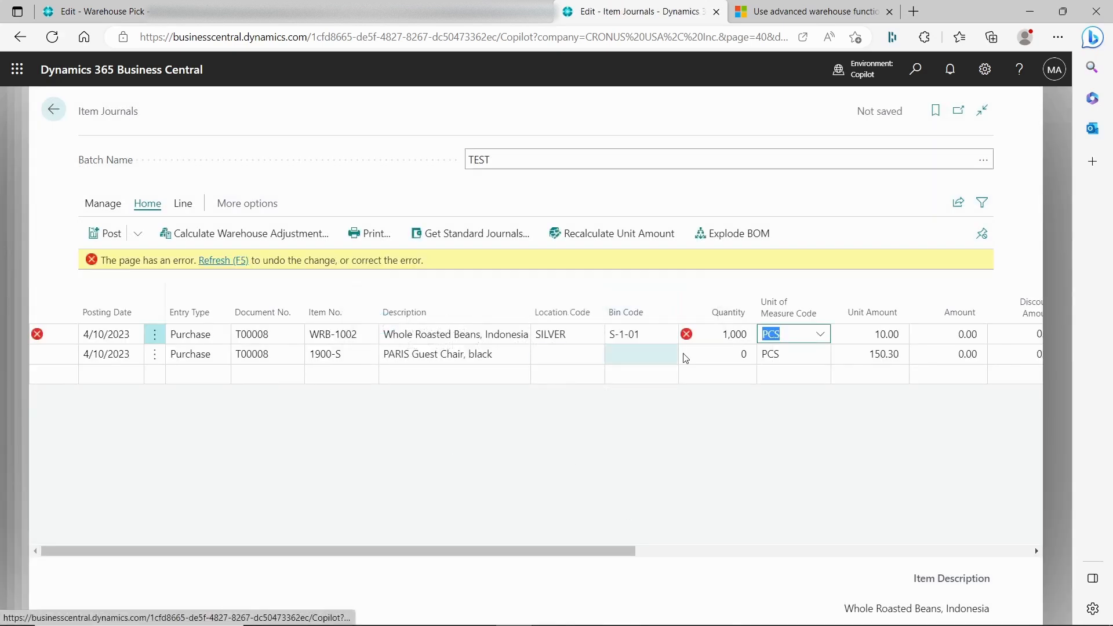
click(715, 338)
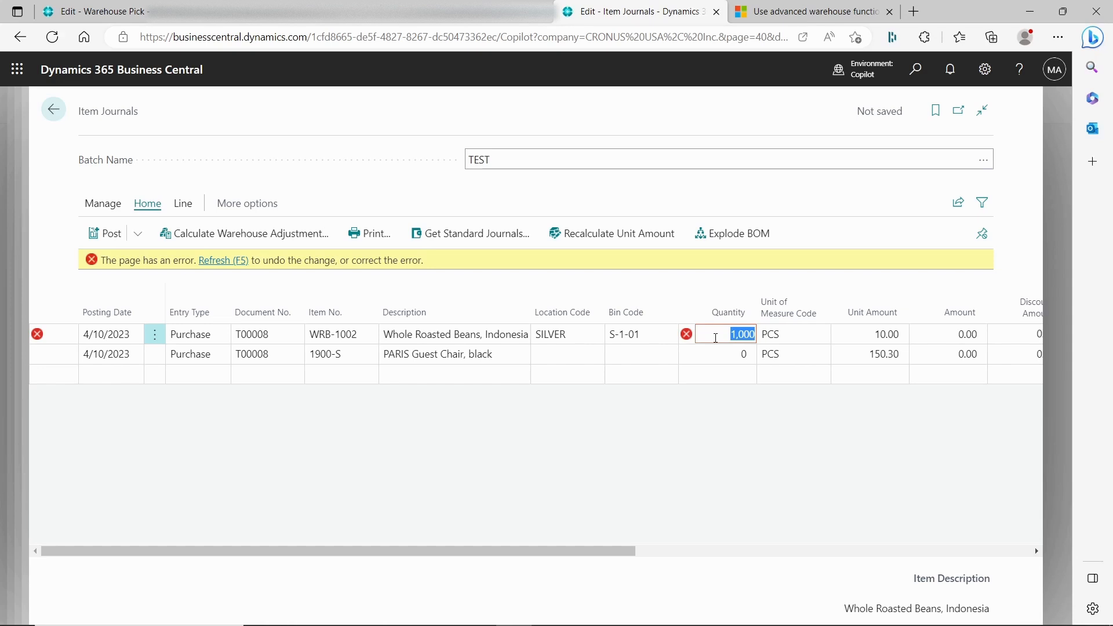
key(BackSpace)
key(Tab)
Step: Return to the SILVER location card and turn on Check Warehouse Class in its bin policies
click(61, 110)
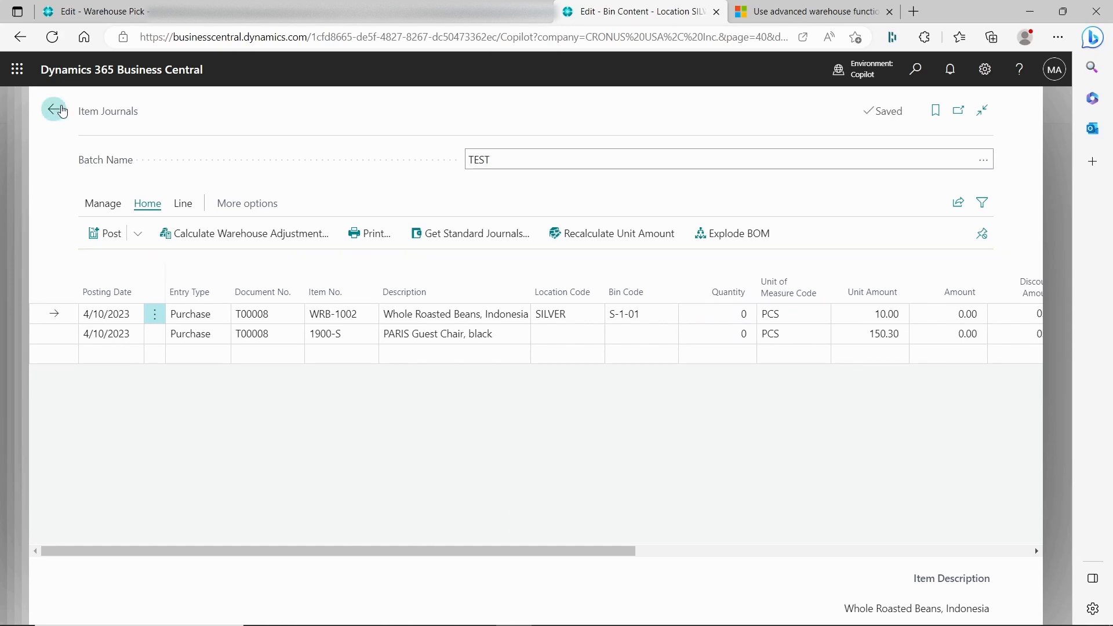
click(54, 110)
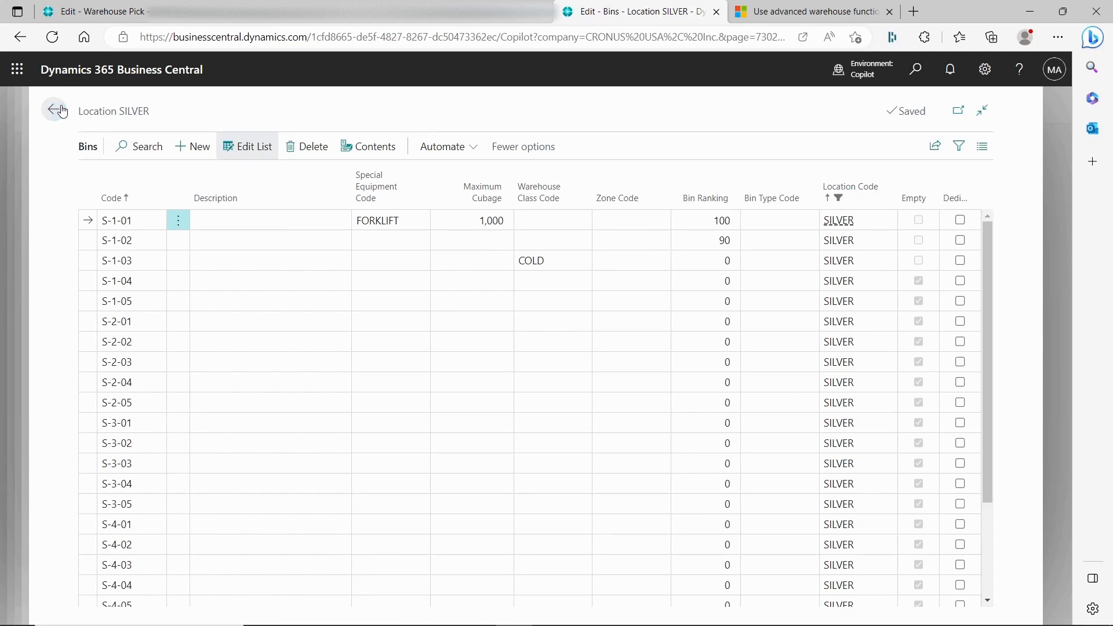
click(63, 112)
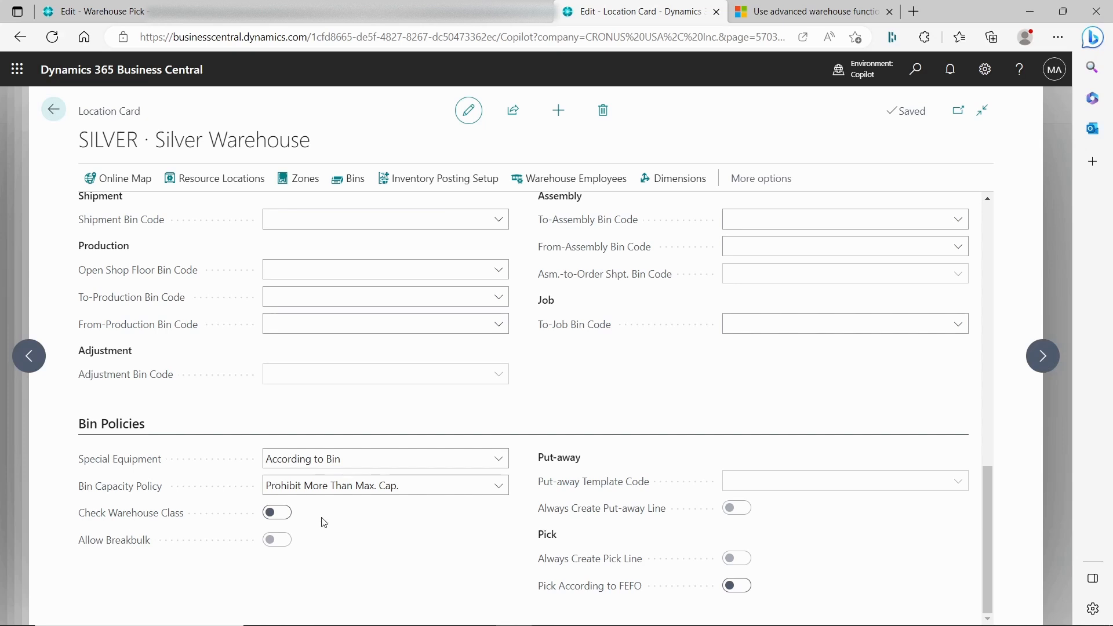
scroll(384, 317, up, 5)
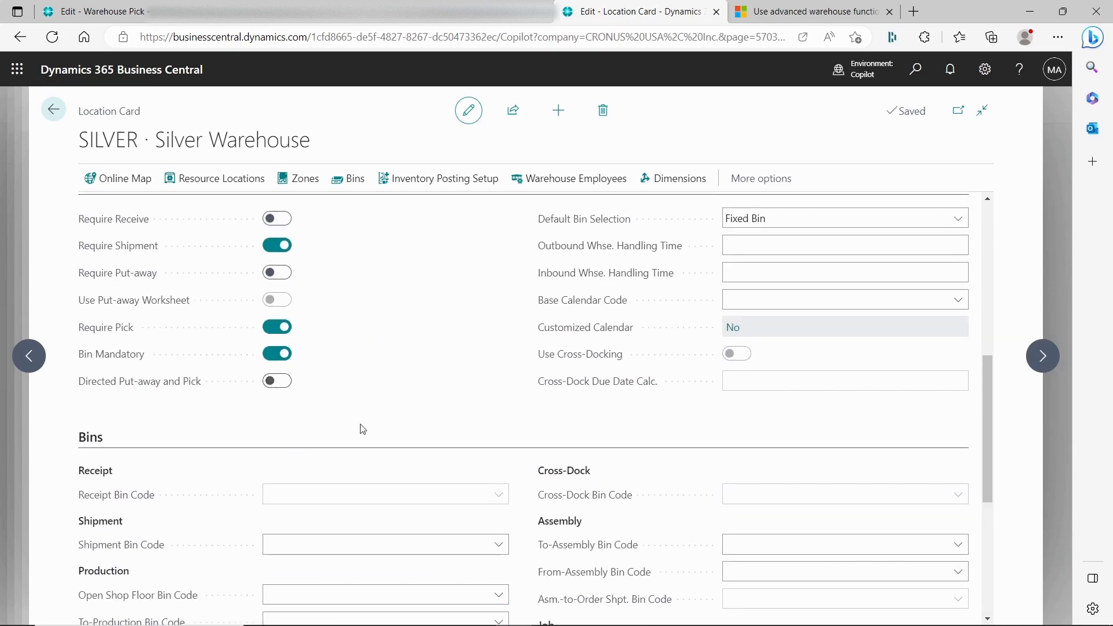
scroll(361, 427, down, 5)
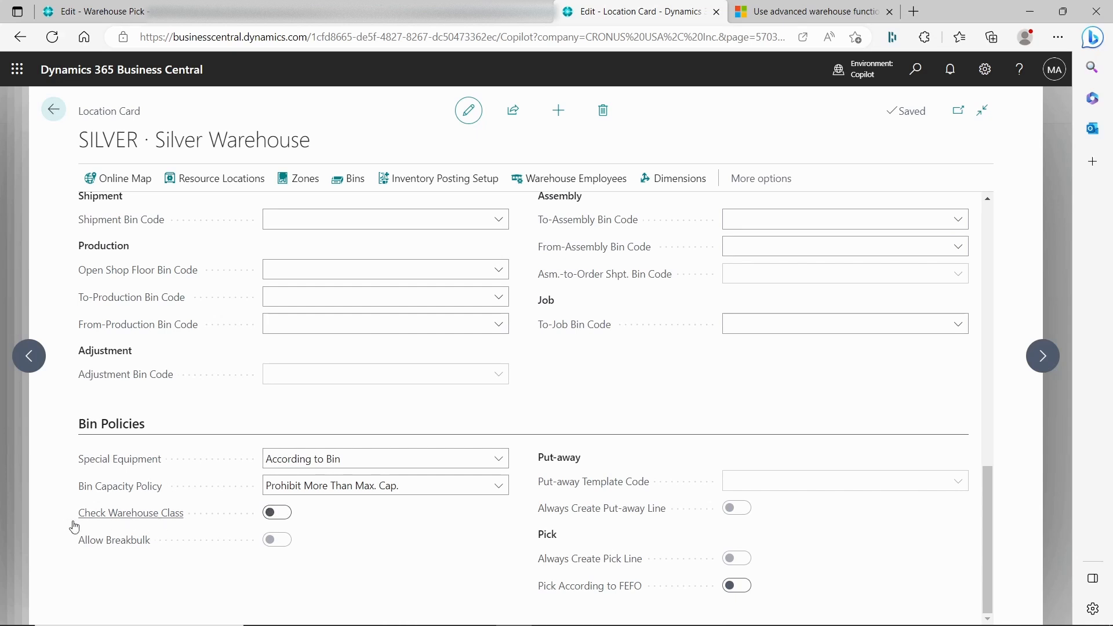
click(279, 513)
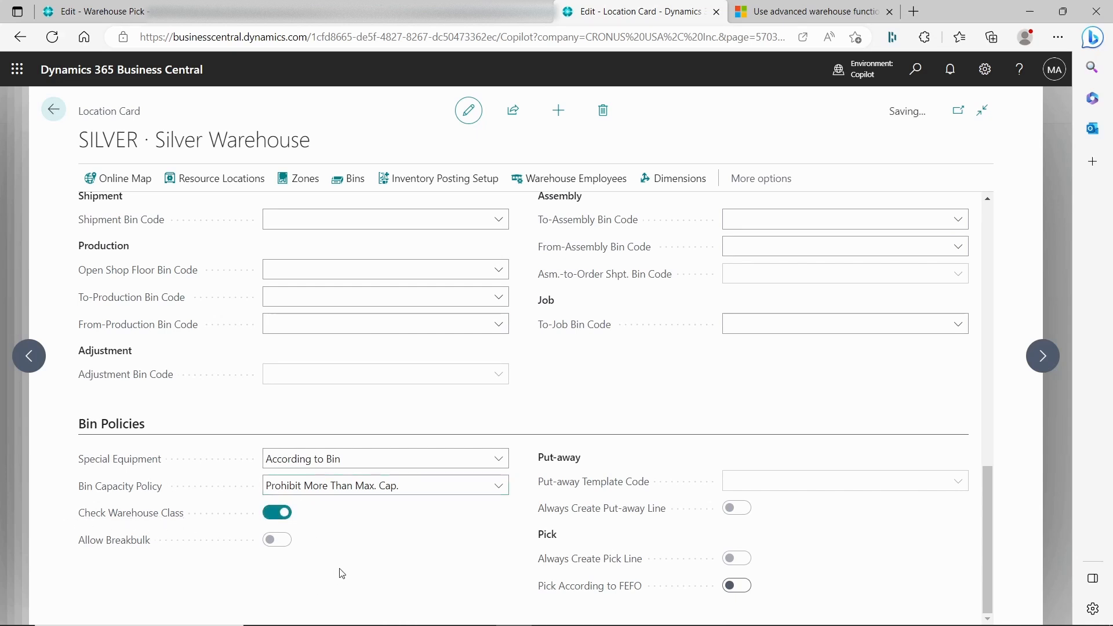
Step: Open SILVER's bins and examine the Warehouse Class Code options for bin S-1-01, leaving the field blank
scroll(258, 236, up, 4)
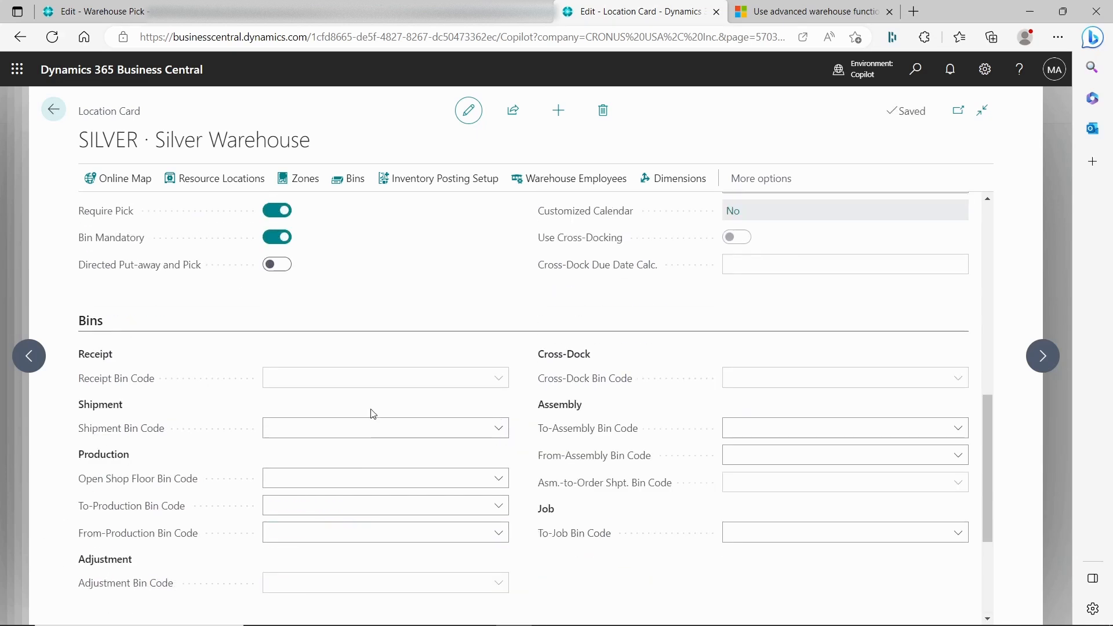
scroll(364, 363, down, 4)
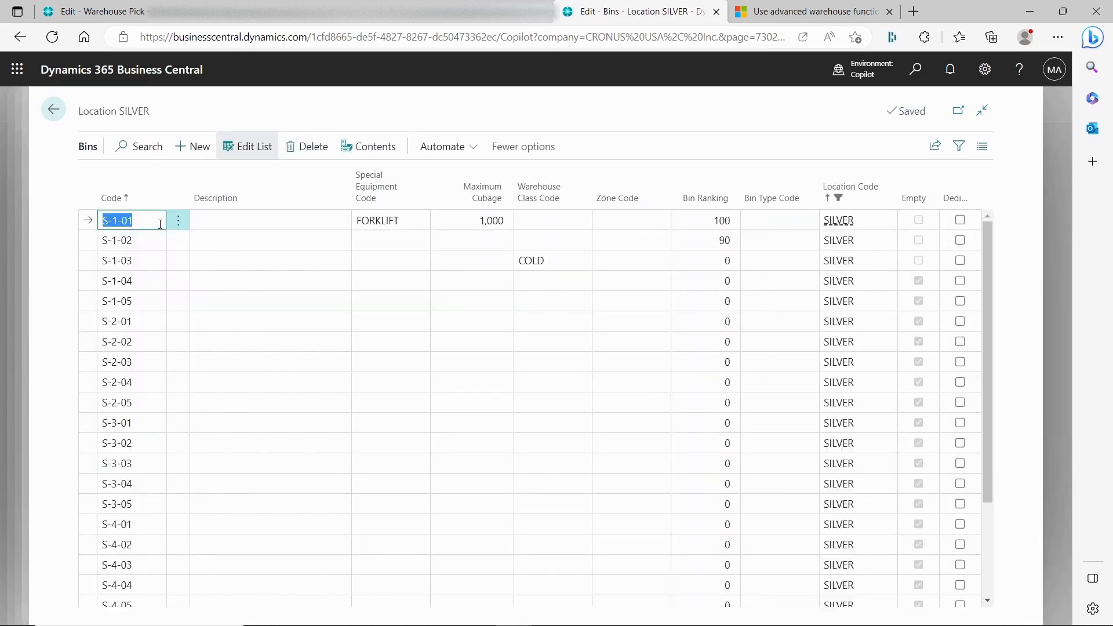
click(548, 220)
click(582, 220)
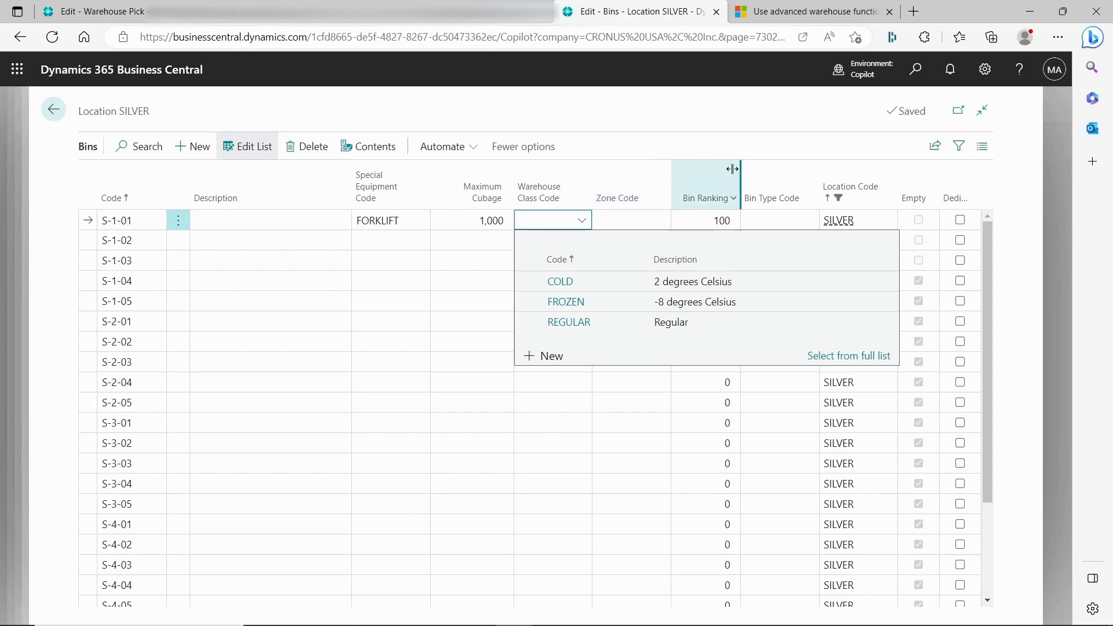
click(1030, 178)
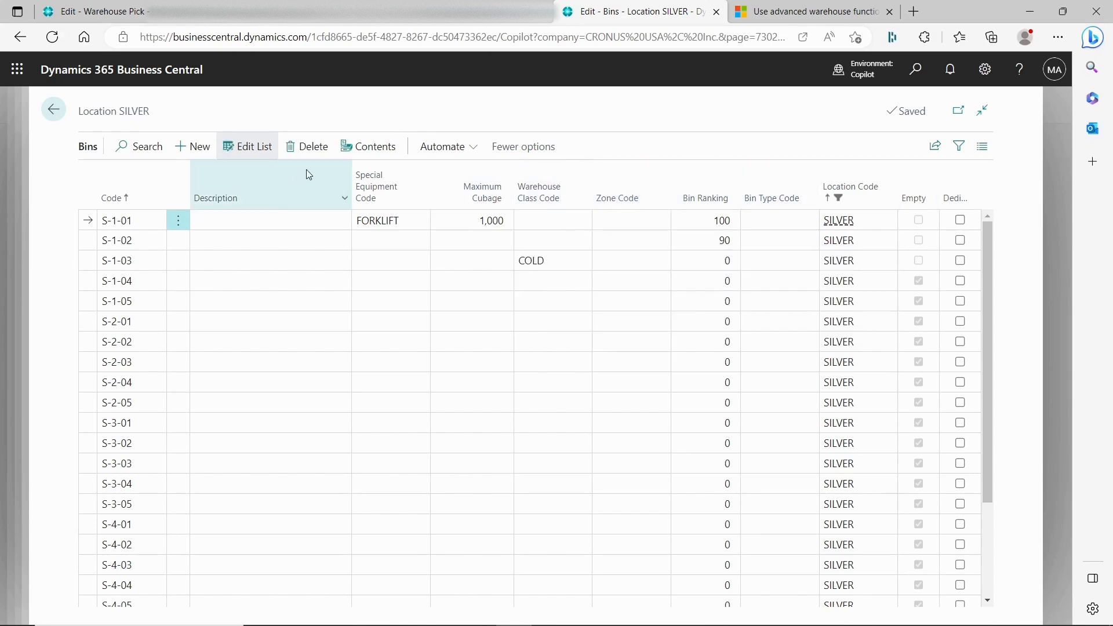
Step: From bin S-1-01's contents, examine the Warehouse Class Code on item 1900-S's card, and return to the item selection list
click(371, 147)
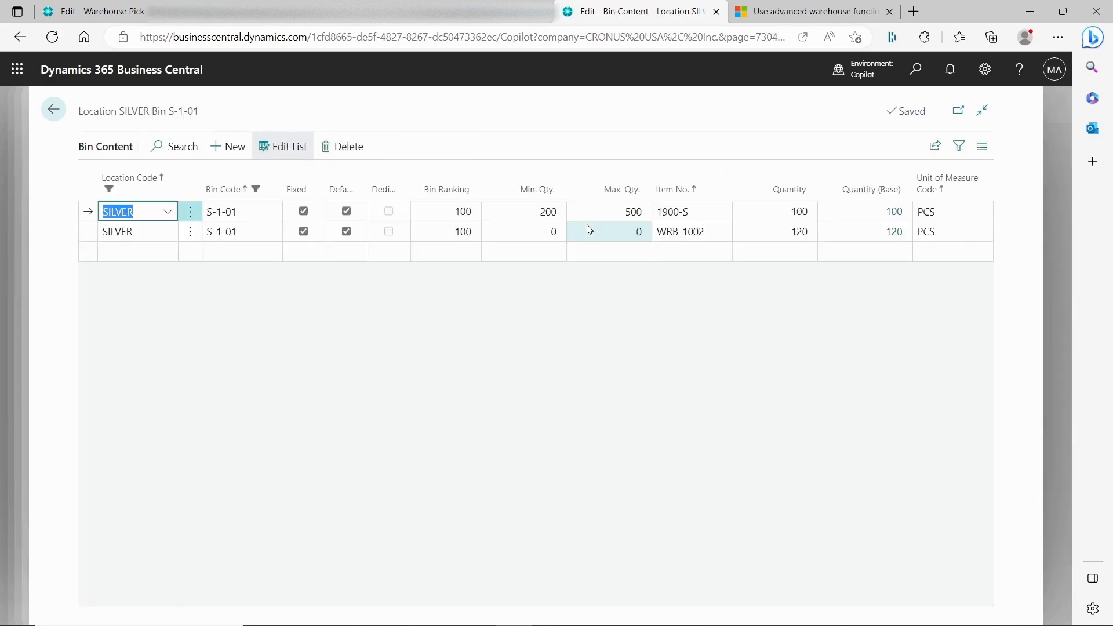
click(704, 211)
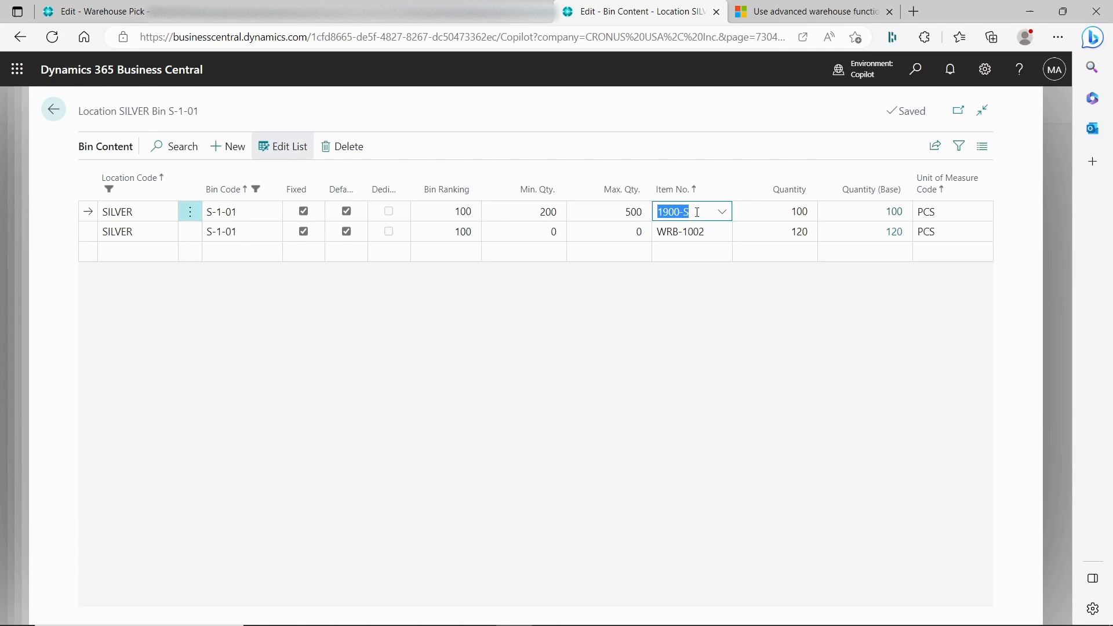
click(732, 210)
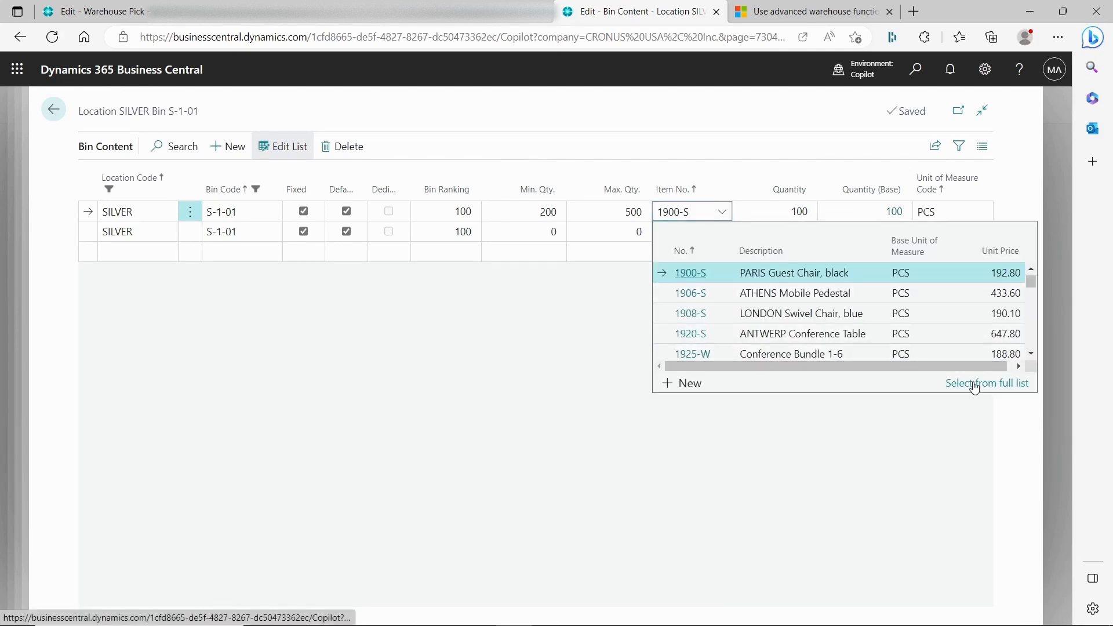
click(987, 383)
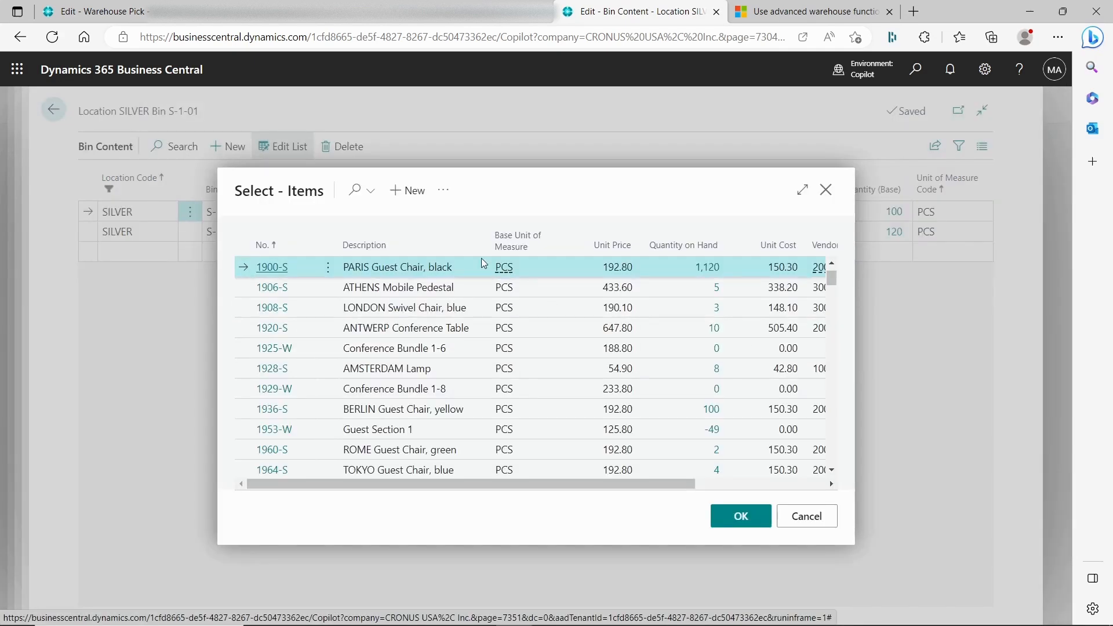
click(443, 191)
click(595, 219)
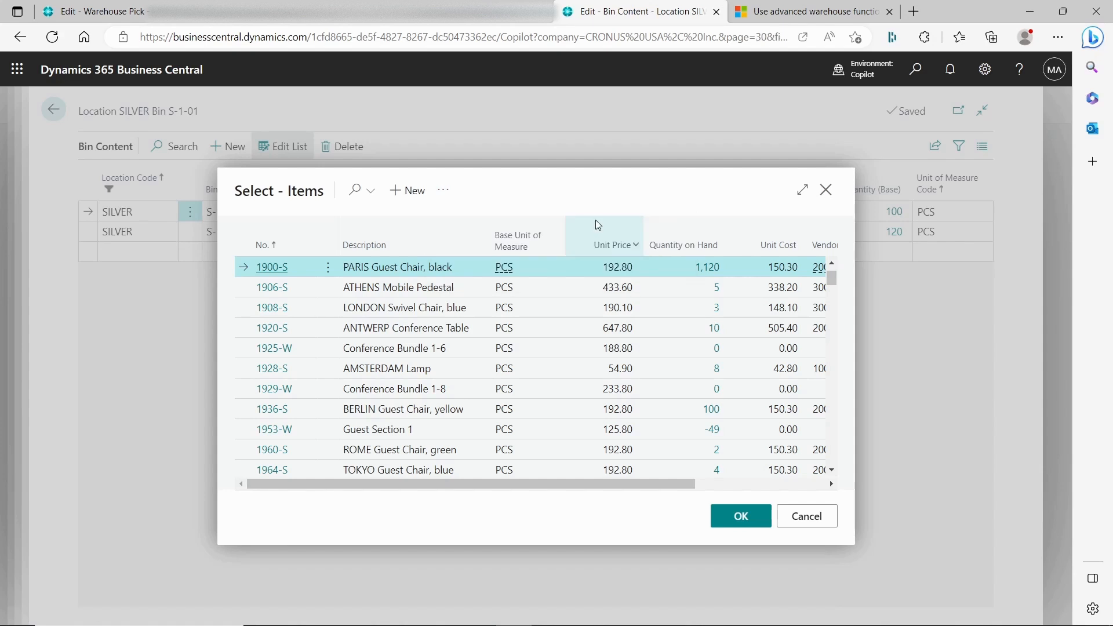
scroll(622, 393, down, 20)
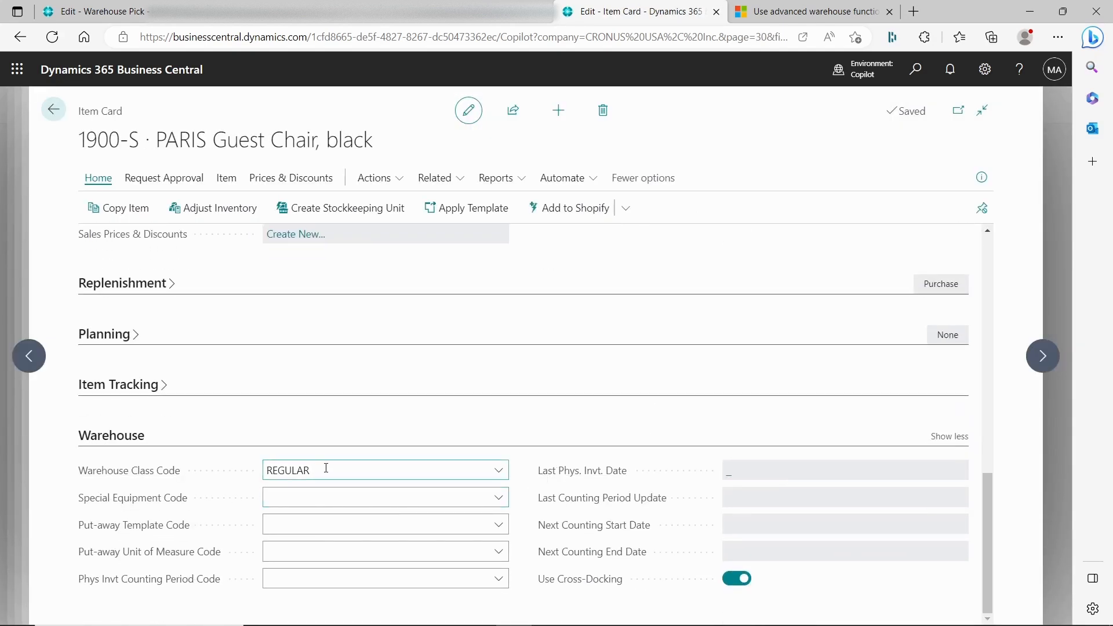
click(53, 109)
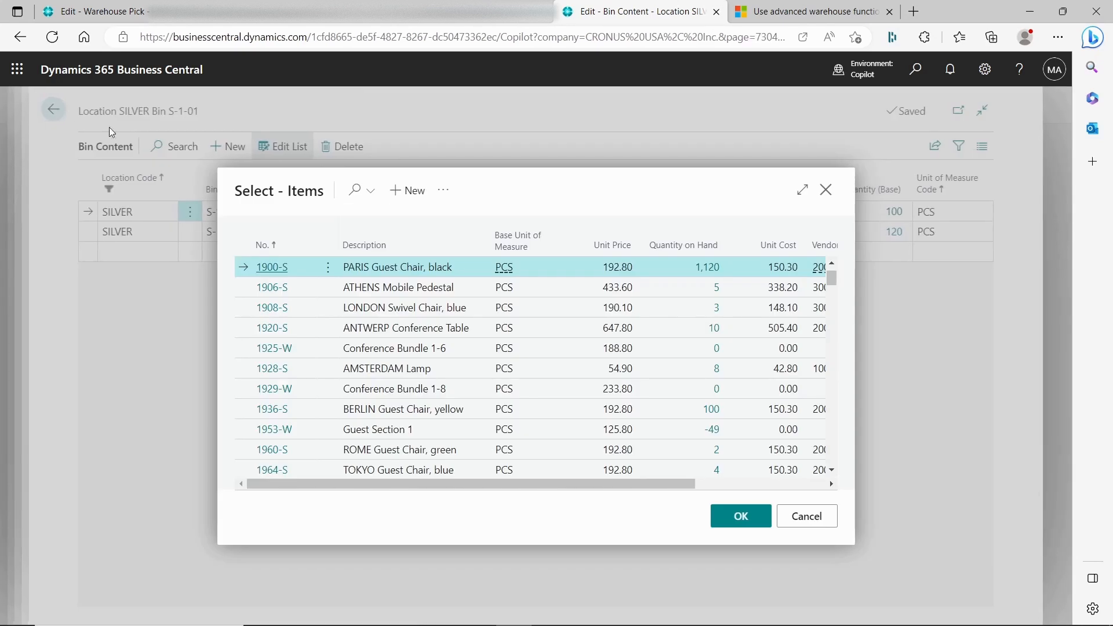
Step: Close the item selection without choosing an item, leave the bin contents, and find and open the Item Journals page
click(809, 517)
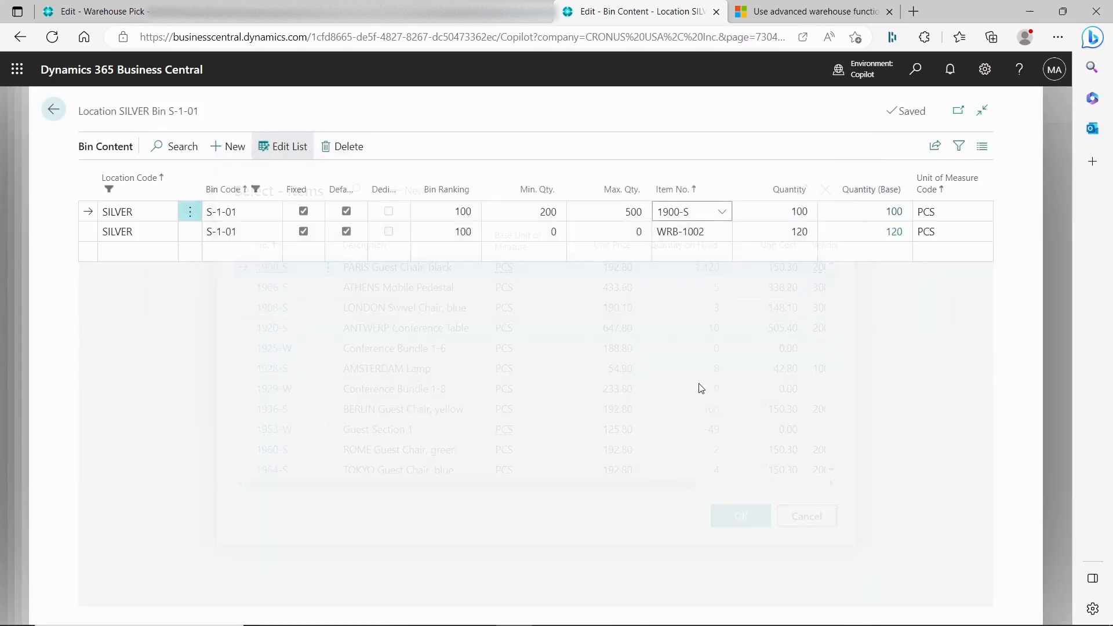
click(53, 109)
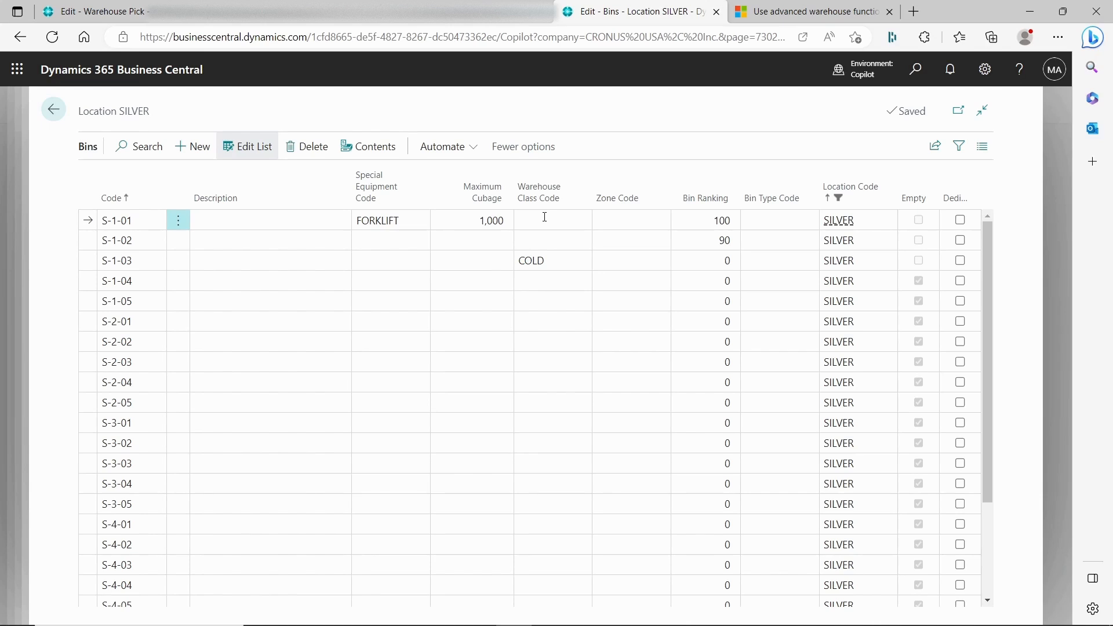
click(919, 72)
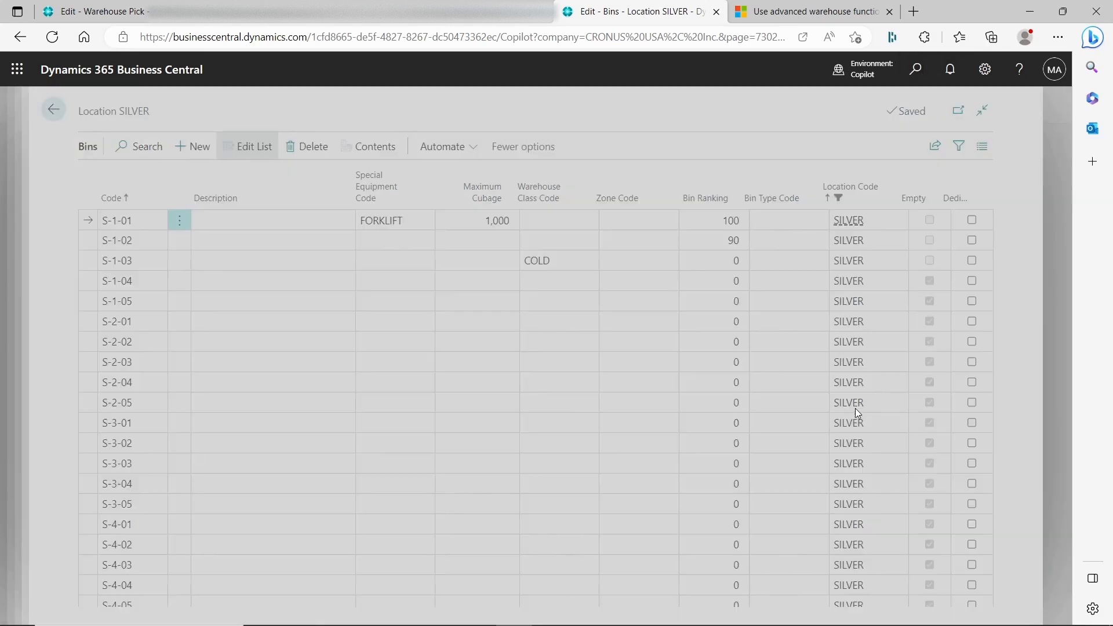
text(item jour)
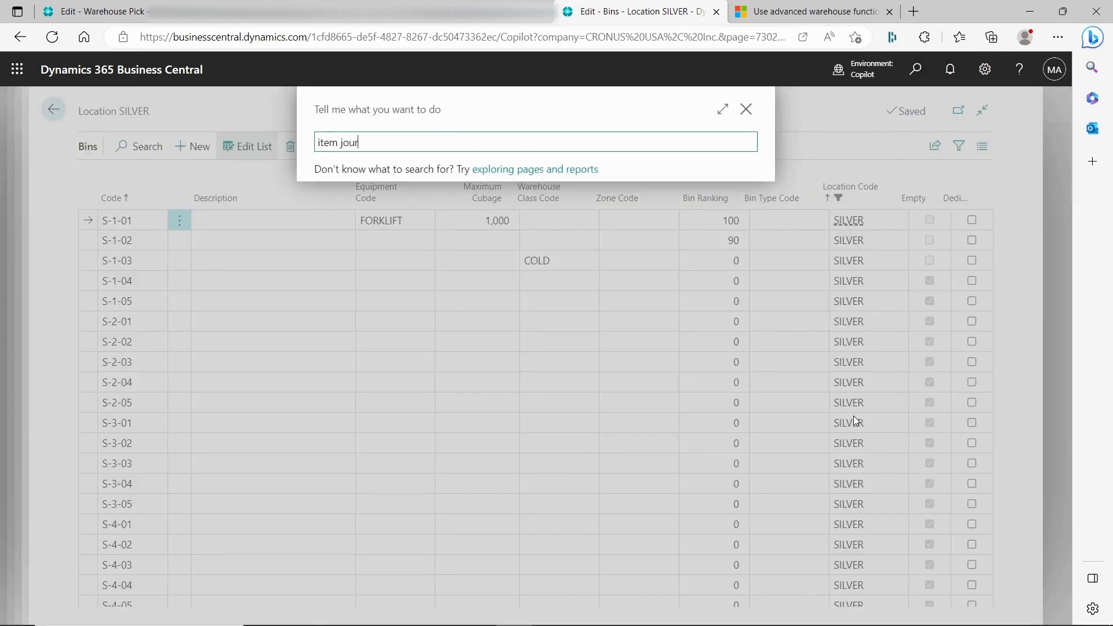
click(391, 208)
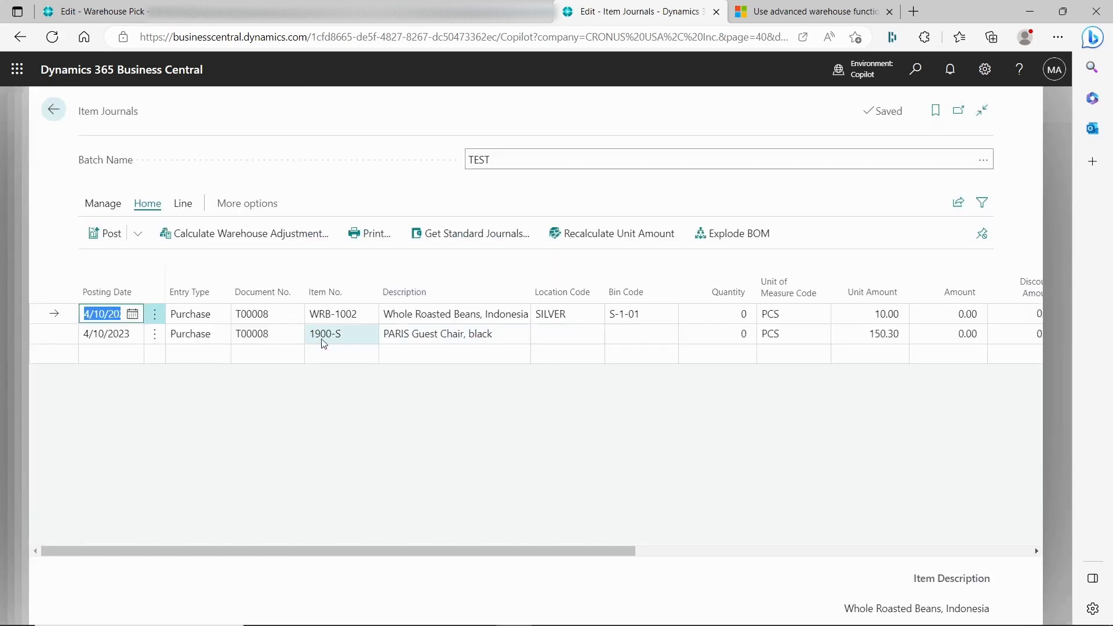
Step: On the 1900-S item journal line, try to enter bin code S-1-01 and location code SILVER, and check the validation result
click(354, 336)
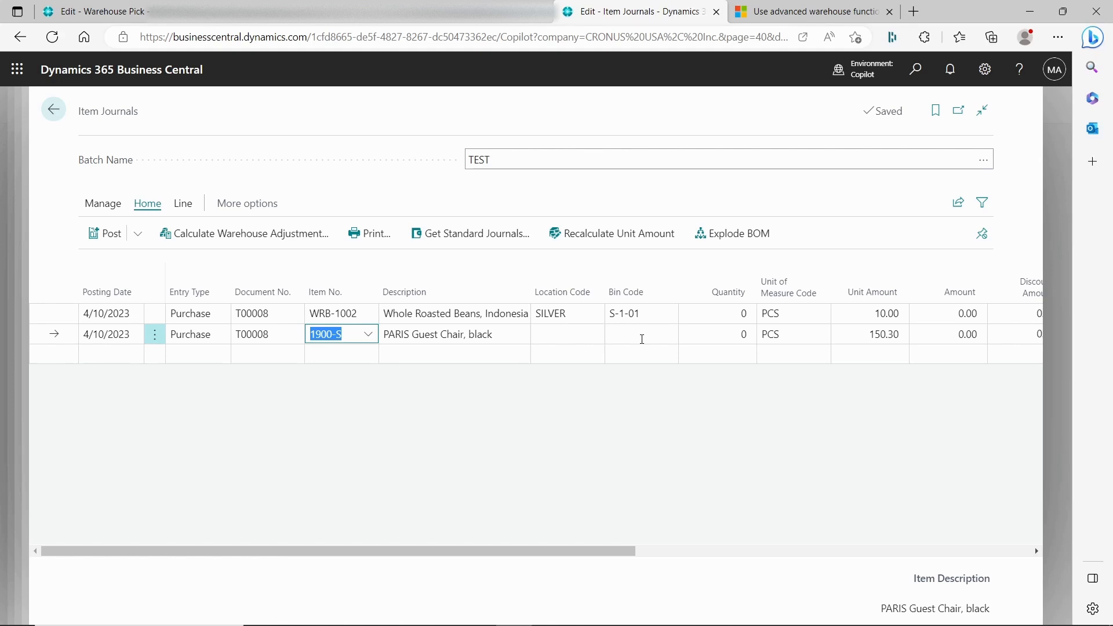
click(642, 339)
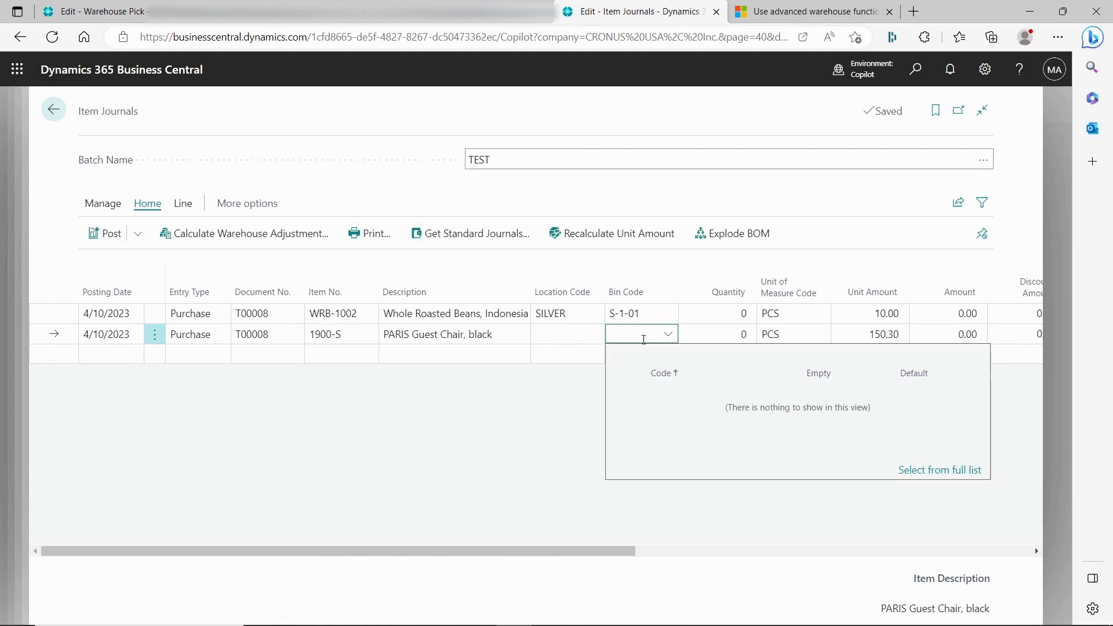
text(S-1-01)
key(Tab)
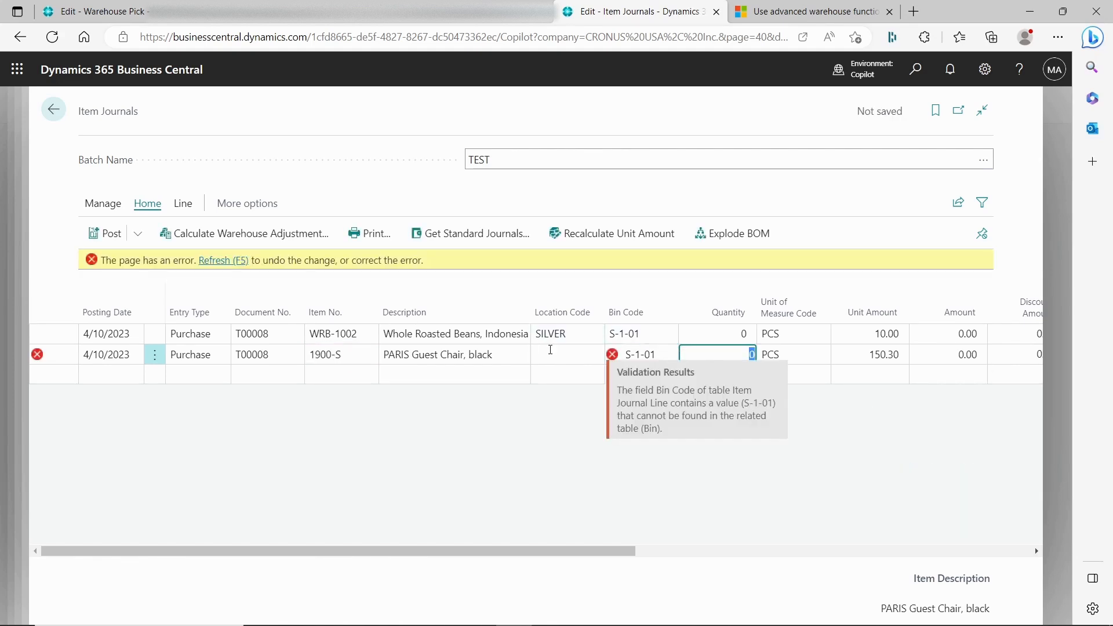
click(550, 350)
text(SILVER)
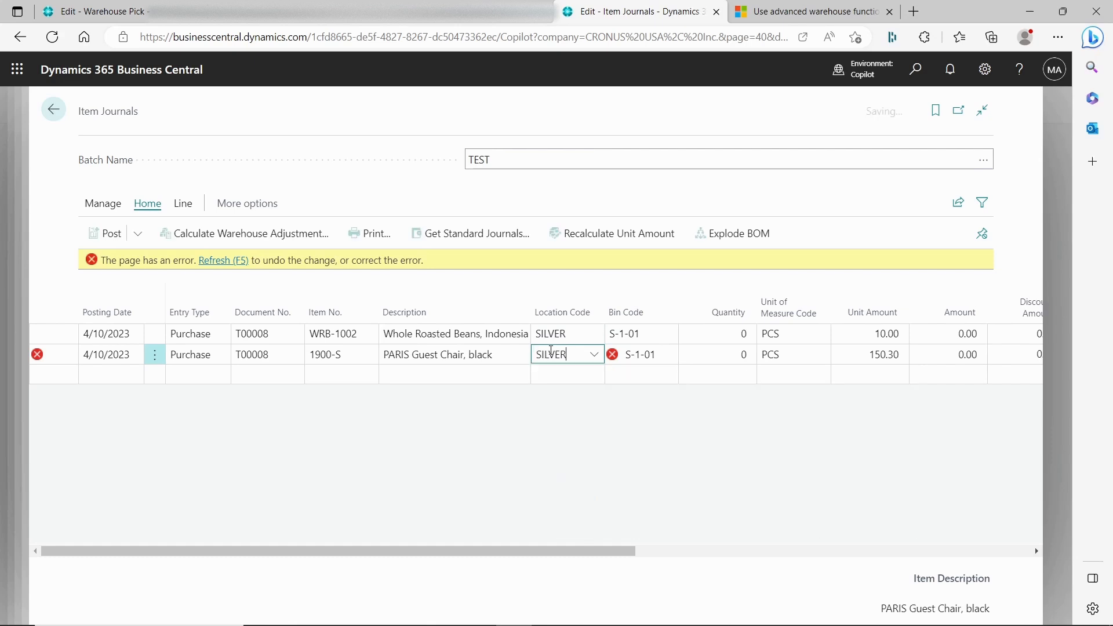
key(Tab)
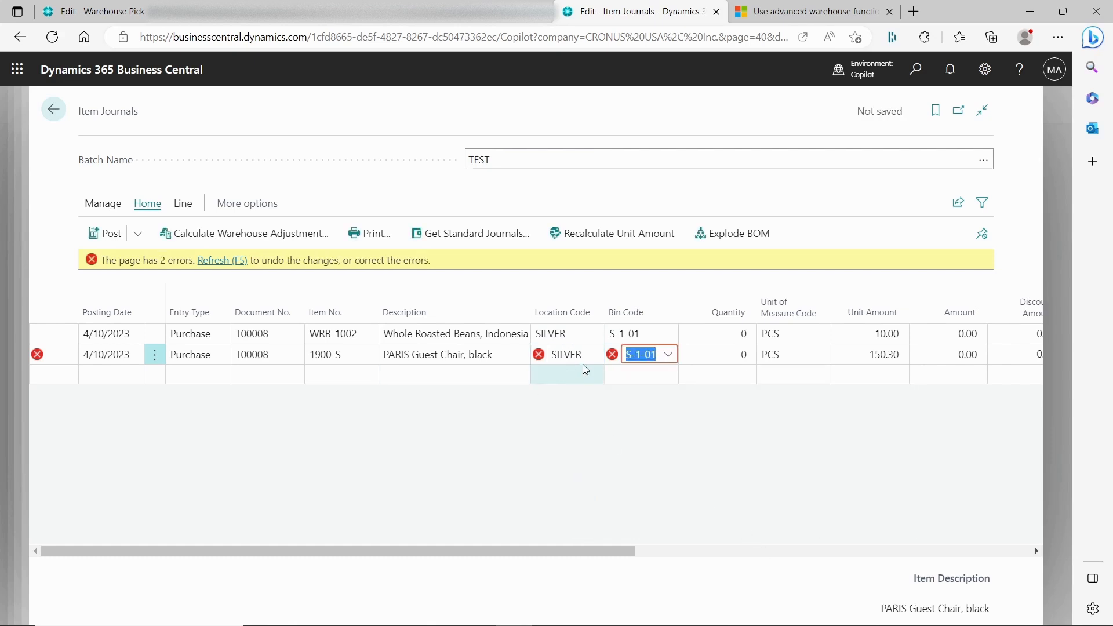
mouse_move(539, 354)
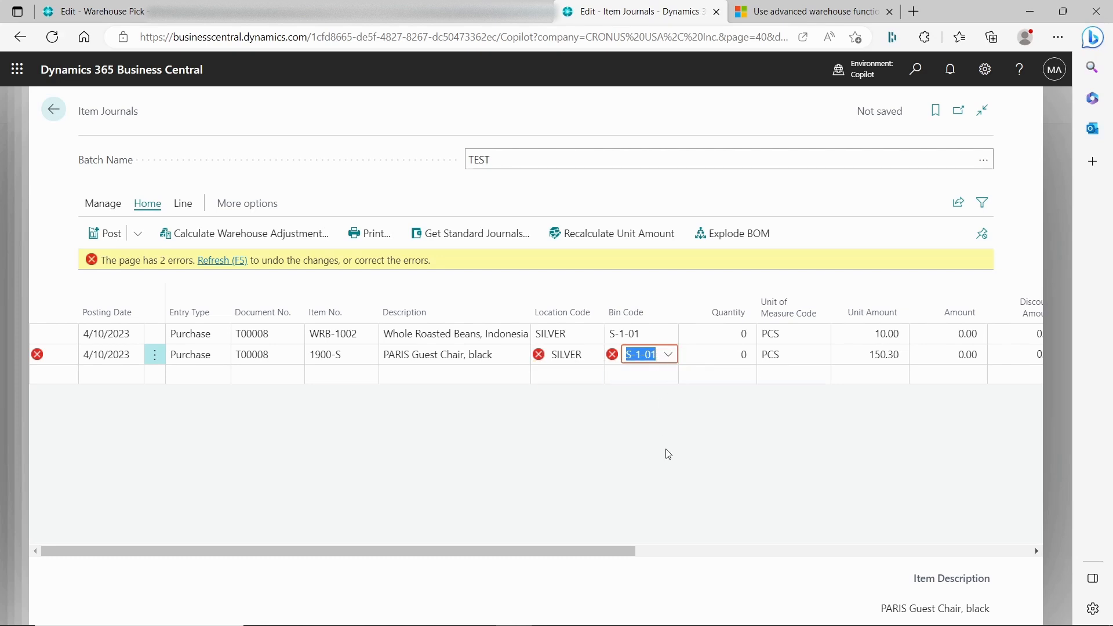
Step: Clear the bin code and the location code from the 1900-S journal line
key(Delete)
key(Tab)
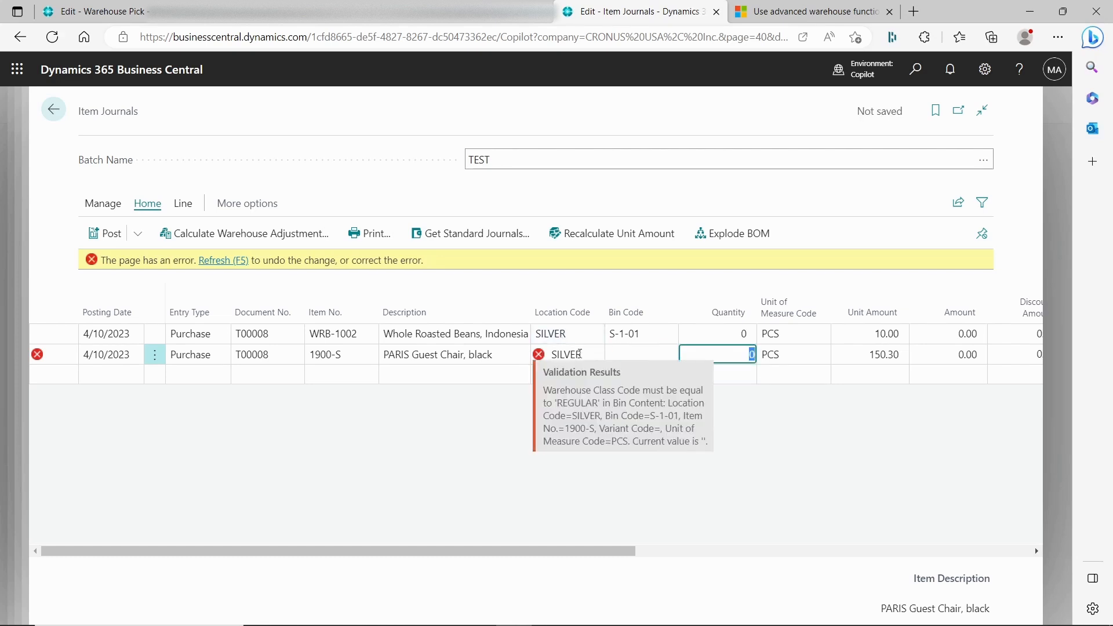
click(583, 355)
key(Delete)
key(Tab)
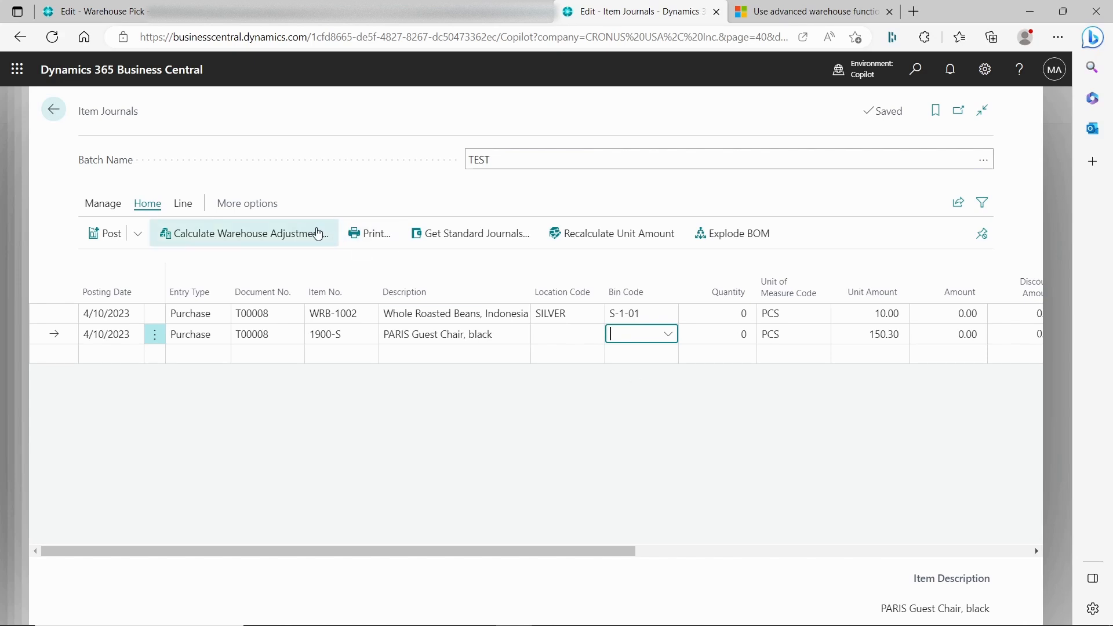
Step: Return to the SILVER location card and review its Warehouse settings and Bin Policies
click(52, 105)
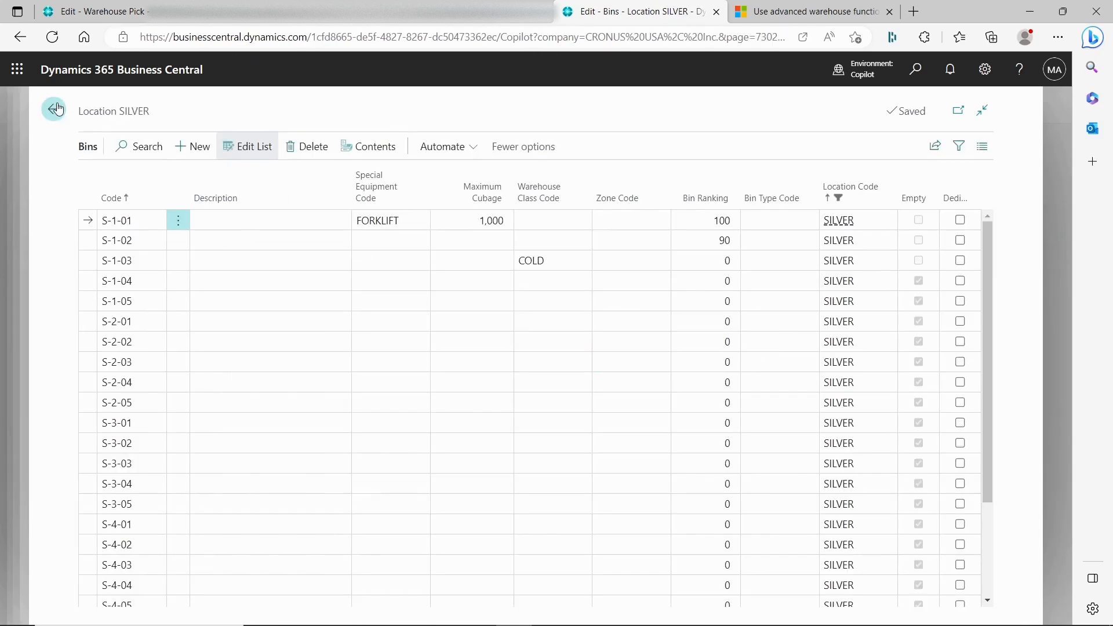
click(53, 106)
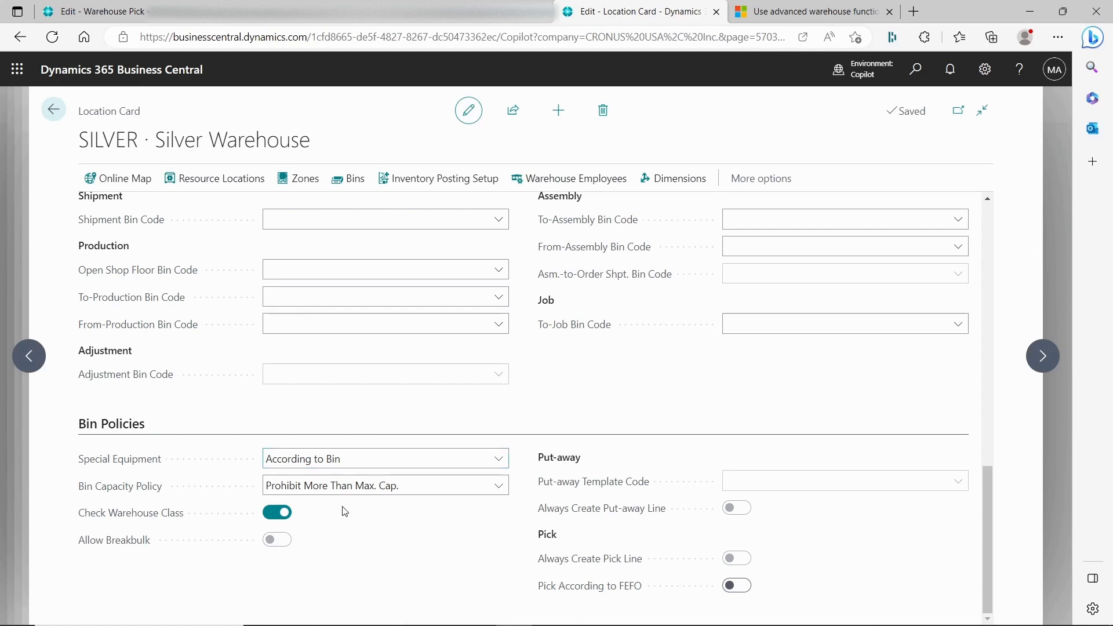
scroll(412, 314, up, 6)
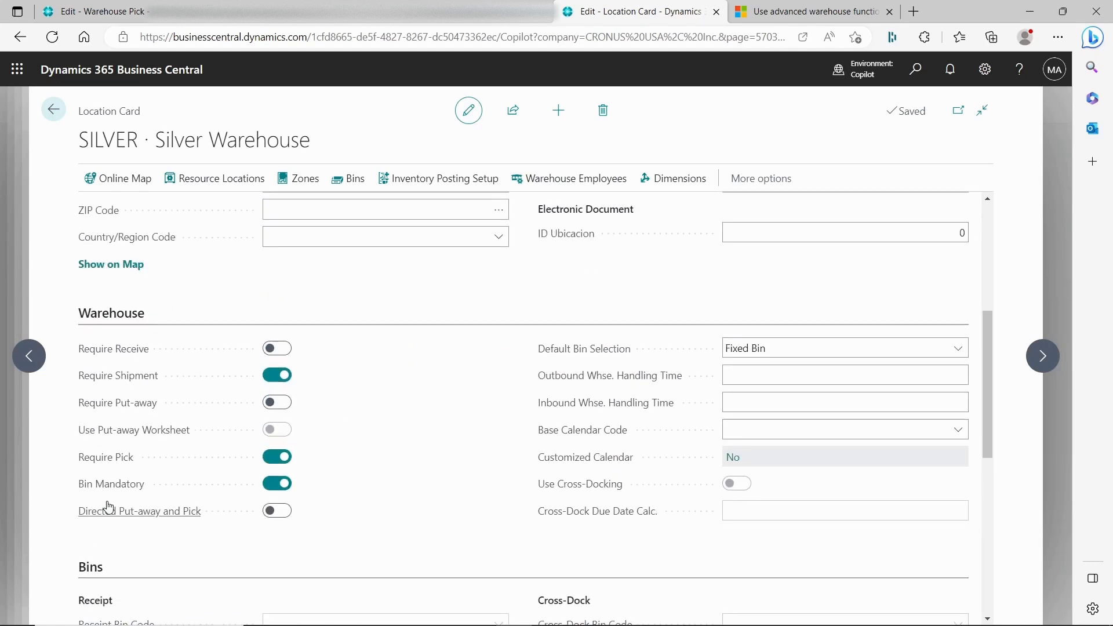
scroll(432, 518, down, 7)
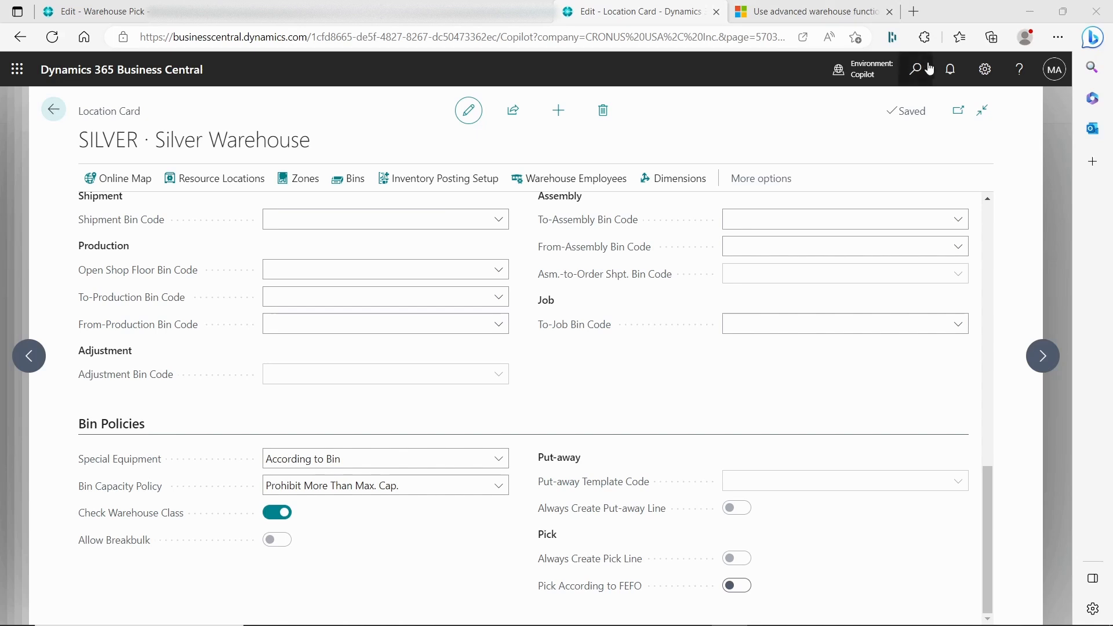
Step: Search for Warehouse Setup and open it to examine the posting policies and number series for warehouse documents
key(alt+q)
text(warheouse)
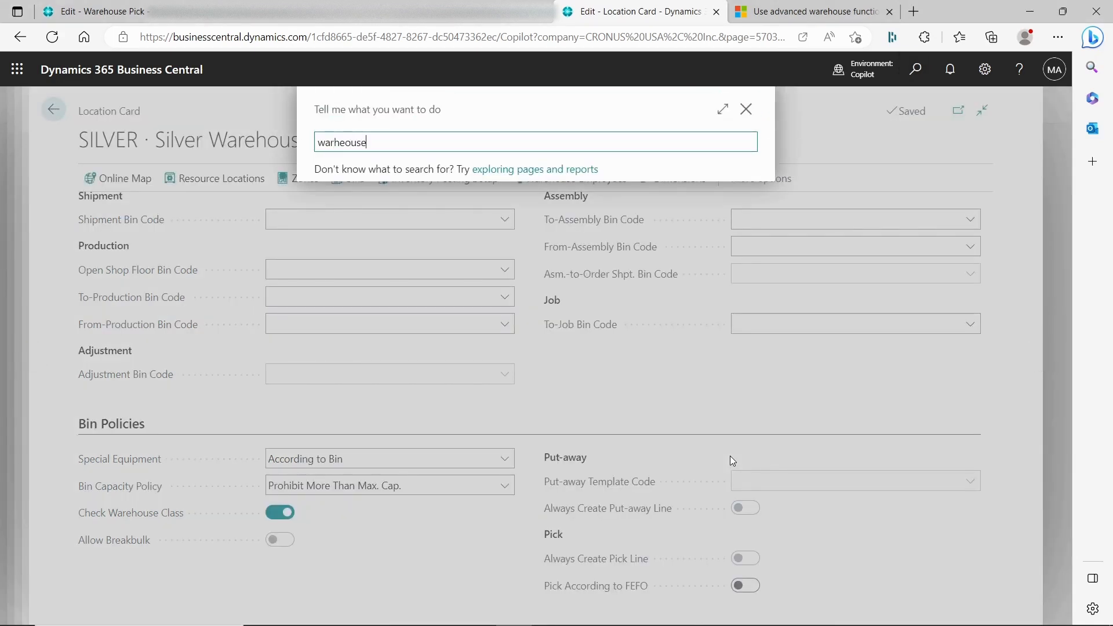
key(BackSpace)
key(BackSpace)
key(BackSpace)
key(BackSpace)
key(BackSpace)
key(BackSpace)
key(BackSpace)
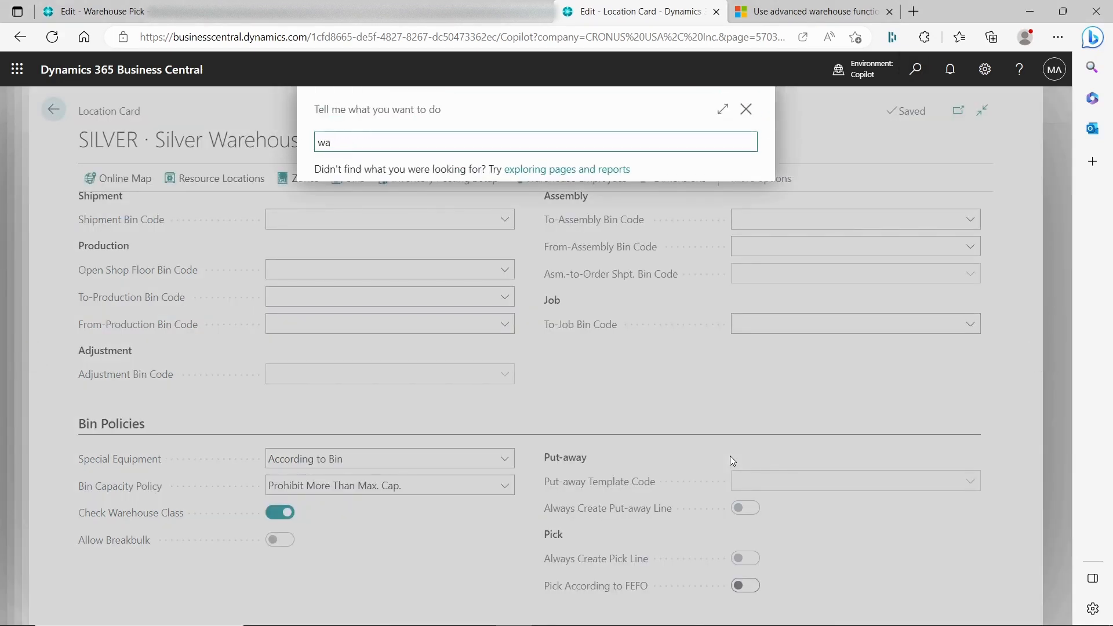
text(rehouse setup)
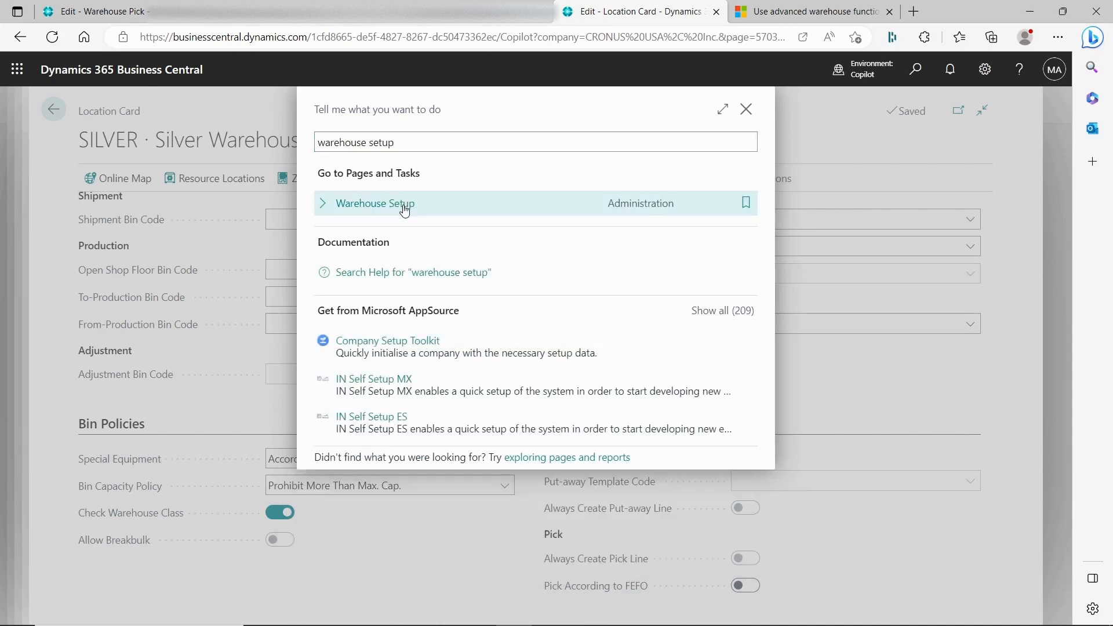
click(405, 205)
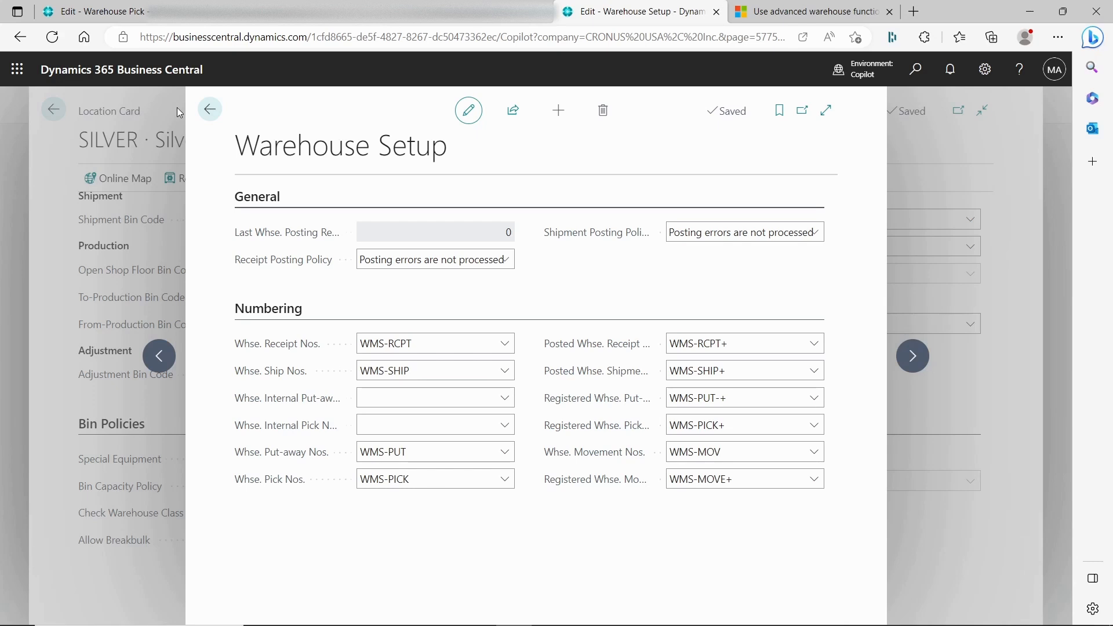
Step: Close Warehouse Setup, review SILVER's Warehouse settings on the location card, and switch to the feature list workbook in Excel
click(209, 109)
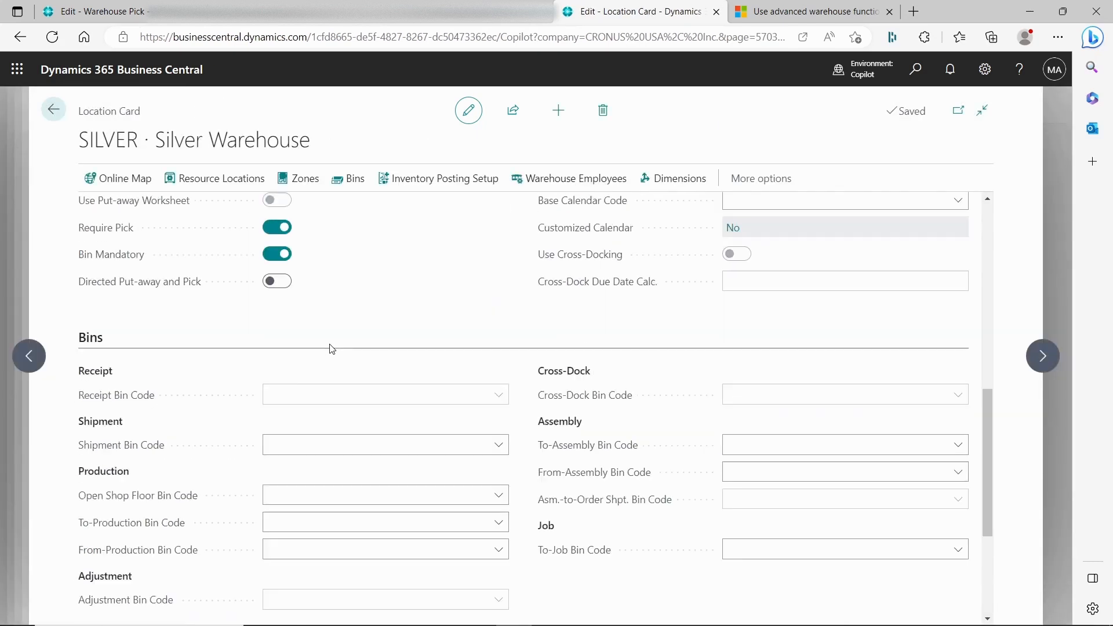
scroll(331, 348, up, 5)
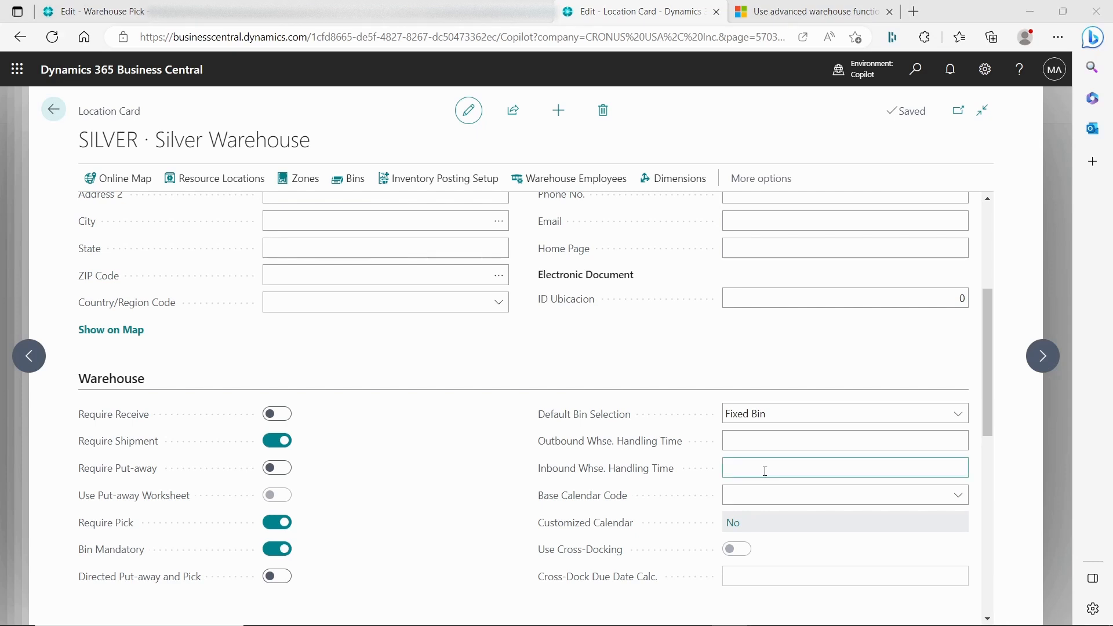
mouse_move(629, 625)
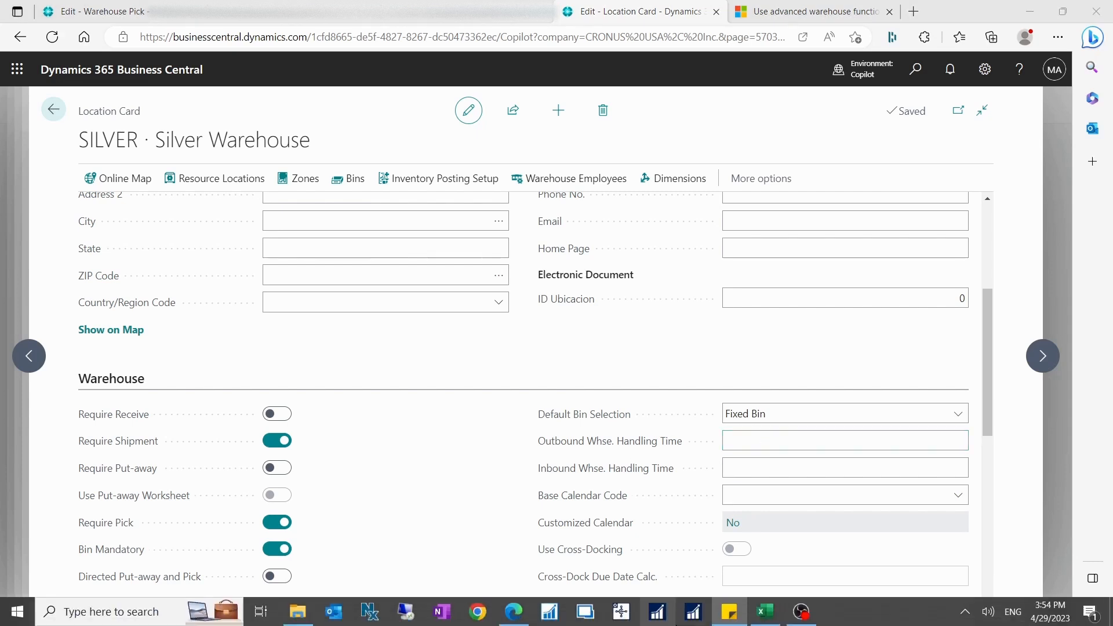
click(766, 612)
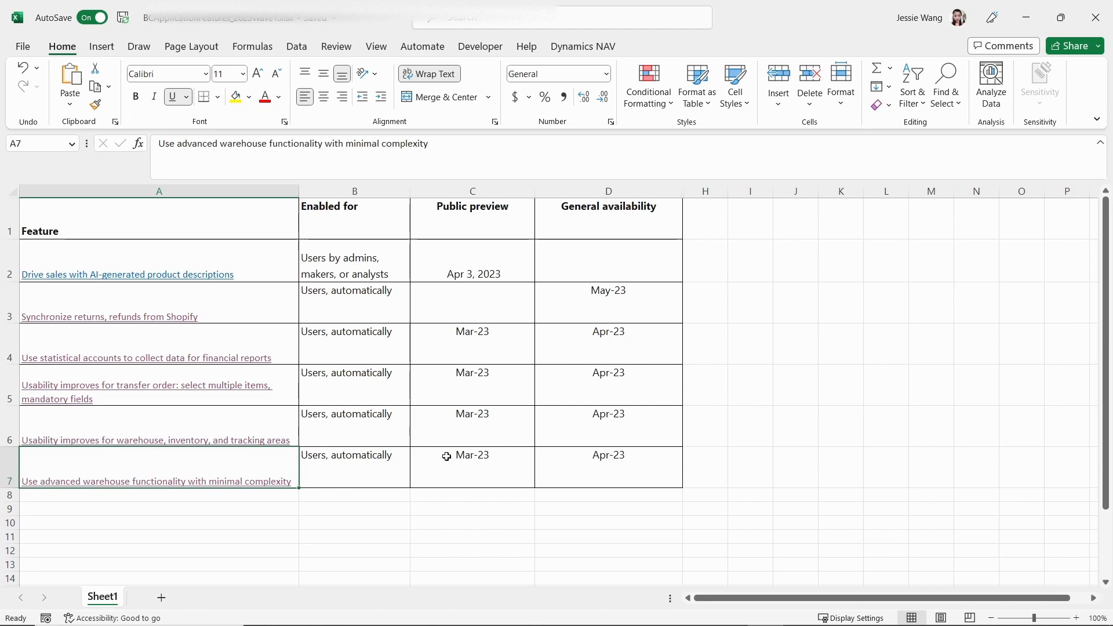